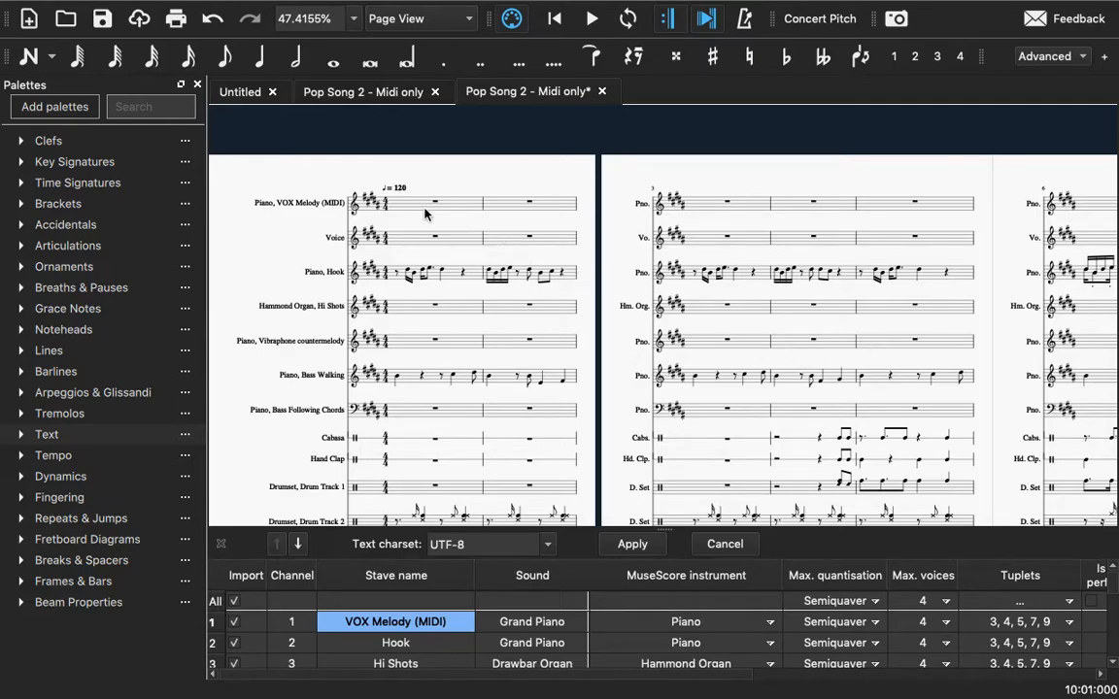
# Step: Scroll around the score, then expand and collapse the Text palette
pyautogui.scroll(-5, 297, 182)
pyautogui.hscroll(-5, 297, 182)
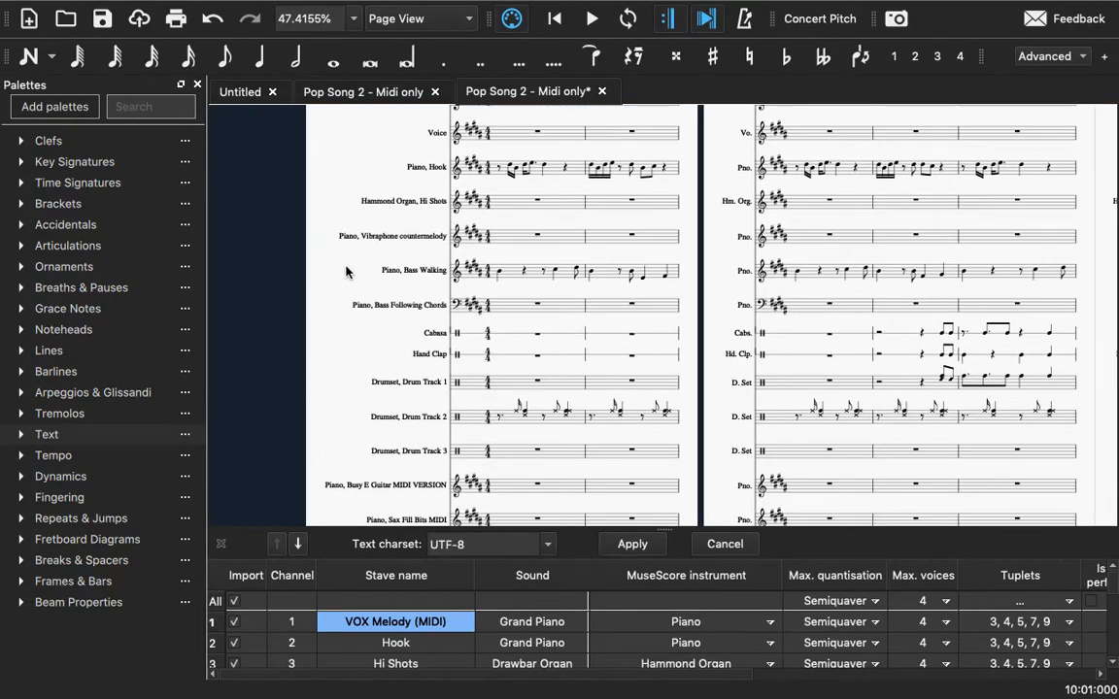
pyautogui.scroll(4, 408, 416)
pyautogui.hscroll(1, 408, 416)
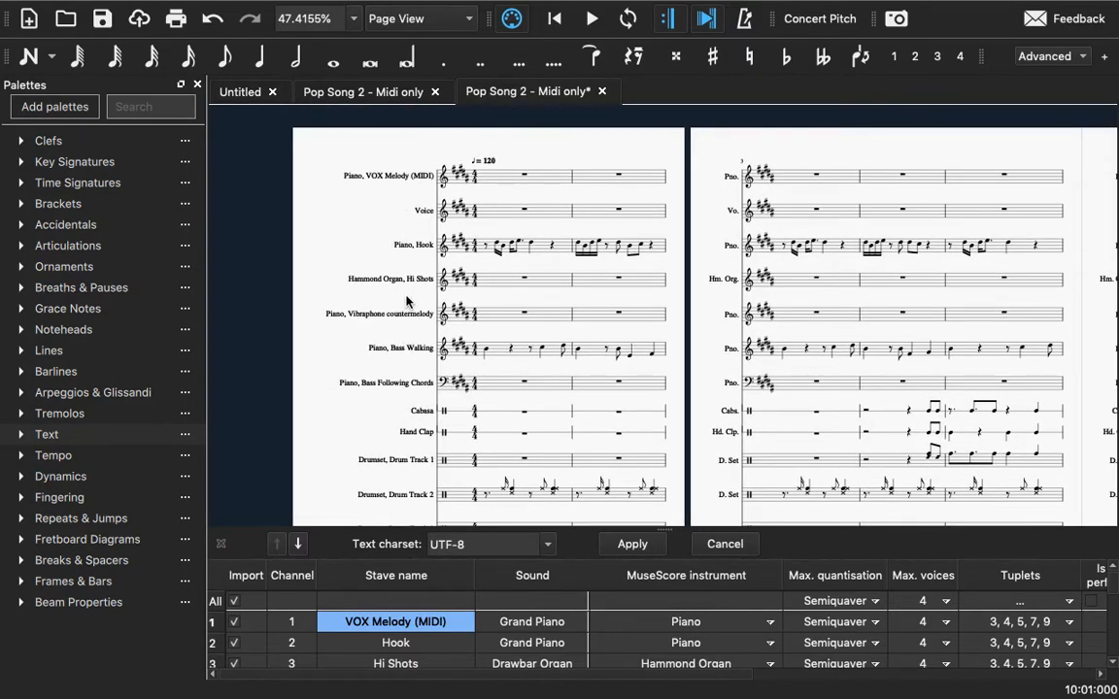
pyautogui.scroll(-2, 314, 379)
pyautogui.hscroll(2, 314, 379)
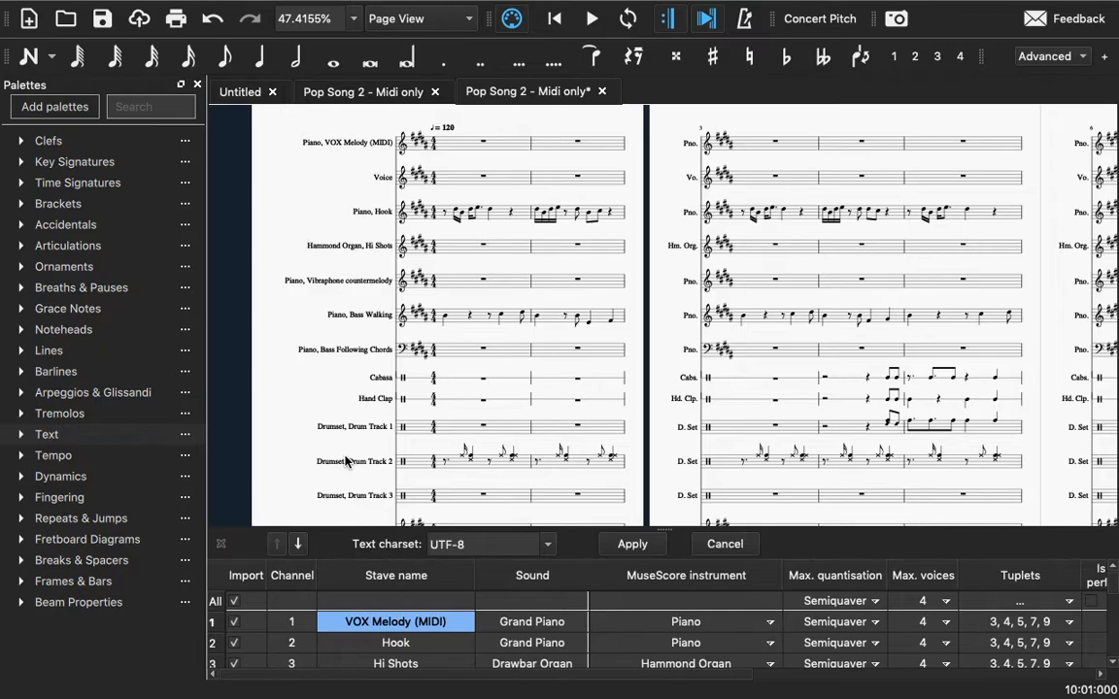
pyautogui.scroll(-8, 345, 461)
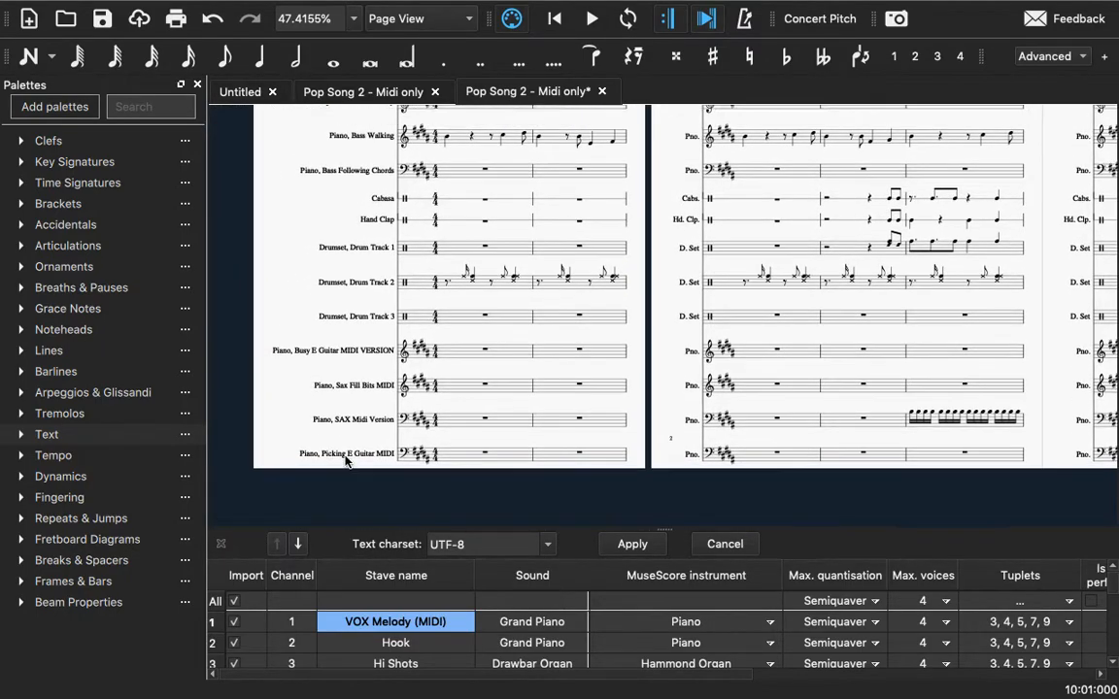
pyautogui.scroll(14, 344, 461)
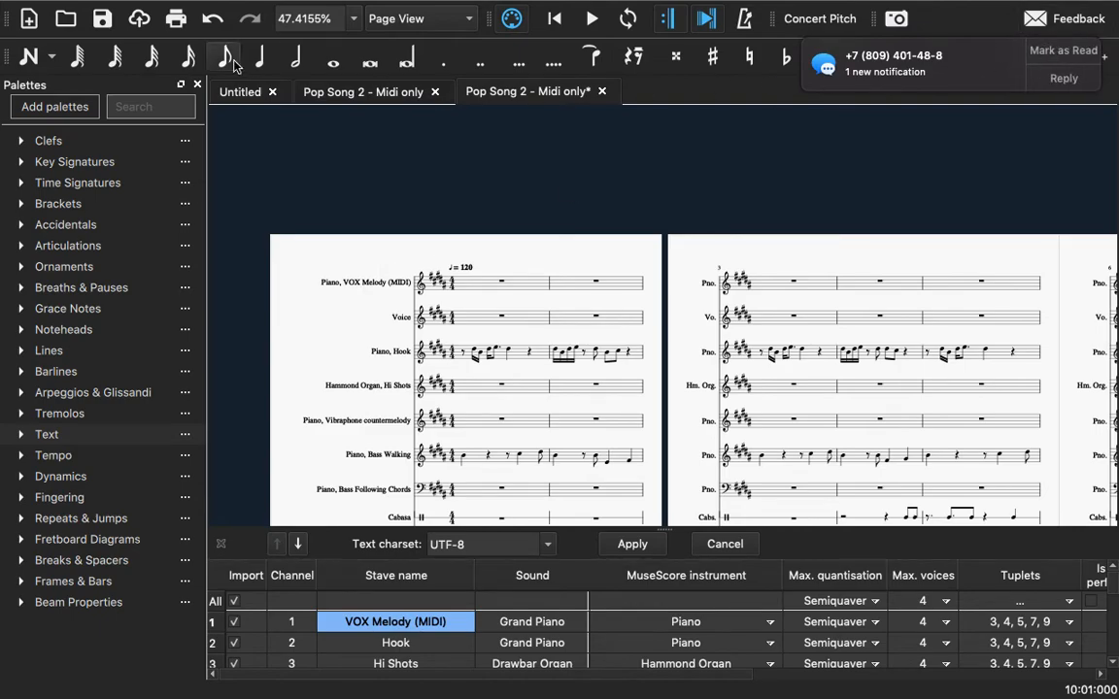
pyautogui.click(21, 435)
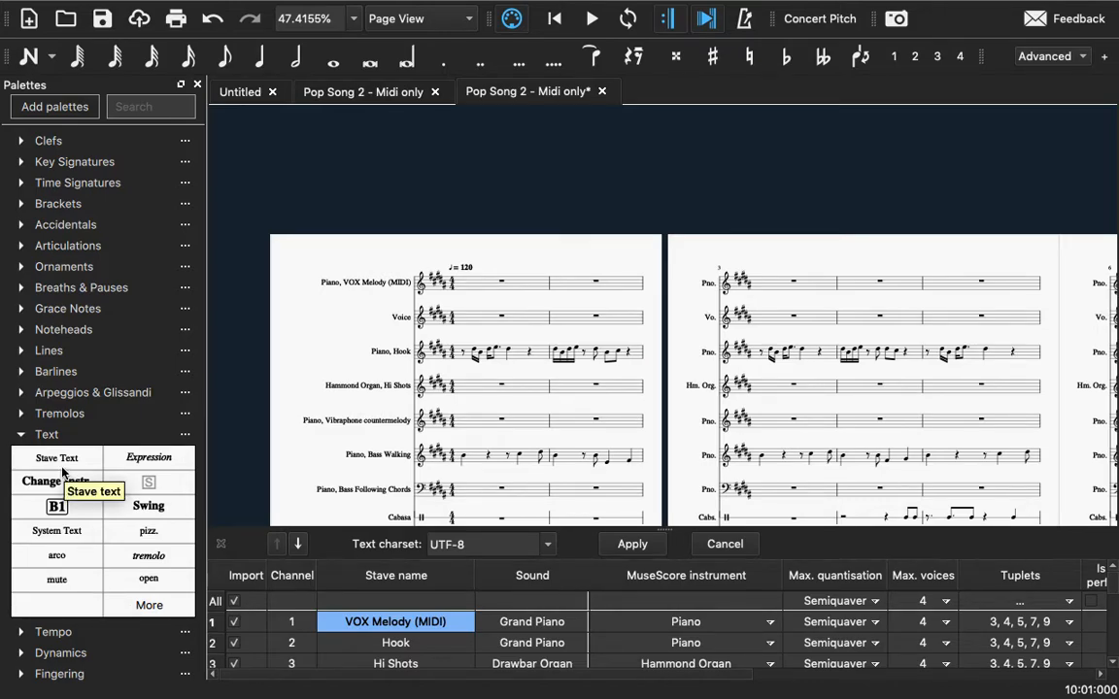
pyautogui.click(60, 435)
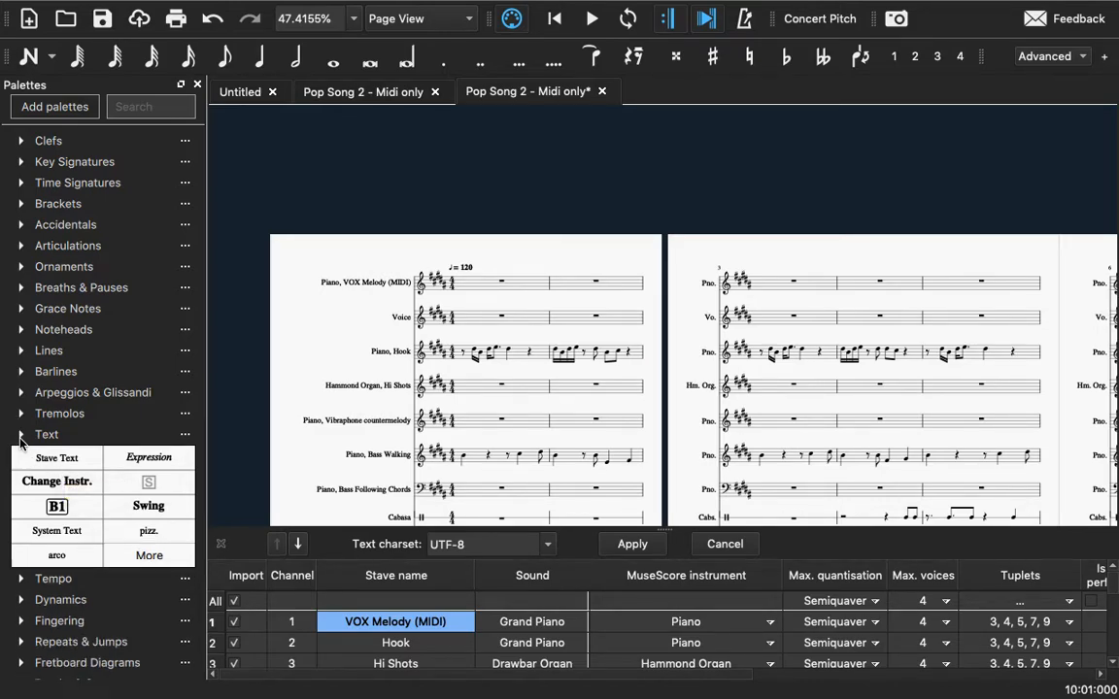
# Step: Add the title 'Shape of Pop REMIX' at the top of the first page
pyautogui.click(256, 10)
pyautogui.moveTo(350, 127)
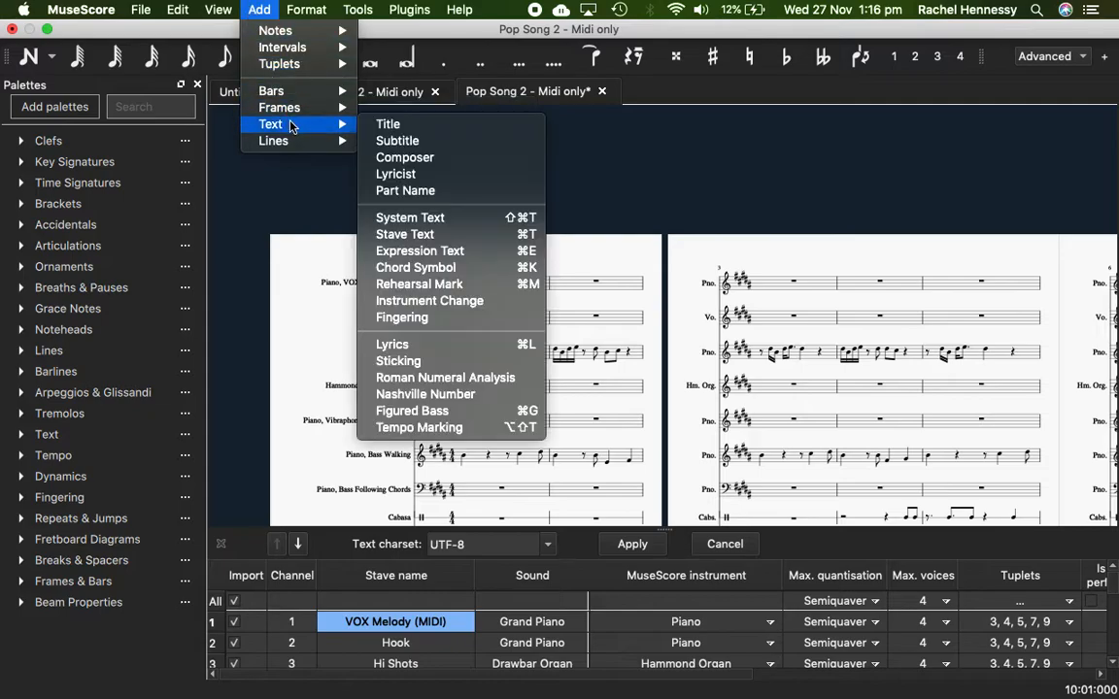
pyautogui.click(388, 125)
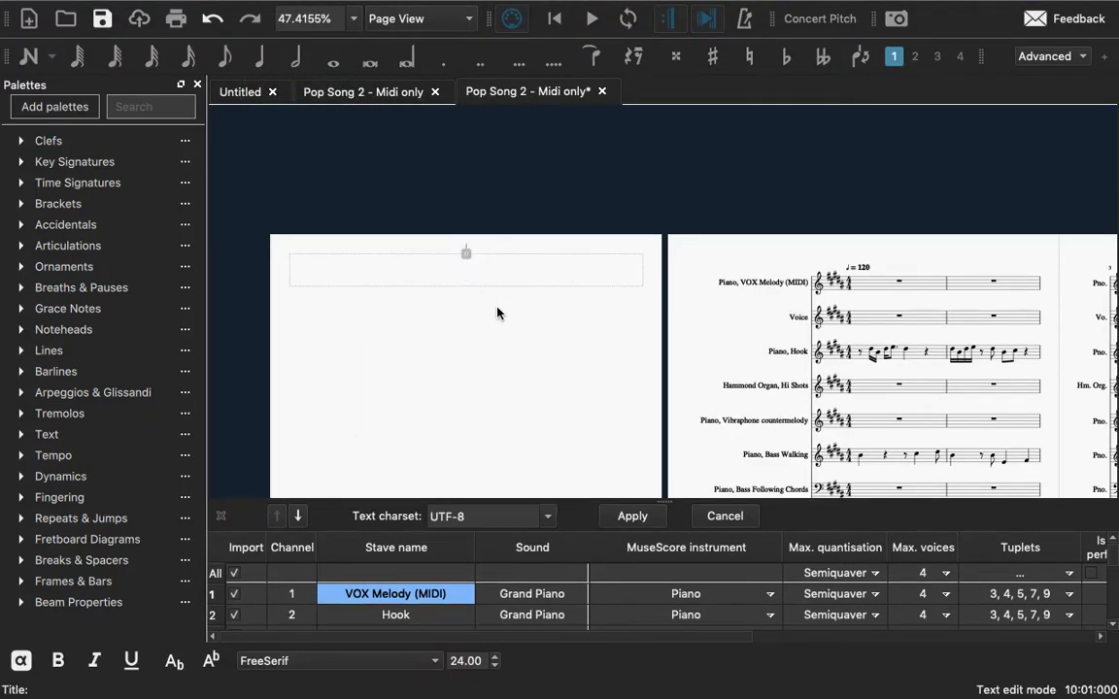
pyautogui.write('Shape of Pop')
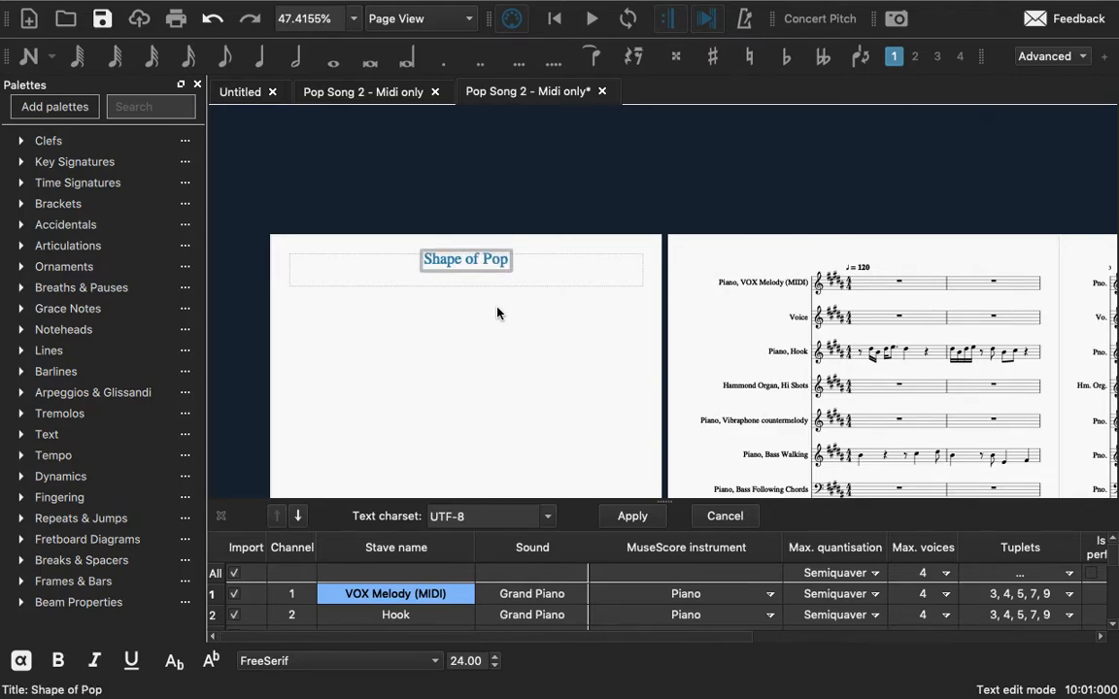
pyautogui.write(' REMIX')
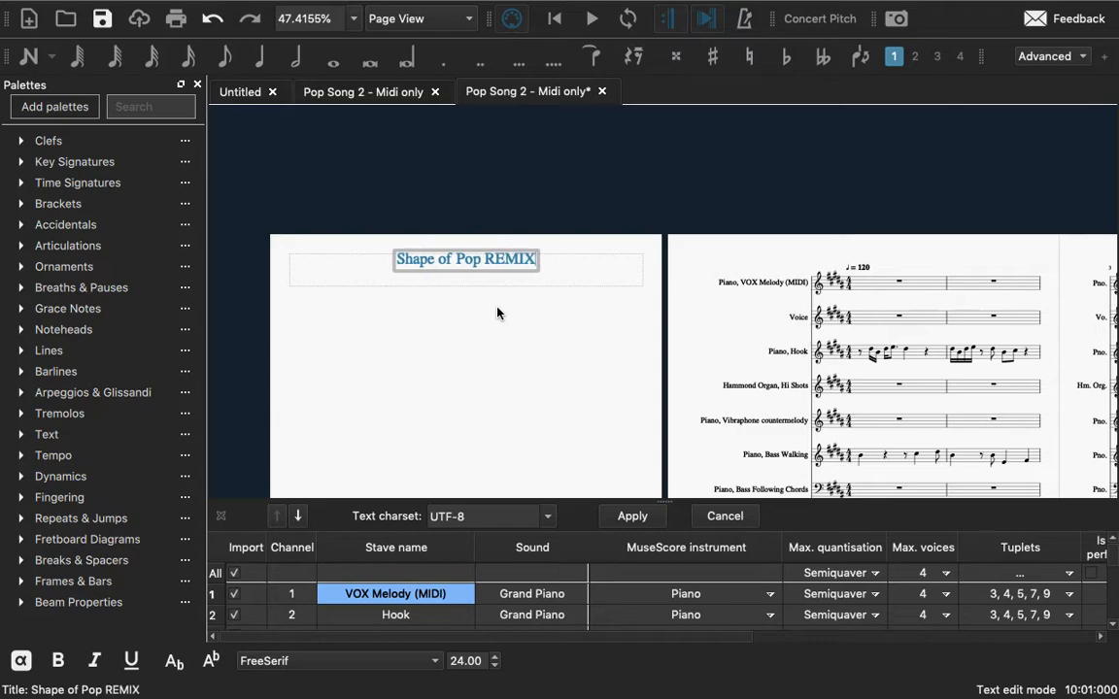
pyautogui.click(490, 325)
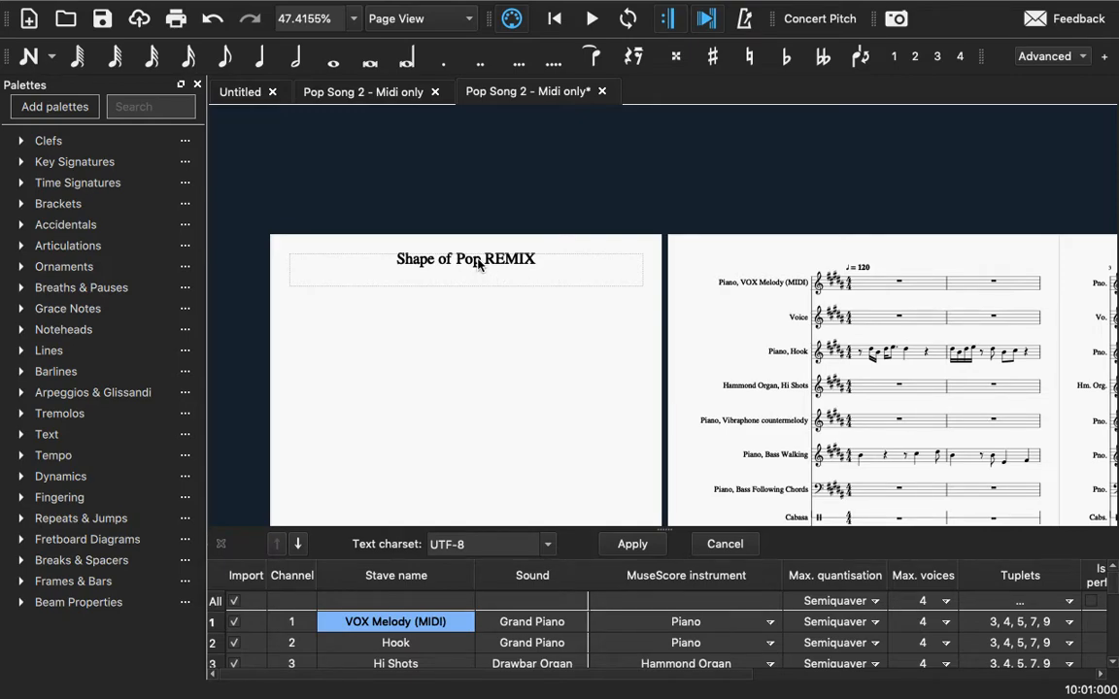
pyautogui.click(259, 9)
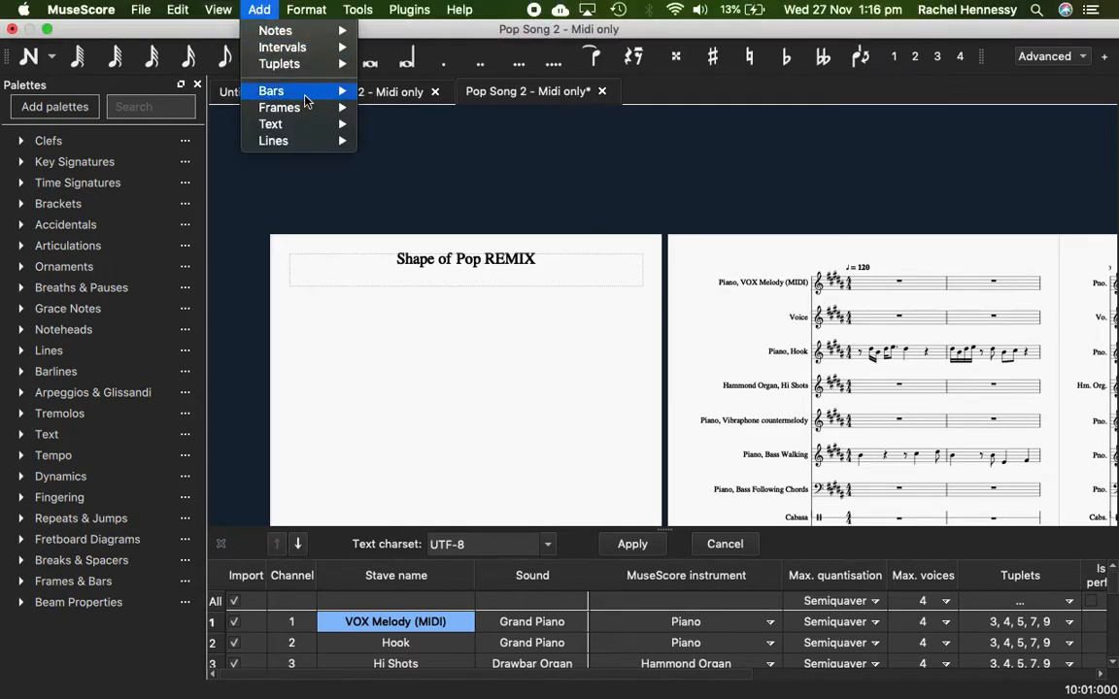
# Step: Add a composer credit with the arranger's name and the year 2019
pyautogui.moveTo(282, 124)
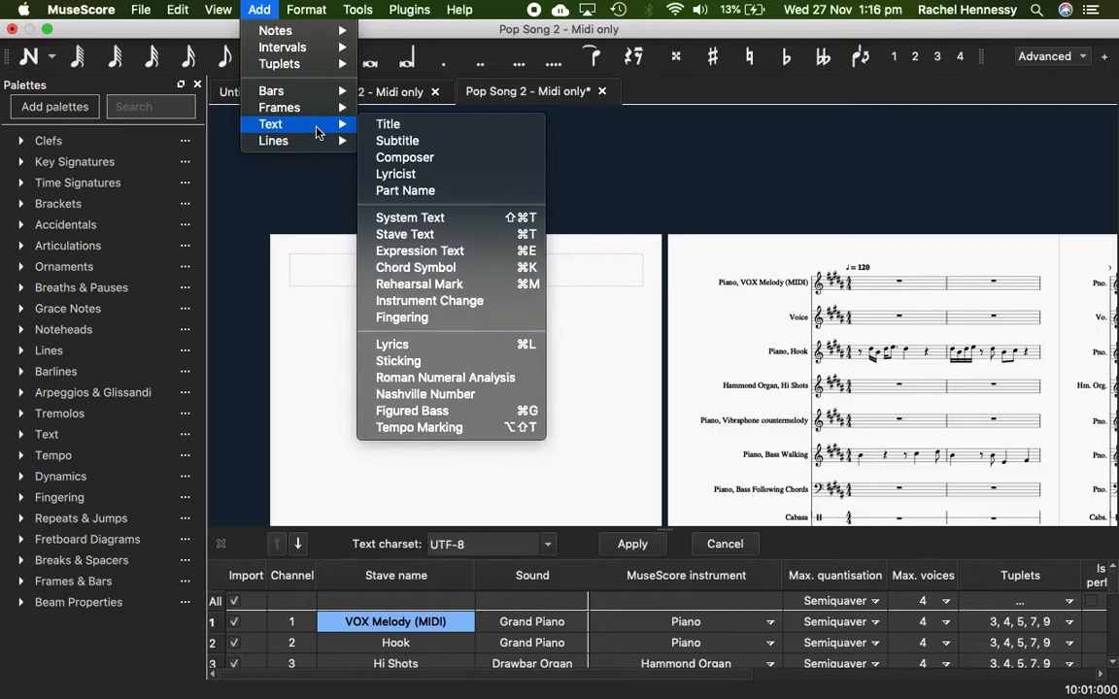
pyautogui.click(399, 157)
pyautogui.write('Rach')
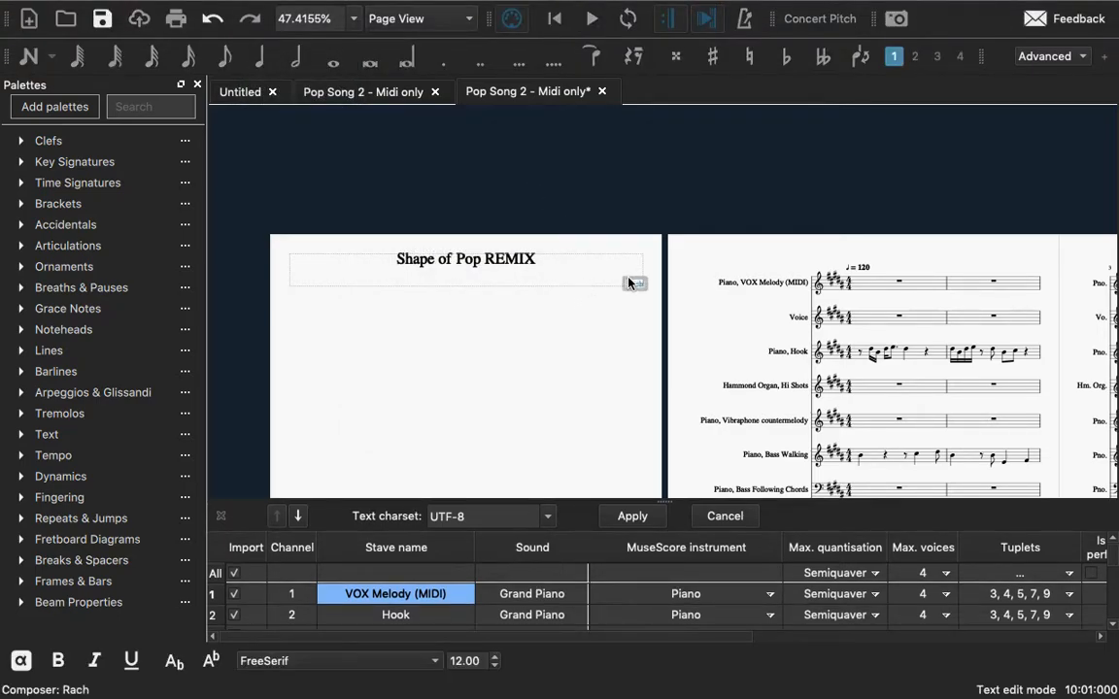
pyautogui.write('el Hennes')
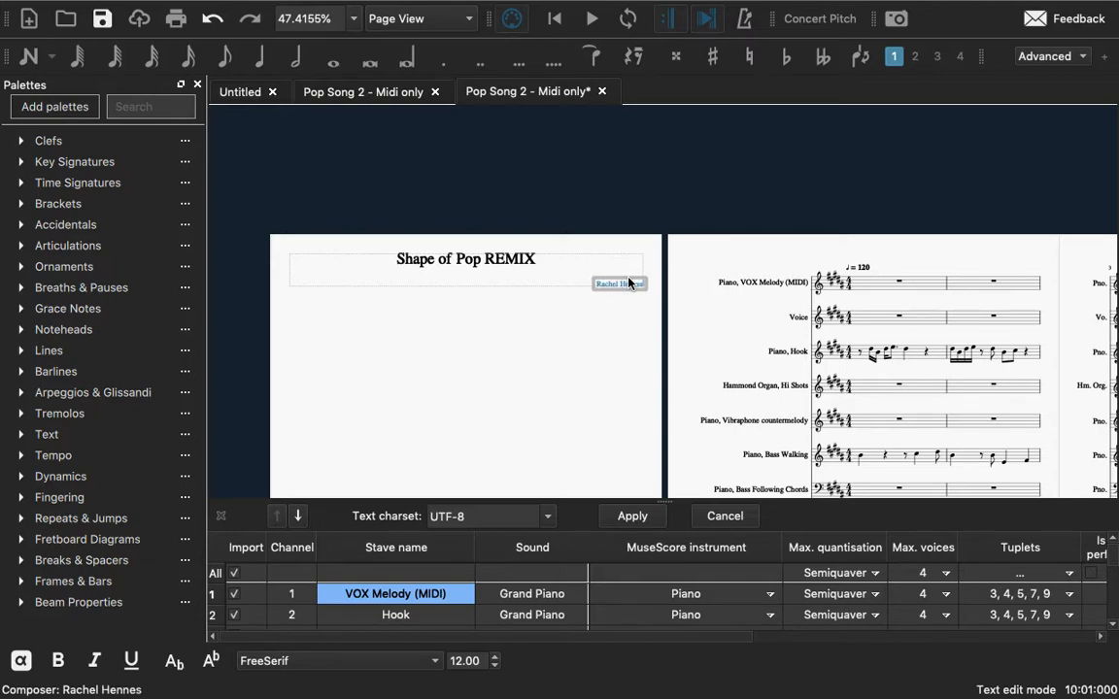
pyautogui.write('sy, 2019')
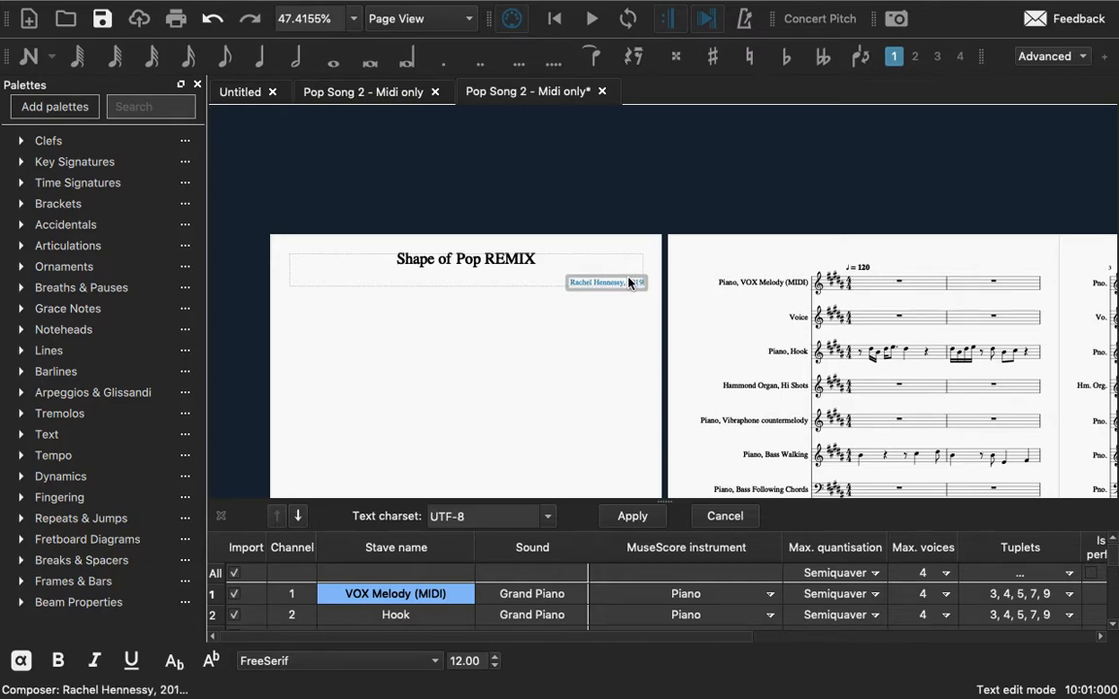
pyautogui.click(627, 320)
# Step: Select the 'Shape of Pop REMIX' title and nudge its position on the page
pyautogui.click(480, 262)
pyautogui.click(717, 247)
pyautogui.moveTo(715, 275); pyautogui.dragTo(531, 301)
pyautogui.click(305, 282)
pyautogui.moveTo(305, 284); pyautogui.dragTo(260, 293)
pyautogui.hscroll(-5, 261, 293)
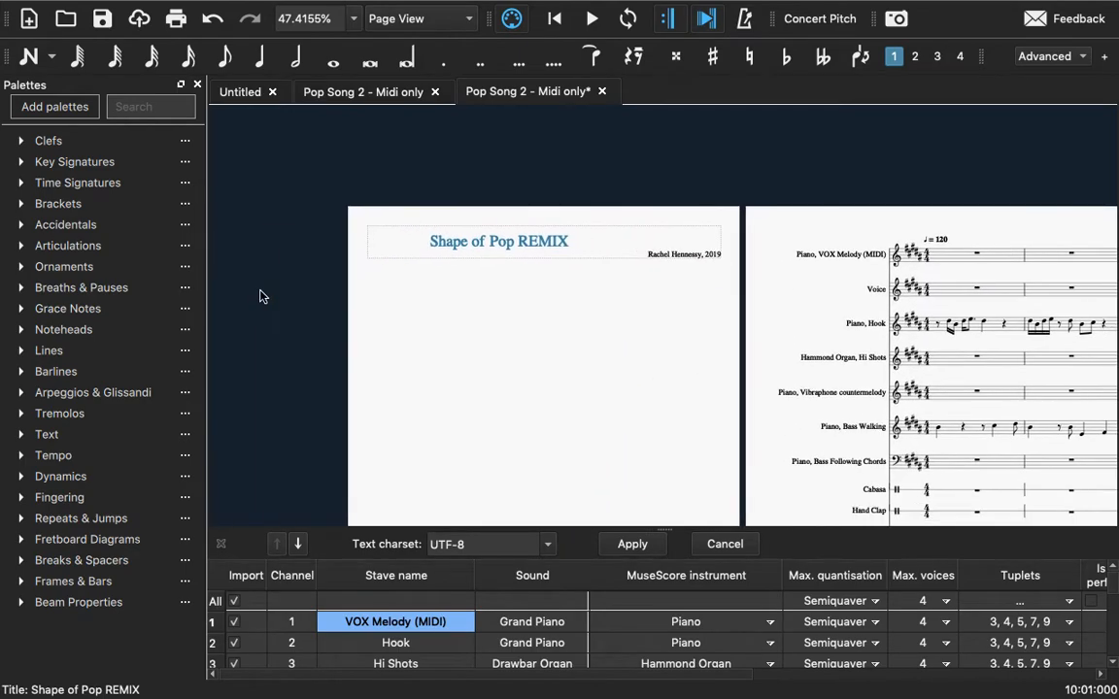
pyautogui.click(557, 342)
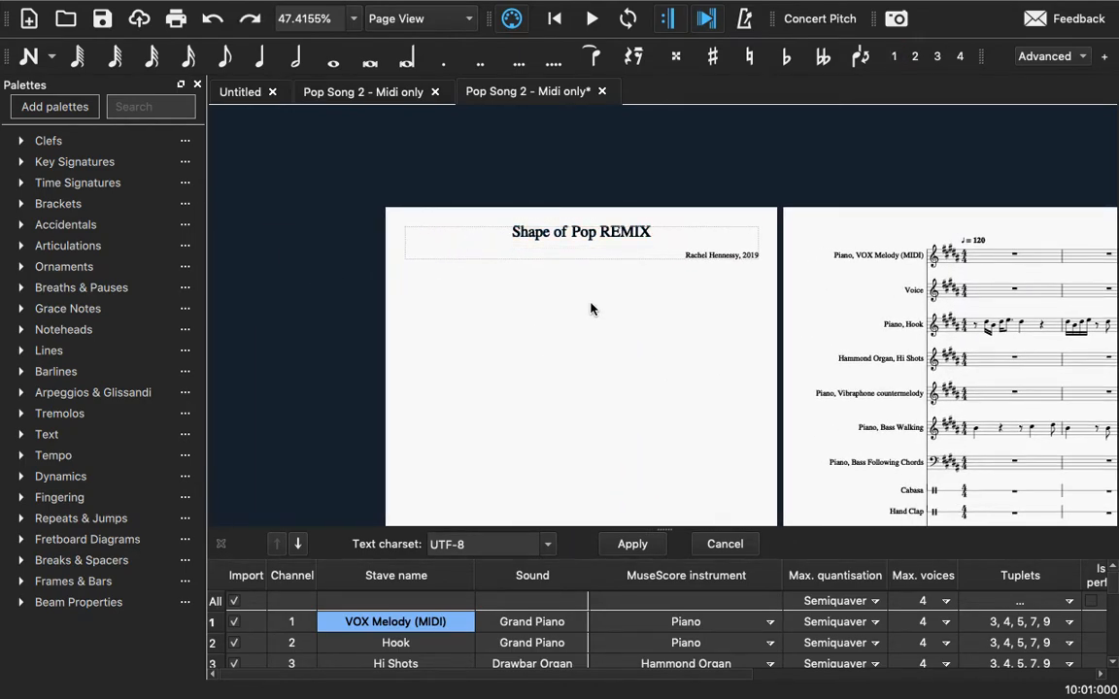
pyautogui.hscroll(8, 585, 315)
pyautogui.click(483, 271)
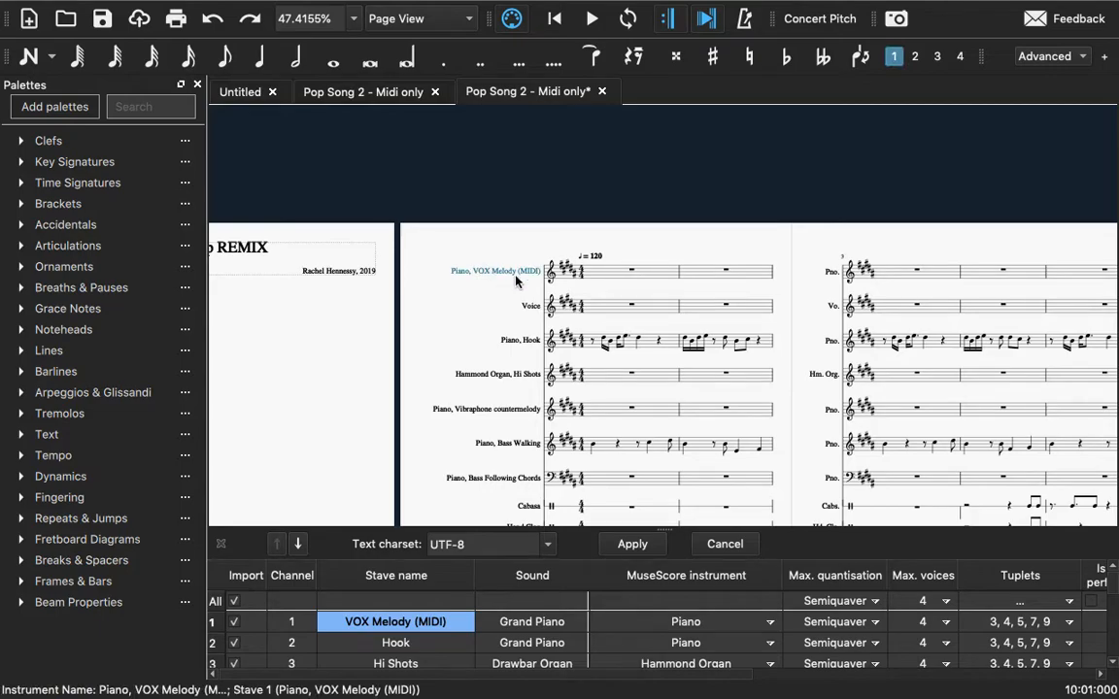
pyautogui.click(599, 275)
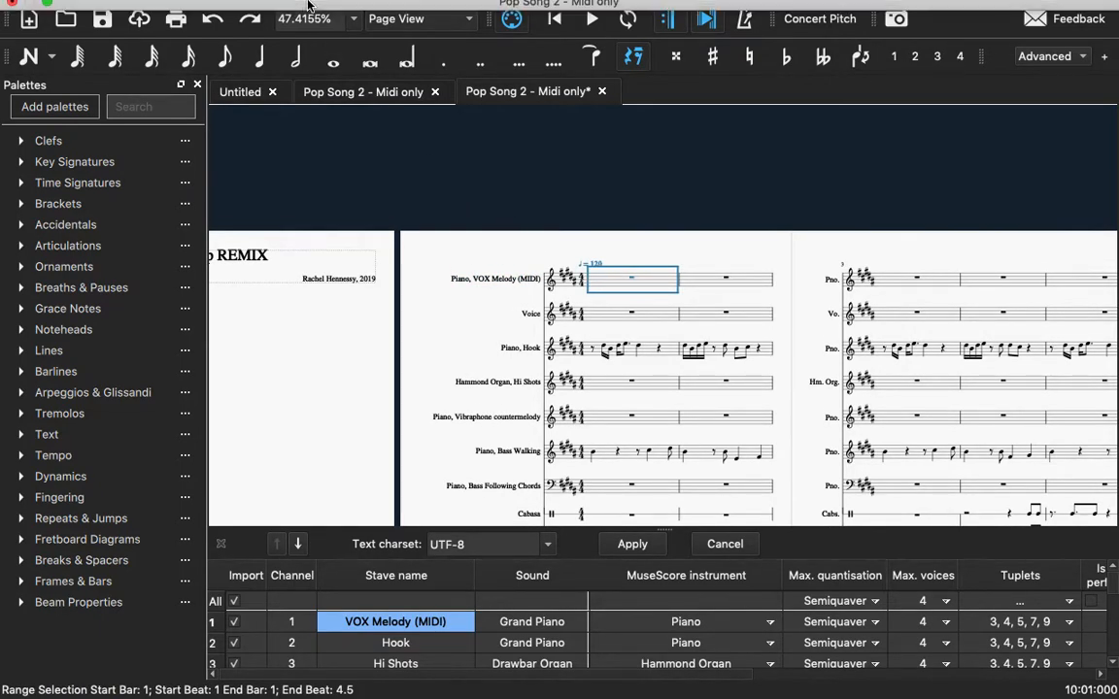
pyautogui.click(259, 9)
pyautogui.moveTo(285, 126)
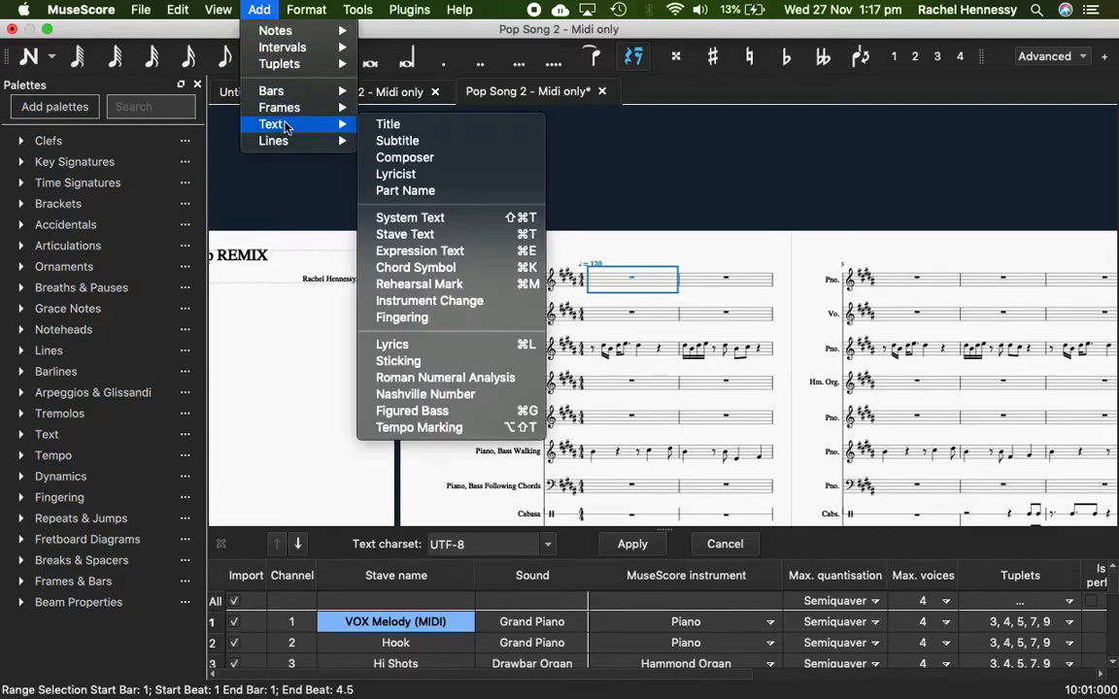
pyautogui.click(374, 123)
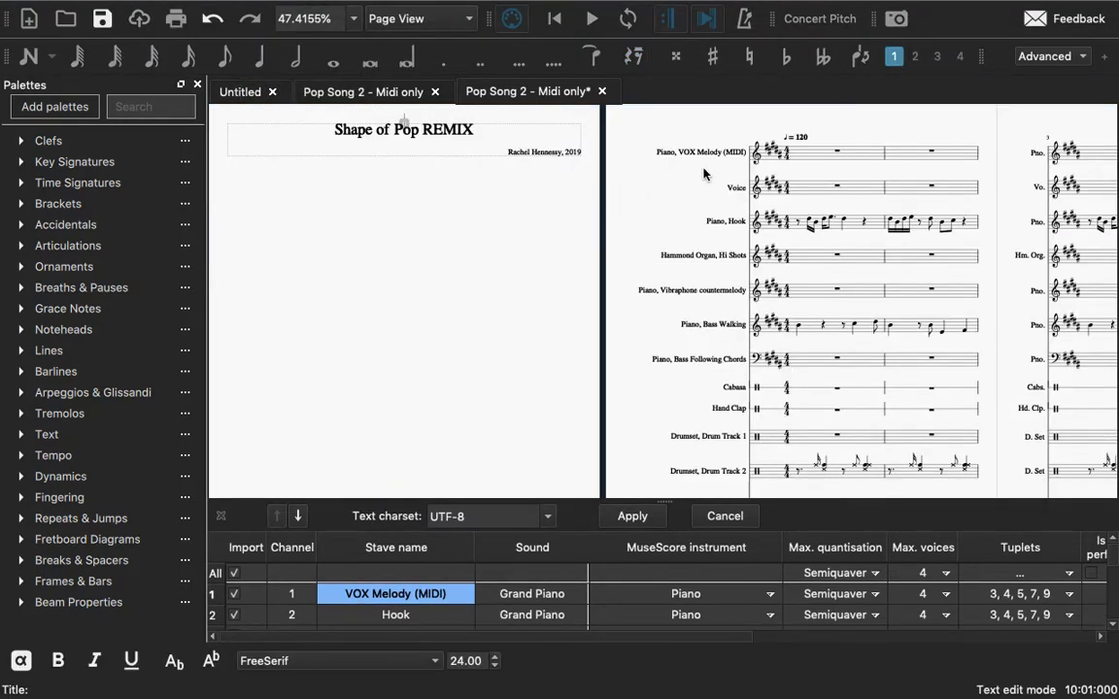
pyautogui.hscroll(5, 470, 278)
pyautogui.scroll(2, 470, 278)
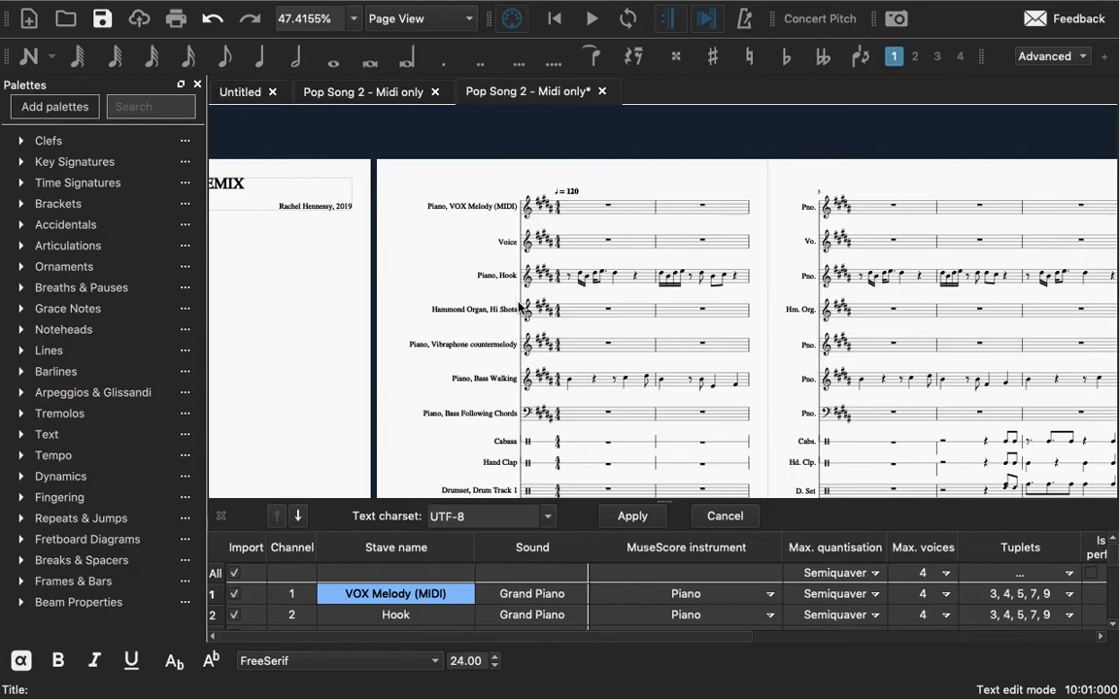
pyautogui.click(449, 214)
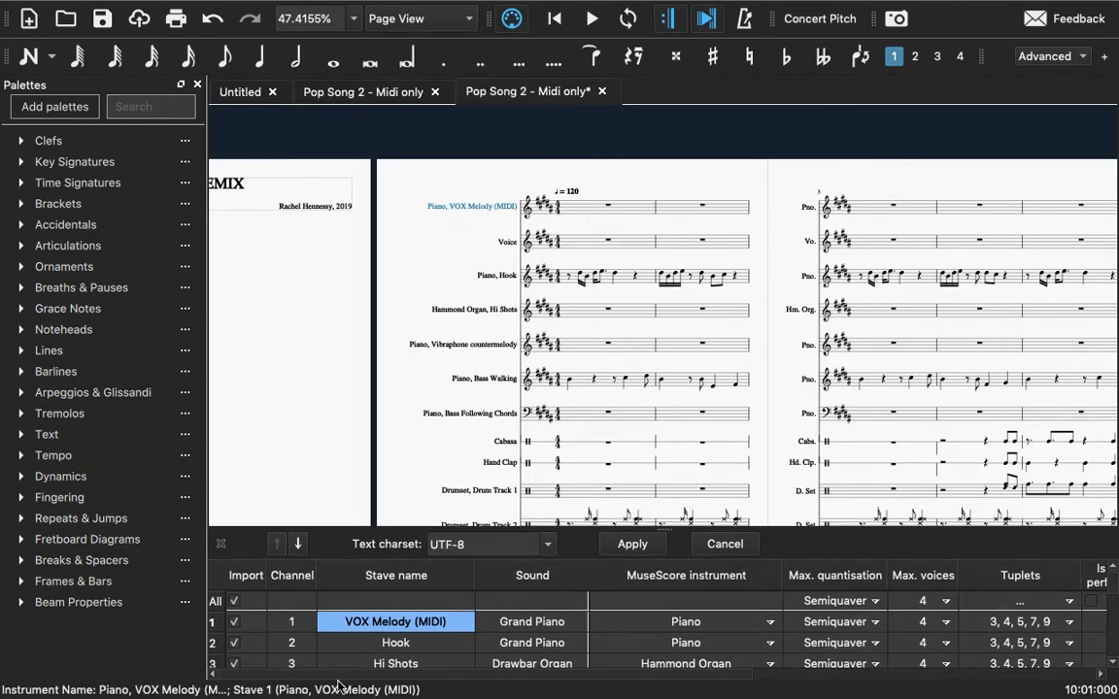
pyautogui.scroll(-3, 367, 650)
pyautogui.scroll(-2, 367, 663)
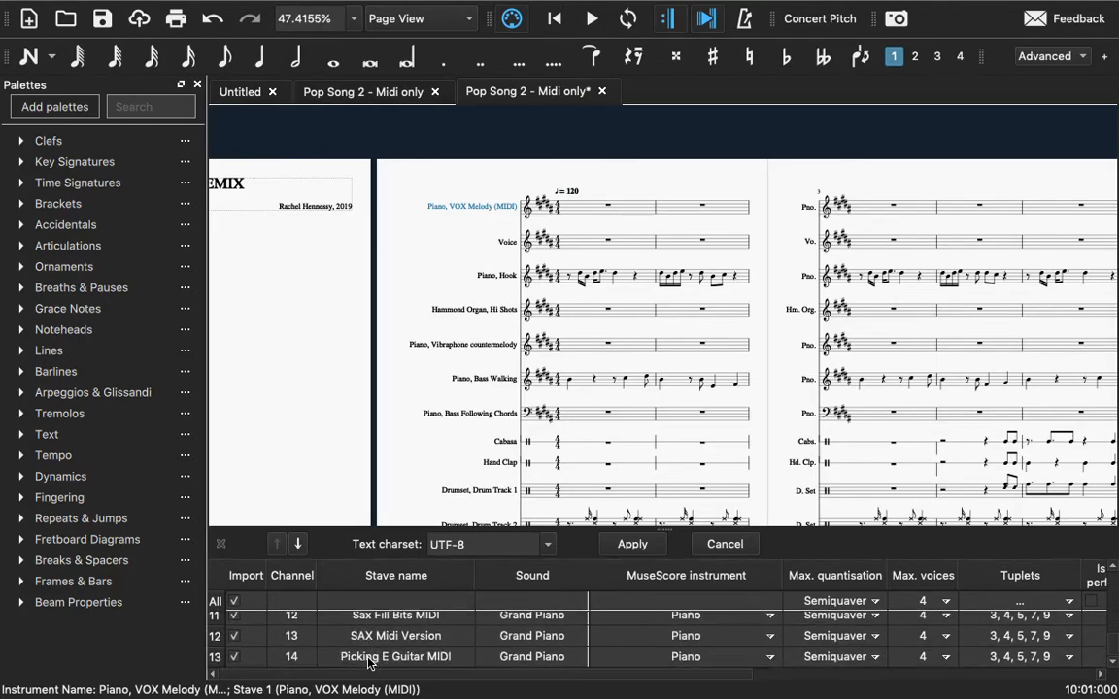
pyautogui.scroll(5, 368, 663)
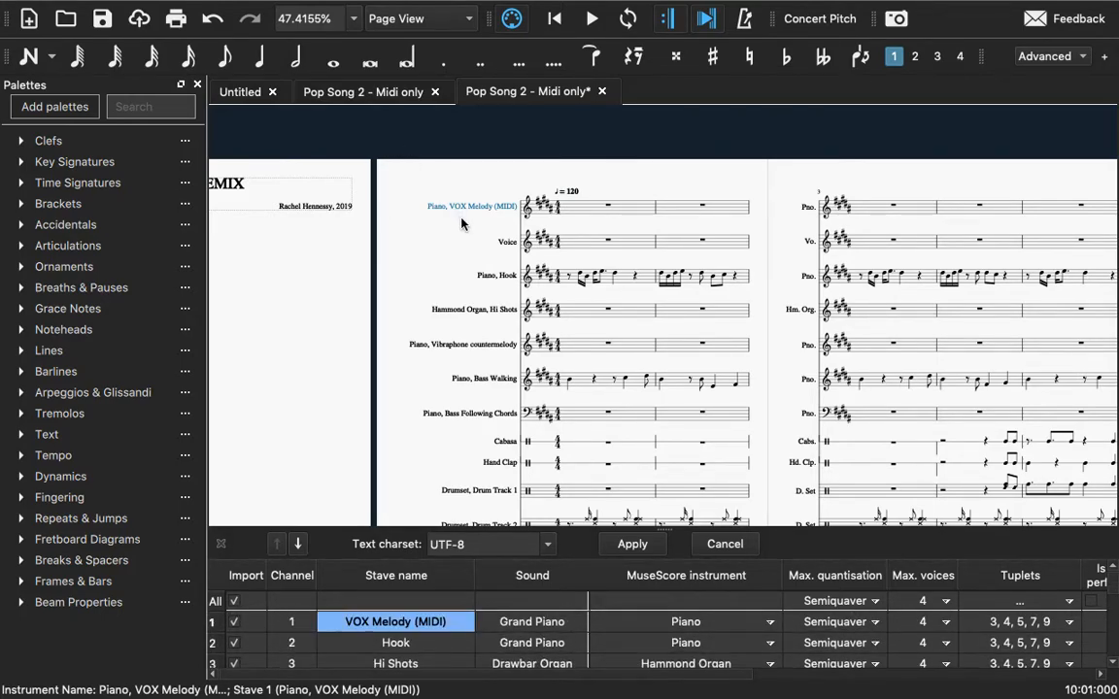
pyautogui.rightClick(586, 209)
# Step: Set the first stave's part name and long instrument name to 'Voice (Melody)'
pyautogui.click(632, 276)
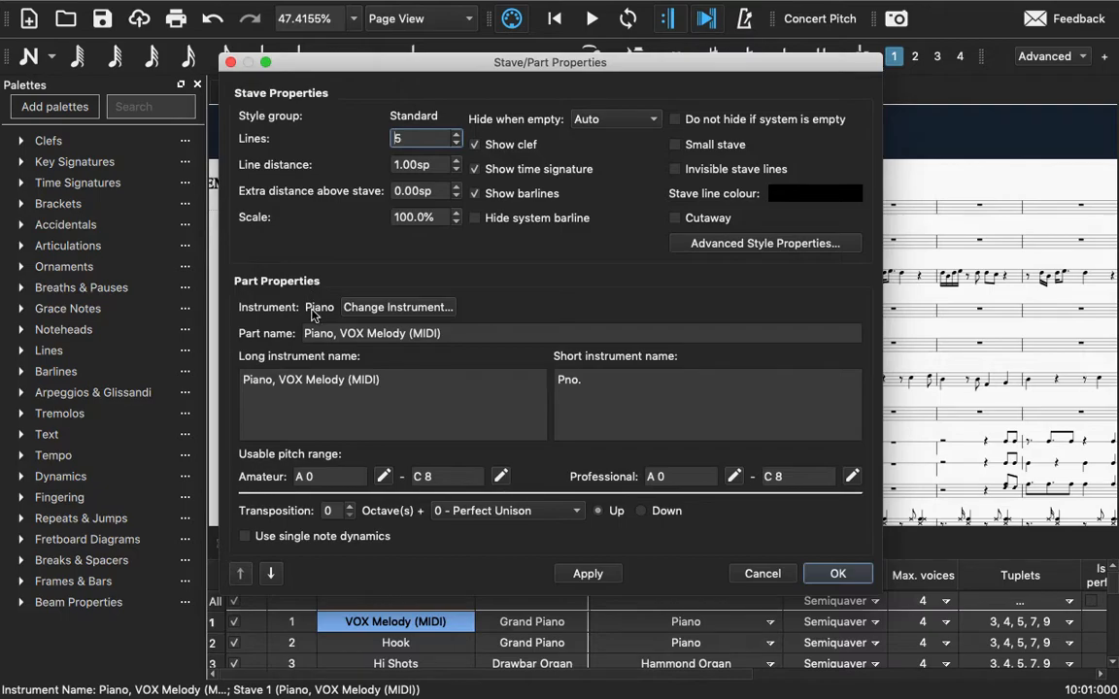
pyautogui.click(335, 333)
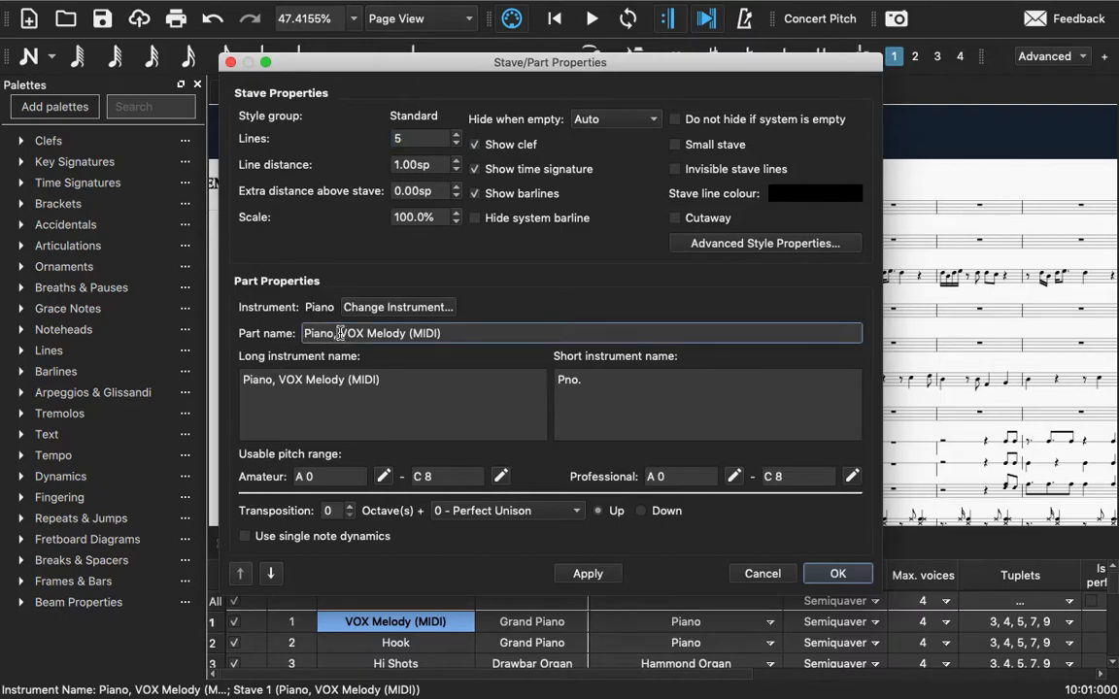
pyautogui.moveTo(406, 336); pyautogui.dragTo(292, 337)
pyautogui.write('Voice (Mel')
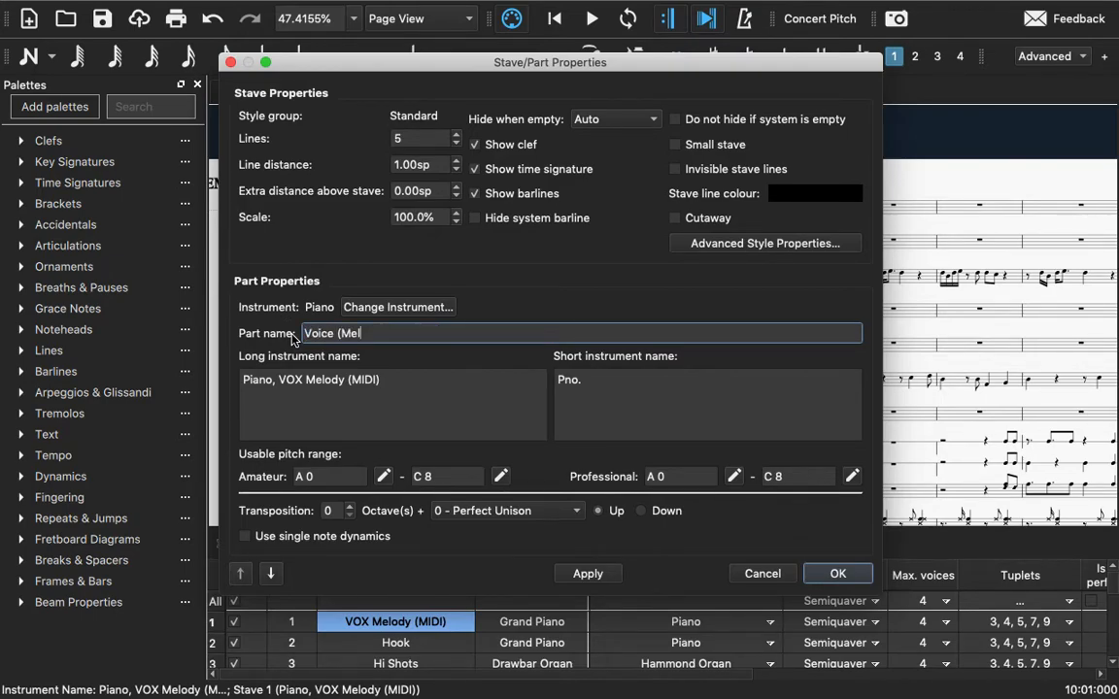
pyautogui.write('ody)')
pyautogui.click(394, 381)
pyautogui.moveTo(401, 333); pyautogui.dragTo(263, 334)
pyautogui.hotkey('ctrl', 'c')
pyautogui.moveTo(393, 381); pyautogui.dragTo(129, 378)
pyautogui.hotkey('ctrl', 'v')
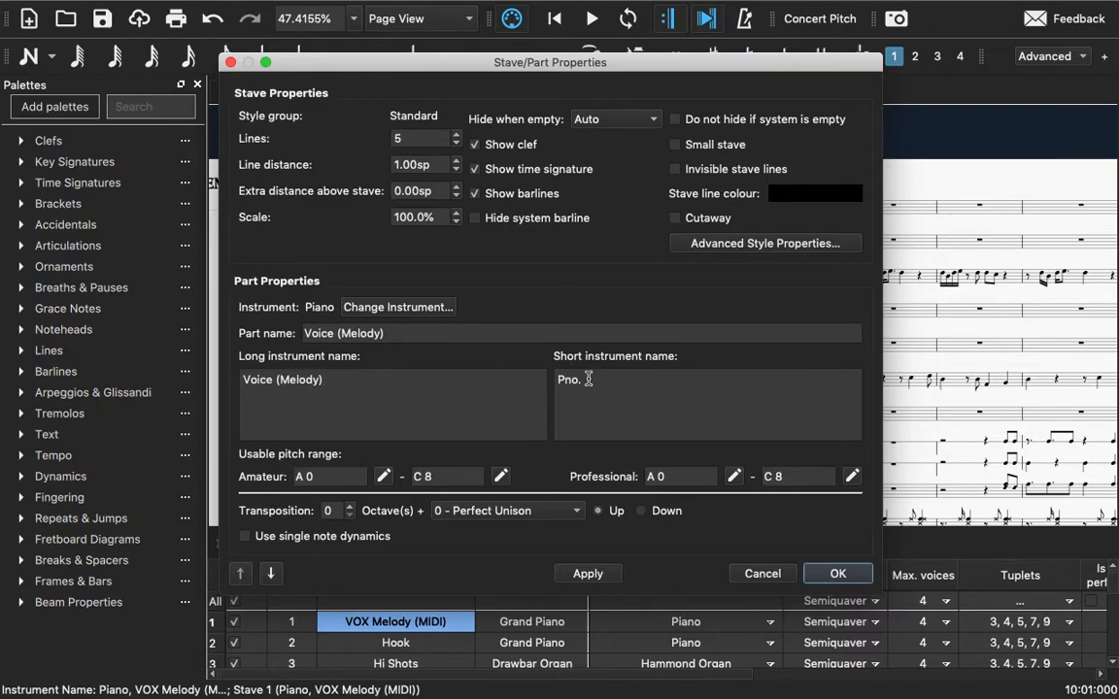
# Step: Change the short name from Pno. to 'Vce 1.' and apply
pyautogui.moveTo(580, 389); pyautogui.dragTo(532, 379)
pyautogui.write('V')
pyautogui.press('BackSpace')
pyautogui.press('BackSpace')
pyautogui.write('1')
pyautogui.click(588, 574)
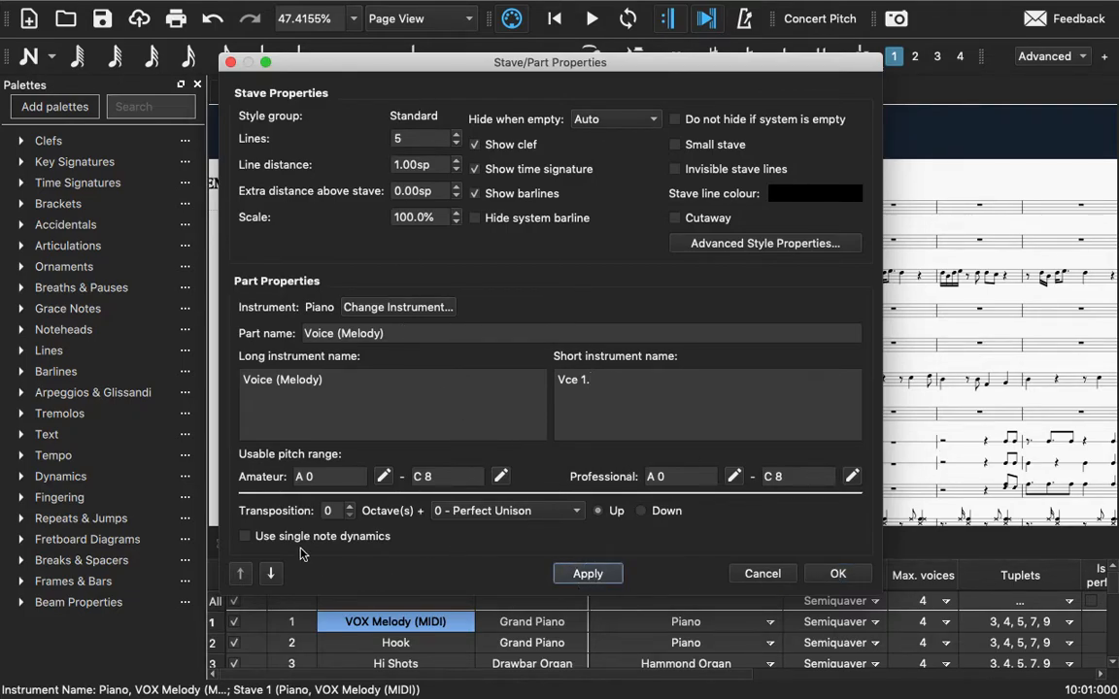
pyautogui.moveTo(445, 61); pyautogui.dragTo(795, 267)
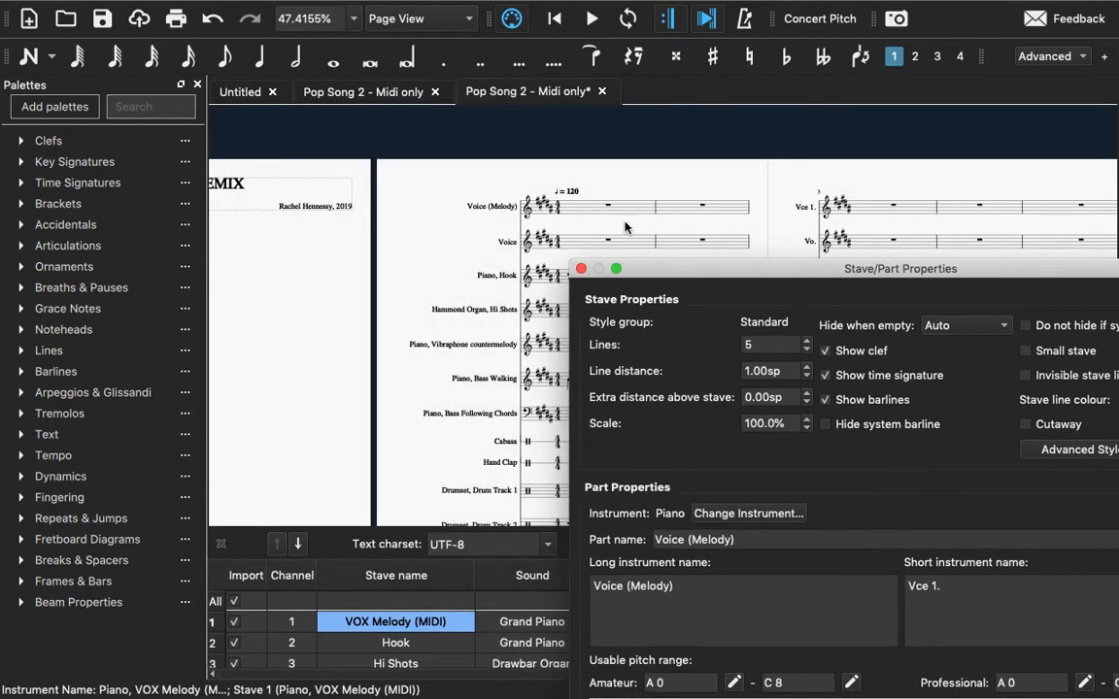
# Step: Move to the Voice stave and start renaming it 'Voice (Harmony)', short name ending in 2
pyautogui.moveTo(701, 275); pyautogui.dragTo(669, 70)
pyautogui.click(588, 573)
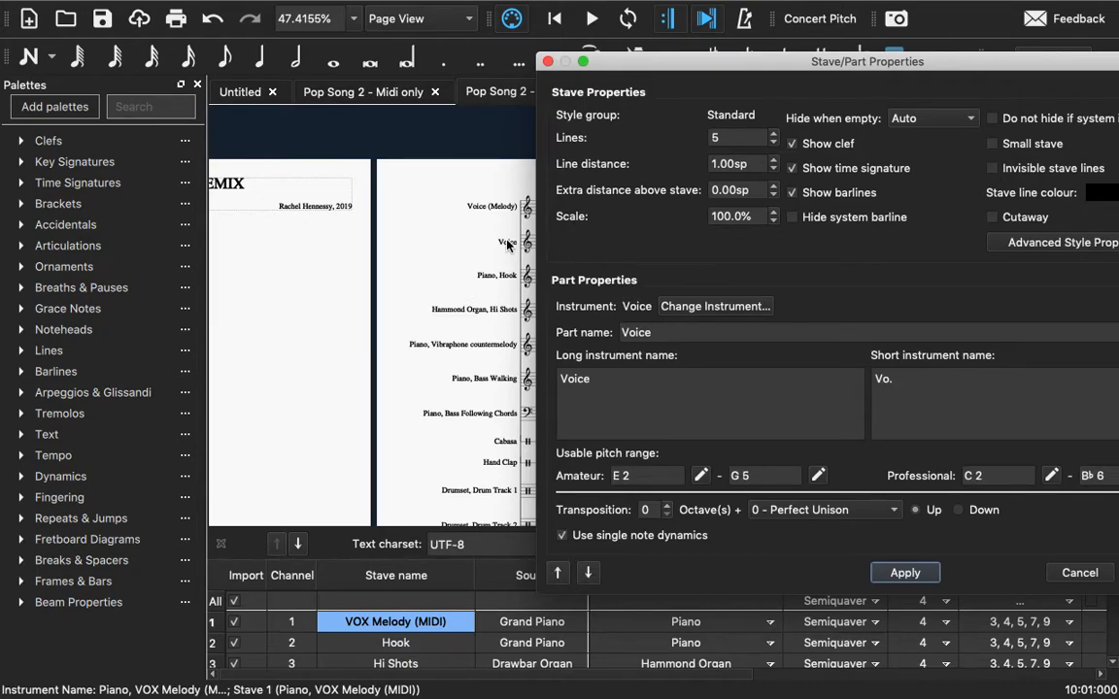
pyautogui.moveTo(647, 70); pyautogui.dragTo(300, 224)
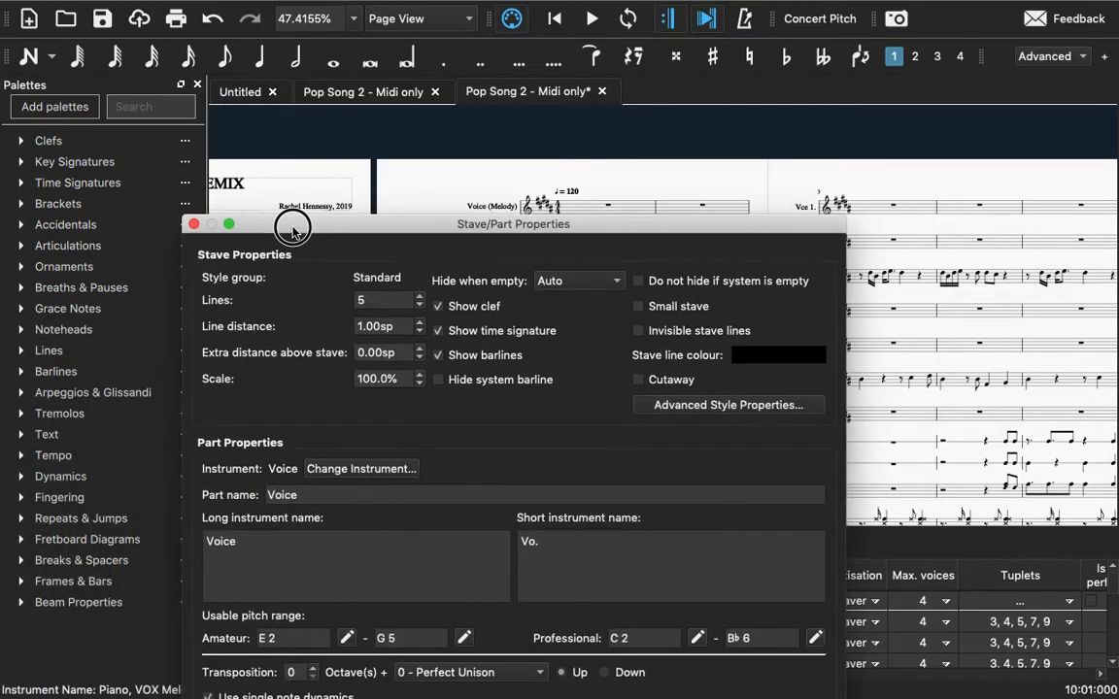
pyautogui.click(318, 494)
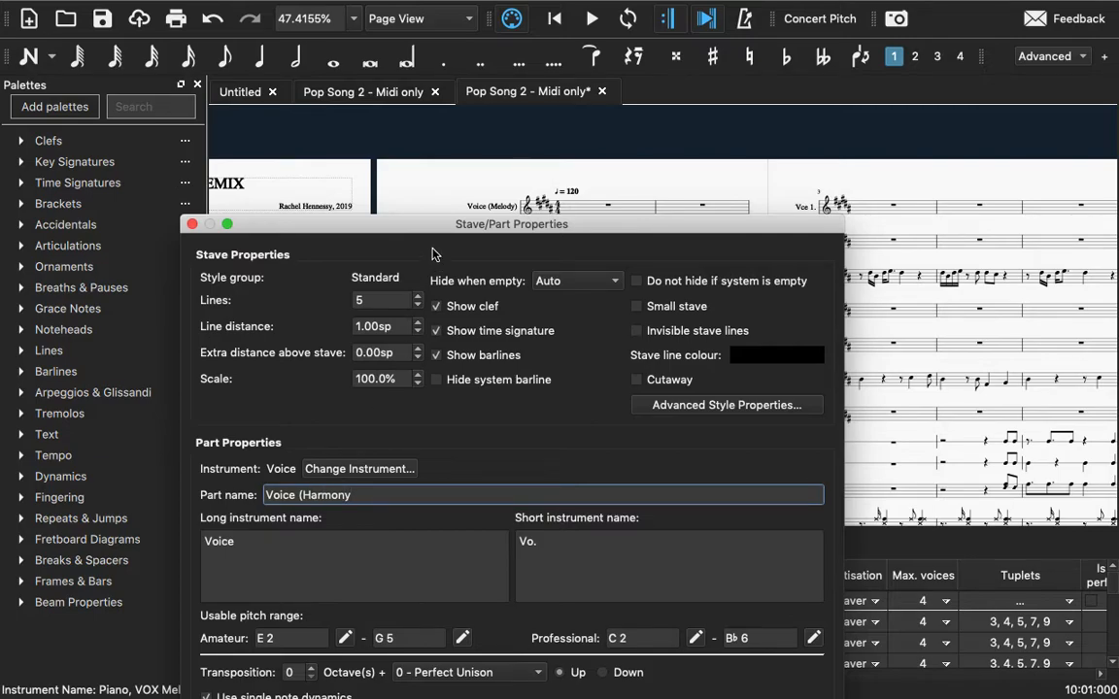
pyautogui.moveTo(505, 228); pyautogui.dragTo(503, 89)
pyautogui.moveTo(355, 356); pyautogui.dragTo(206, 356)
pyautogui.press('super+c')
pyautogui.click(248, 420)
pyautogui.press('super+a')
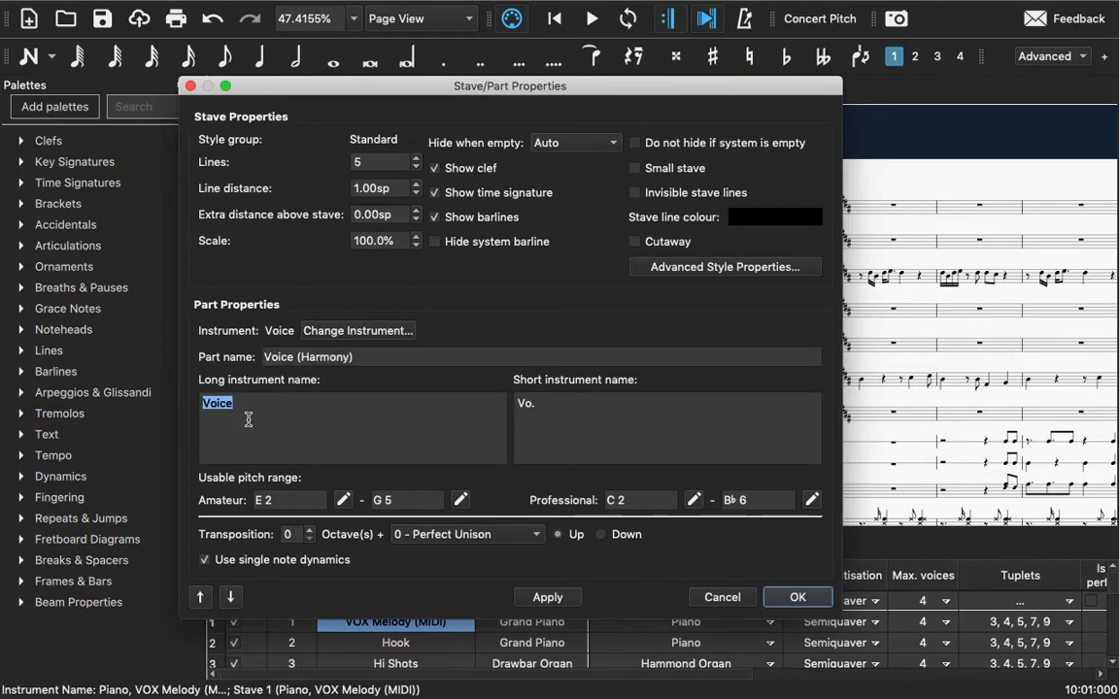
pyautogui.press('super+v')
pyautogui.write('2')
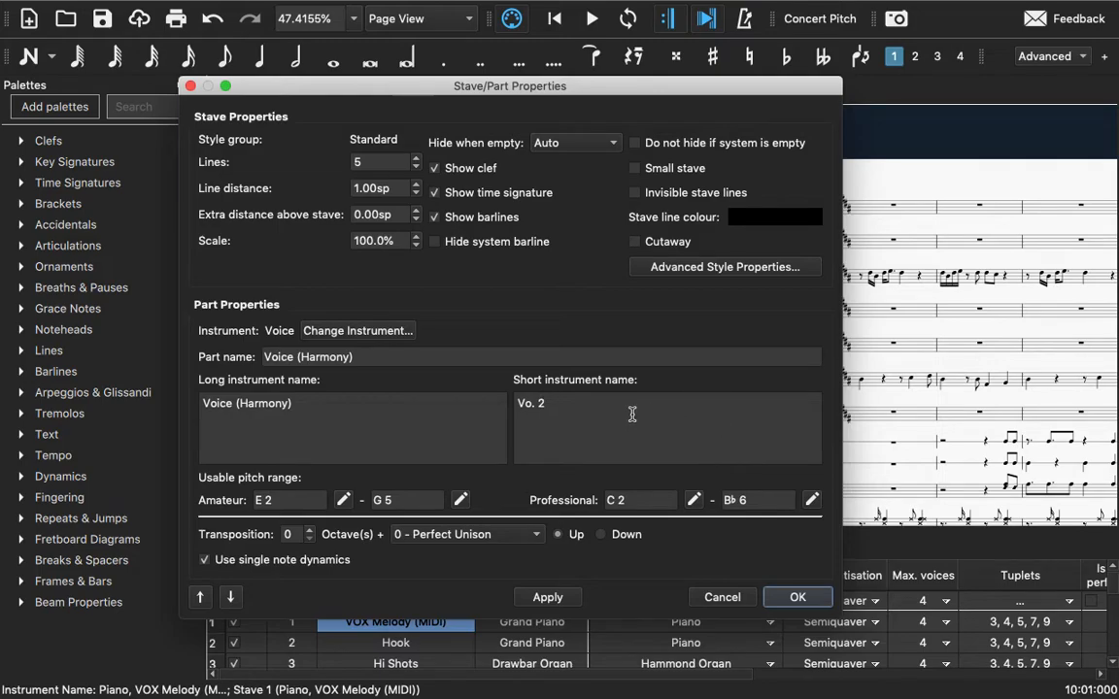
# Step: Return to the Voice (Melody) stave and edit its short name from 'Vce' to 'Vo'
pyautogui.click(201, 598)
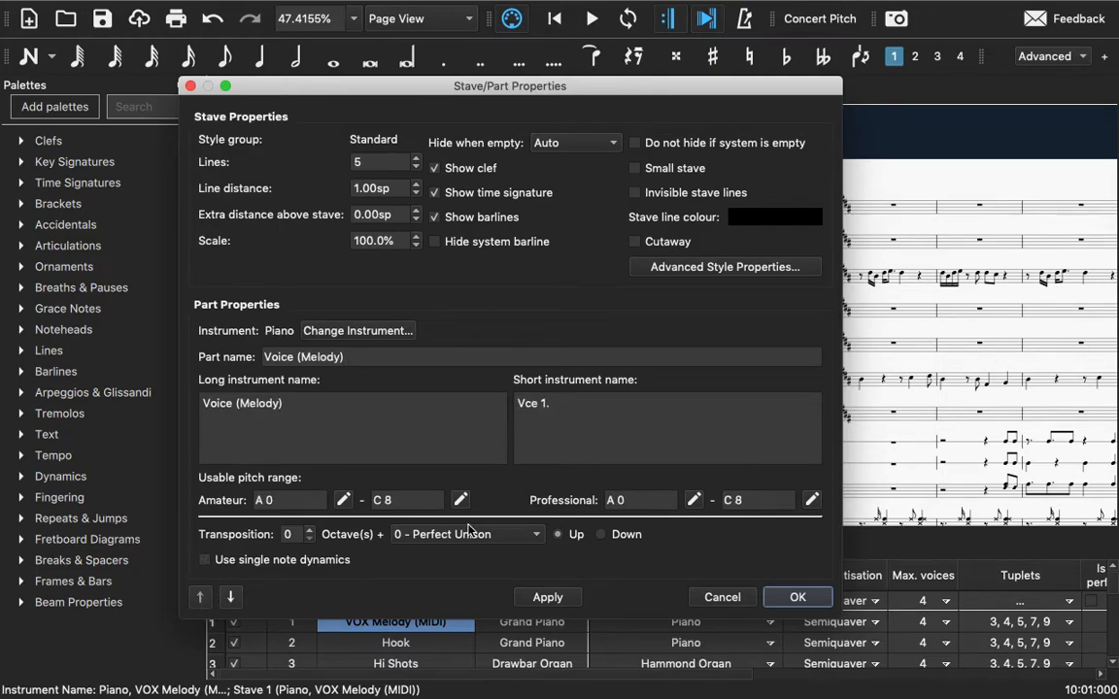
pyautogui.press('BackSpace')
pyautogui.press('BackSpace')
pyautogui.write('o')
pyautogui.click(233, 600)
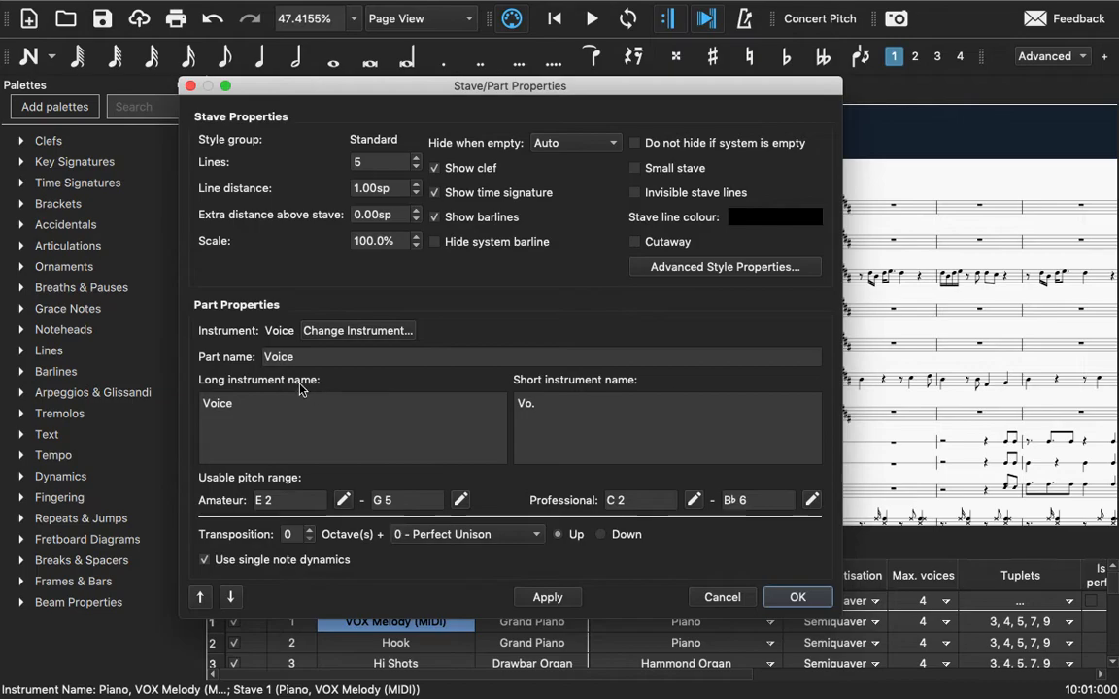
# Step: Set the Voice stave's part and long names to 'Voice (Harmony)', short name 'Vo. 2', and apply
pyautogui.click(314, 356)
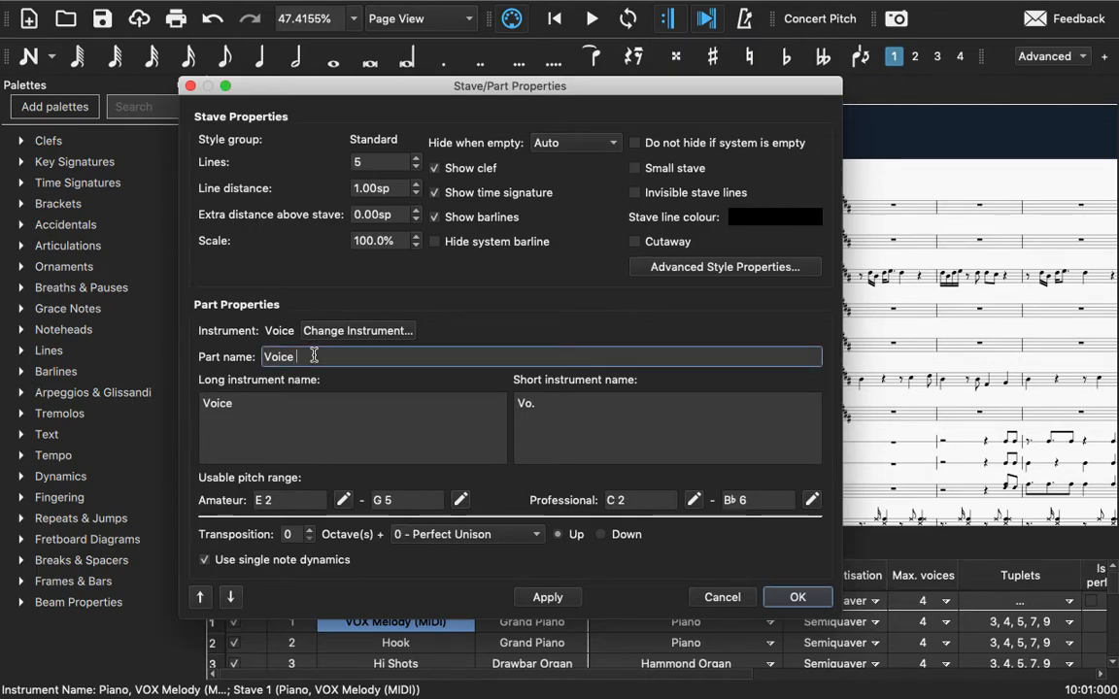
pyautogui.press('super+v')
pyautogui.moveTo(295, 357); pyautogui.dragTo(222, 360)
pyautogui.press('BackSpace')
pyautogui.moveTo(260, 402); pyautogui.dragTo(185, 402)
pyautogui.press('super+v')
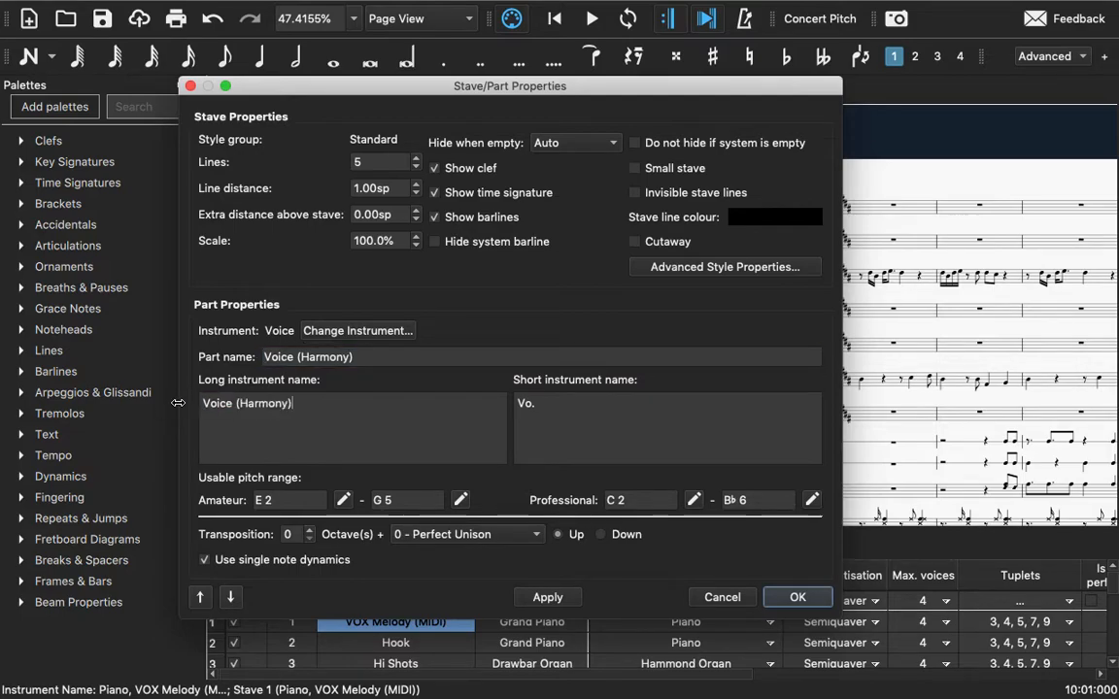
pyautogui.click(556, 405)
pyautogui.click(547, 599)
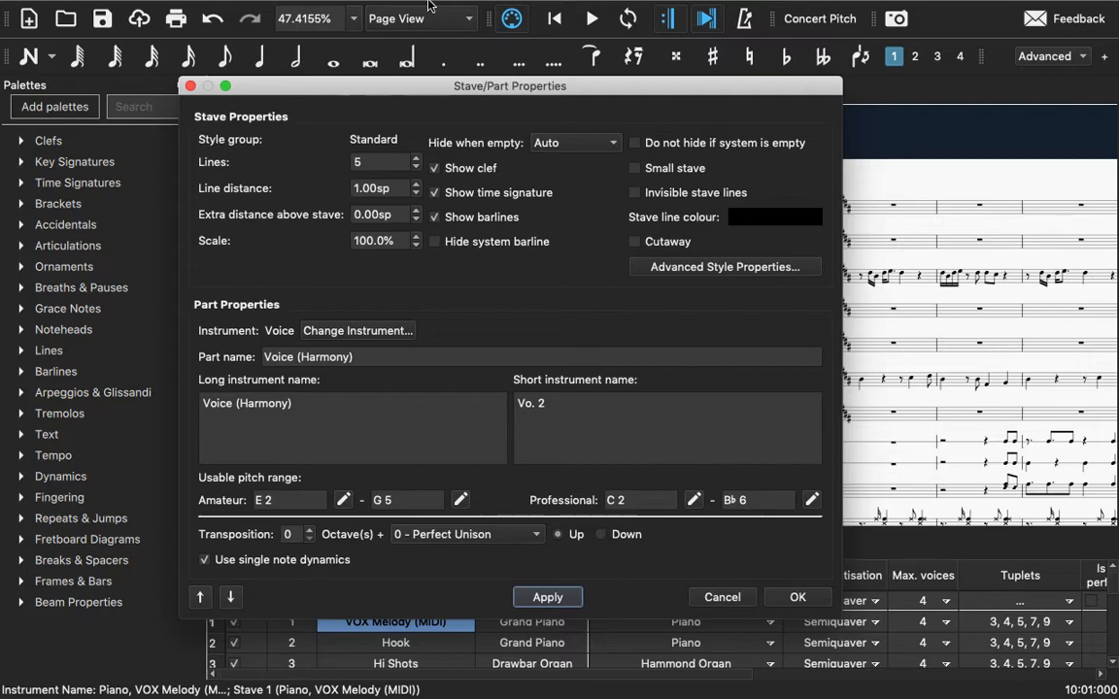
pyautogui.moveTo(497, 89); pyautogui.dragTo(580, 50)
# Step: On the Piano, Hook stave, rename the part to 'Jazz Organ'
pyautogui.click(319, 561)
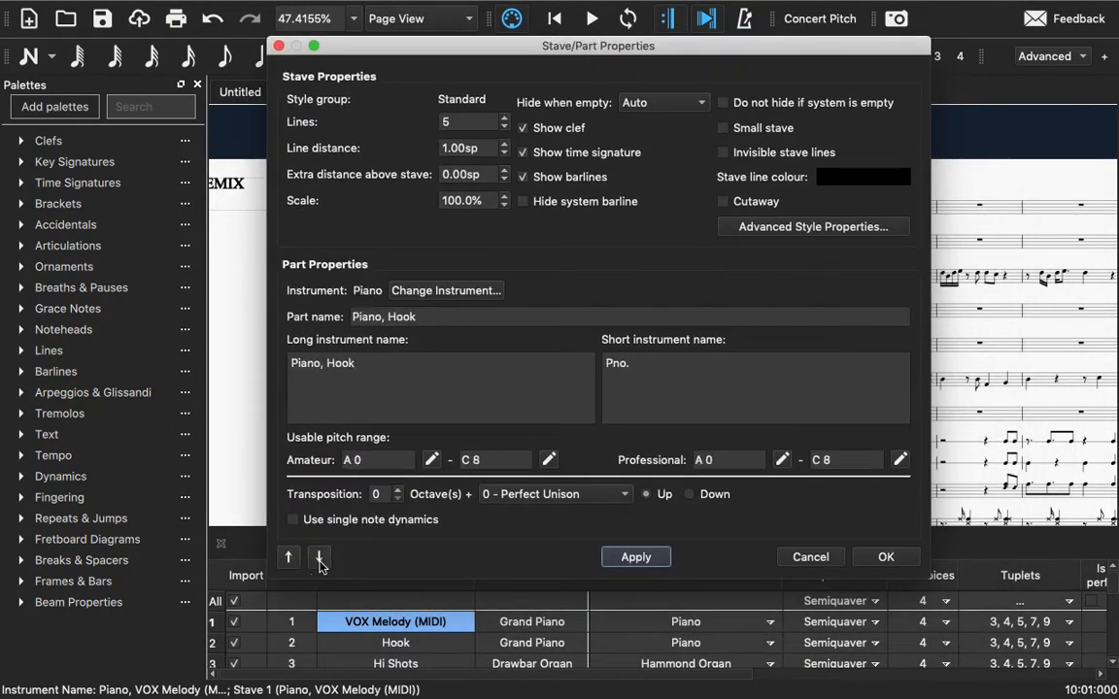
pyautogui.click(421, 320)
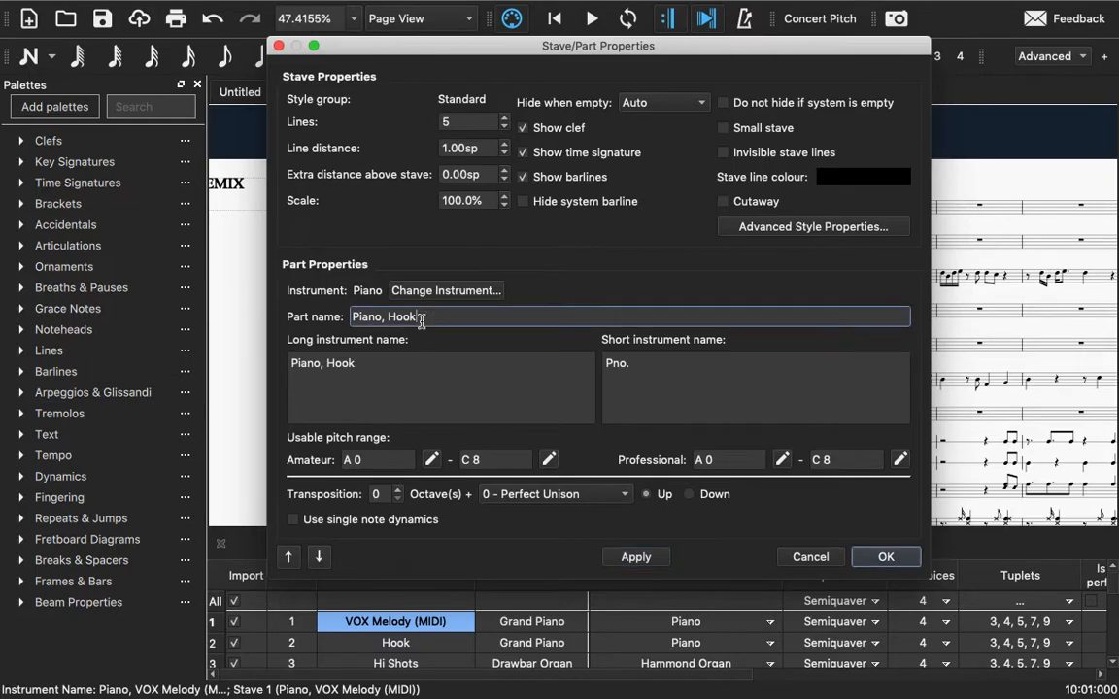
pyautogui.moveTo(422, 320); pyautogui.dragTo(289, 317)
pyautogui.write('Organ')
pyautogui.moveTo(398, 317); pyautogui.dragTo(328, 321)
pyautogui.press('super+c')
pyautogui.moveTo(361, 364); pyautogui.dragTo(227, 365)
pyautogui.click(380, 364)
pyautogui.moveTo(380, 363); pyautogui.dragTo(230, 363)
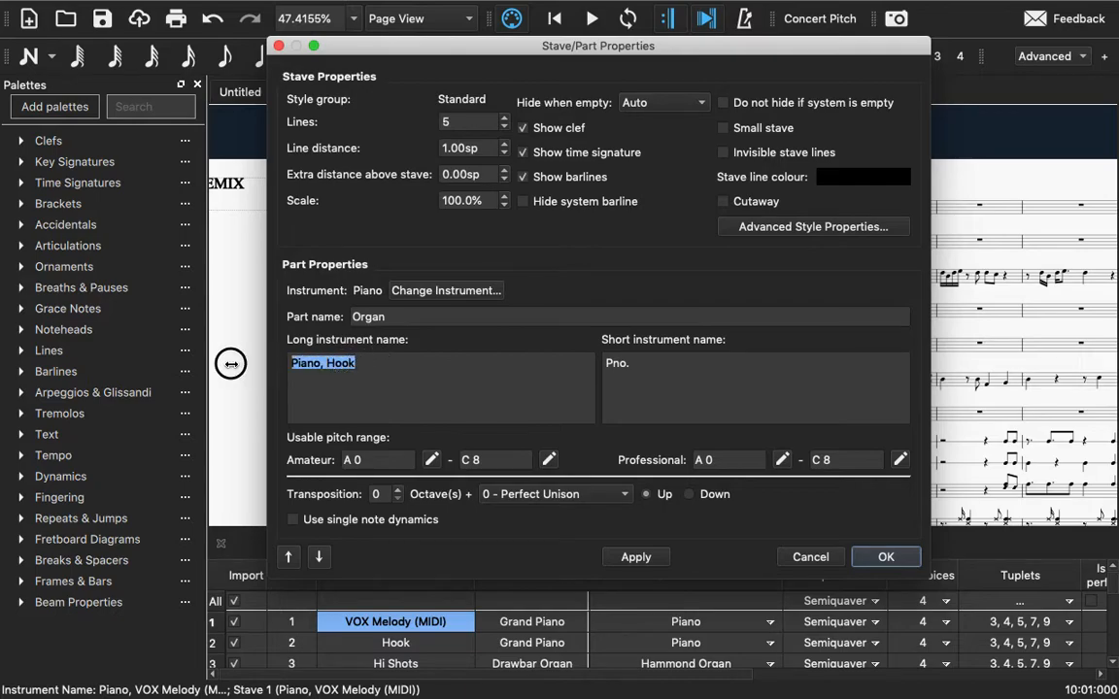
pyautogui.press('super+v')
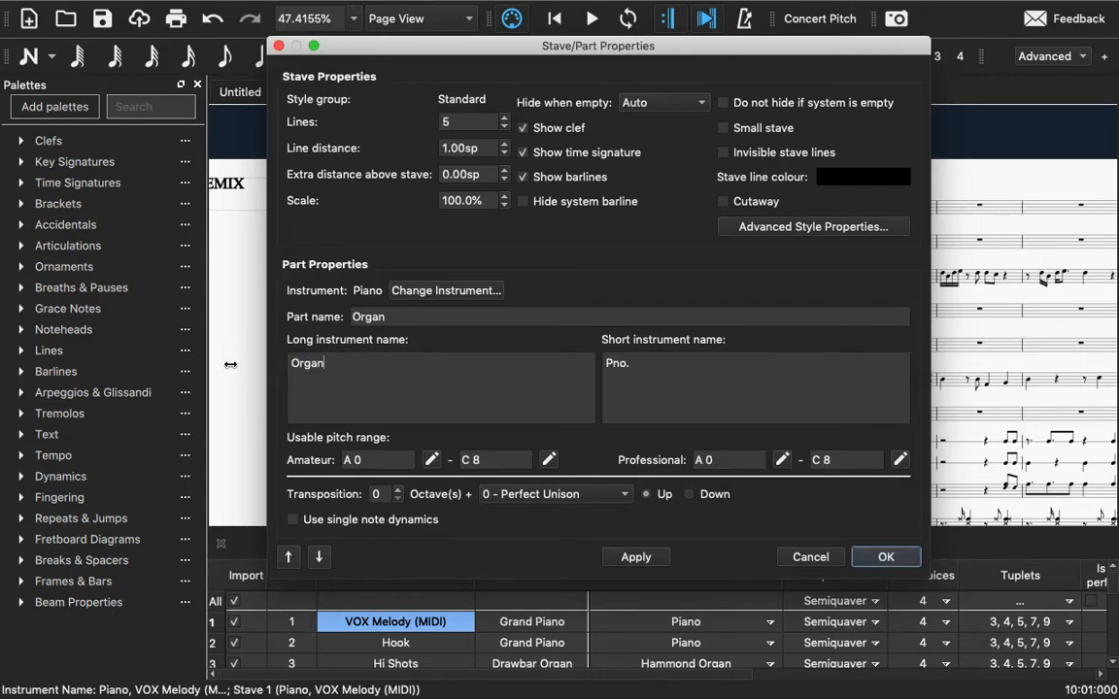
pyautogui.click(356, 317)
pyautogui.write('Jazz')
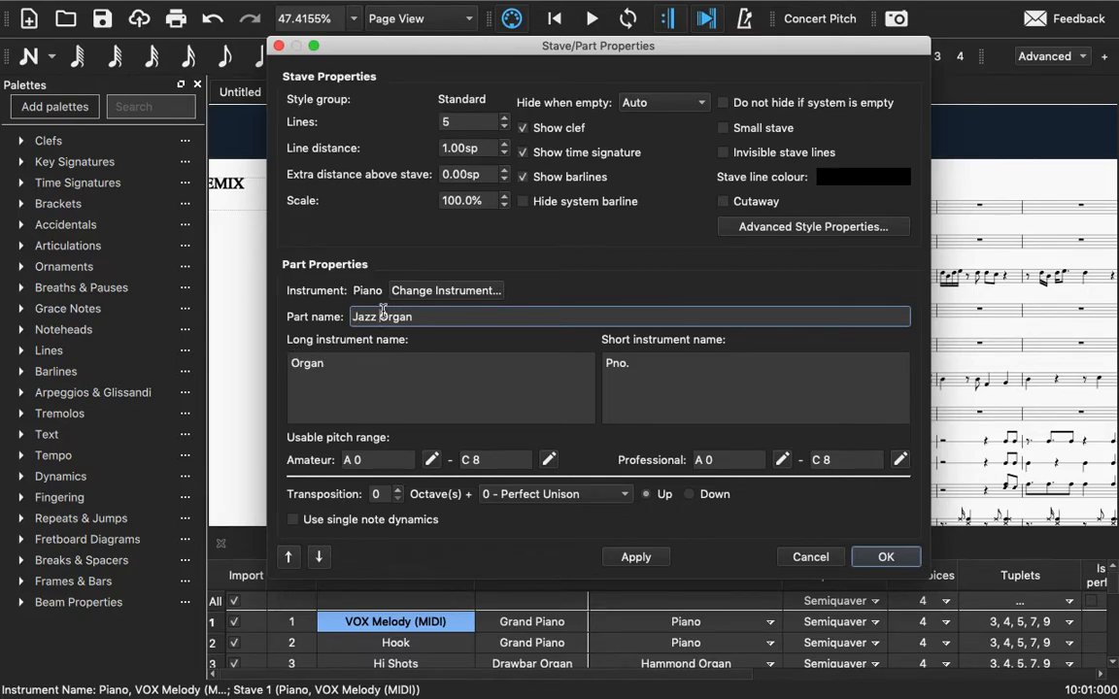
pyautogui.moveTo(433, 316); pyautogui.dragTo(309, 318)
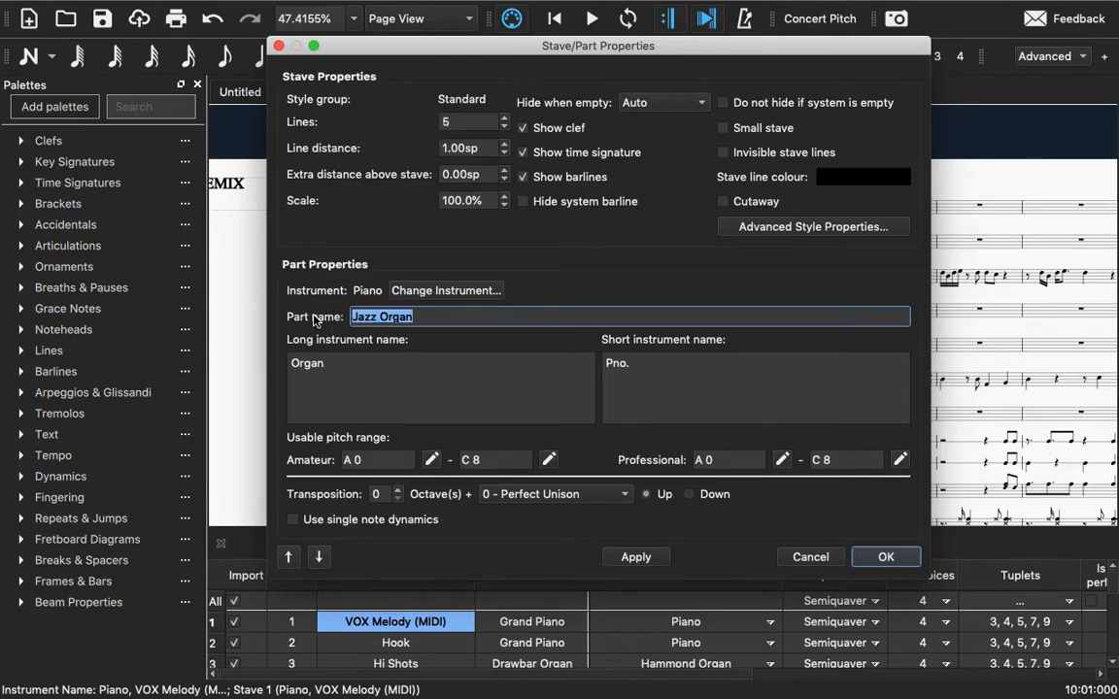
pyautogui.hotkey('ctrl', 'c')
# Step: Set the long name to 'Jazz Organ' and replace the Pno. short name
pyautogui.click(340, 366)
pyautogui.moveTo(340, 366); pyautogui.dragTo(271, 367)
pyautogui.hotkey('ctrl', 'v')
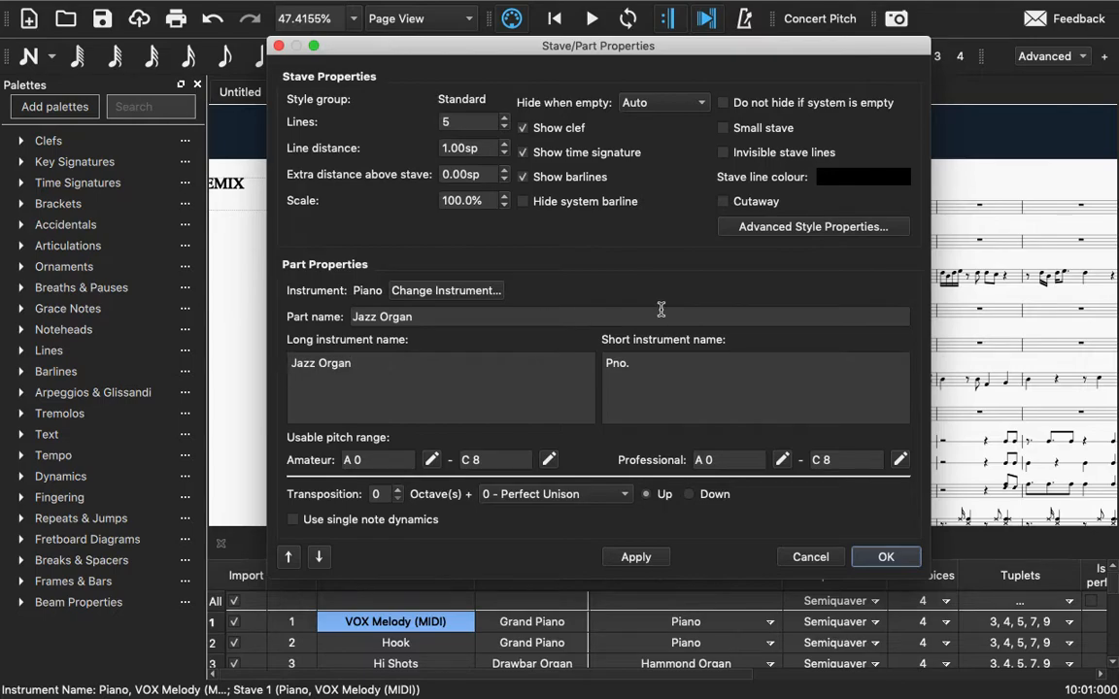
pyautogui.click(654, 370)
pyautogui.moveTo(641, 363); pyautogui.dragTo(580, 364)
pyautogui.hotkey('ctrl', 'v')
pyautogui.press('BackSpace')
pyautogui.press('BackSpace')
pyautogui.press('BackSpace')
pyautogui.press('BackSpace')
pyautogui.write('.')
# Step: Change the stave's instrument to Organ from the Keyboards group
pyautogui.click(407, 292)
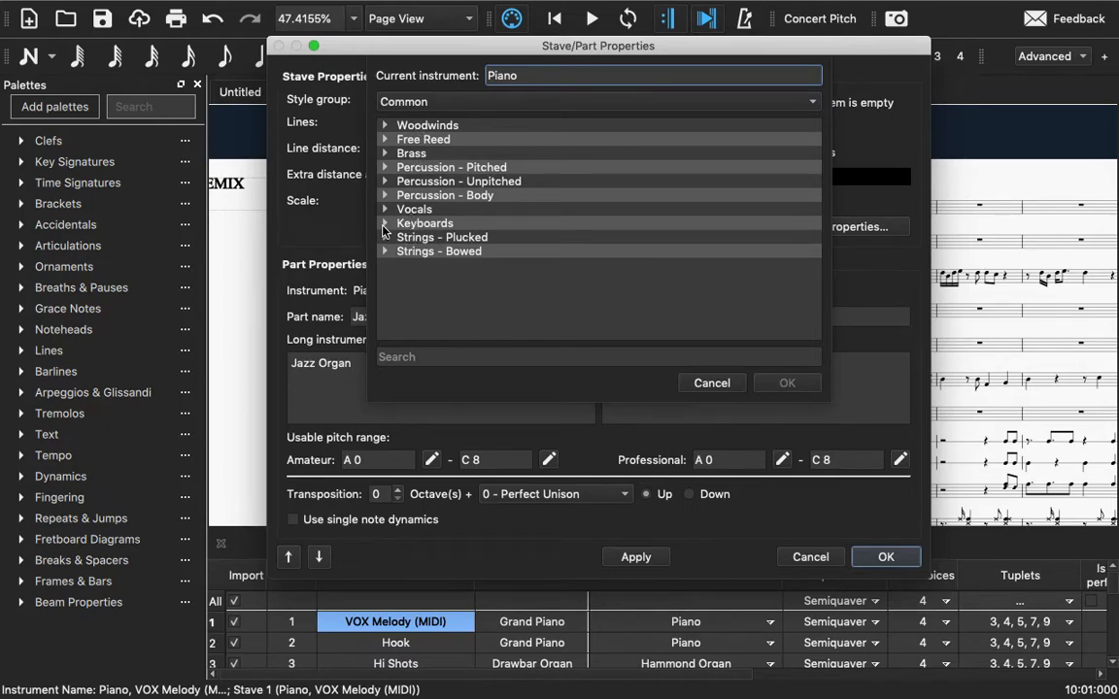
pyautogui.click(385, 224)
pyautogui.click(430, 265)
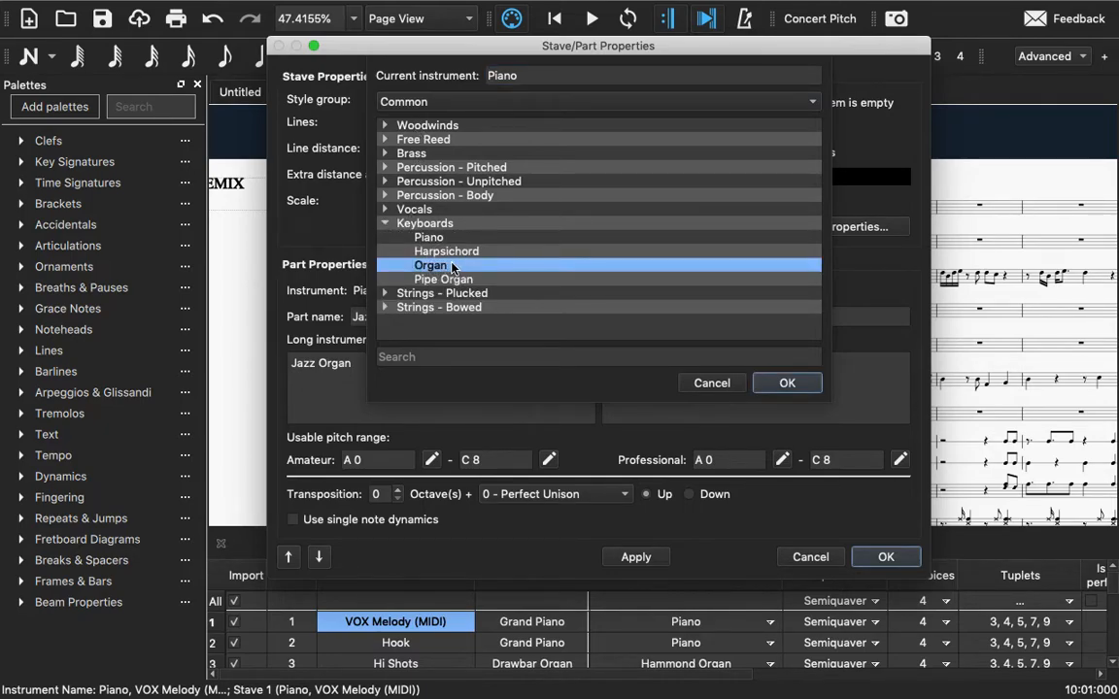
pyautogui.click(787, 383)
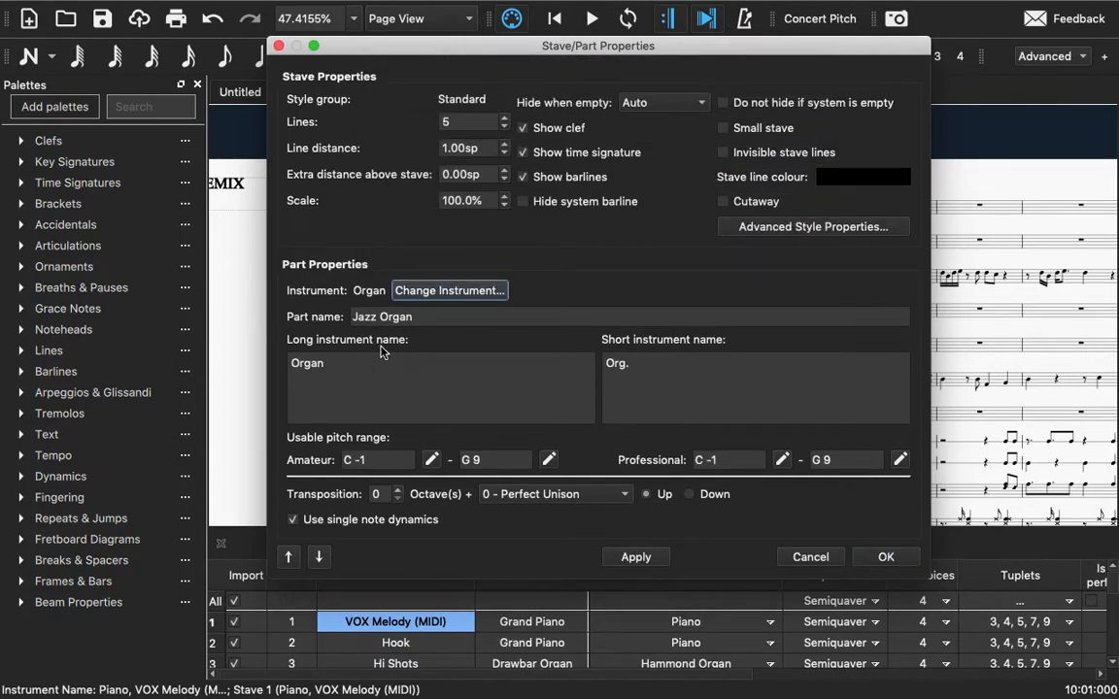
# Step: Restore the long name to 'Jazz Organ', keep short name 'Org.', and apply
pyautogui.click(294, 364)
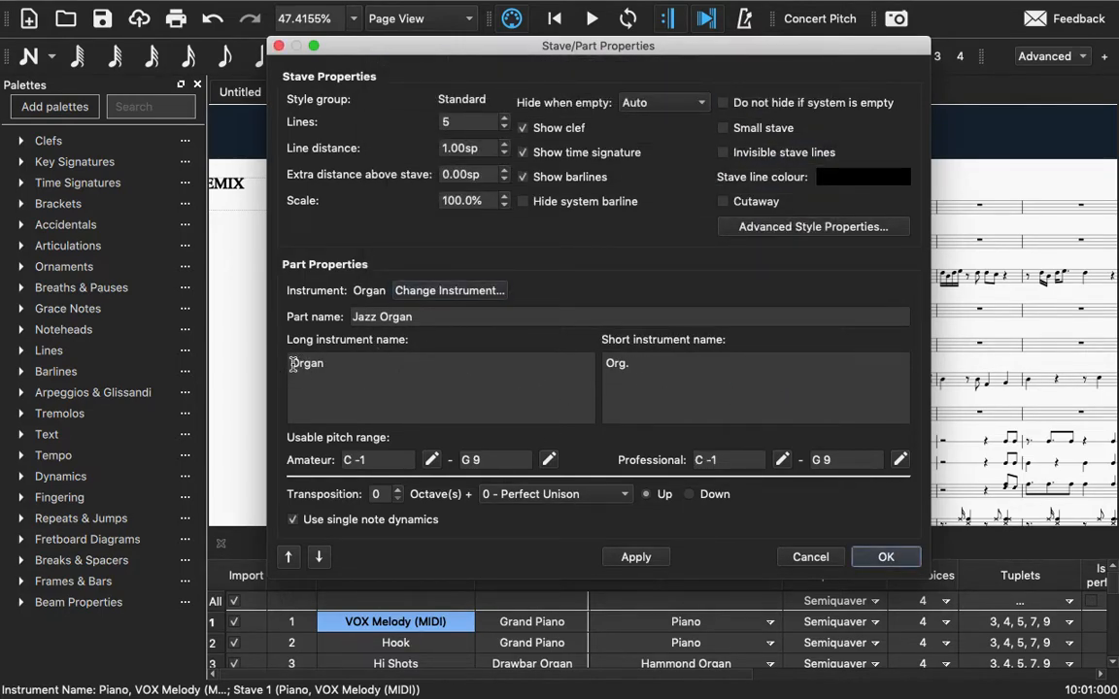
pyautogui.write('Jazz')
pyautogui.click(666, 364)
pyautogui.click(636, 556)
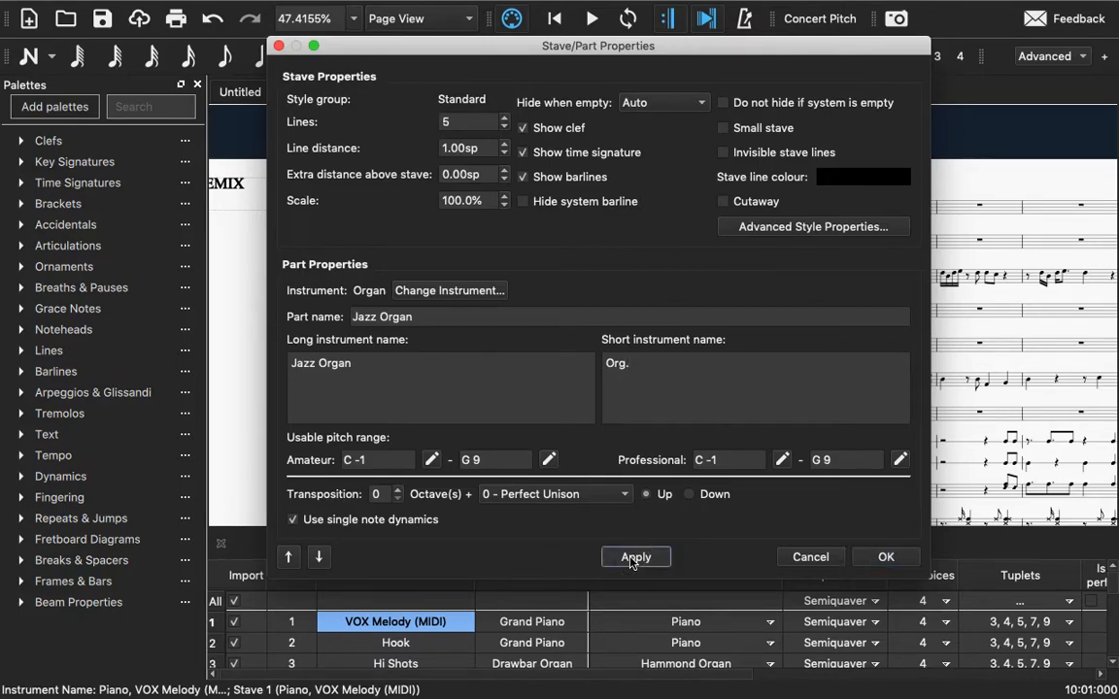
pyautogui.moveTo(466, 56); pyautogui.dragTo(503, 6)
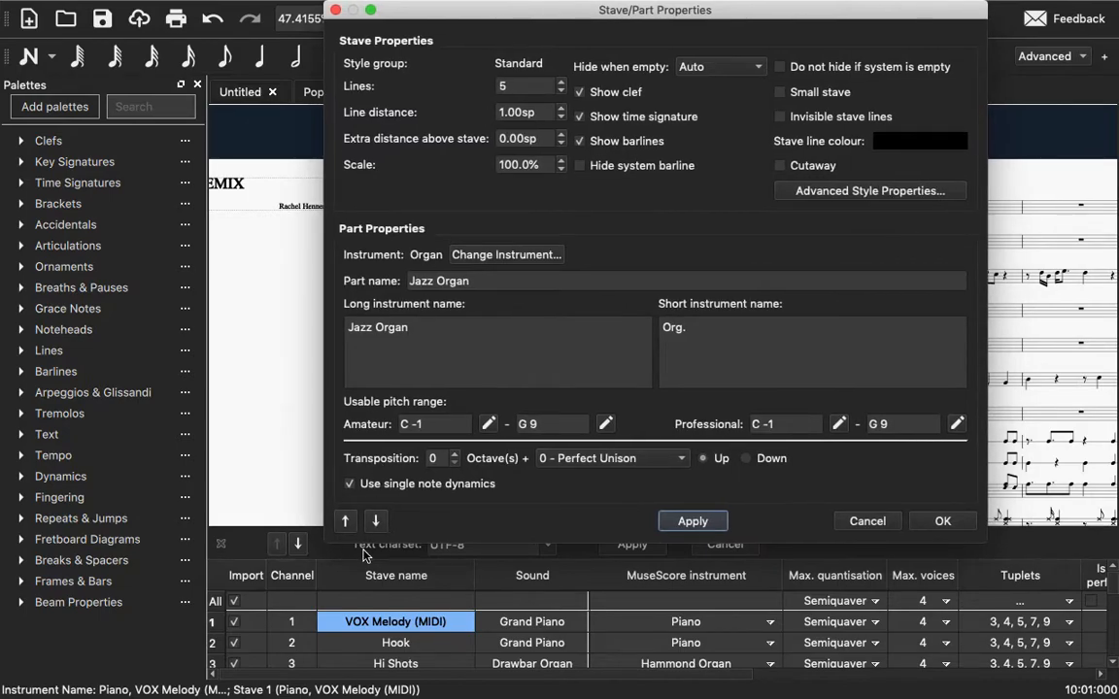
# Step: Remove 'Hi Shots' from the Hammond Organ part and long names, set short name 'Org. 2.', and apply
pyautogui.click(376, 521)
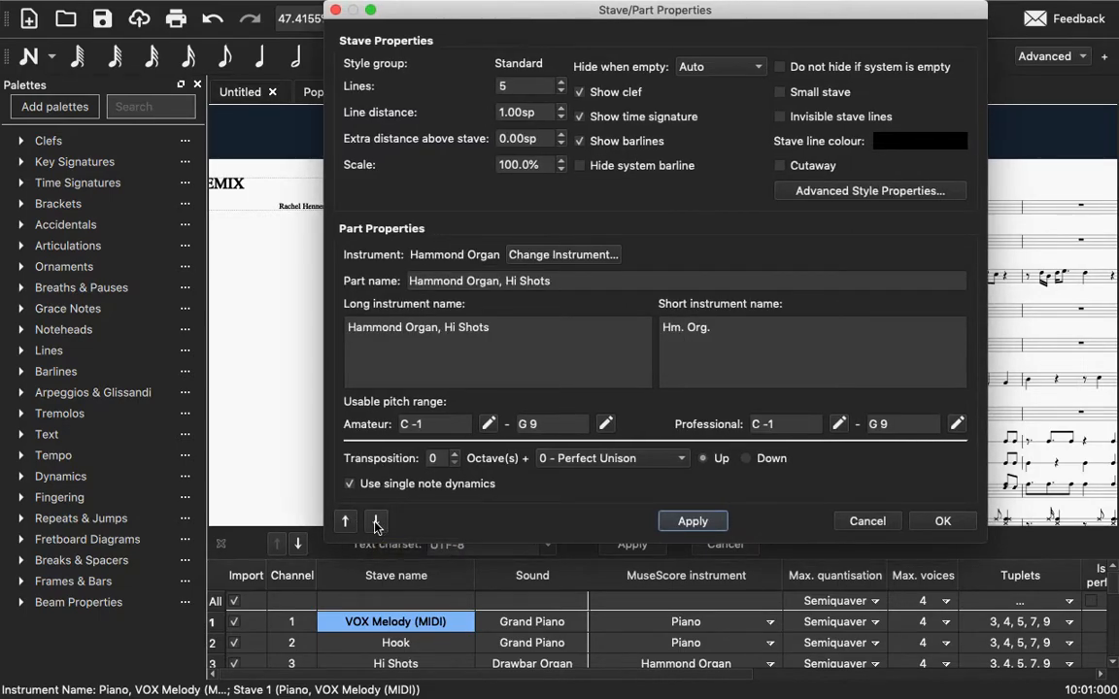
pyautogui.click(560, 280)
pyautogui.moveTo(561, 281); pyautogui.dragTo(500, 282)
pyautogui.press('BackSpace')
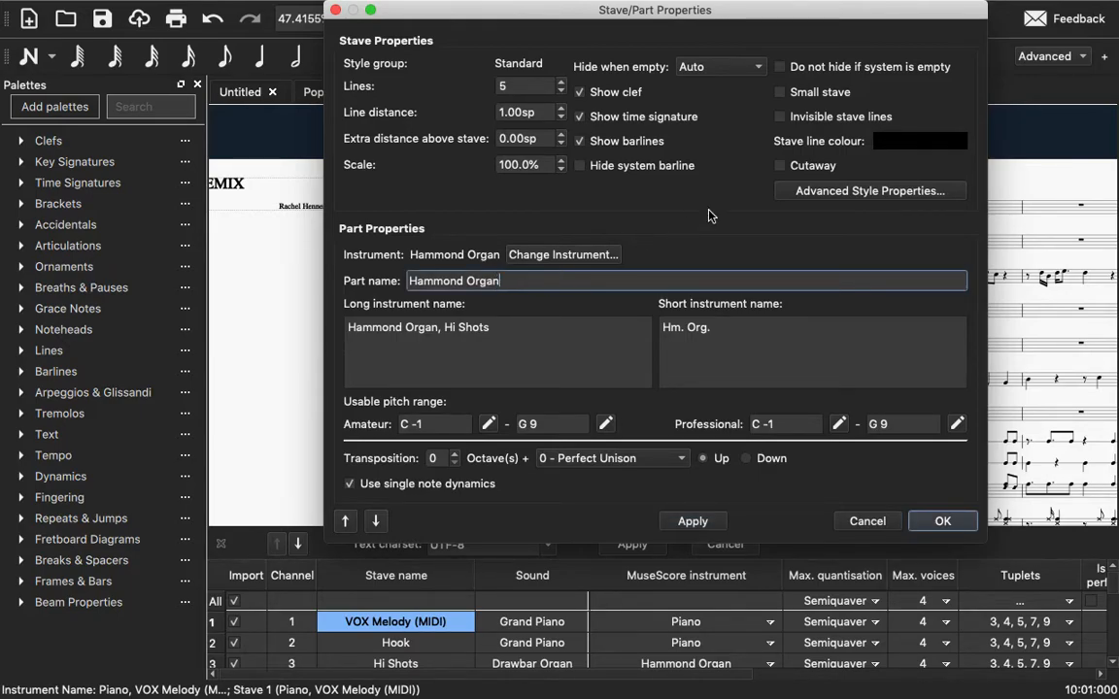
pyautogui.click(670, 329)
pyautogui.moveTo(669, 329); pyautogui.dragTo(660, 329)
pyautogui.press('BackSpace')
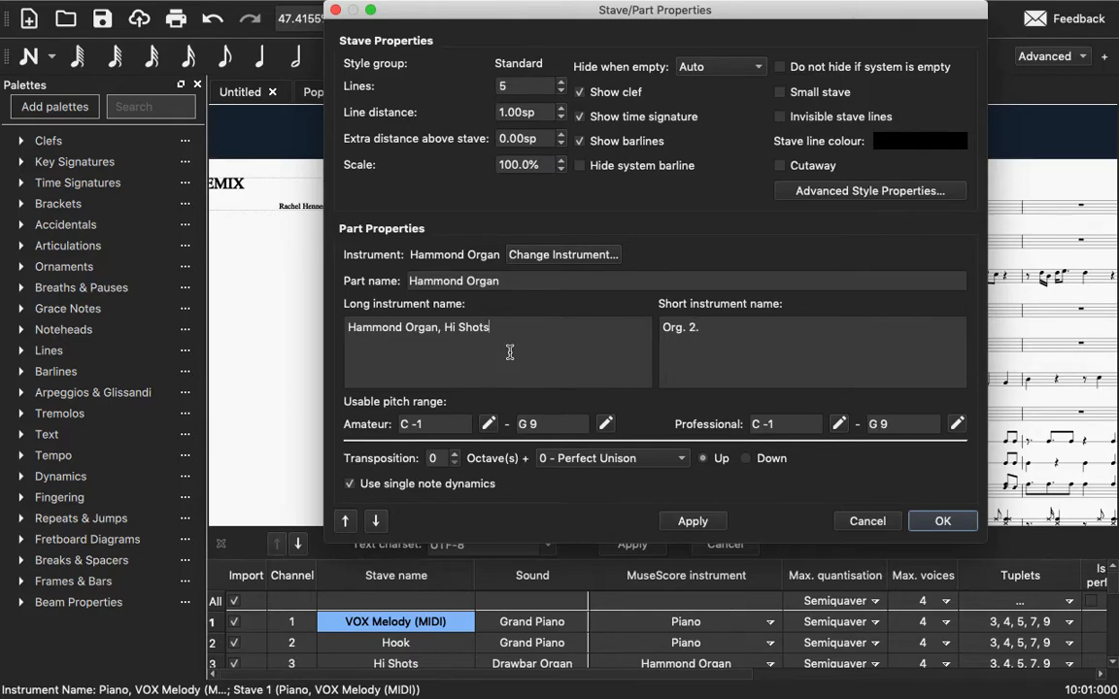
pyautogui.moveTo(507, 327); pyautogui.dragTo(441, 328)
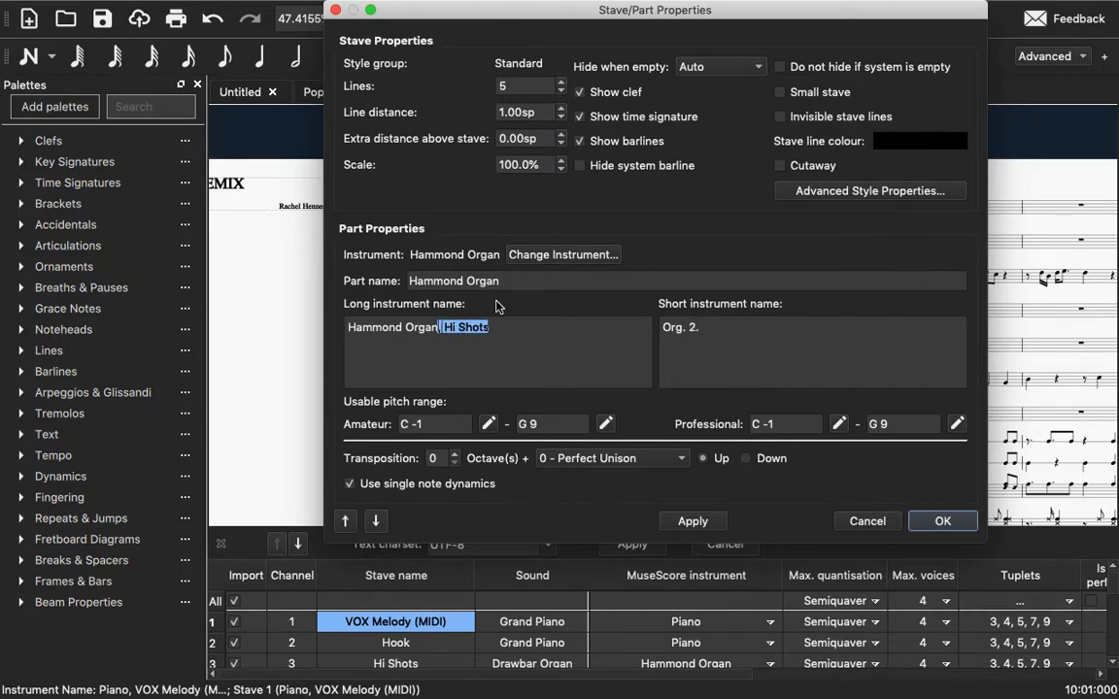
pyautogui.press('BackSpace')
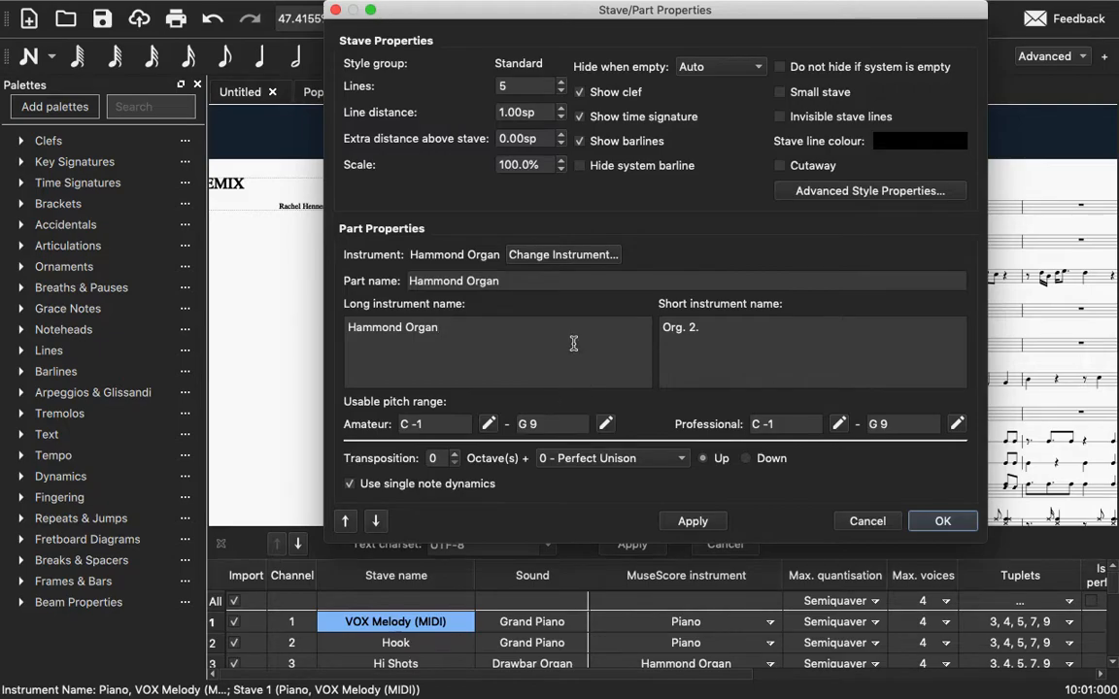
pyautogui.click(693, 521)
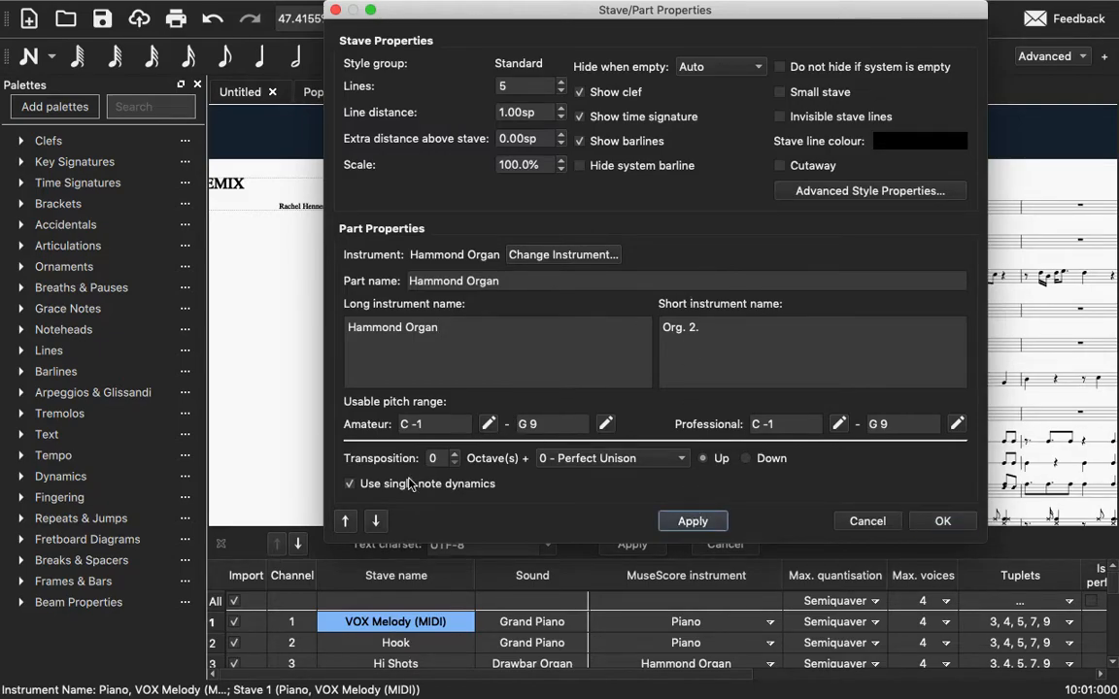
pyautogui.click(376, 522)
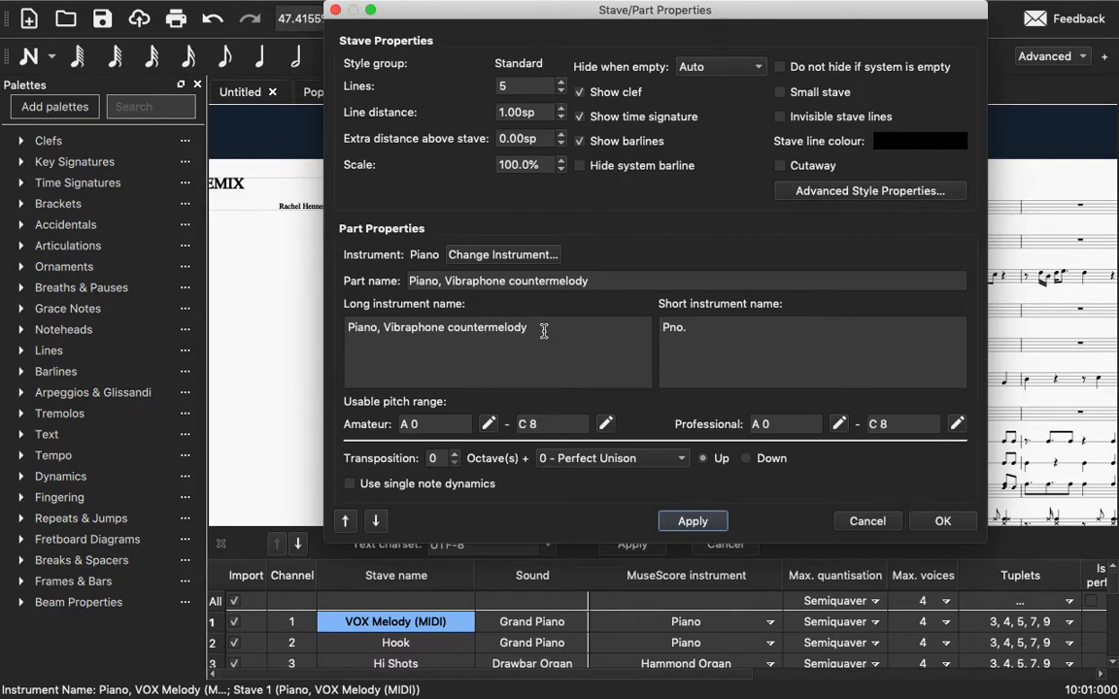
# Step: Remove 'Piano, ' from the long name and switch the instrument to Pitched Percussion > Vibraphone
pyautogui.moveTo(385, 328); pyautogui.dragTo(338, 329)
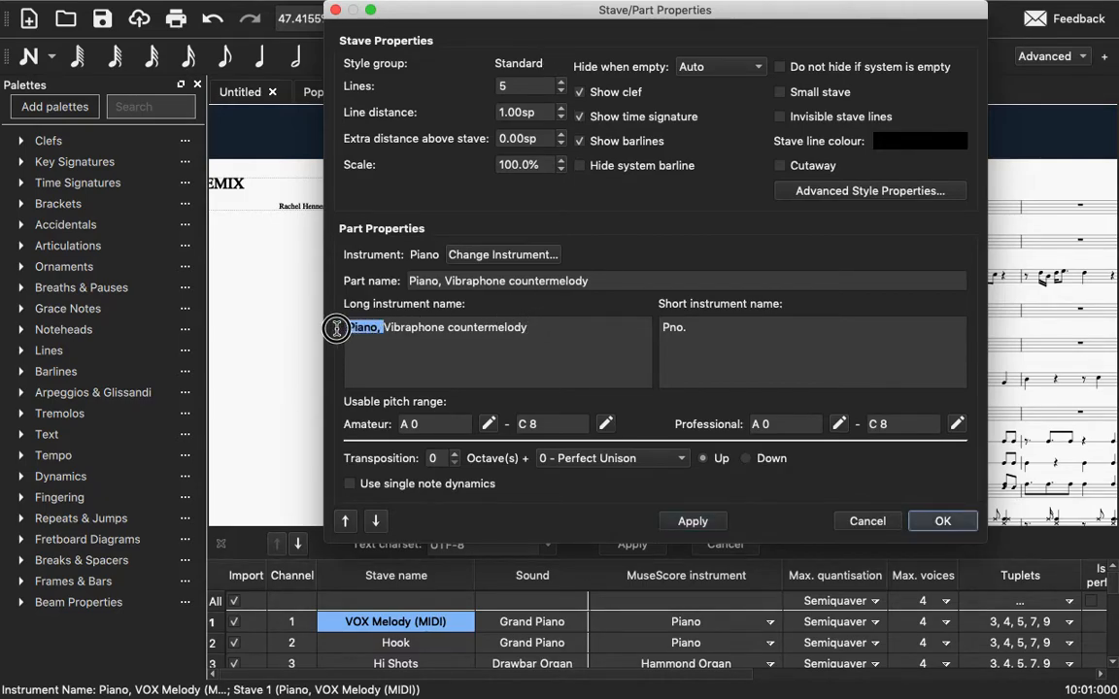
pyautogui.press('BackSpace')
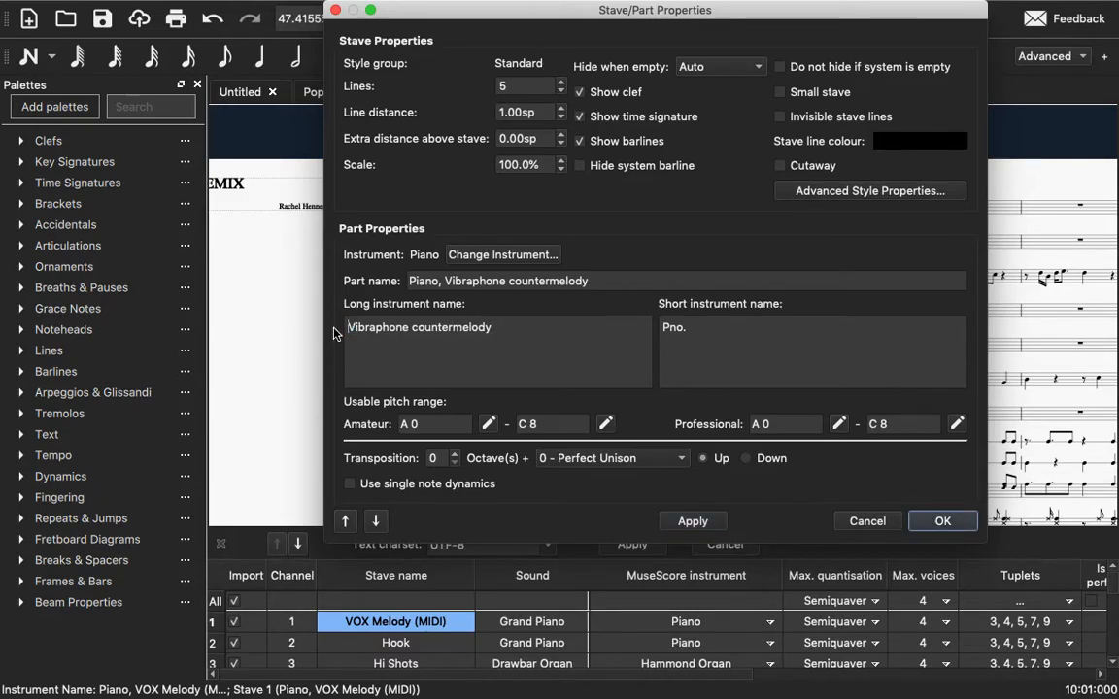
pyautogui.click(460, 256)
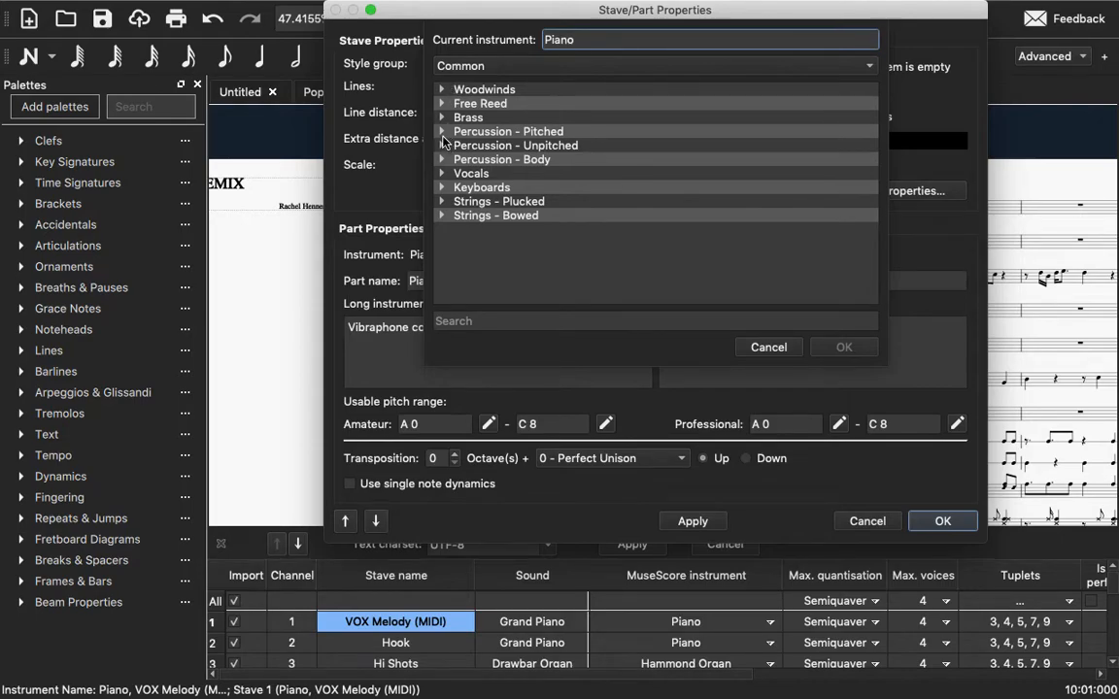
pyautogui.click(442, 133)
pyautogui.click(453, 172)
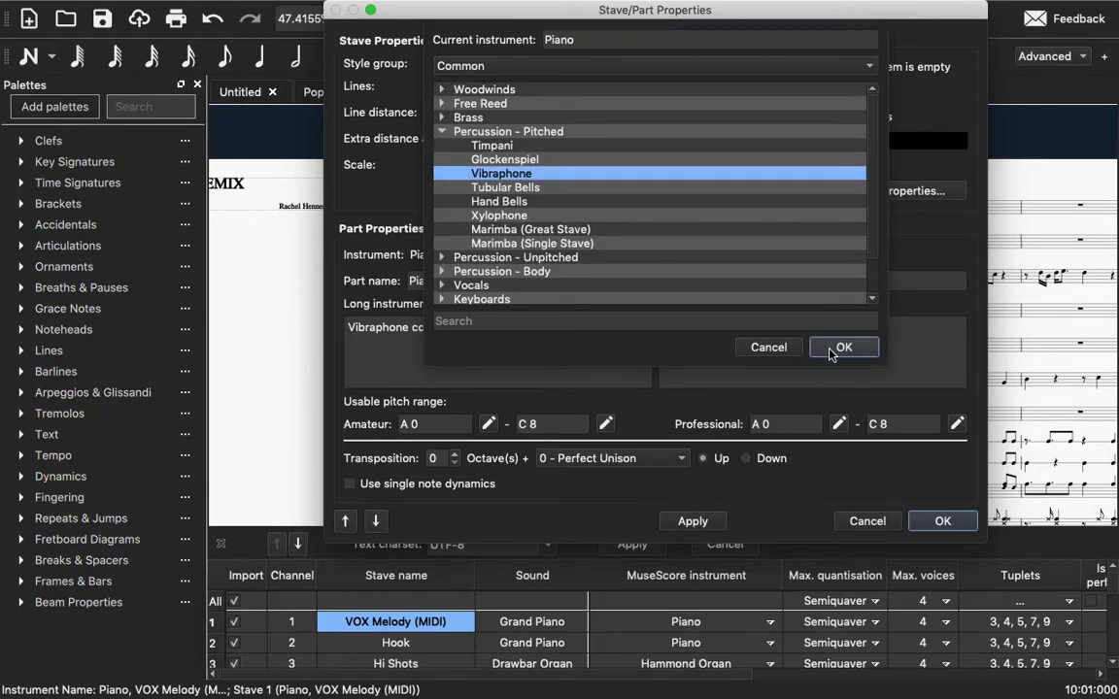
pyautogui.press('Return')
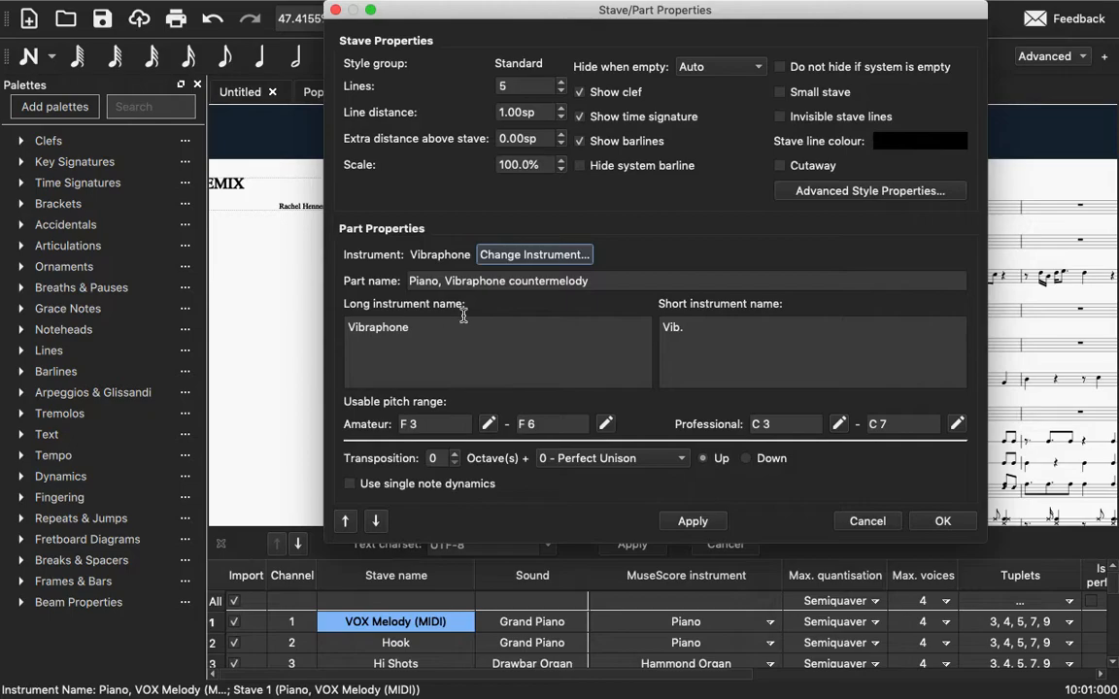
# Step: Trim the part name to just 'Vibraphone' and apply
pyautogui.click(449, 280)
pyautogui.moveTo(447, 280); pyautogui.dragTo(390, 280)
pyautogui.press('BackSpace')
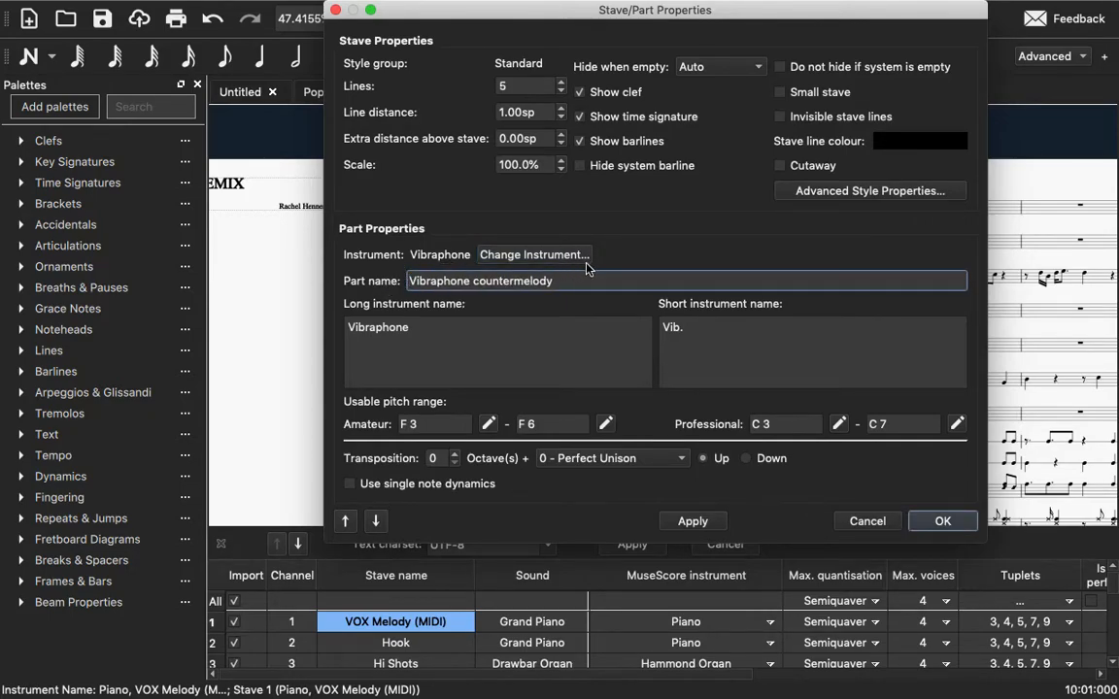
pyautogui.moveTo(576, 281); pyautogui.dragTo(468, 282)
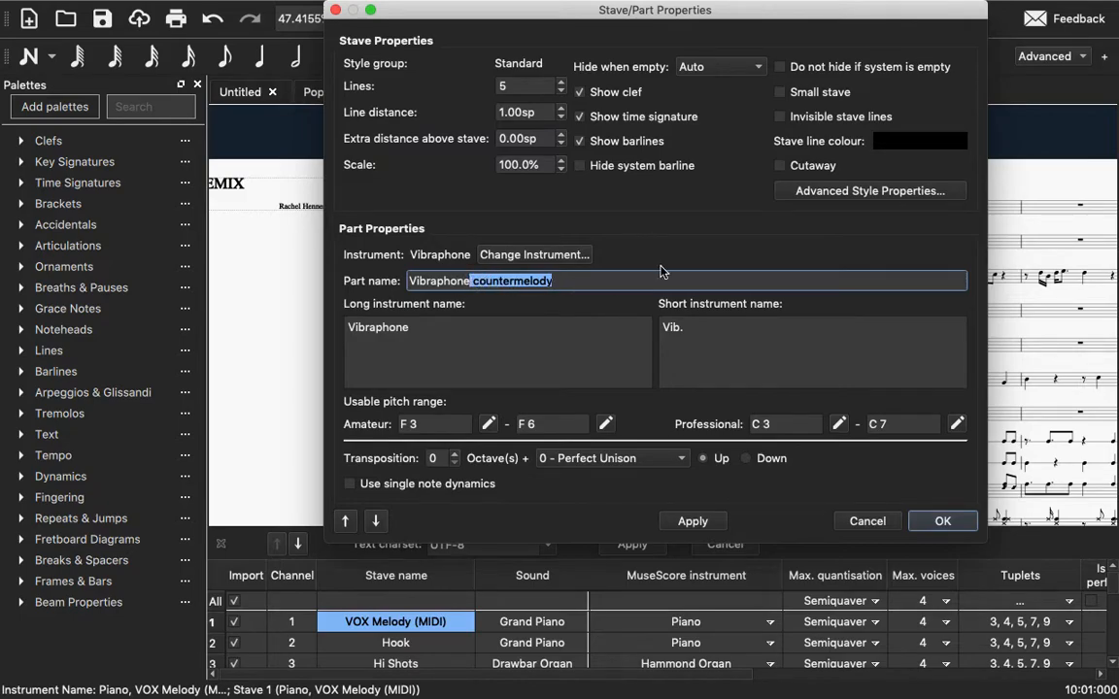
pyautogui.press('BackSpace')
pyautogui.click(680, 327)
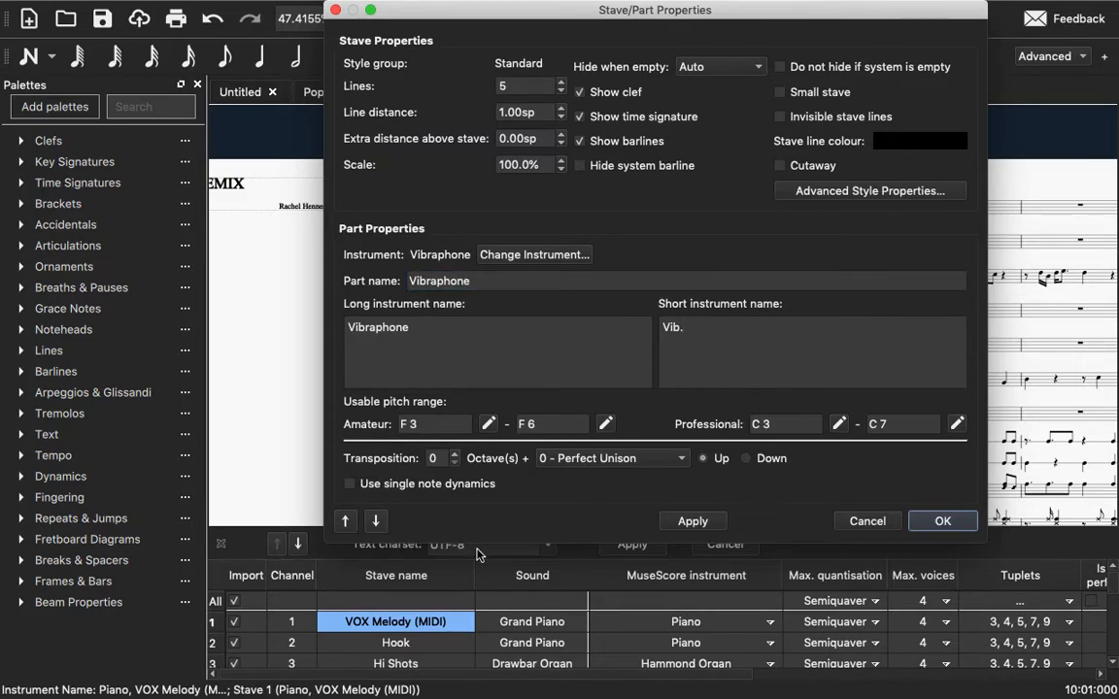
pyautogui.click(692, 521)
pyautogui.moveTo(544, 10); pyautogui.dragTo(631, 9)
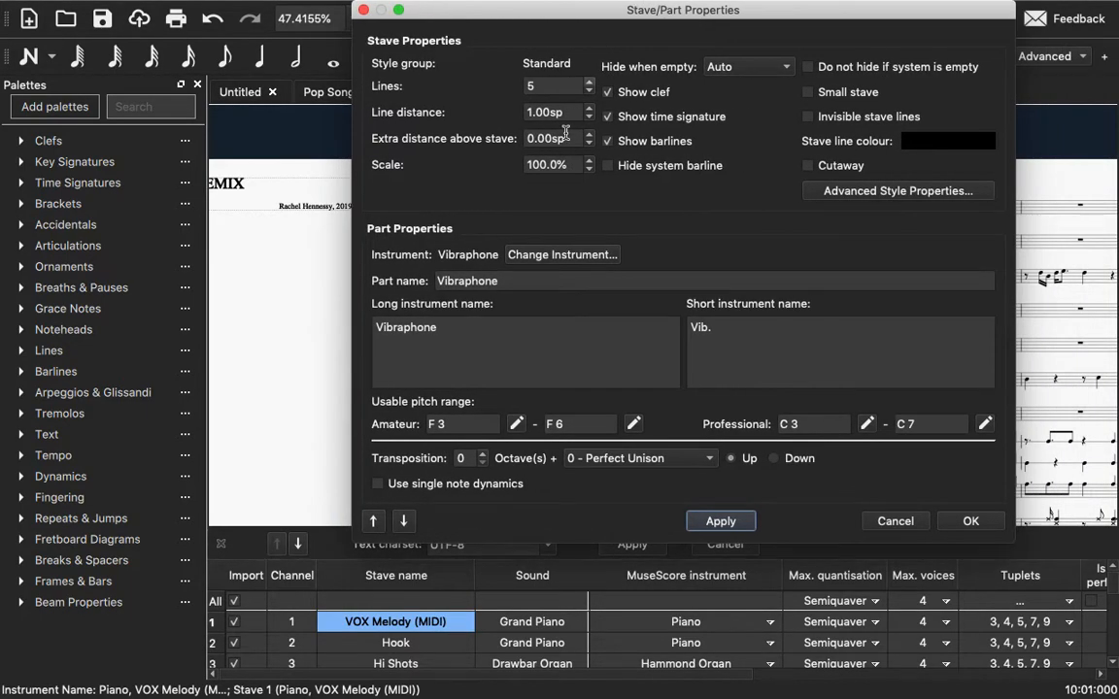
# Step: Trim the Bass Walking stave's part name to 'Bass' and remove 'Piano,' from its long name
pyautogui.click(404, 522)
pyautogui.moveTo(501, 281); pyautogui.dragTo(524, 281)
pyautogui.press('BackSpace')
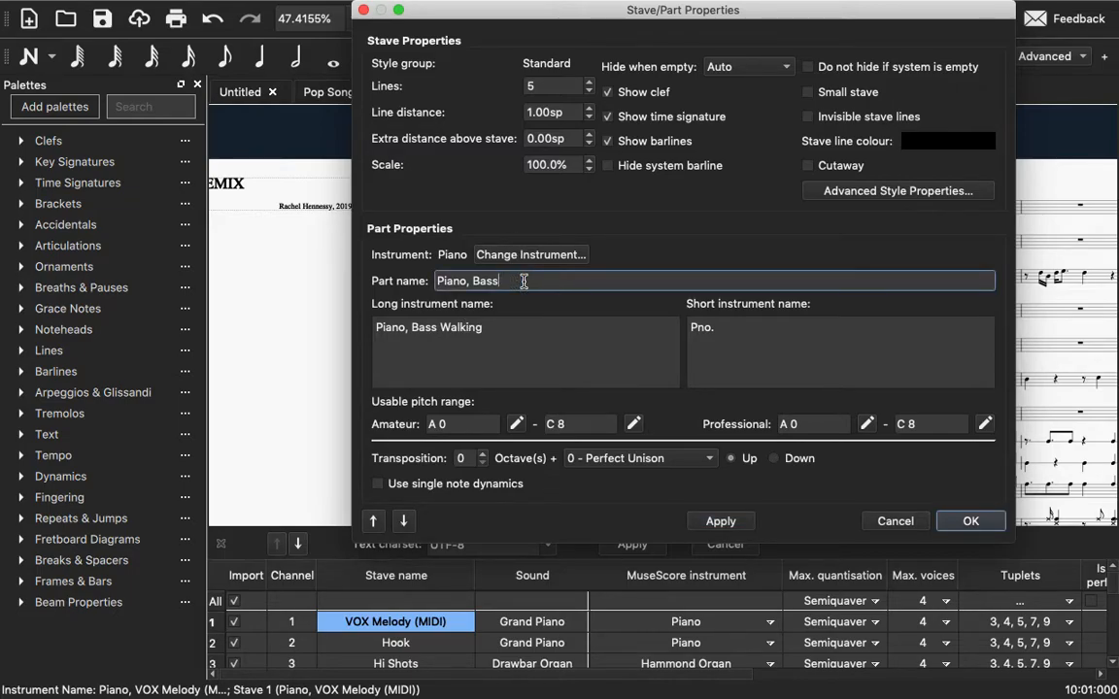
pyautogui.moveTo(472, 280); pyautogui.dragTo(412, 282)
pyautogui.press('BackSpace')
pyautogui.click(515, 331)
pyautogui.moveTo(377, 331); pyautogui.dragTo(401, 327)
pyautogui.press('BackSpace')
pyautogui.press('BackSpace')
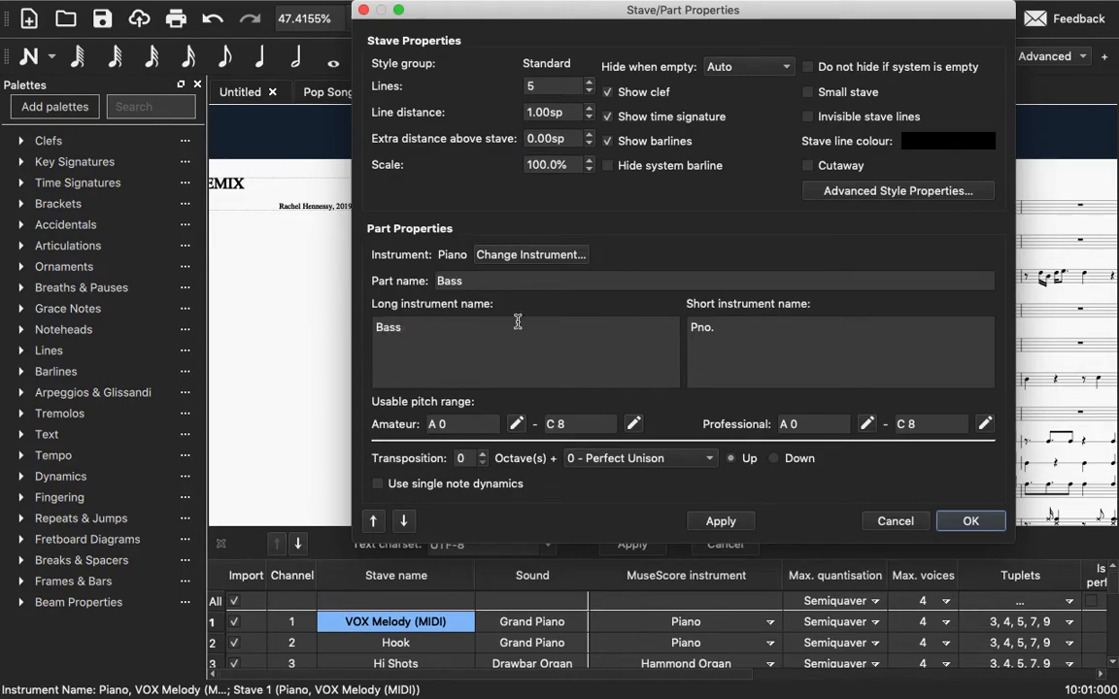
# Step: Add 1 to the part and long names and change the short name to 'Bas'
pyautogui.click(491, 280)
pyautogui.write('1')
pyautogui.click(454, 332)
pyautogui.write('1')
pyautogui.tripleClick(727, 330)
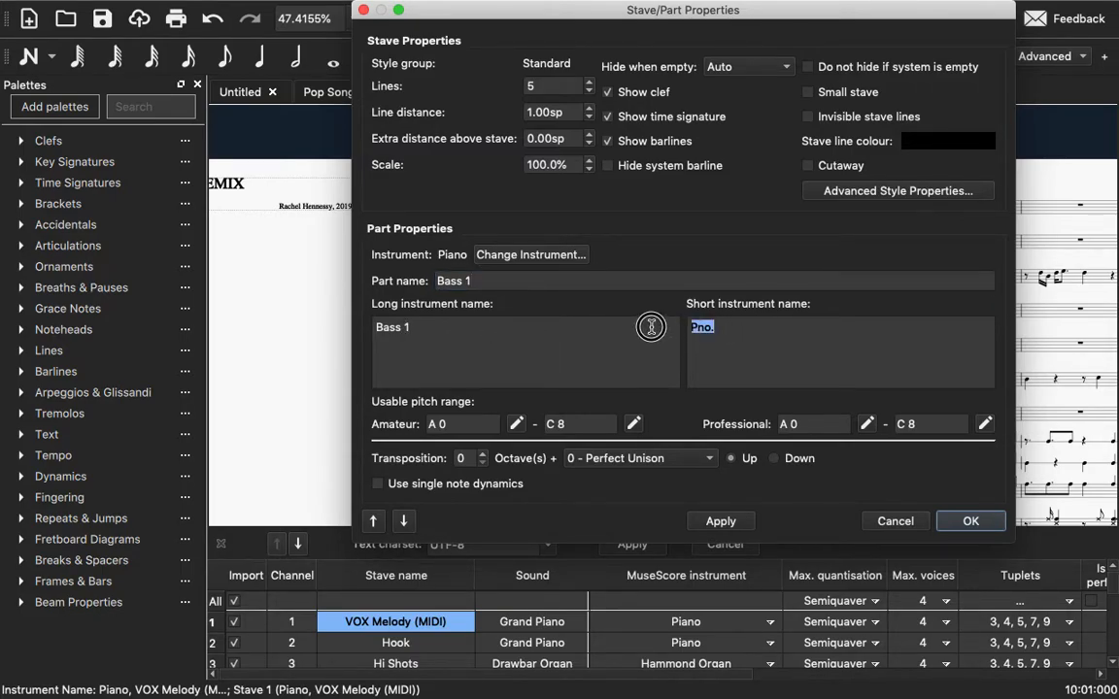
pyautogui.write('Bas')
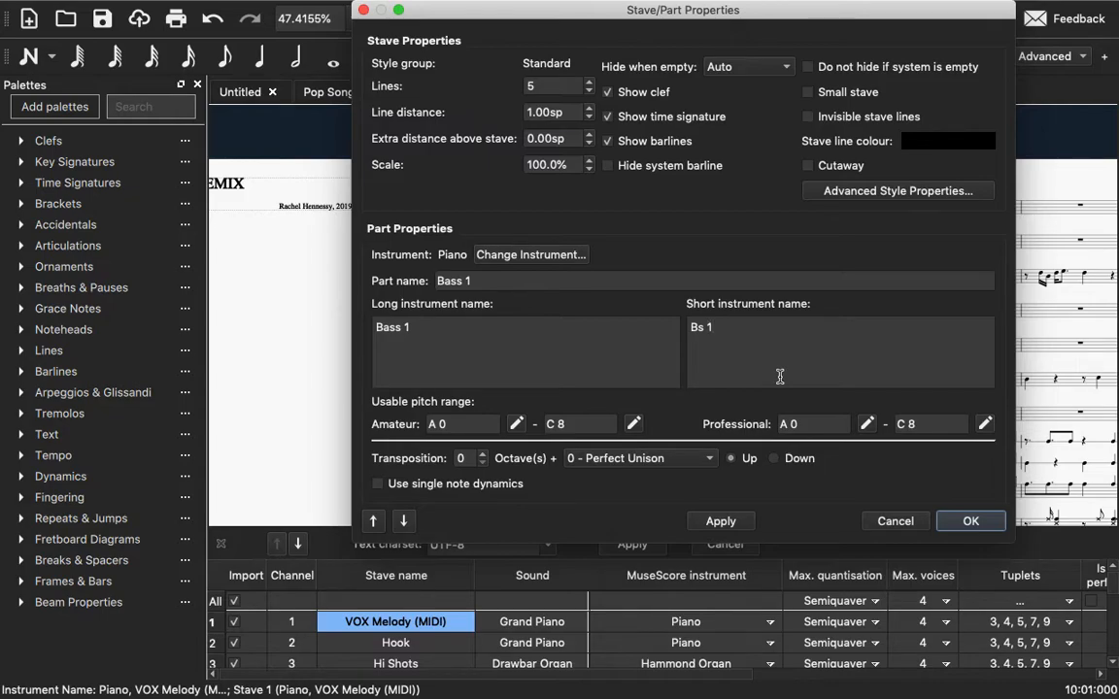
# Step: Change the stave's instrument to Electric Bass from the plucked strings group
pyautogui.click(493, 254)
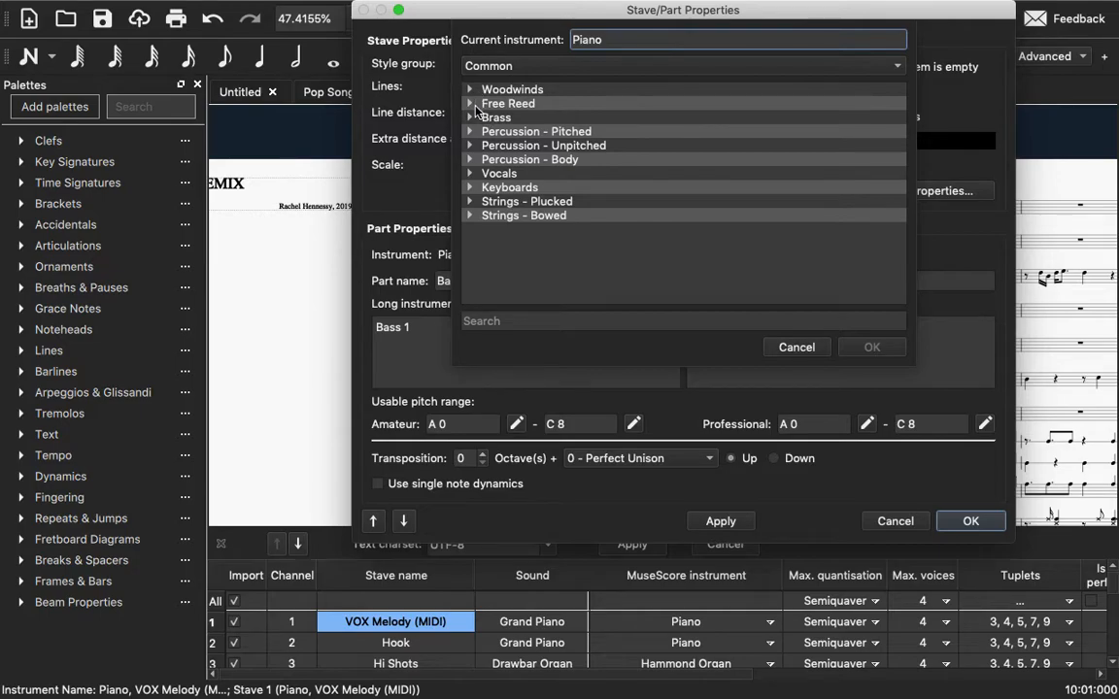
pyautogui.click(471, 201)
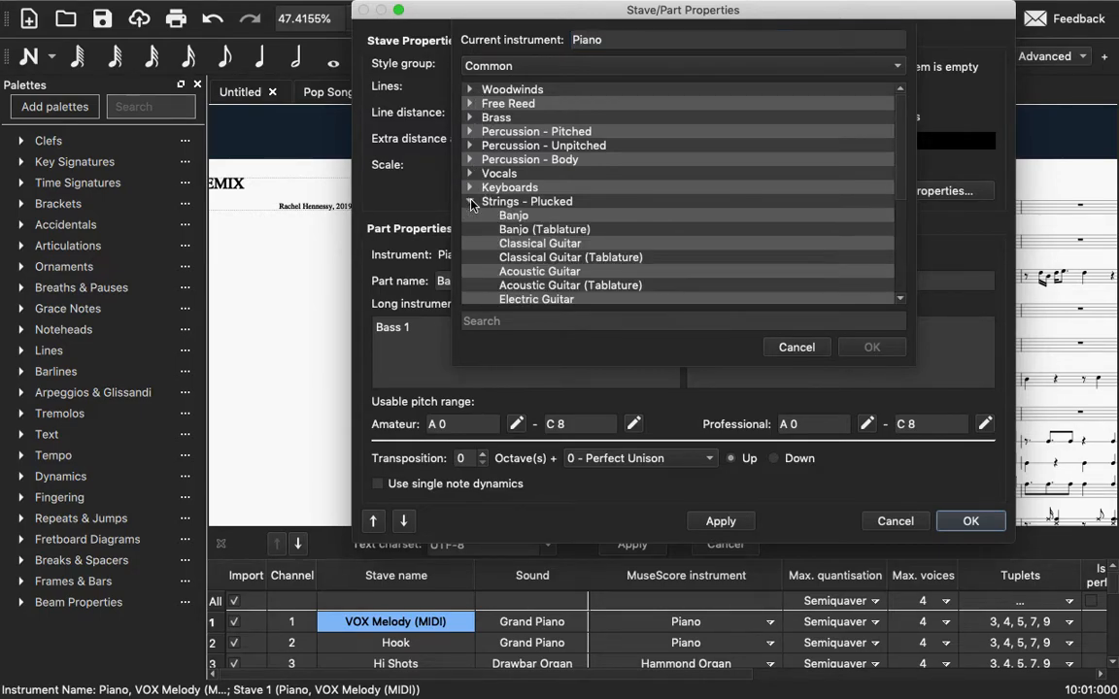
pyautogui.scroll(-3, 520, 264)
pyautogui.scroll(-3, 520, 264)
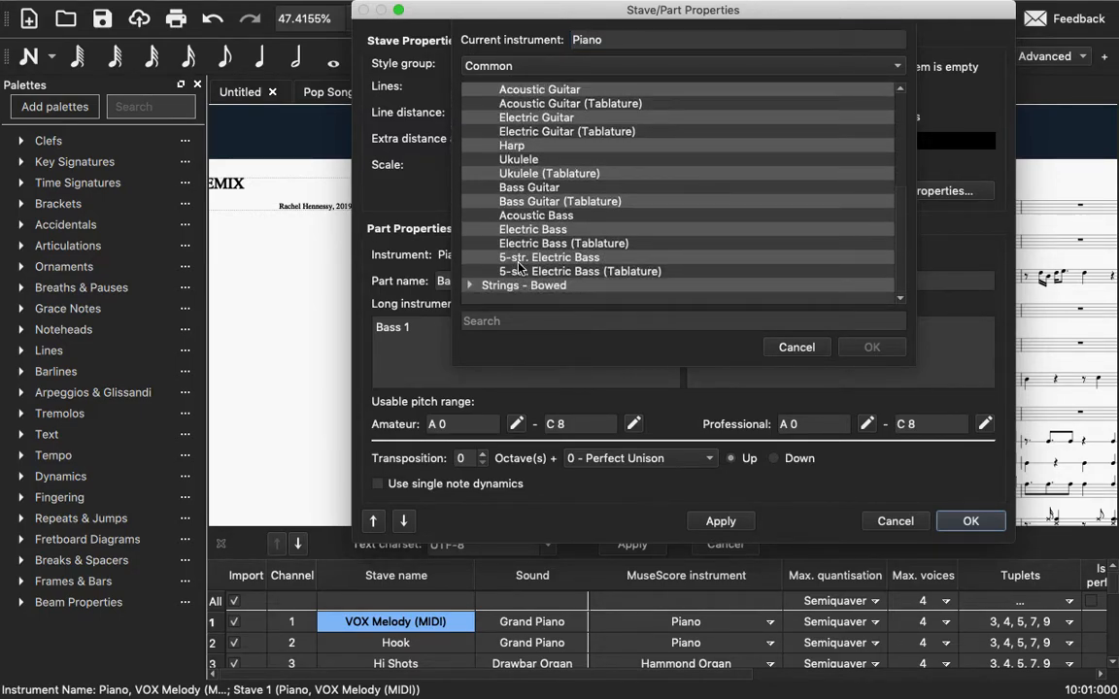
pyautogui.click(534, 231)
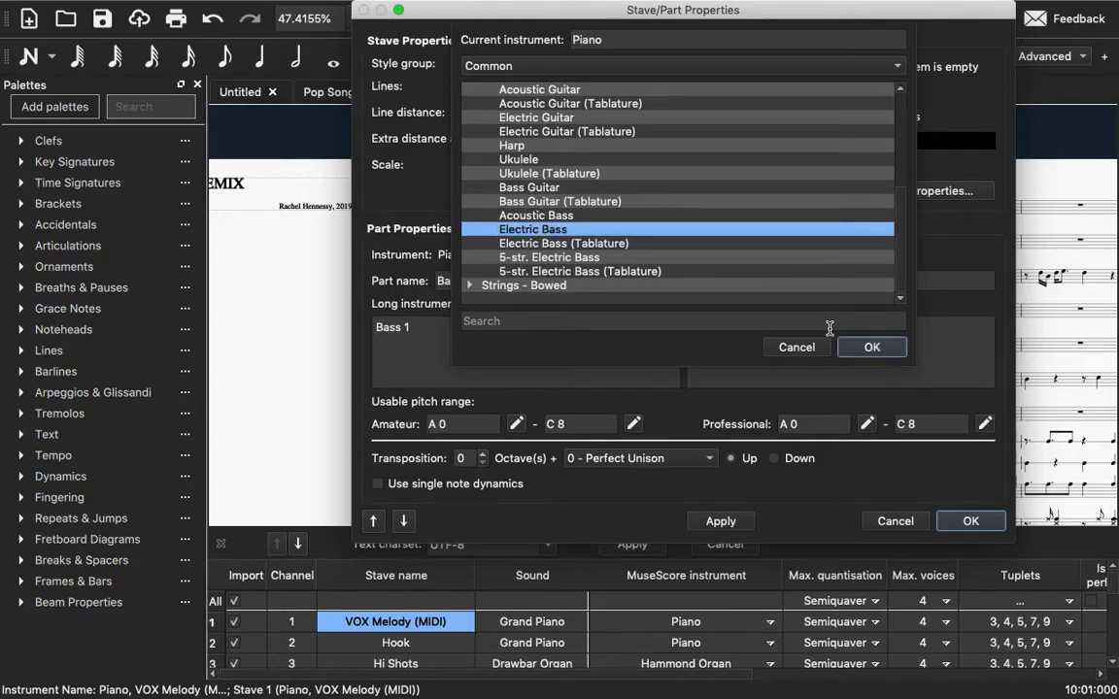
pyautogui.click(872, 347)
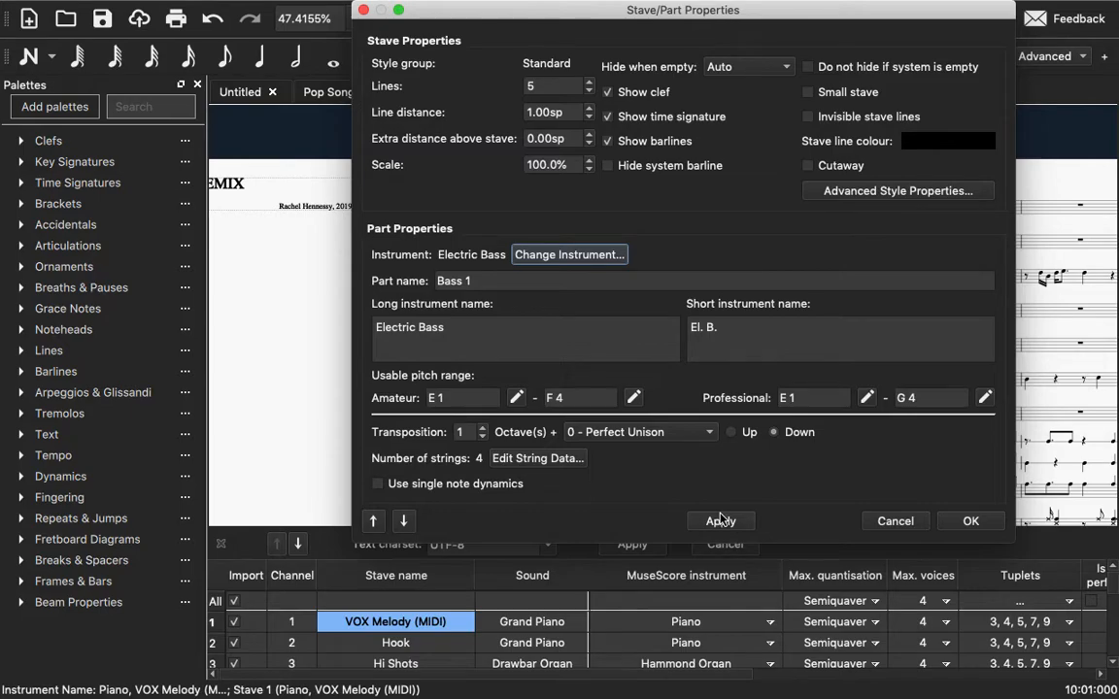
# Step: Apply the Electric Bass change to the score, moving the dialog aside to check it
pyautogui.moveTo(616, 11); pyautogui.dragTo(925, 167)
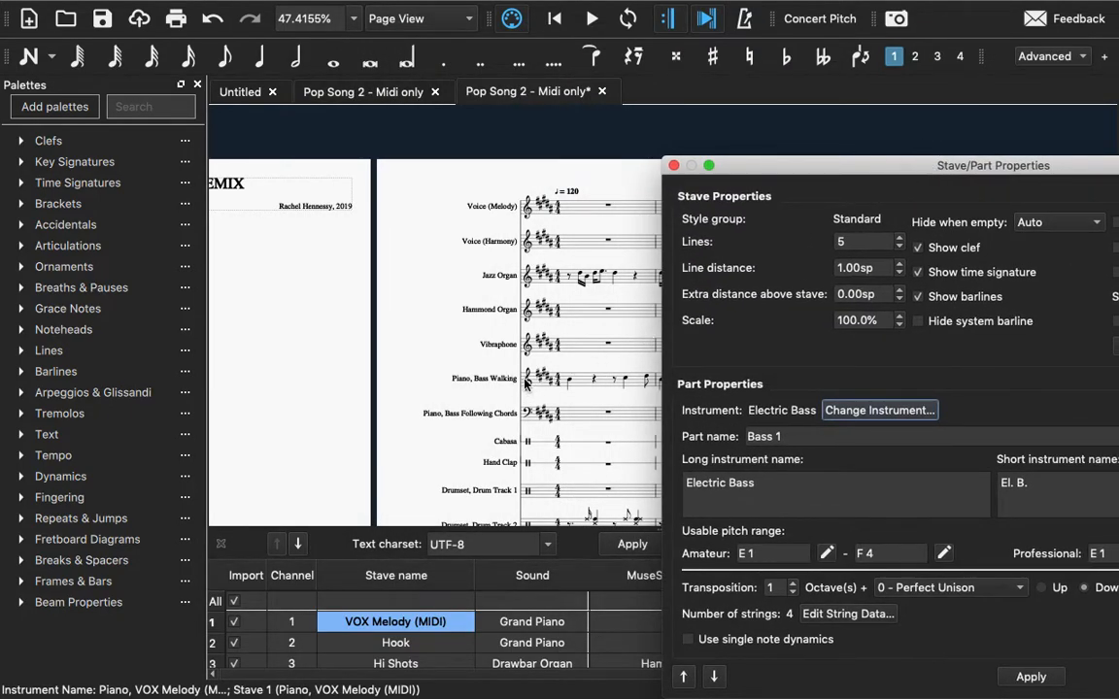
pyautogui.moveTo(759, 175); pyautogui.dragTo(618, 12)
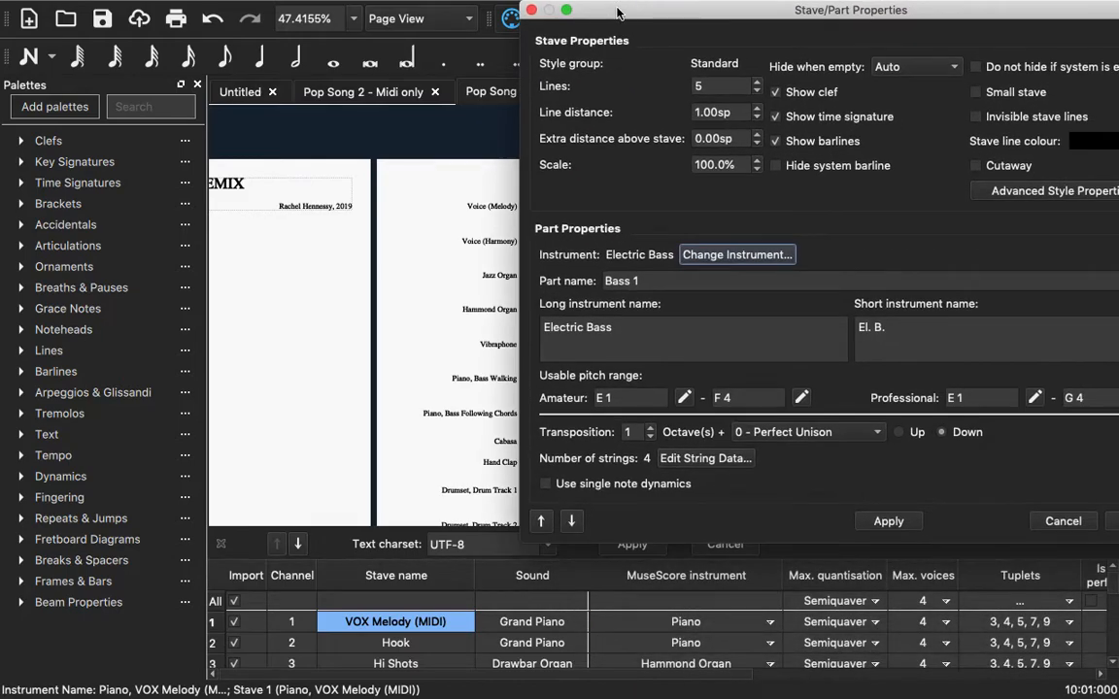
pyautogui.click(887, 521)
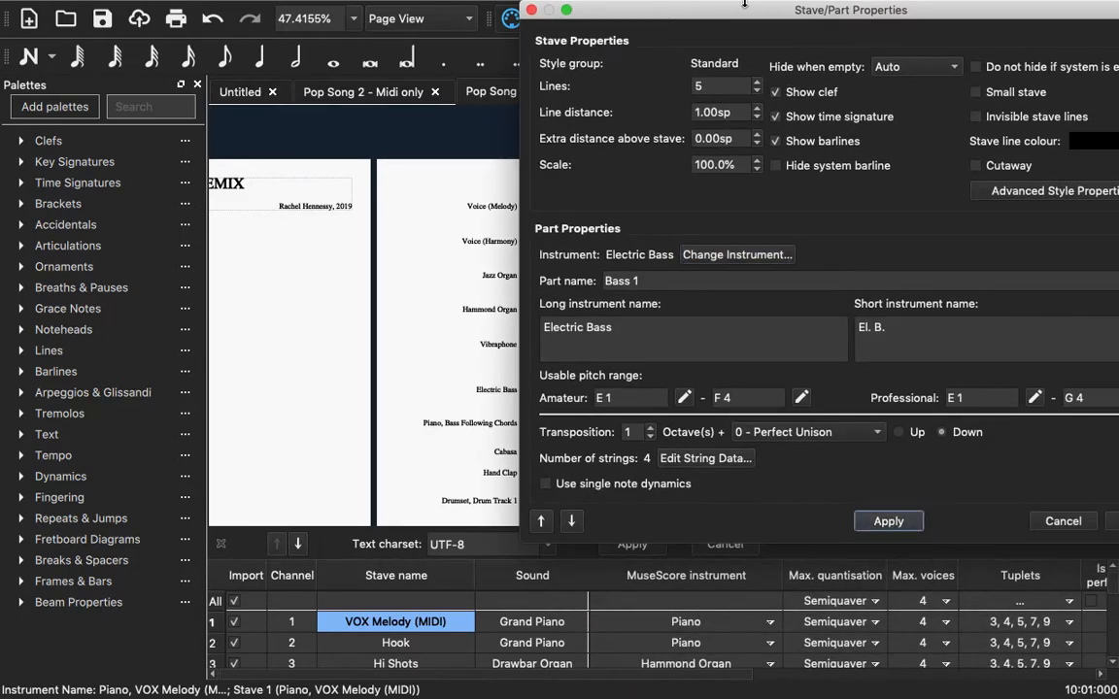
pyautogui.moveTo(657, 21); pyautogui.dragTo(897, 164)
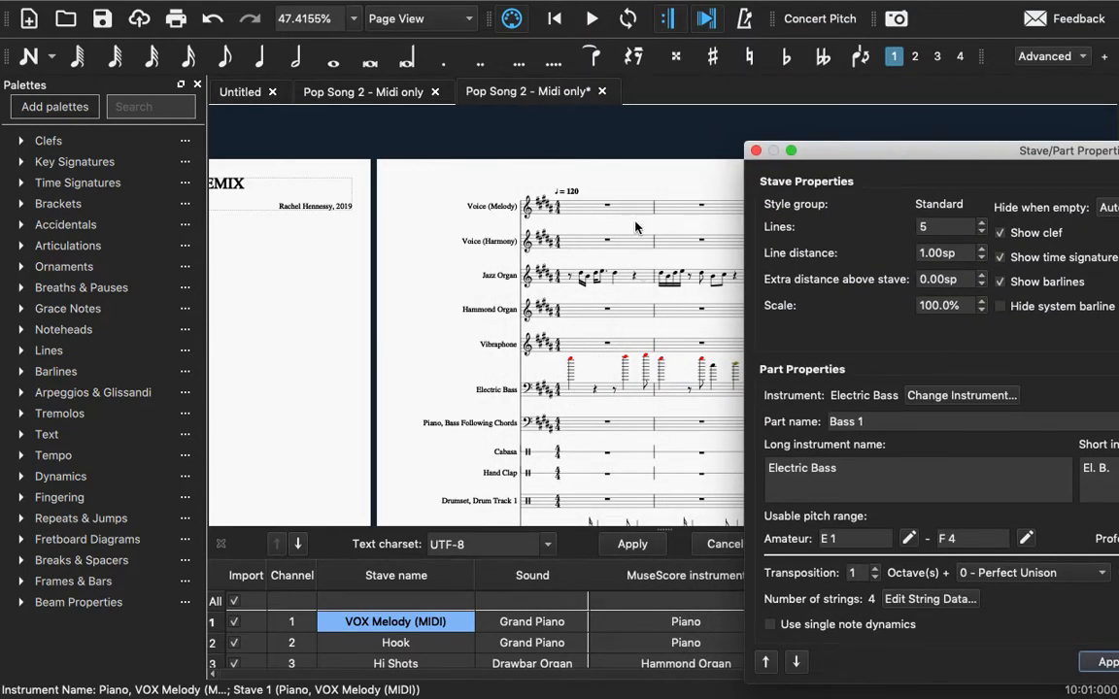
pyautogui.moveTo(884, 163); pyautogui.dragTo(350, 21)
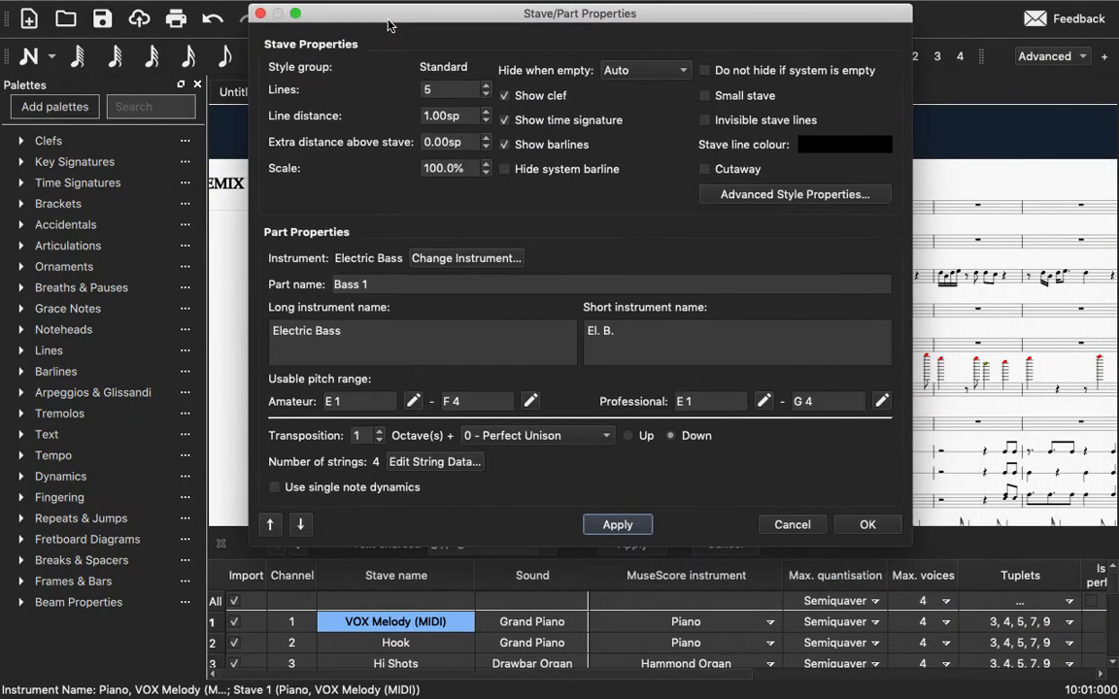
# Step: Rename the Bass Following Chords stave to 'Bass 2', with long name 'Bass 2' and short name 'Bs. 2'
pyautogui.click(301, 525)
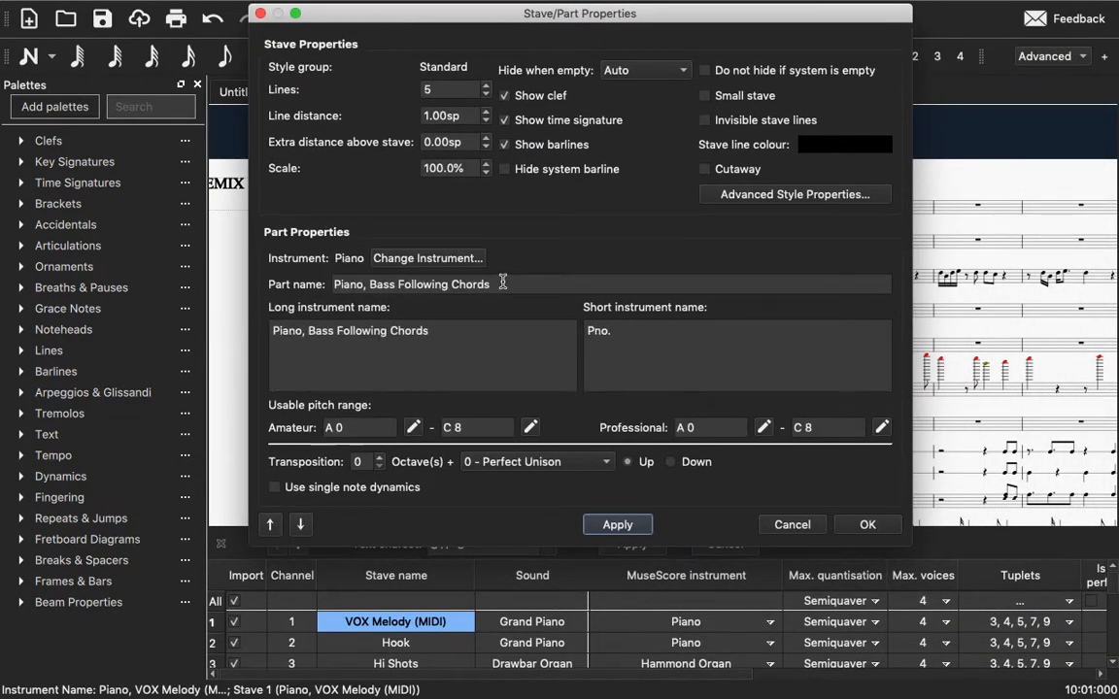
pyautogui.moveTo(372, 287); pyautogui.dragTo(296, 281)
pyautogui.press('BackSpace')
pyautogui.moveTo(455, 284); pyautogui.dragTo(360, 284)
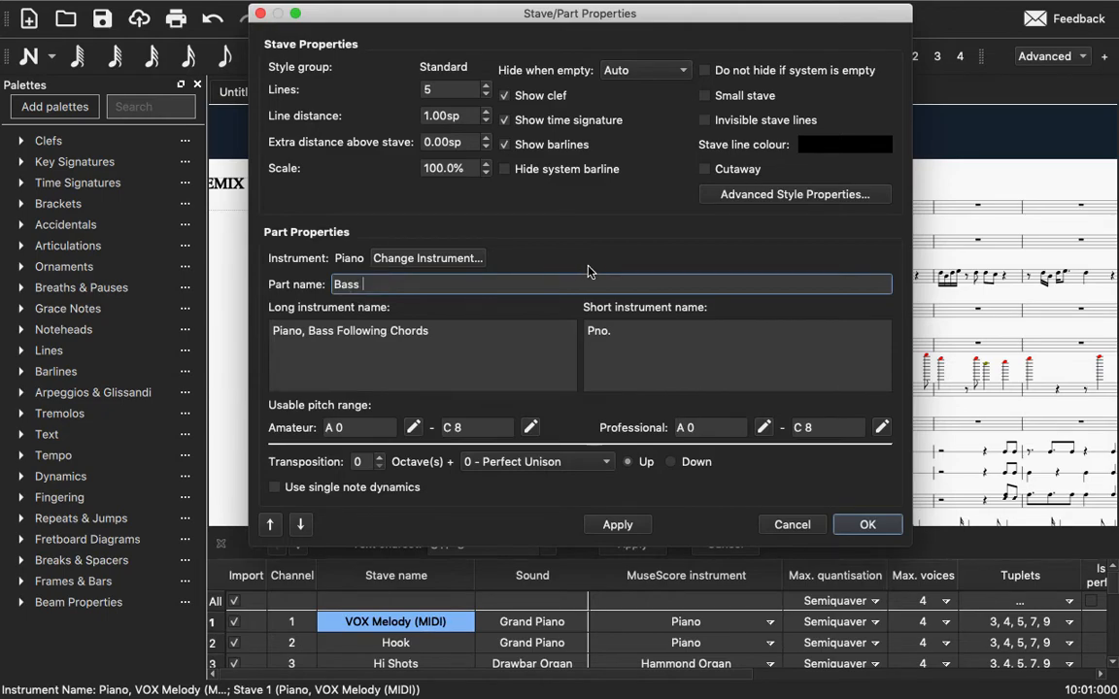
pyautogui.write('2')
pyautogui.press('super+a')
pyautogui.press('super+c')
pyautogui.moveTo(439, 332); pyautogui.dragTo(212, 333)
pyautogui.press('BackSpace')
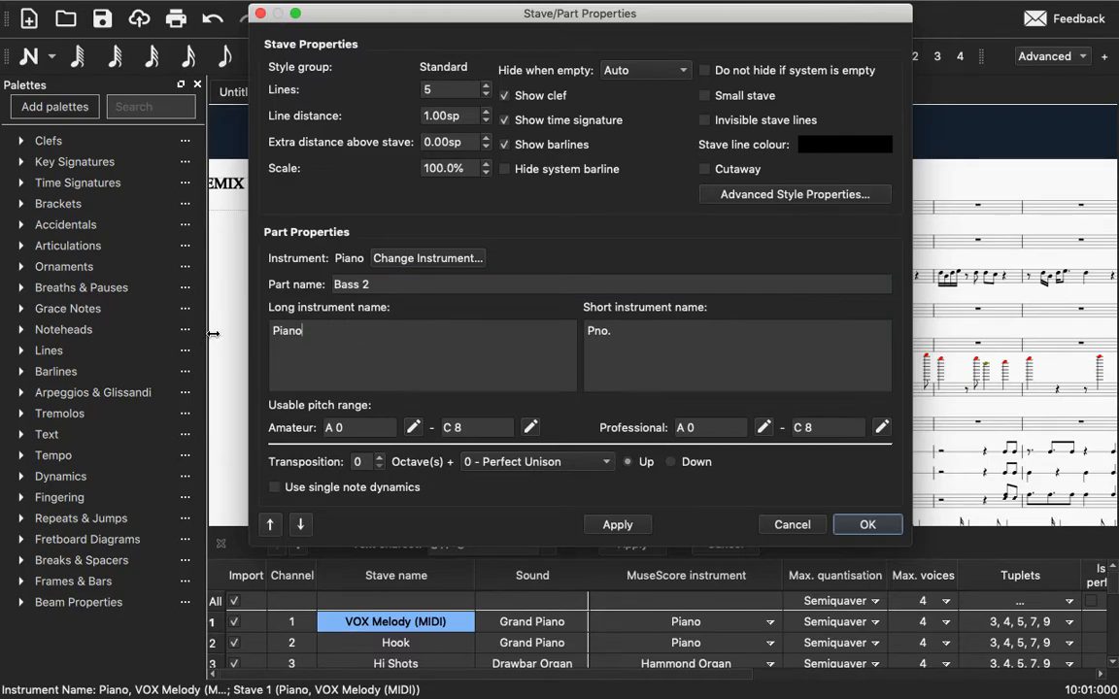
pyautogui.press('super+v')
pyautogui.write('Bs. 2')
# Step: Change the instrument to Bass Guitar and select its new short name 'B. Guit. 2'
pyautogui.click(451, 265)
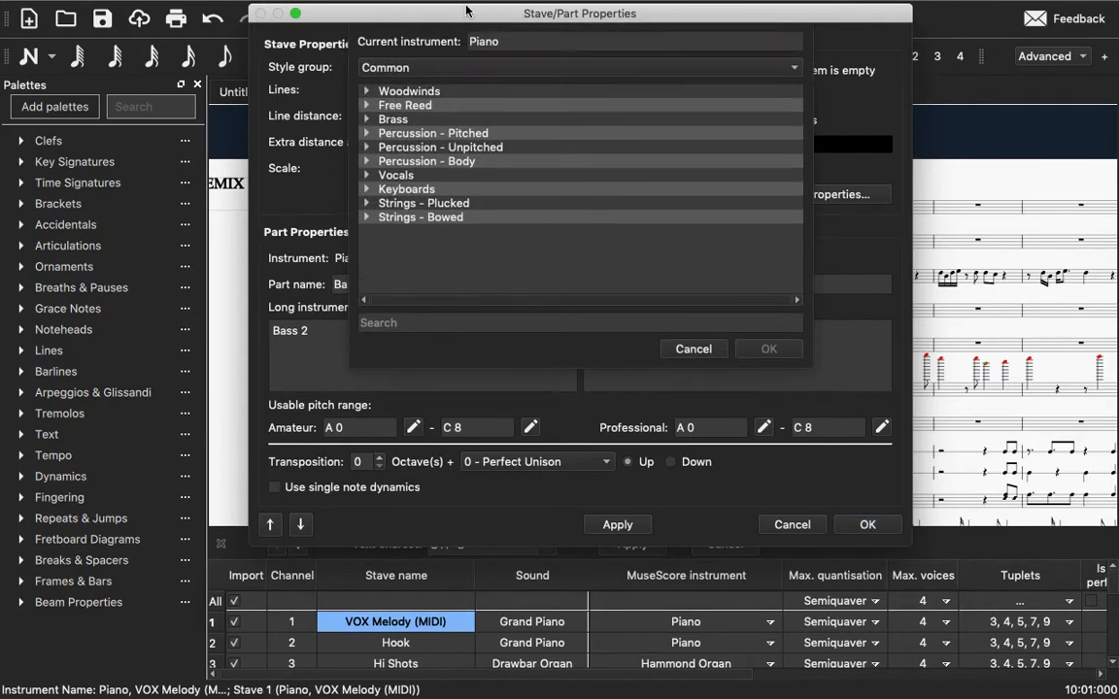
pyautogui.click(368, 206)
pyautogui.scroll(-3, 379, 255)
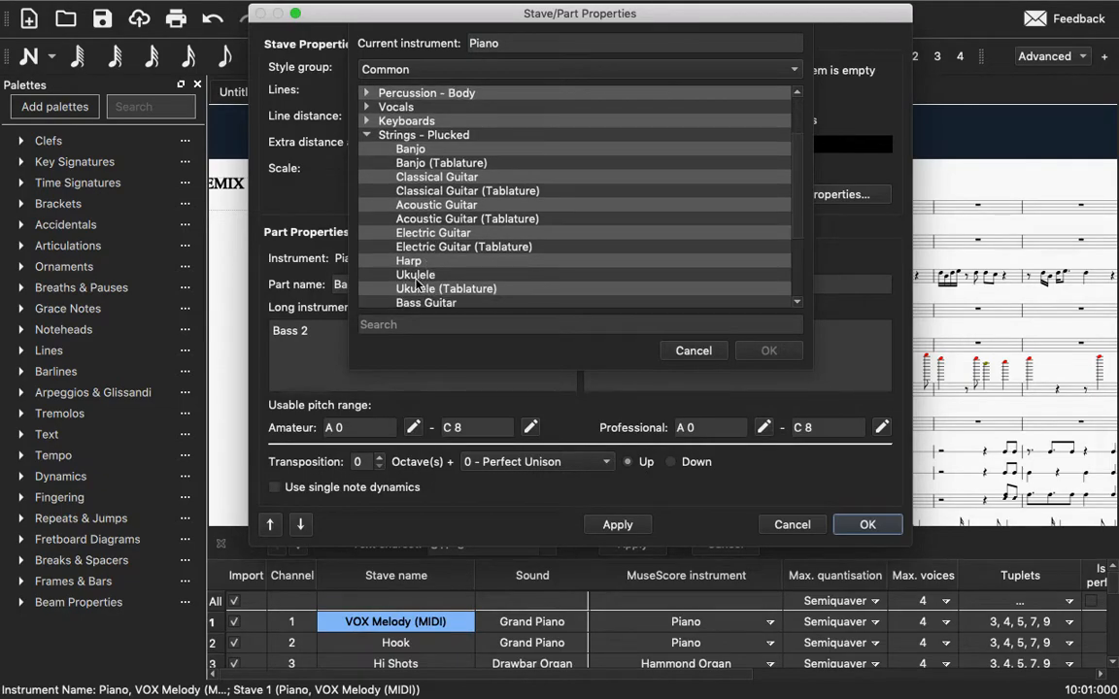
pyautogui.scroll(-2, 416, 282)
pyautogui.click(486, 275)
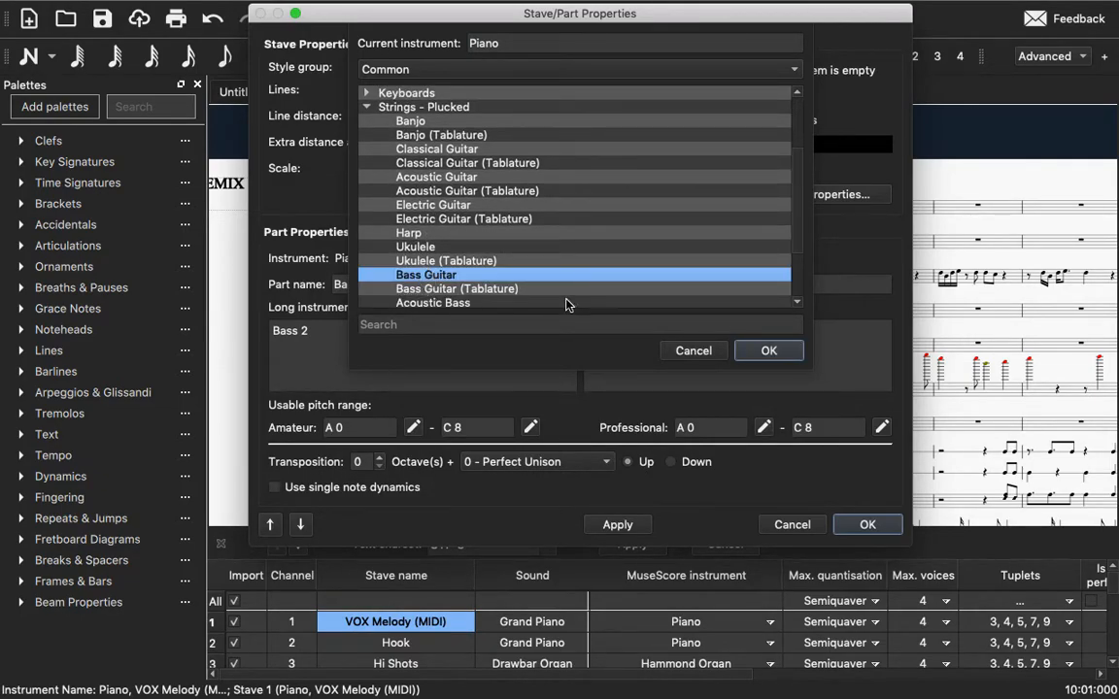
pyautogui.click(767, 353)
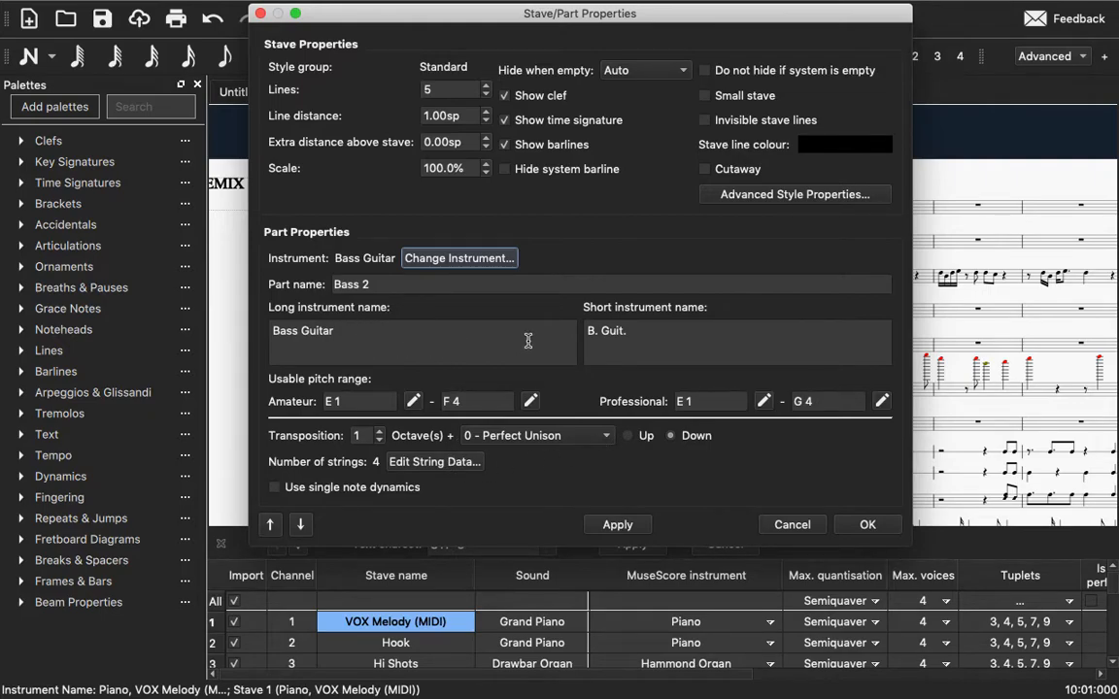
pyautogui.click(647, 331)
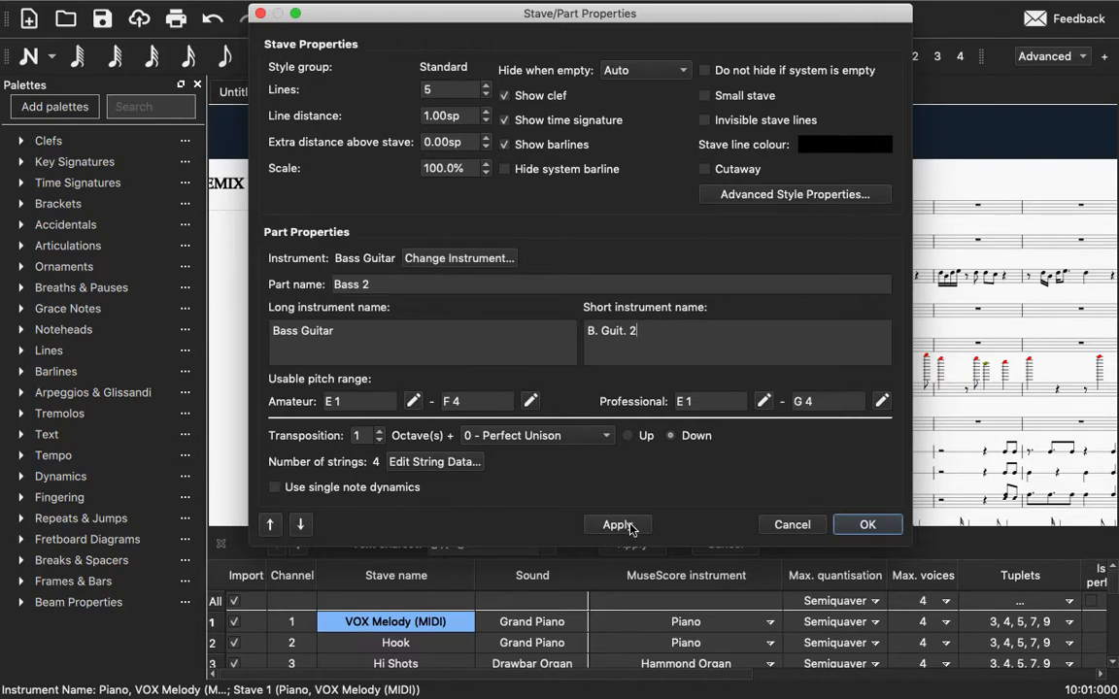
pyautogui.moveTo(619, 332); pyautogui.dragTo(559, 332)
pyautogui.press('super+c')
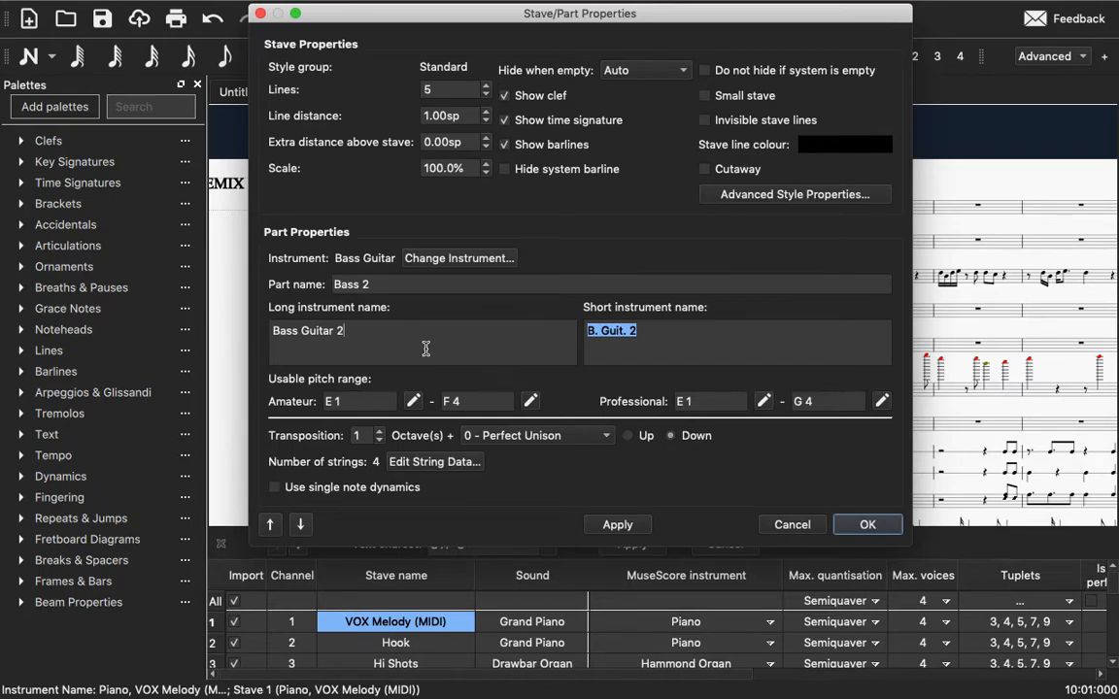
# Step: Apply the Bass 2 changes, then give Bass 1 the short name 'B. Guit. 2' in place of 'El. B.'
pyautogui.click(618, 524)
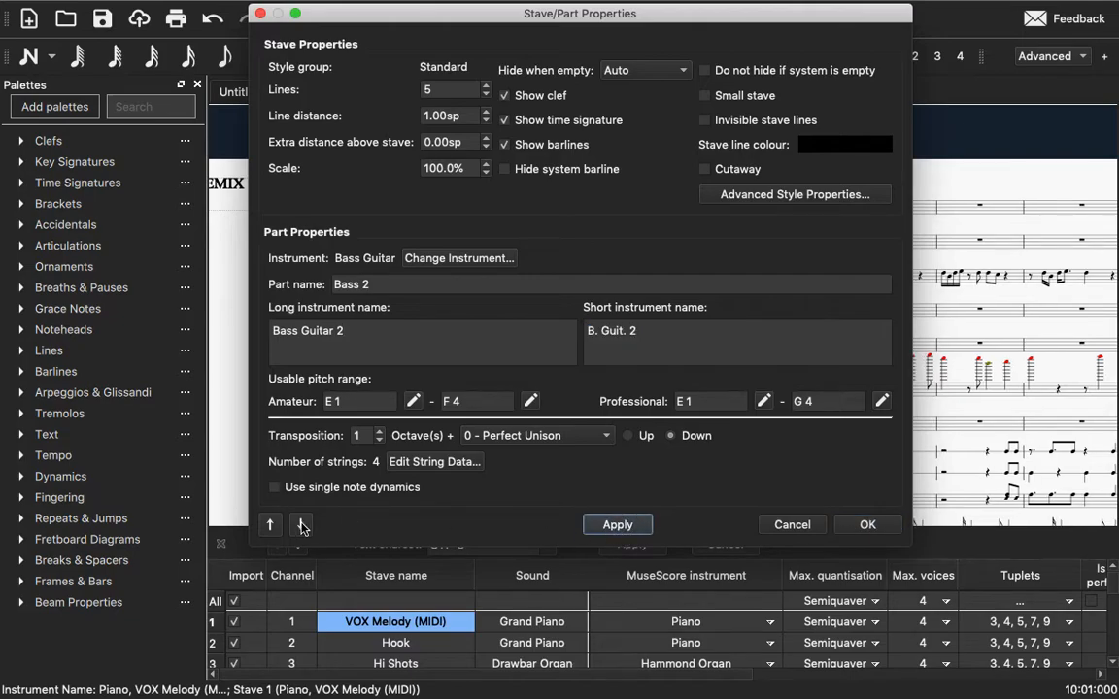
pyautogui.click(270, 524)
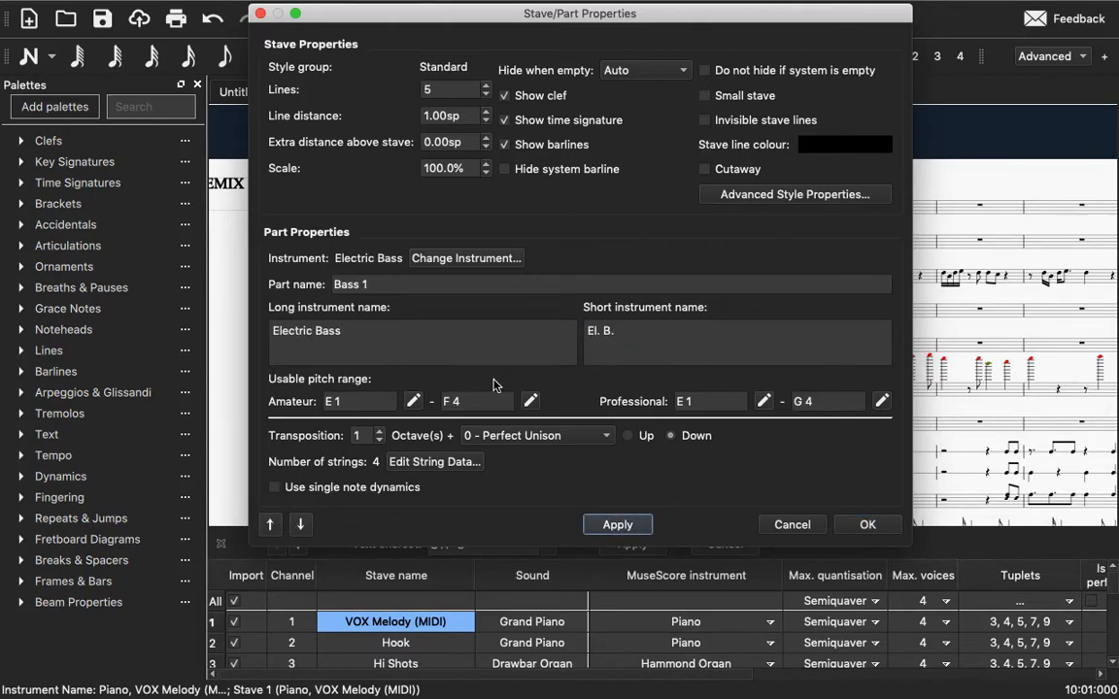
pyautogui.click(637, 333)
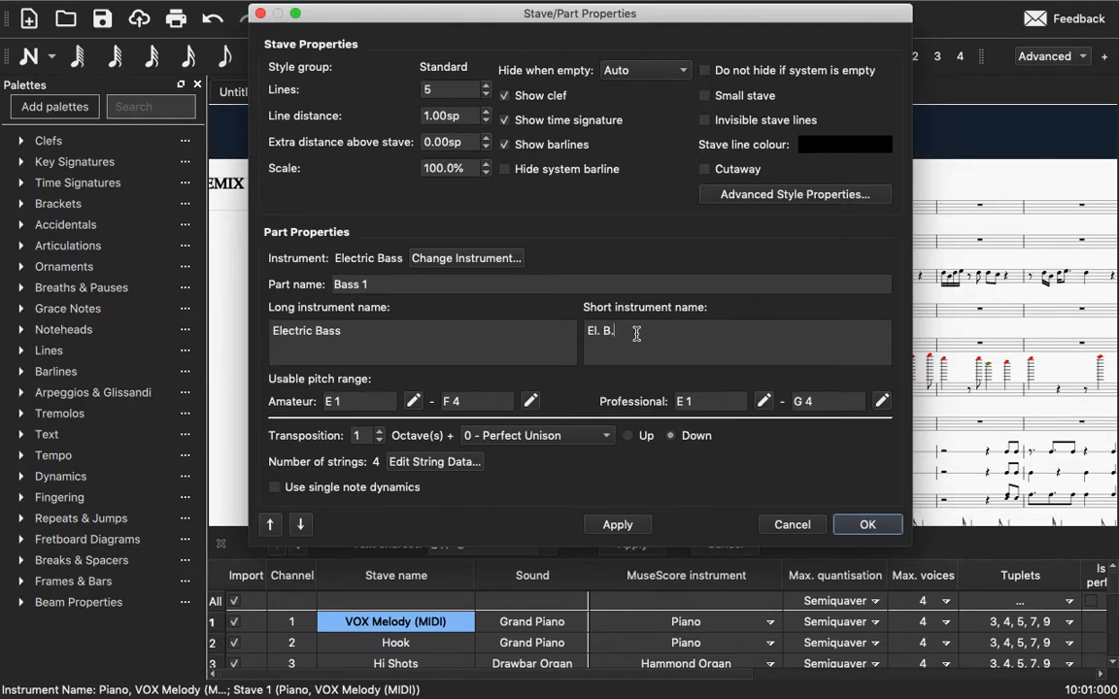
pyautogui.moveTo(637, 330); pyautogui.dragTo(542, 329)
pyautogui.write('B. Guit. 2')
# Step: Make Bass 1's long name 'Bass Guitar. 1' and short name 'B. Guit. 1', and apply
pyautogui.click(395, 333)
pyautogui.click(353, 334)
pyautogui.moveTo(353, 334); pyautogui.dragTo(208, 293)
pyautogui.press('super+v')
pyautogui.click(279, 334)
pyautogui.write('ass ')
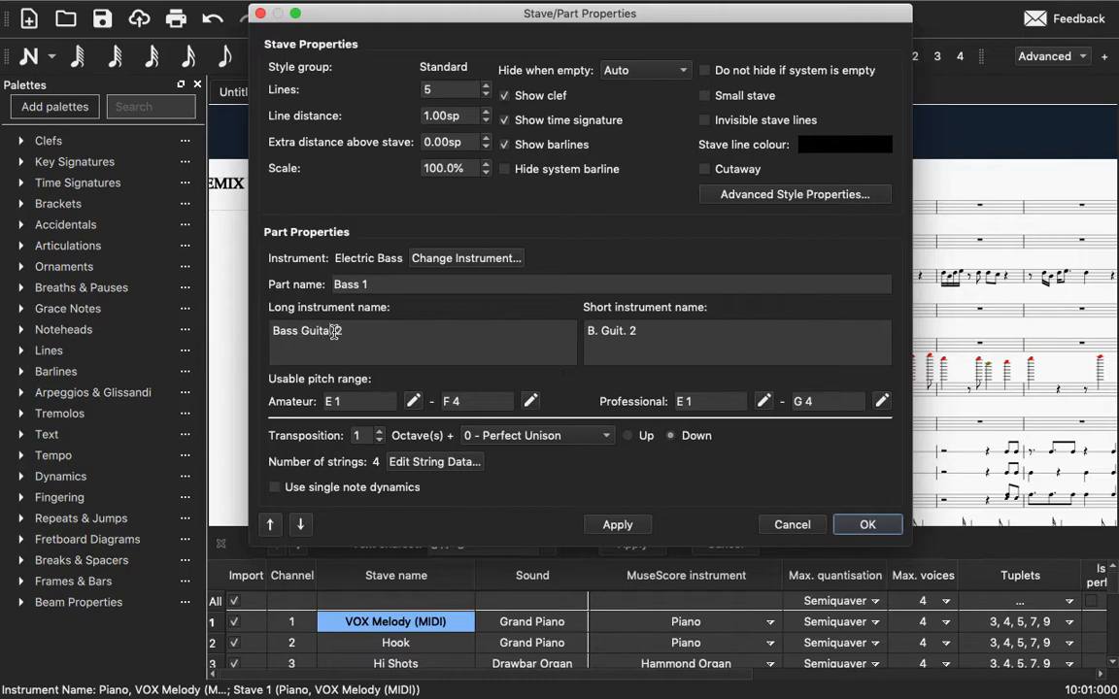
pyautogui.write('1')
pyautogui.click(649, 334)
pyautogui.press('BackSpace')
pyautogui.click(615, 523)
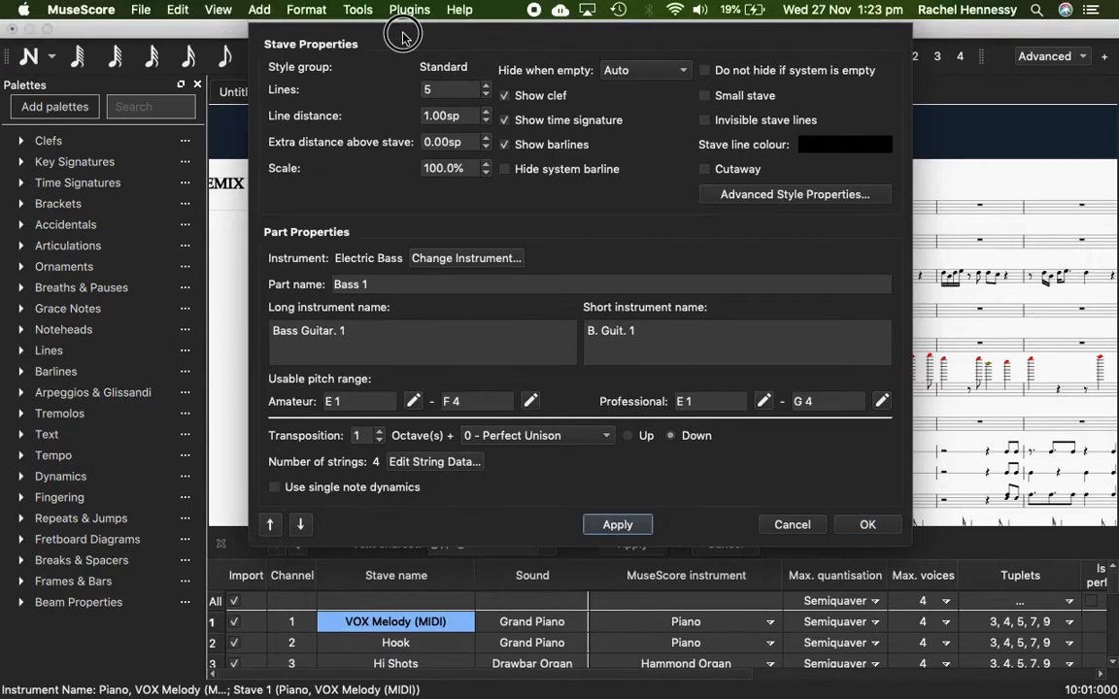
pyautogui.moveTo(517, 18); pyautogui.dragTo(578, 14)
# Step: Step down to Drumset, Drum Track 1 and name it 'Drumkit 1' (short 'D. Set. 1'), then confirm with OK
pyautogui.click(364, 521)
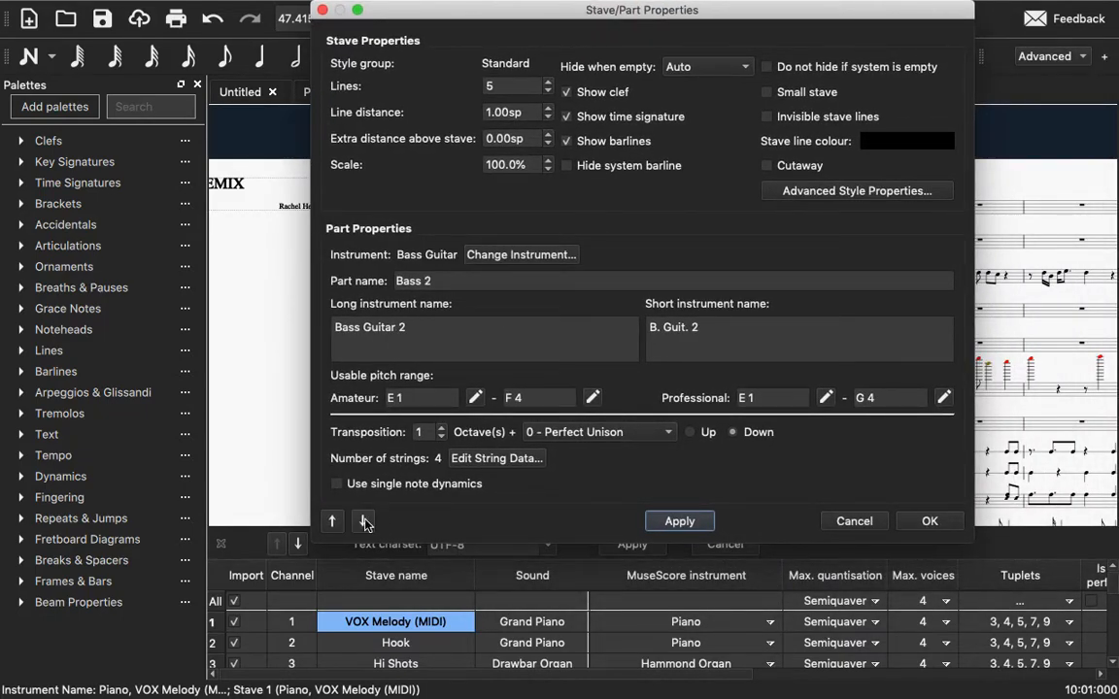
pyautogui.click(364, 521)
pyautogui.click(364, 521)
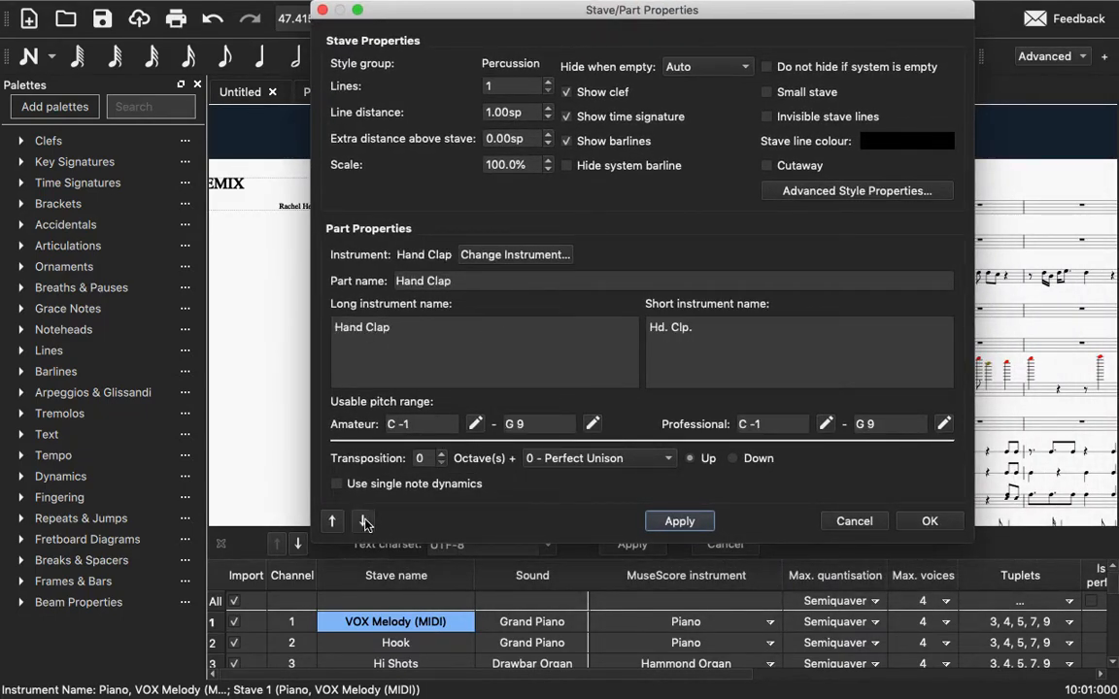
pyautogui.click(364, 521)
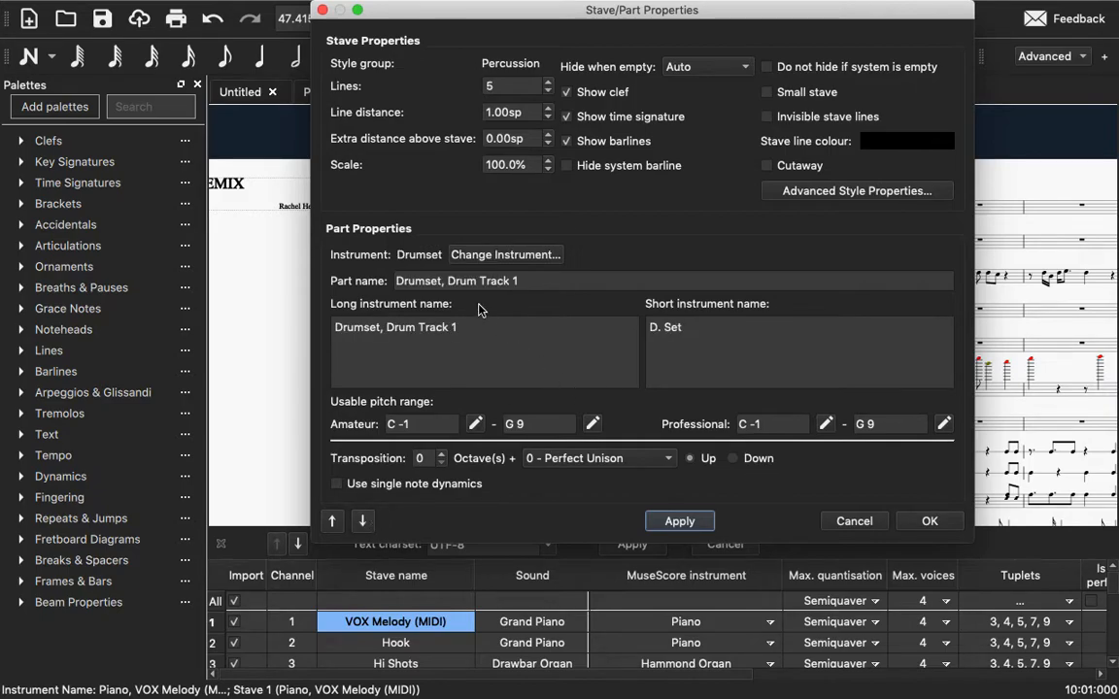
pyautogui.moveTo(533, 281); pyautogui.dragTo(447, 281)
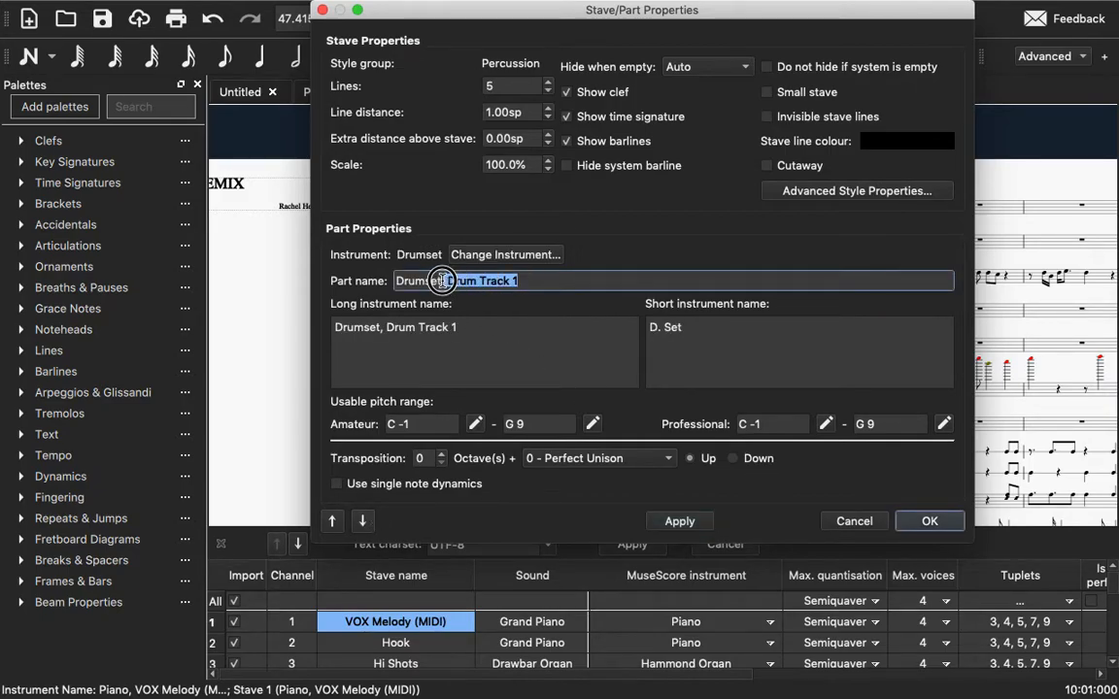
pyautogui.press('BackSpace')
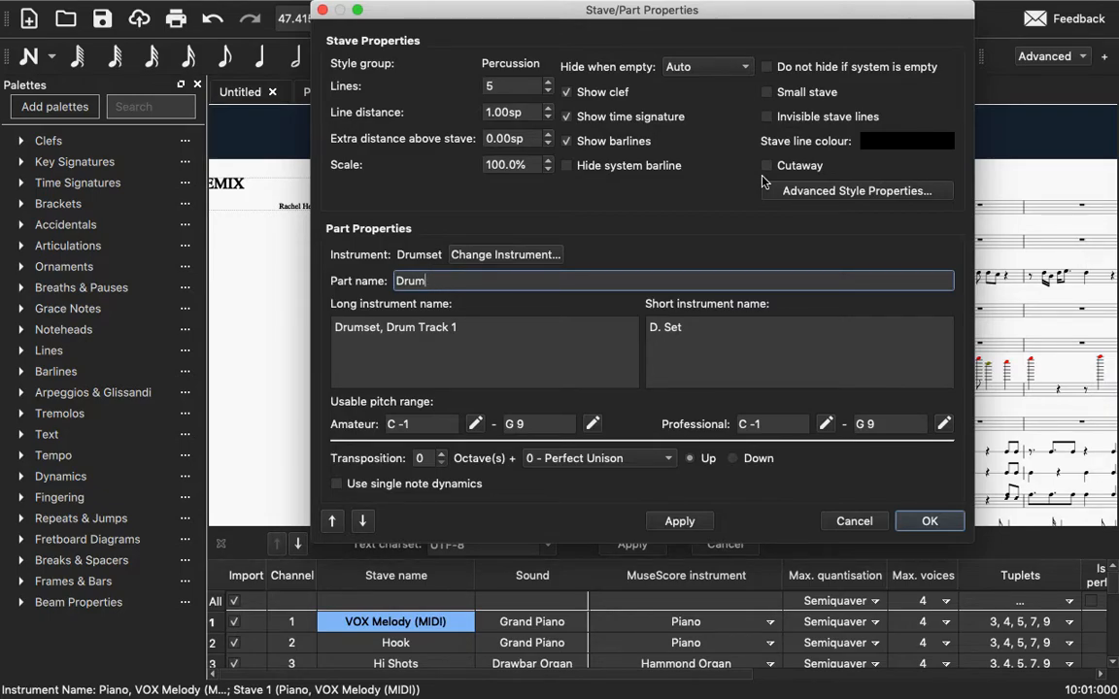
pyautogui.write('1')
pyautogui.moveTo(457, 328); pyautogui.dragTo(364, 326)
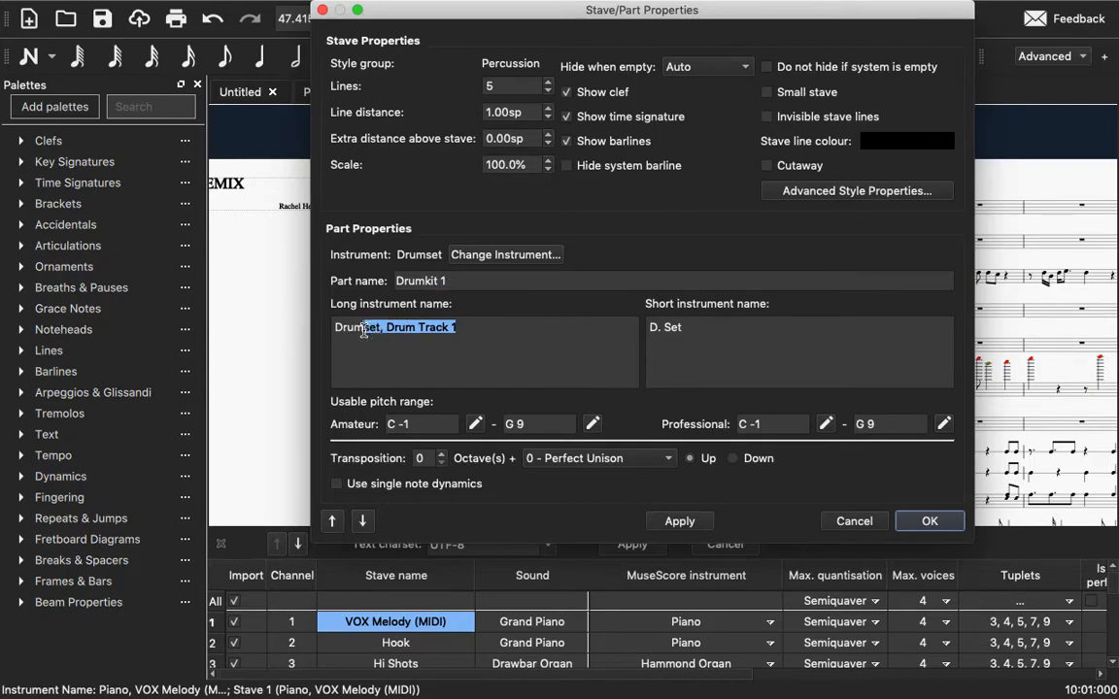
pyautogui.write('kit 1')
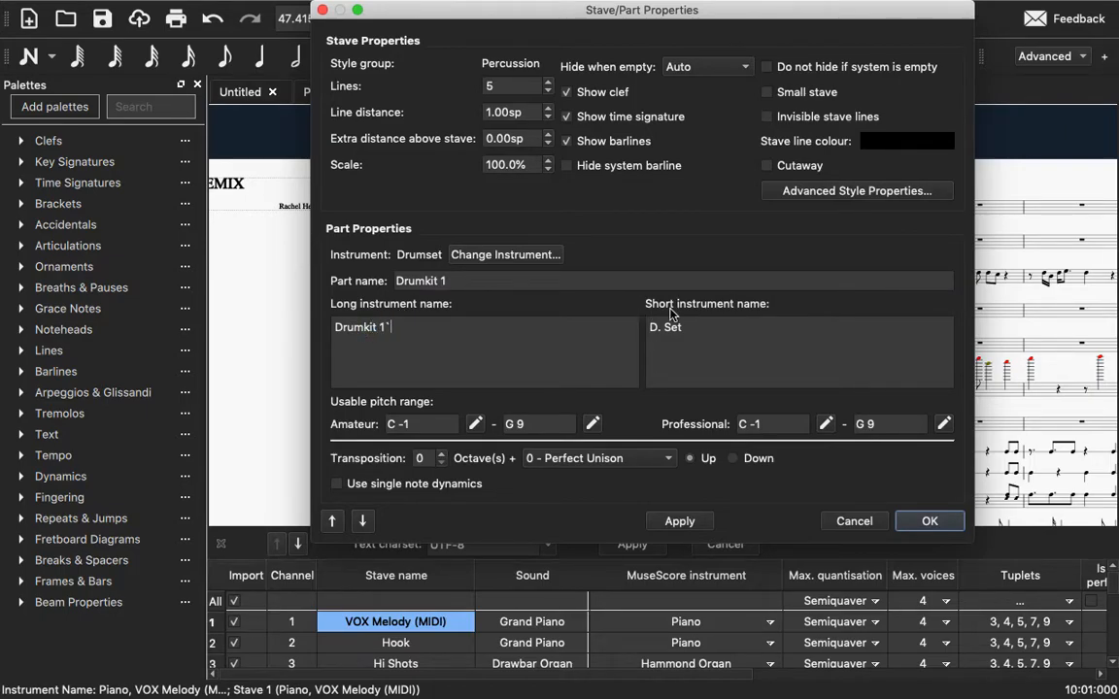
pyautogui.click(690, 327)
pyautogui.write('1')
pyautogui.click(925, 522)
# Step: Open the stave properties of the Drumset, Drum Track 2 stave from its first bar
pyautogui.scroll(-5, 566, 350)
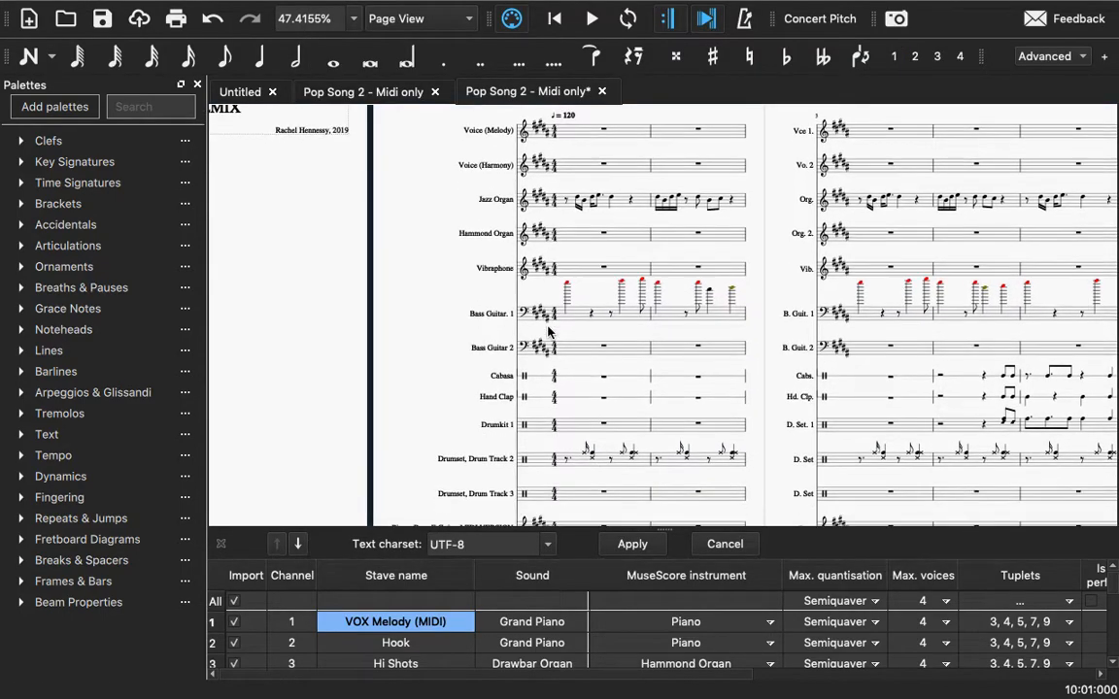
pyautogui.click(450, 336)
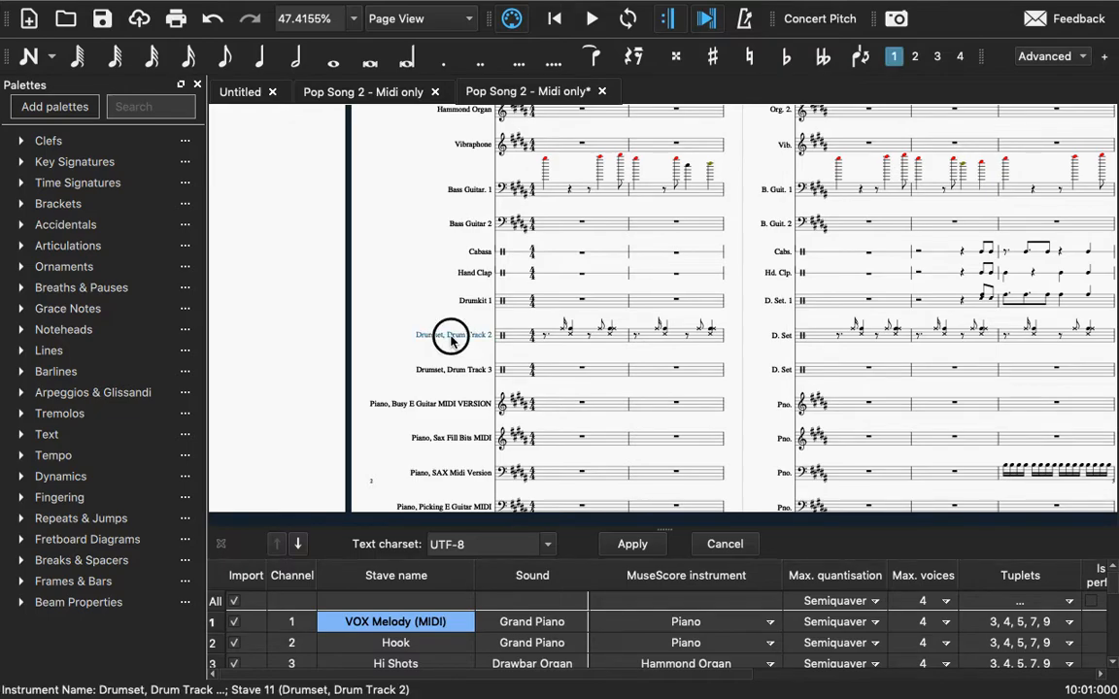
pyautogui.click(521, 336)
pyautogui.rightClick(521, 336)
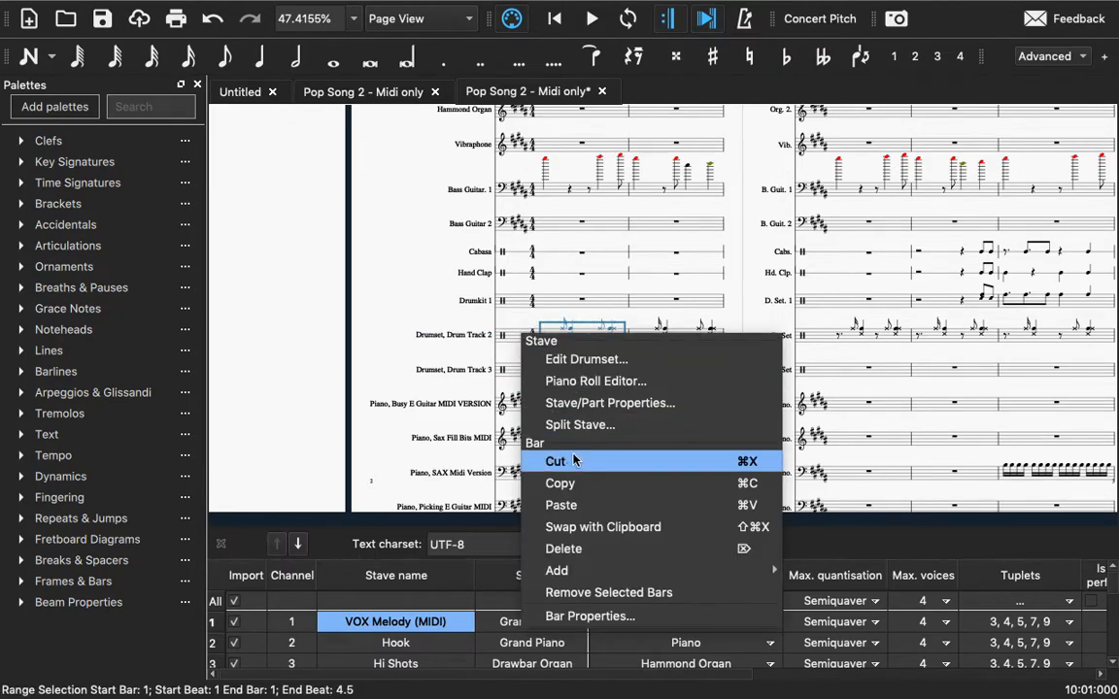
pyautogui.click(605, 402)
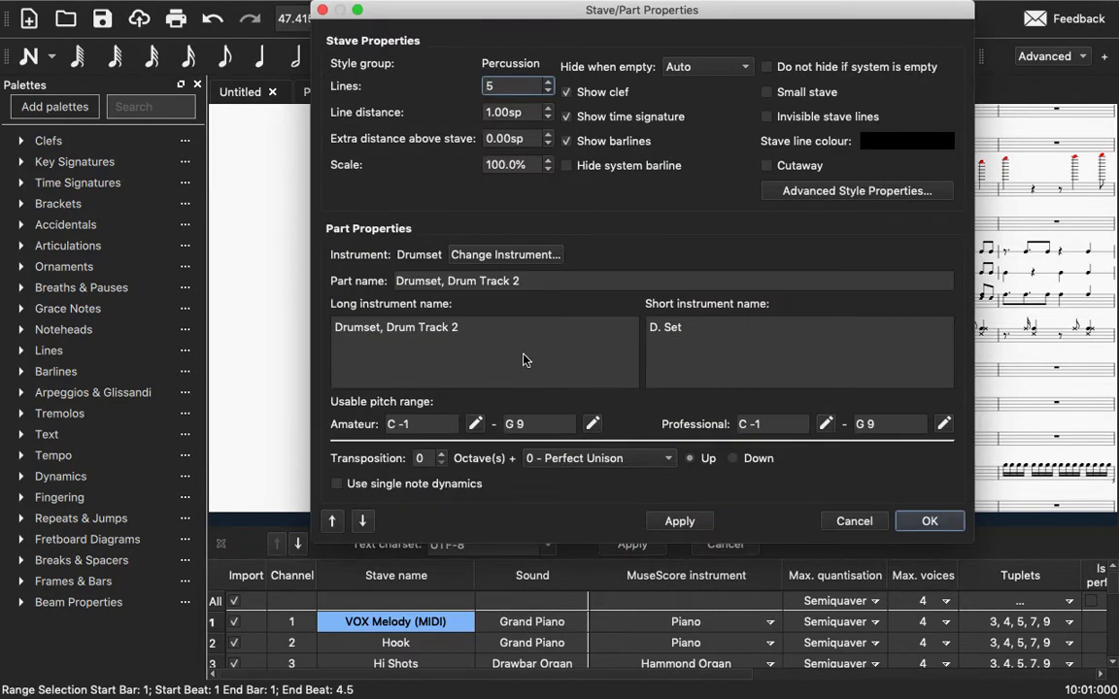
# Step: Rename the stave 'Drumkit 2' with short name 'D. Kit 2' and apply
pyautogui.click(430, 281)
pyautogui.moveTo(520, 281); pyautogui.dragTo(424, 287)
pyautogui.write('kit')
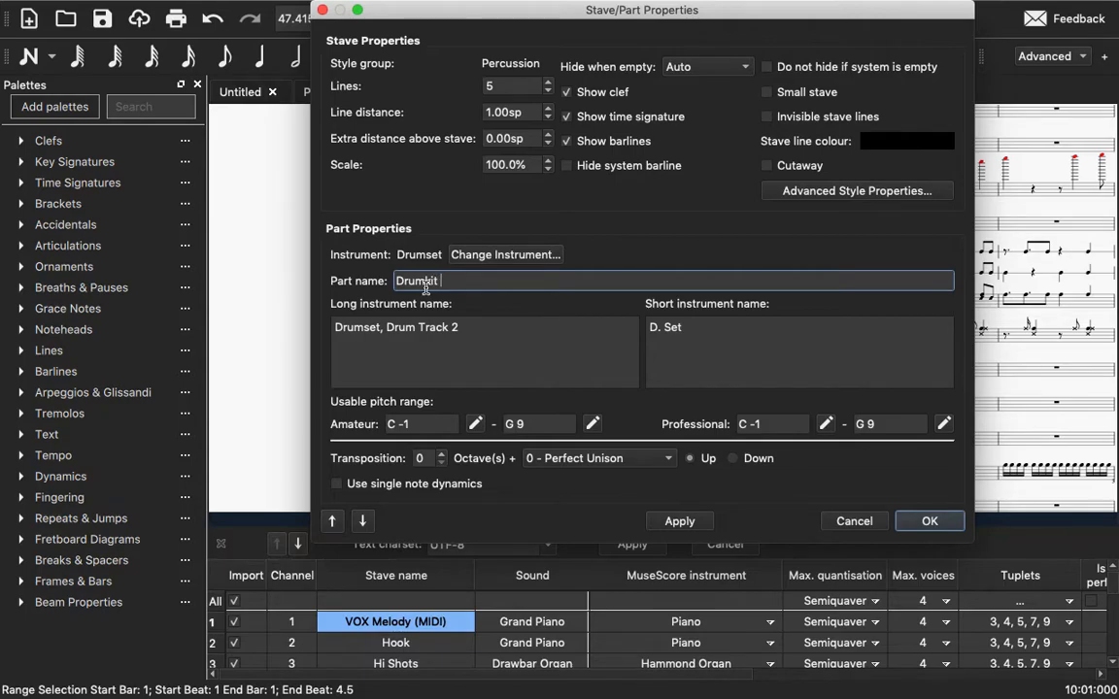
pyautogui.moveTo(467, 328); pyautogui.dragTo(367, 328)
pyautogui.press('BackSpace')
pyautogui.write('kit 2')
pyautogui.click(689, 332)
pyautogui.press('BackSpace')
pyautogui.press('BackSpace')
pyautogui.press('BackSpace')
pyautogui.press('BackSpace')
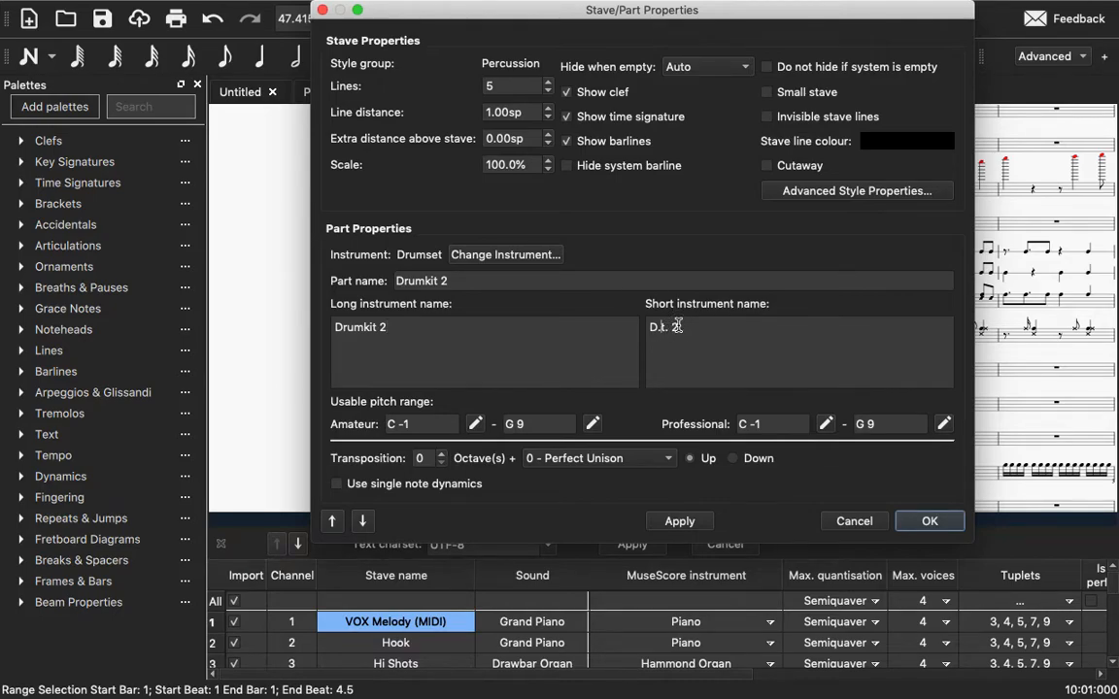
pyautogui.write('Kit 2')
pyautogui.click(680, 522)
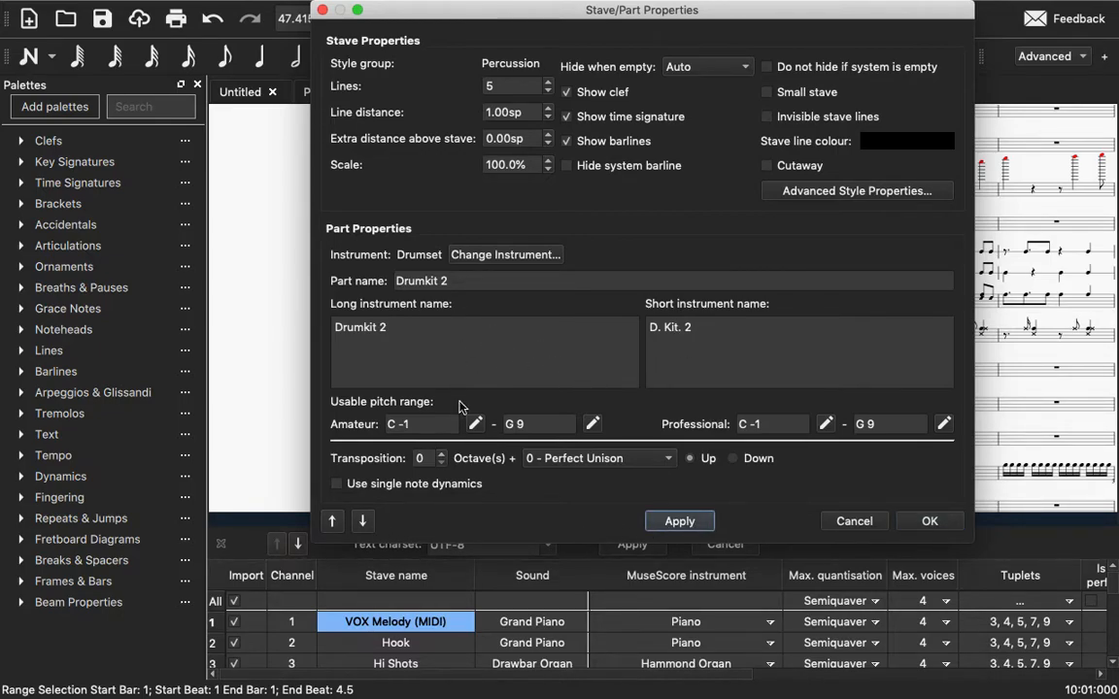
# Step: Rename the next drum stave 'Drumkit 3' with short name 'D. Kit. 3' and apply
pyautogui.click(362, 522)
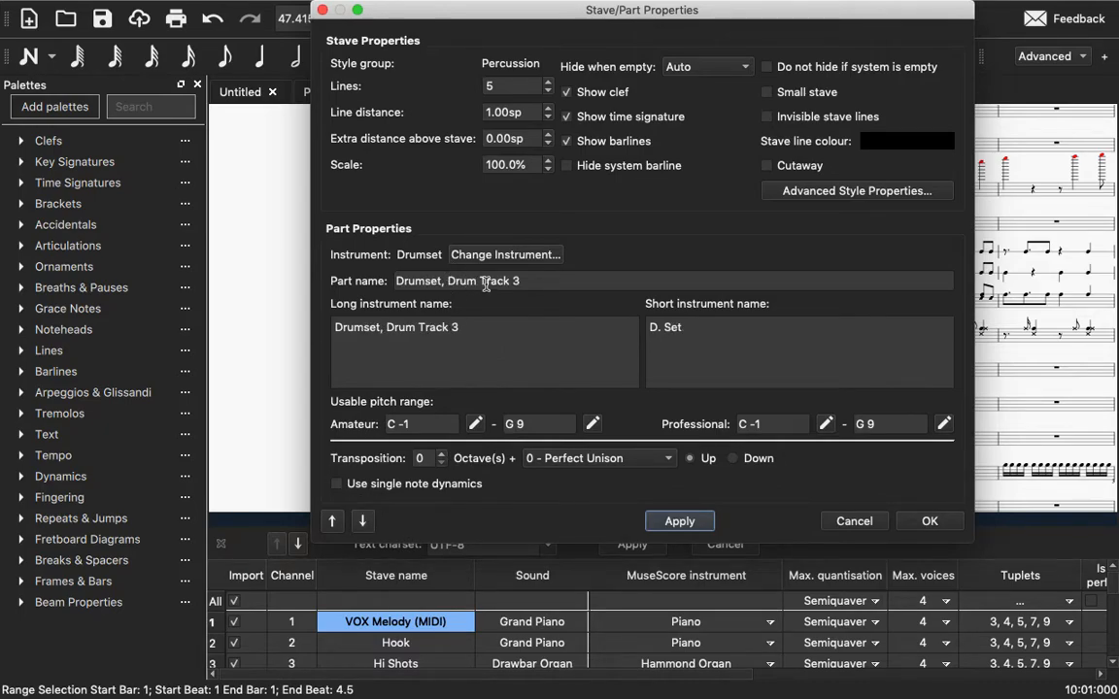
pyautogui.moveTo(508, 281); pyautogui.dragTo(432, 282)
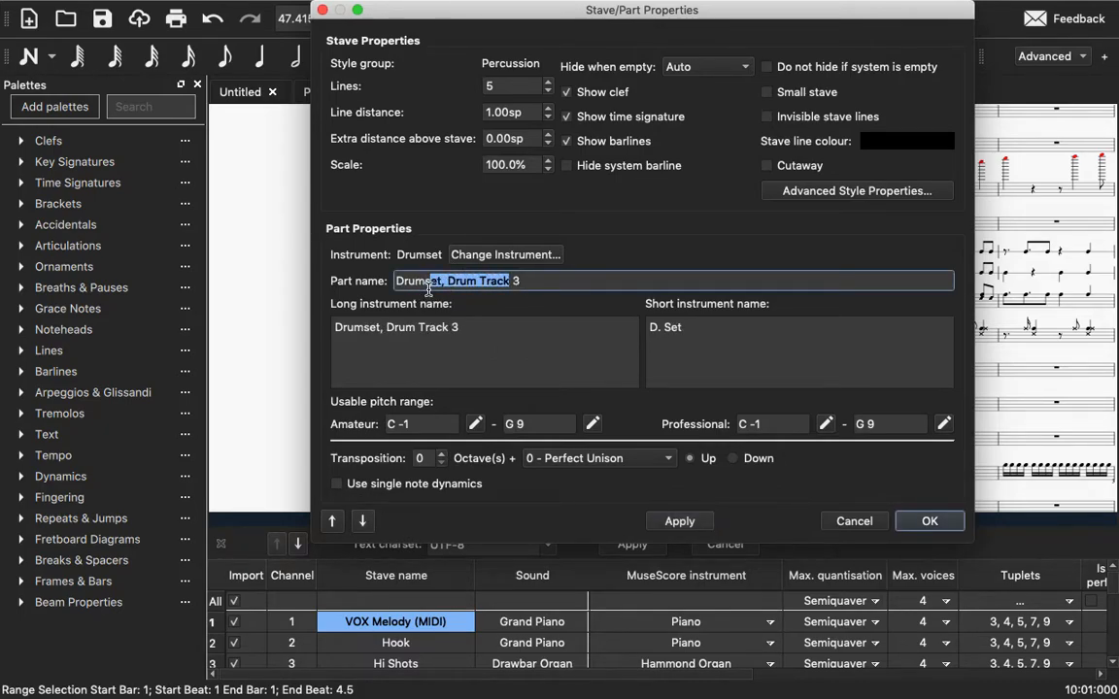
pyautogui.press('BackSpace')
pyautogui.write('kit')
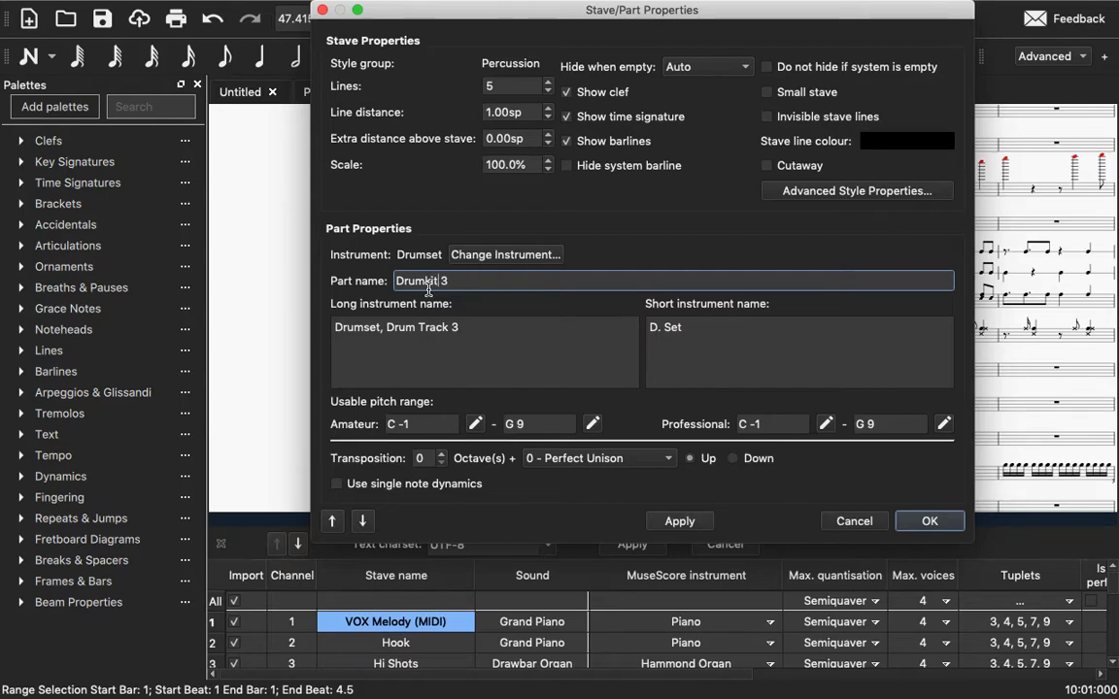
pyautogui.press('BackSpace')
pyautogui.press('BackSpace')
pyautogui.press('BackSpace')
pyautogui.write('t')
pyautogui.moveTo(451, 328); pyautogui.dragTo(366, 330)
pyautogui.write('kit')
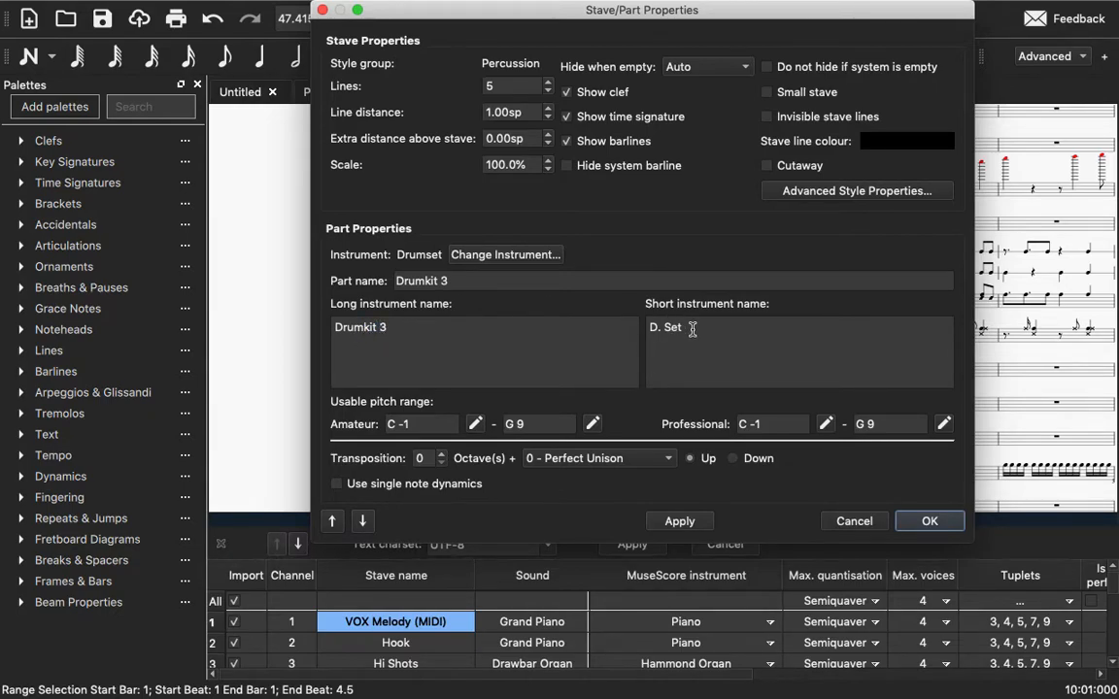
pyautogui.moveTo(684, 327); pyautogui.dragTo(666, 330)
pyautogui.press('BackSpace')
pyautogui.click(679, 521)
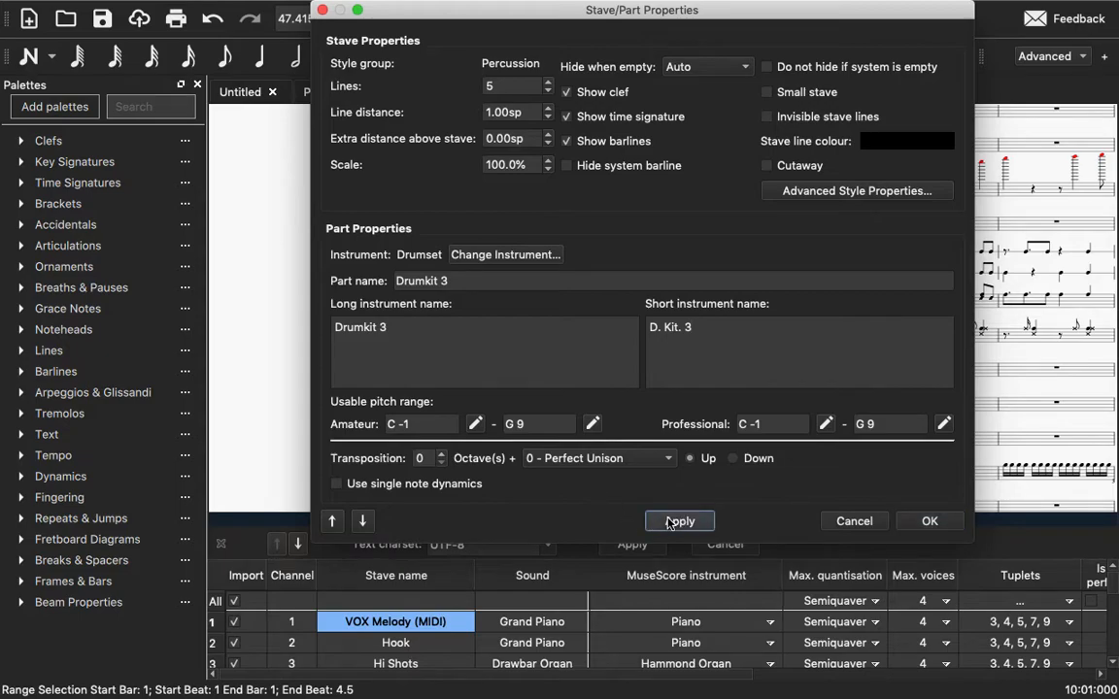
pyautogui.click(362, 522)
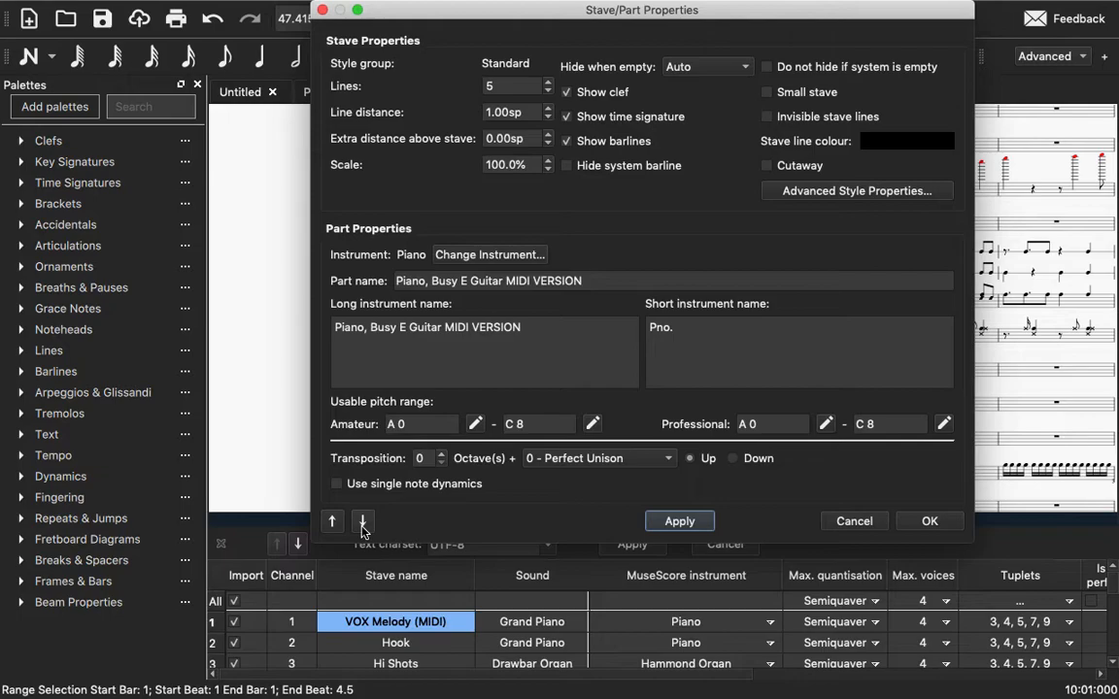
# Step: Change the Busy E Guitar stave's instrument to Electric Guitar from the plucked strings group
pyautogui.click(464, 256)
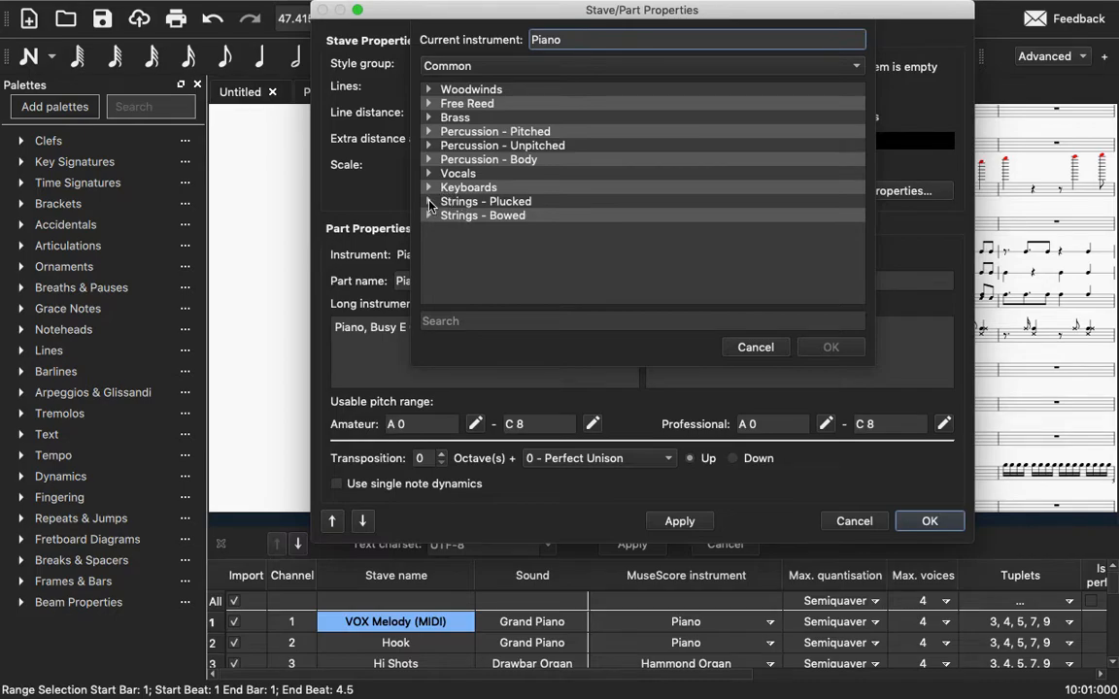
pyautogui.click(429, 202)
pyautogui.scroll(-2, 455, 231)
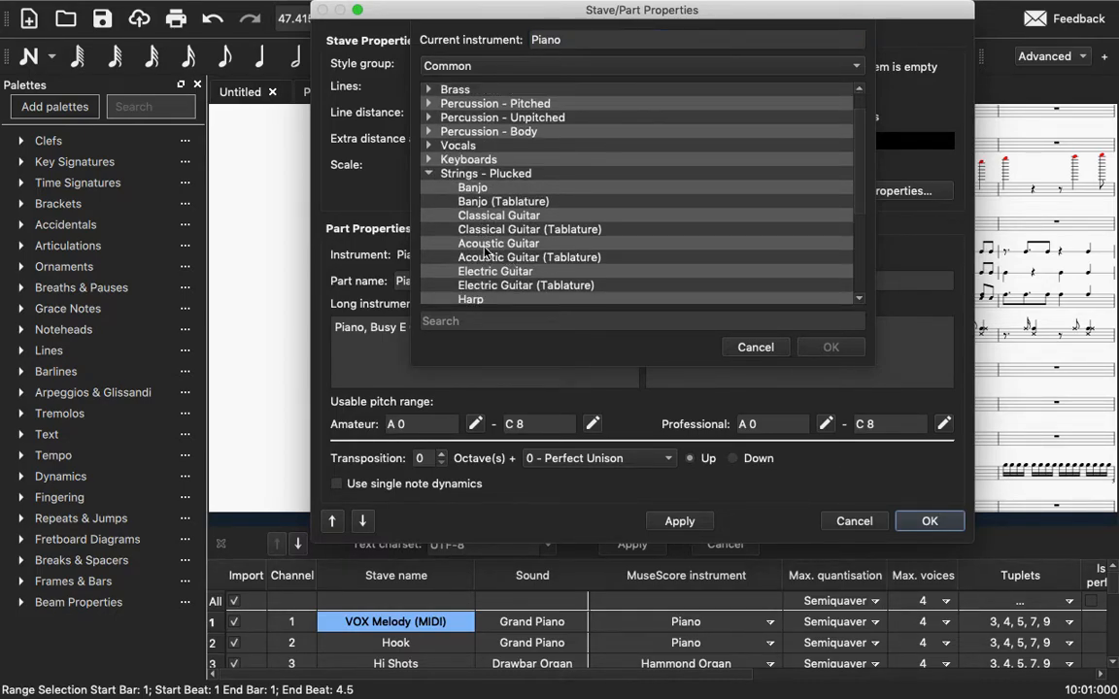
pyautogui.click(490, 272)
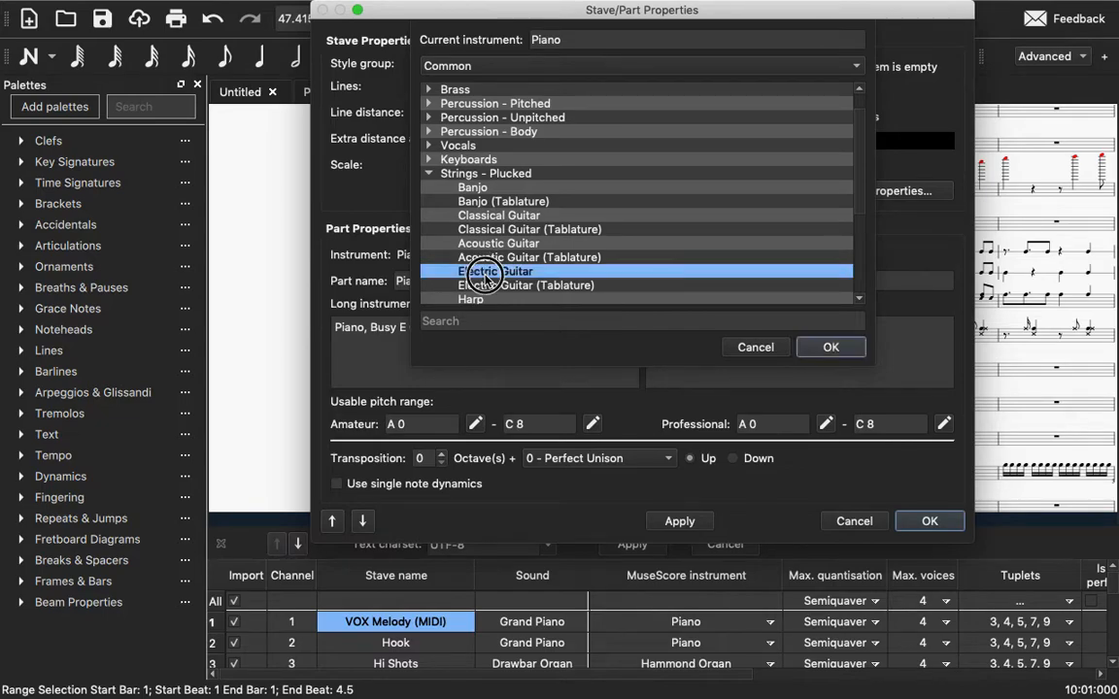
pyautogui.click(829, 348)
pyautogui.moveTo(516, 9); pyautogui.dragTo(905, 107)
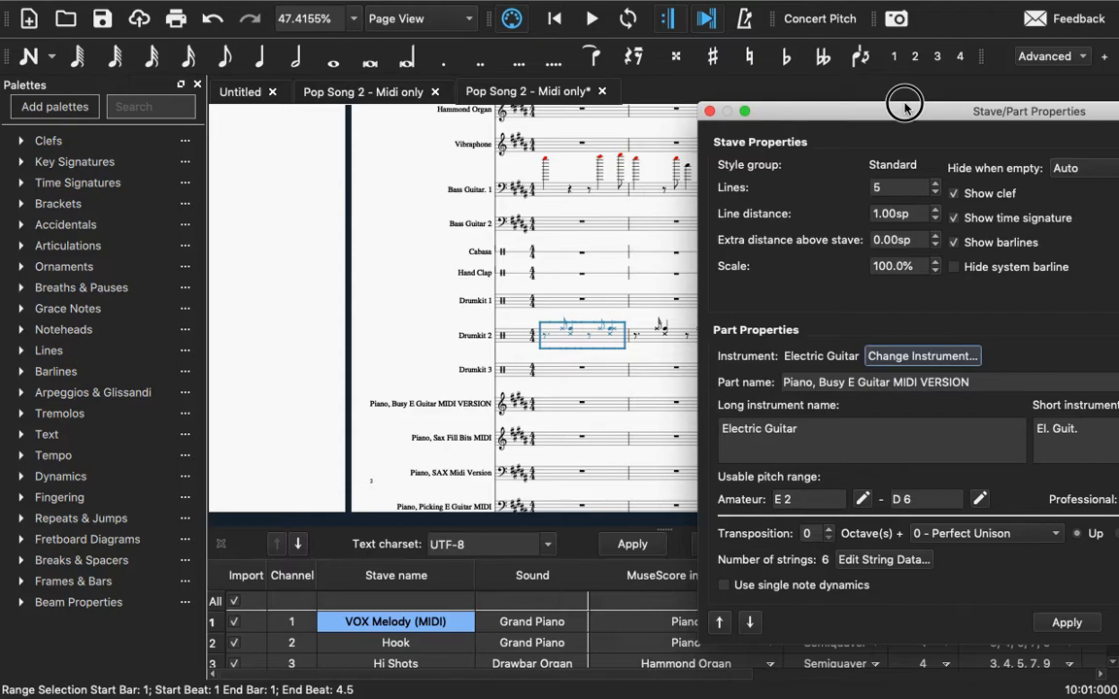
pyautogui.moveTo(904, 107); pyautogui.dragTo(733, 5)
# Step: Name the part 'Elec. Guitar 1', long name 'Electric Guitar 1', short 'El. Guit. 1', and apply
pyautogui.click(647, 280)
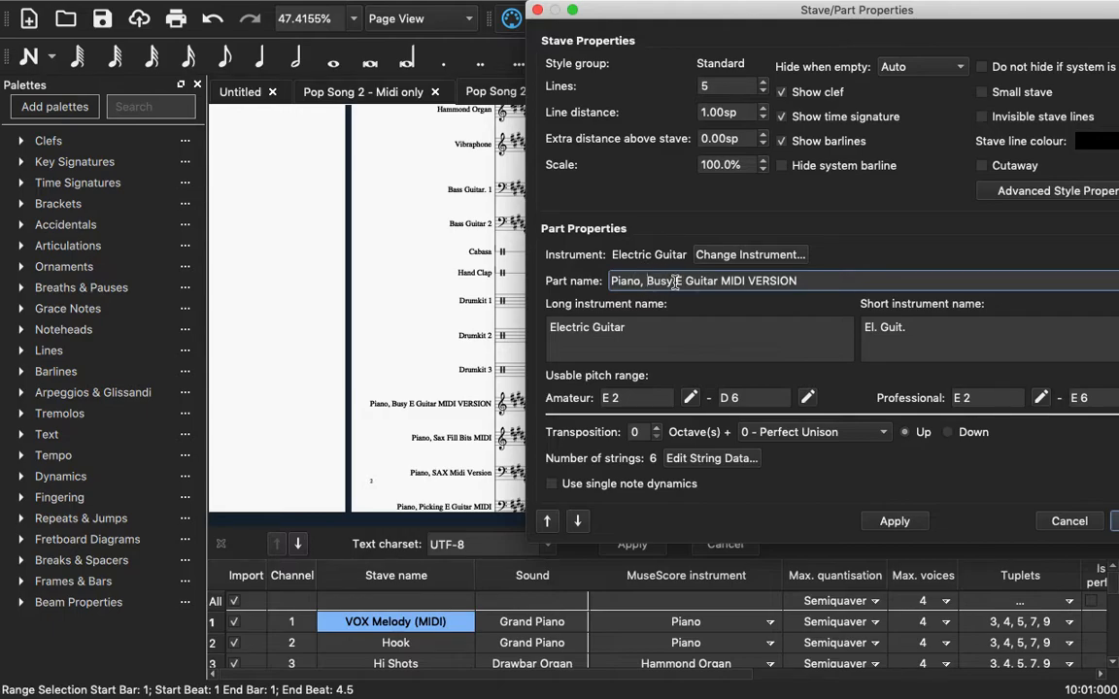
pyautogui.moveTo(674, 282); pyautogui.dragTo(555, 282)
pyautogui.press('BackSpace')
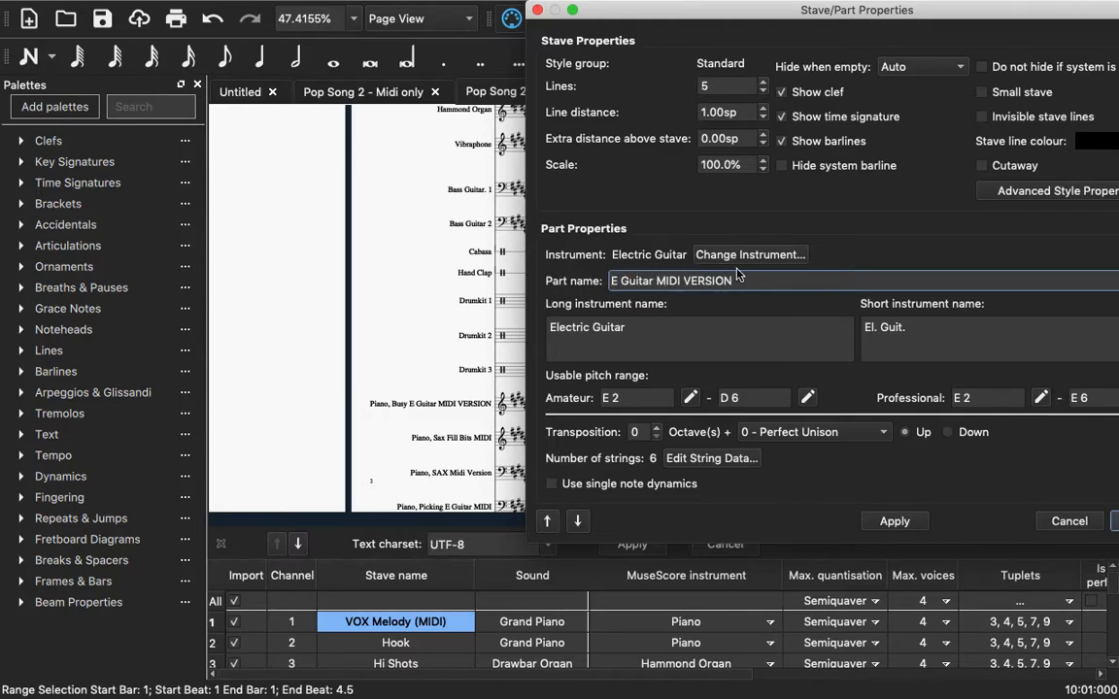
pyautogui.moveTo(734, 281); pyautogui.dragTo(572, 279)
pyautogui.write('1')
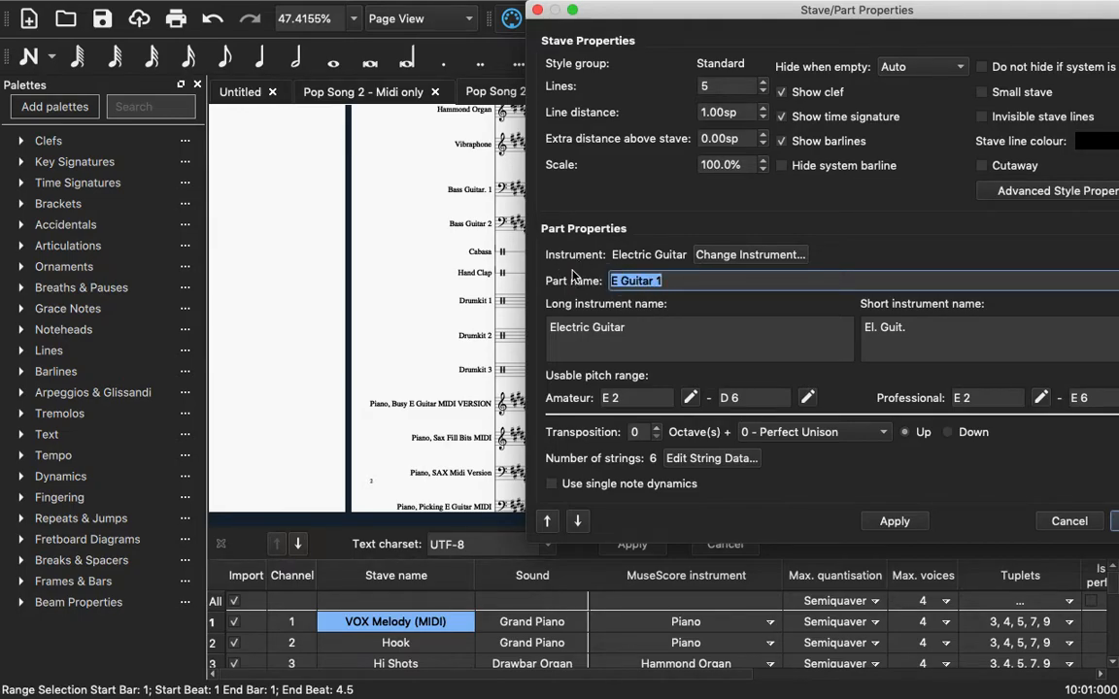
pyautogui.doubleClick(608, 327)
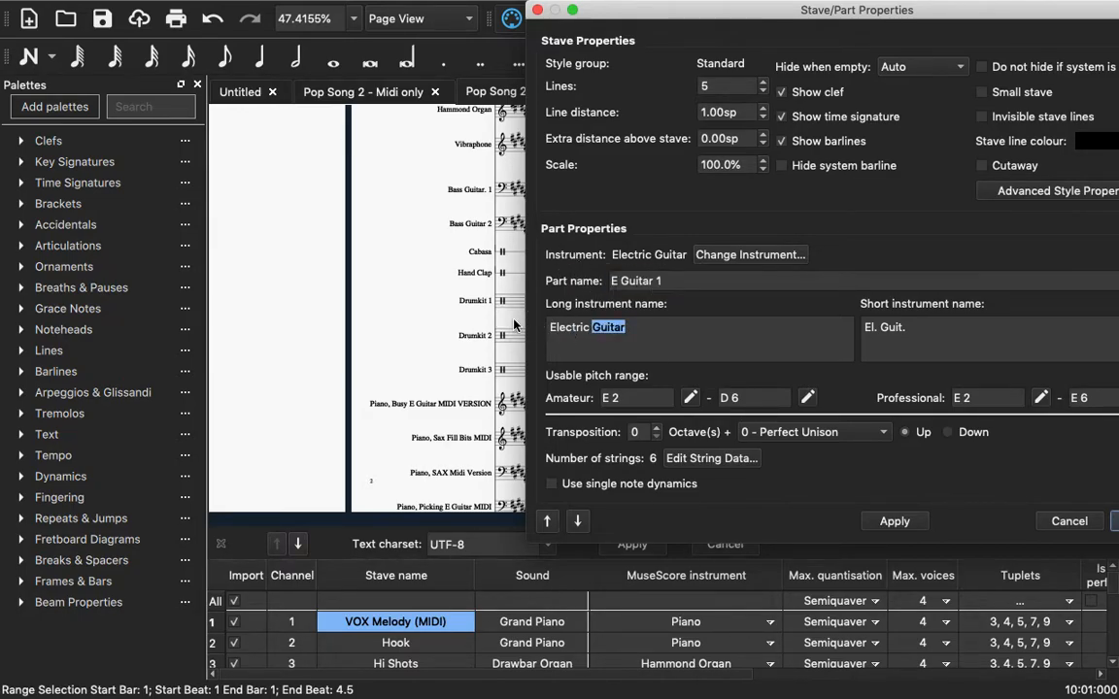
pyautogui.press('Right')
pyautogui.write('1')
pyautogui.click(613, 280)
pyautogui.write('lec.')
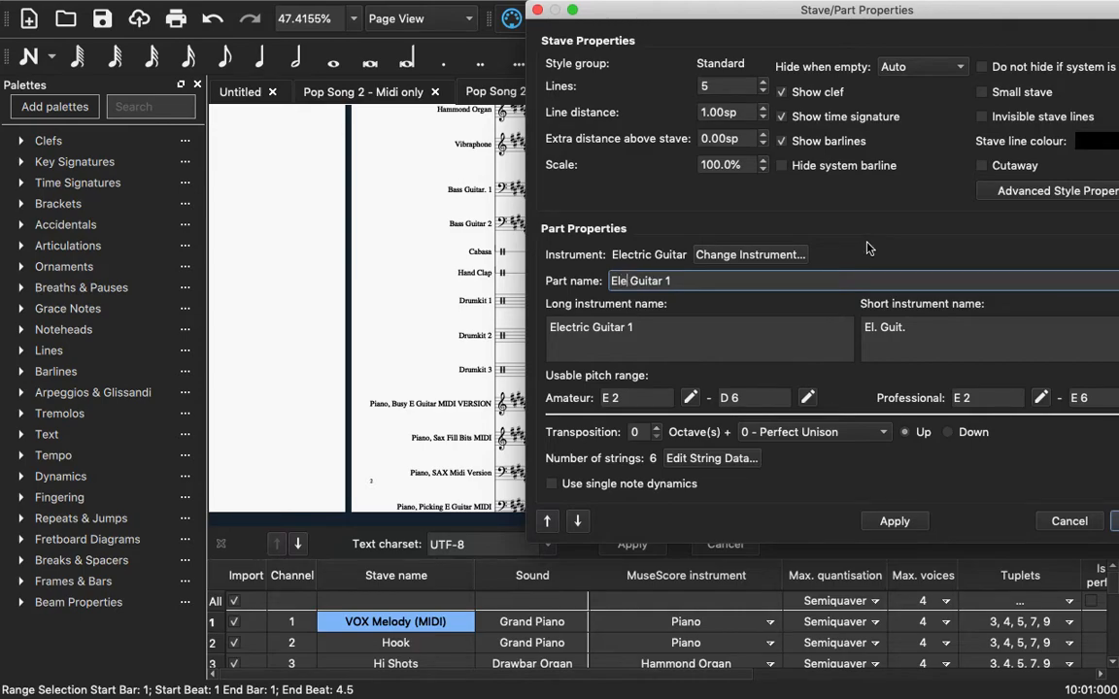
pyautogui.click(937, 333)
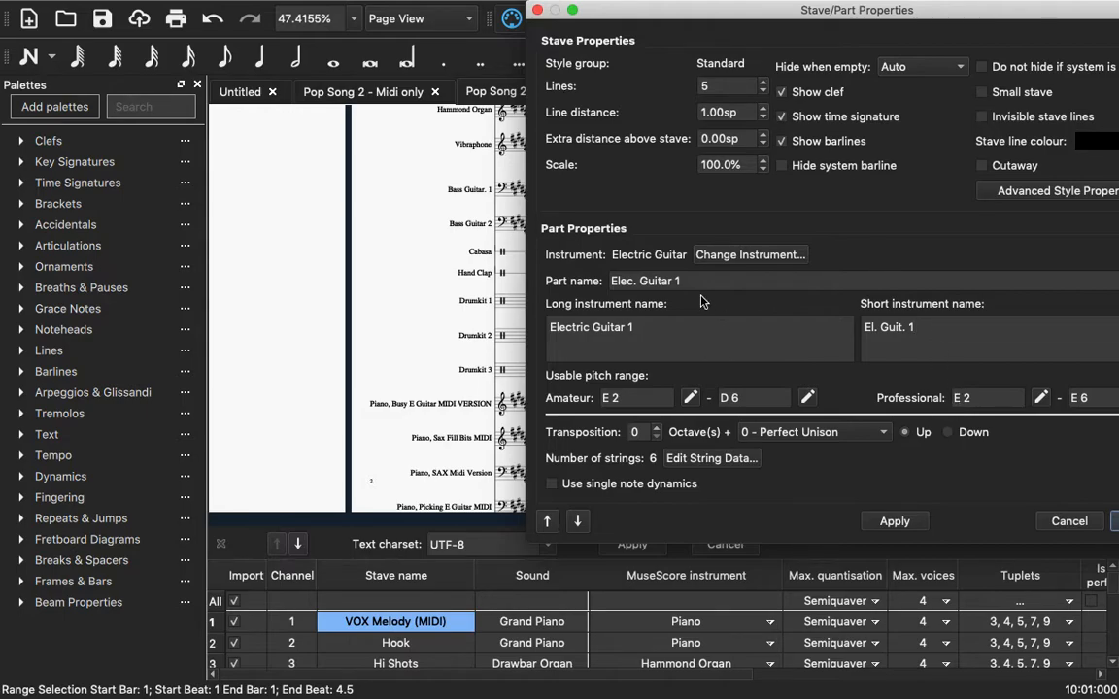
pyautogui.click(893, 522)
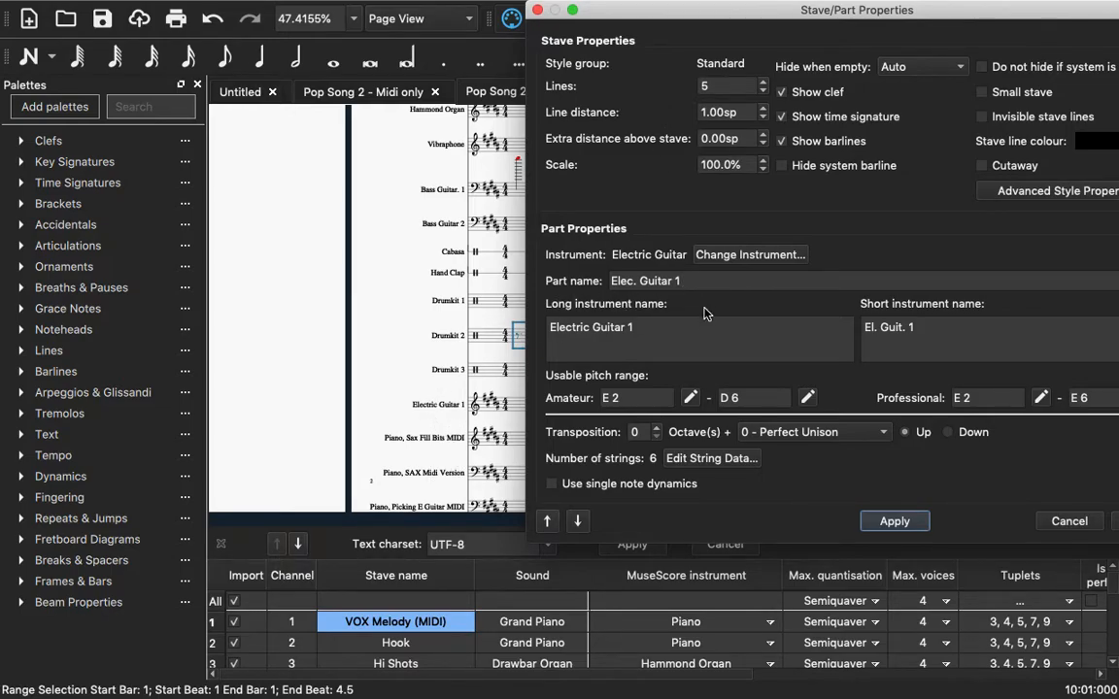
pyautogui.click(580, 522)
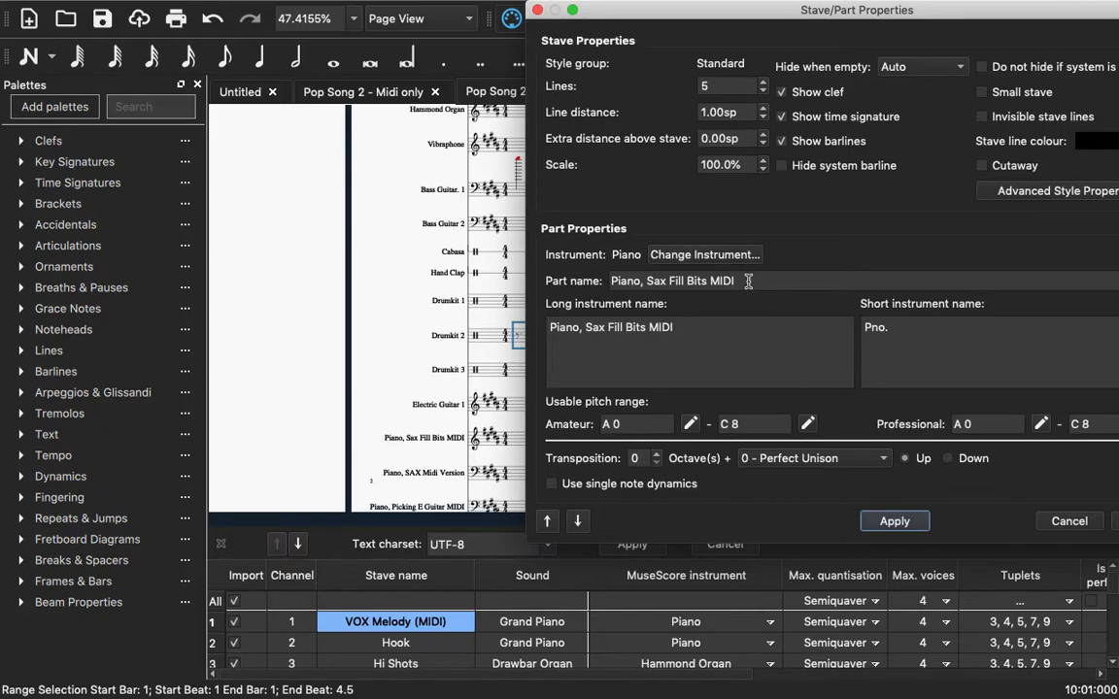
# Step: Rename the Piano, Sax Fill Bits MIDI part to 'Alto Saxophone'
pyautogui.click(646, 281)
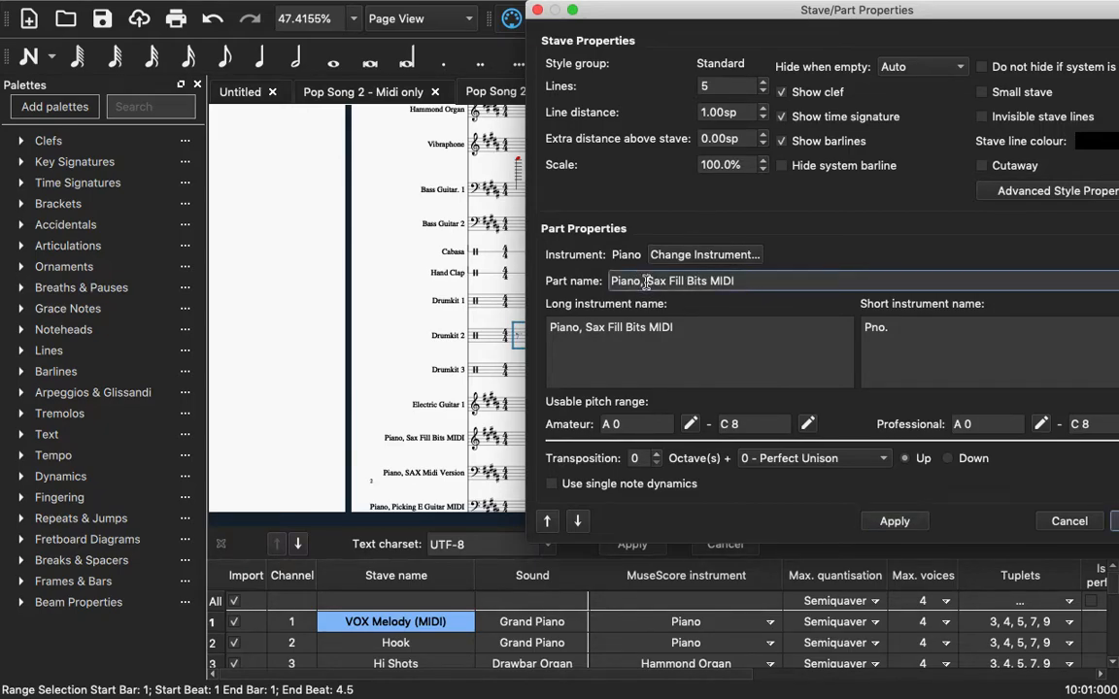
pyautogui.moveTo(646, 281); pyautogui.dragTo(592, 287)
pyautogui.press('BackSpace')
pyautogui.write('Alto')
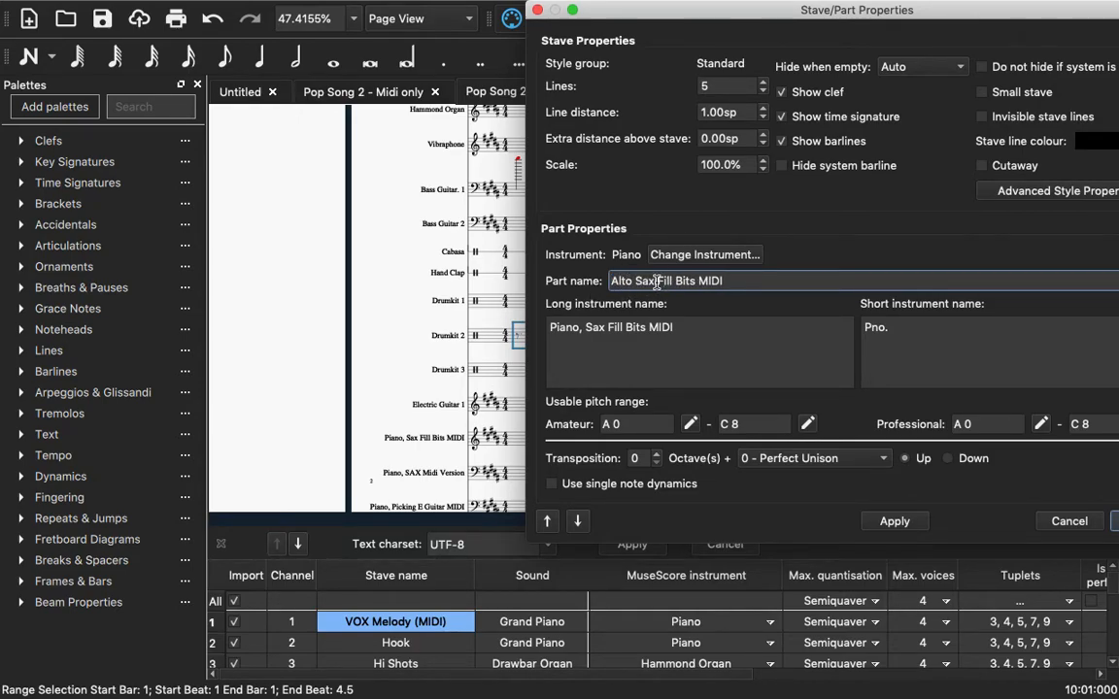
pyautogui.press('Right')
pyautogui.press('Right')
pyautogui.press('Right')
pyautogui.write('ophone')
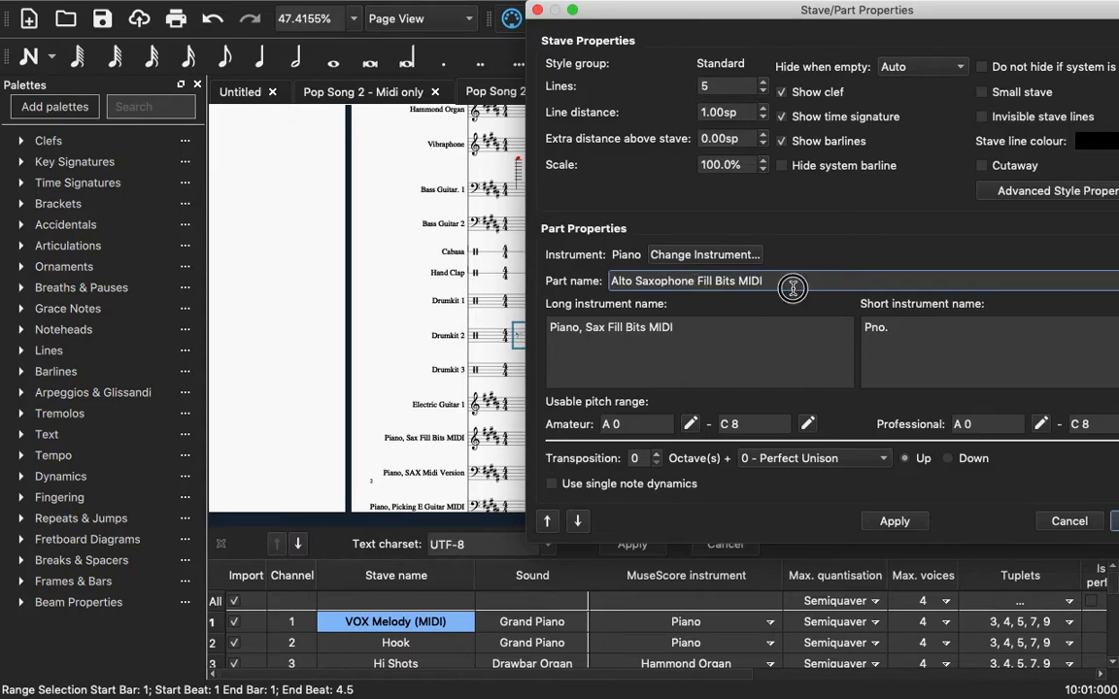
pyautogui.moveTo(791, 282); pyautogui.dragTo(697, 282)
pyautogui.press('BackSpace')
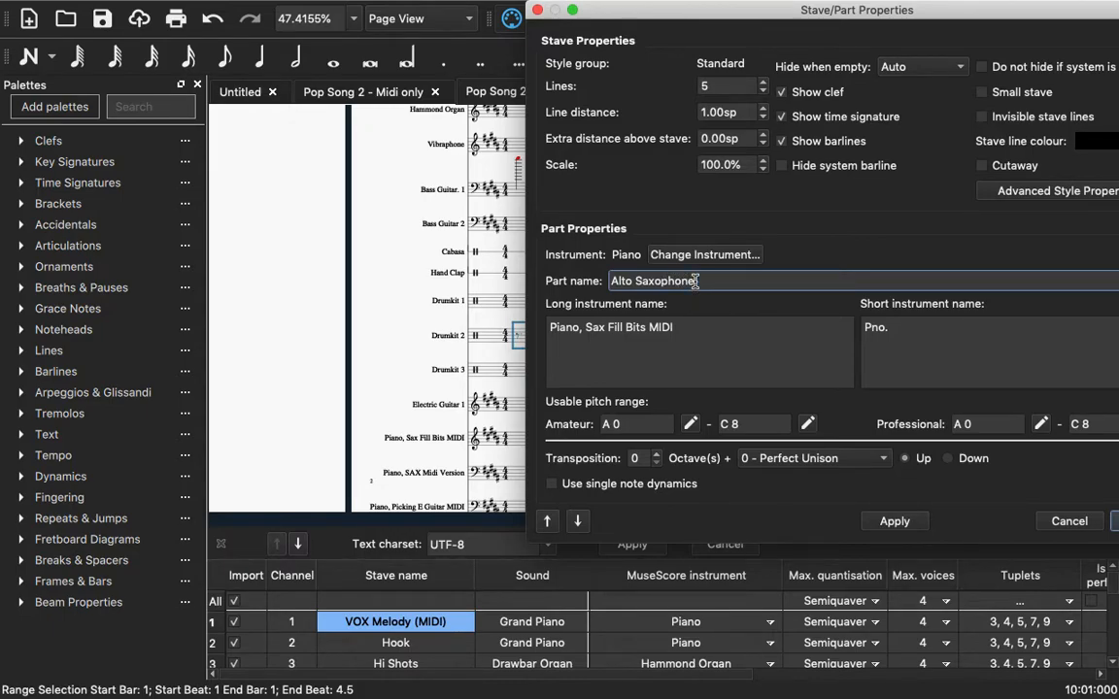
# Step: Change the instrument to Alto Saxophone from the Woodwinds group and apply it to the score
pyautogui.click(672, 254)
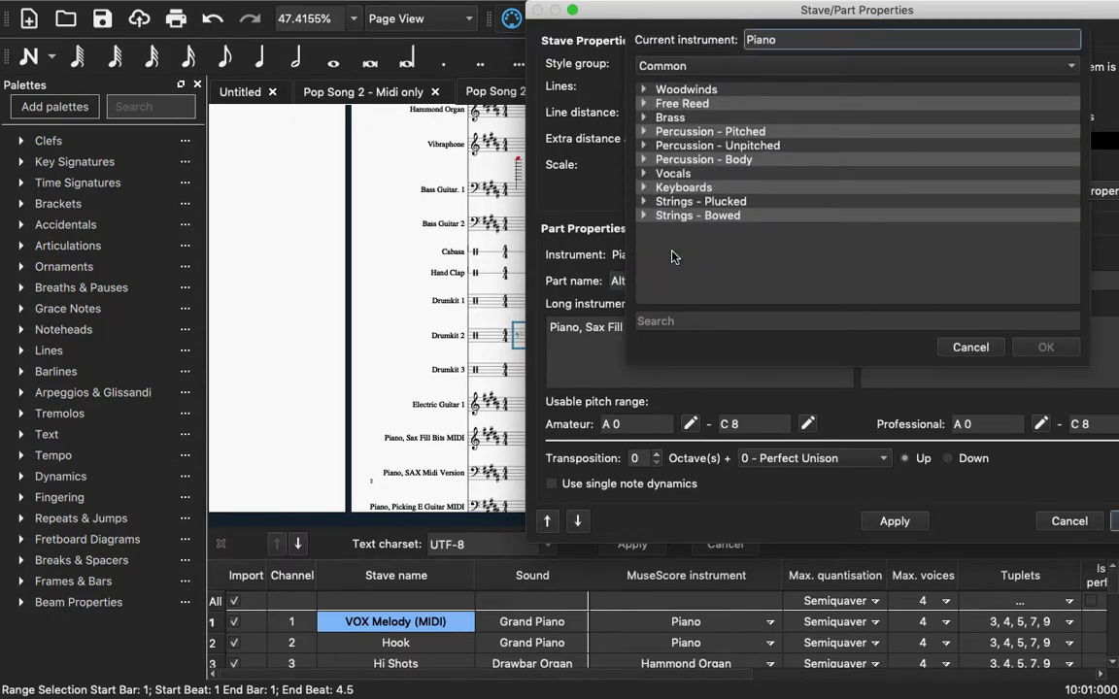
pyautogui.click(644, 90)
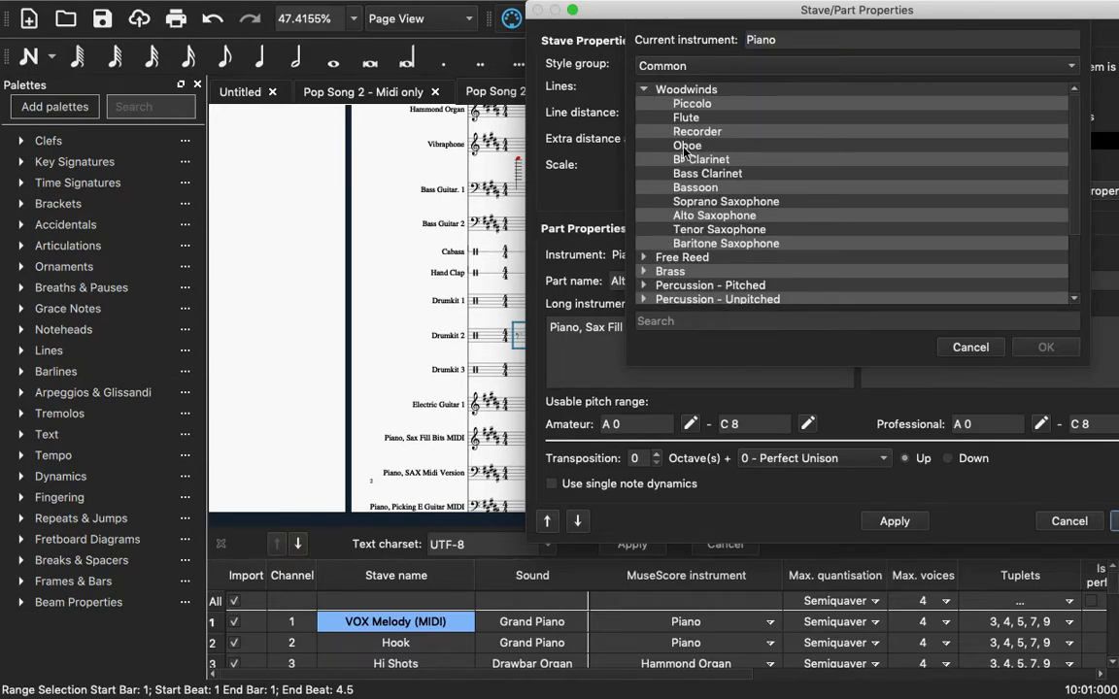
pyautogui.click(698, 216)
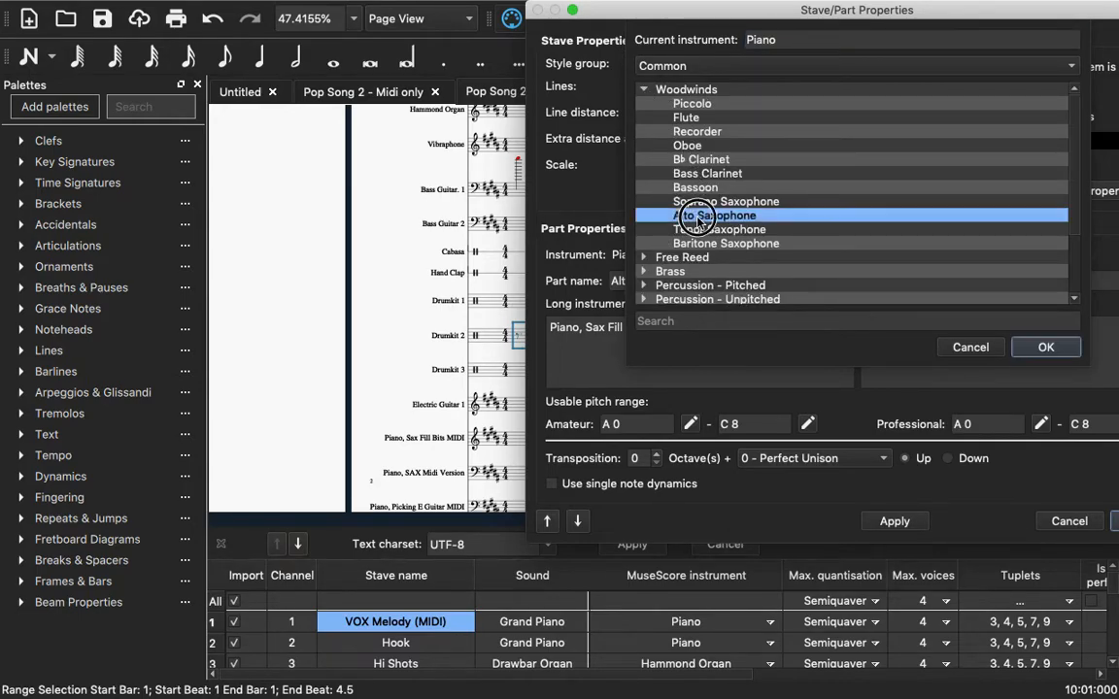
pyautogui.click(1045, 347)
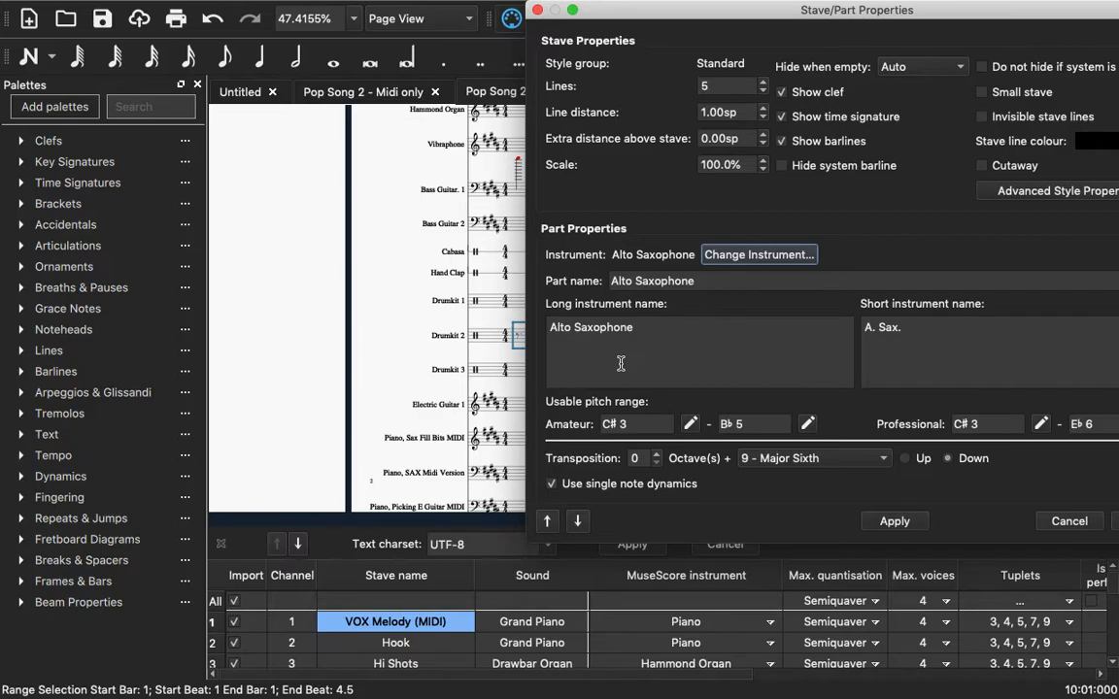
pyautogui.click(889, 522)
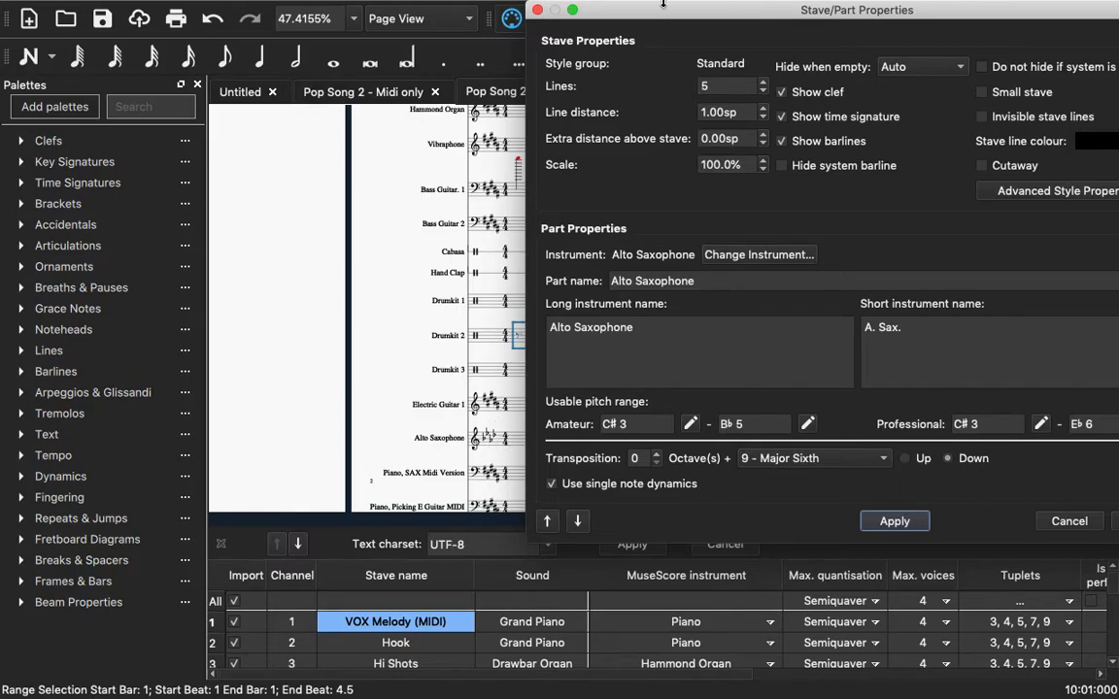
# Step: Check the renamed sax stave in the score, then close the stave properties
pyautogui.moveTo(656, 15); pyautogui.dragTo(657, 493)
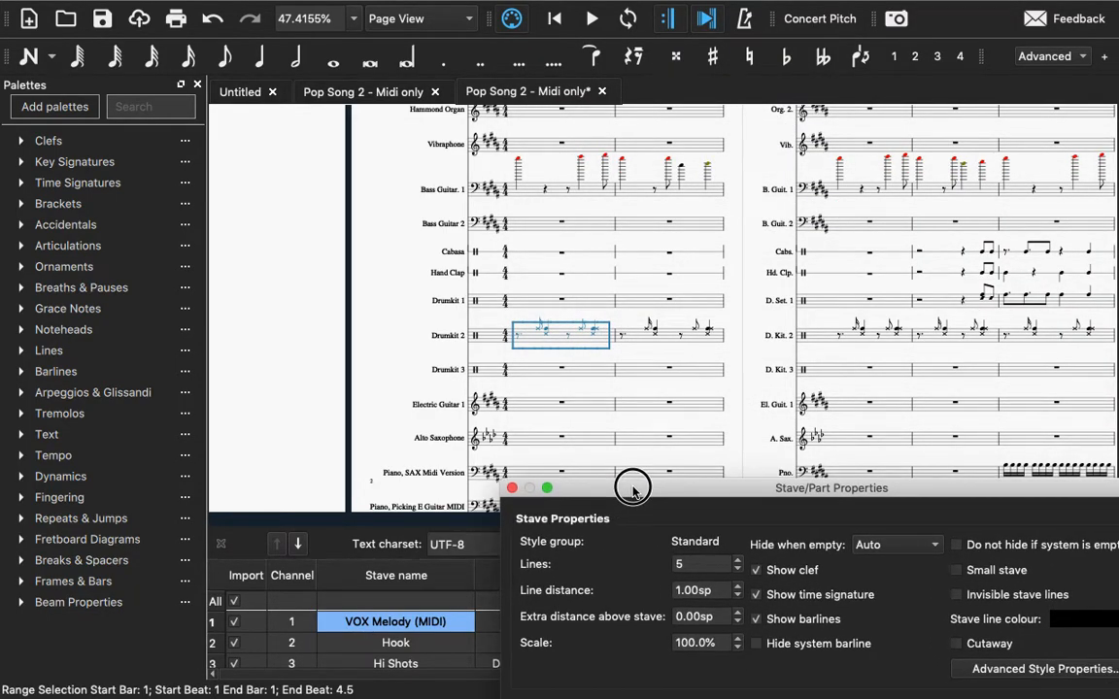
pyautogui.moveTo(632, 490); pyautogui.dragTo(632, 494)
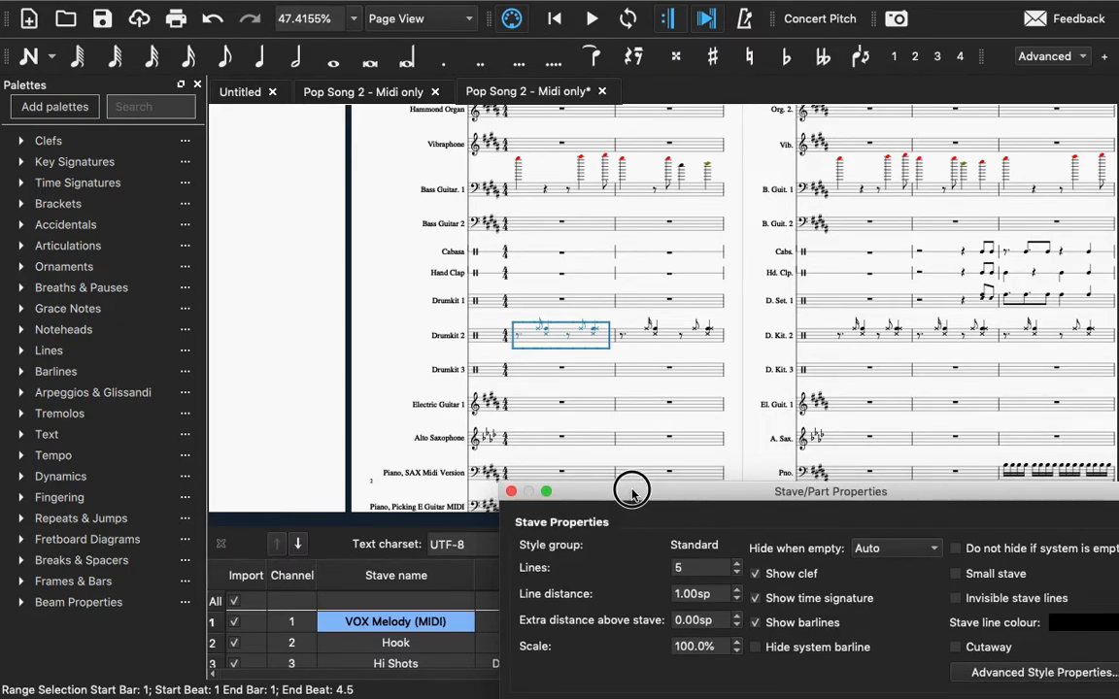
pyautogui.moveTo(632, 493); pyautogui.dragTo(678, 5)
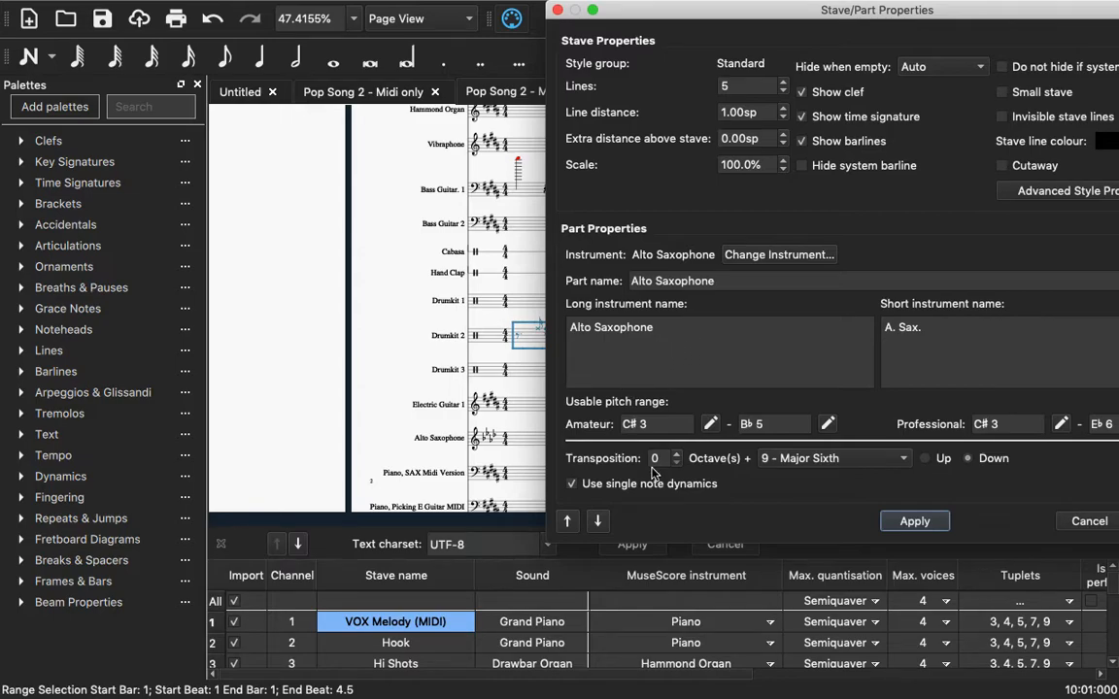
pyautogui.click(597, 521)
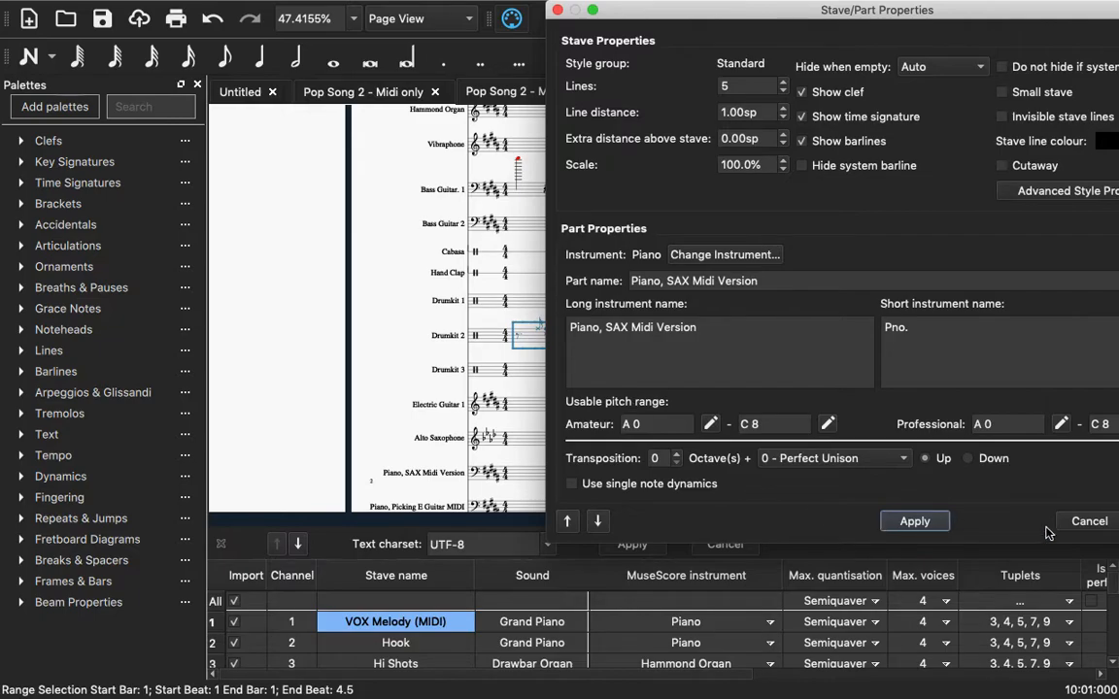
pyautogui.moveTo(761, 9); pyautogui.dragTo(584, 10)
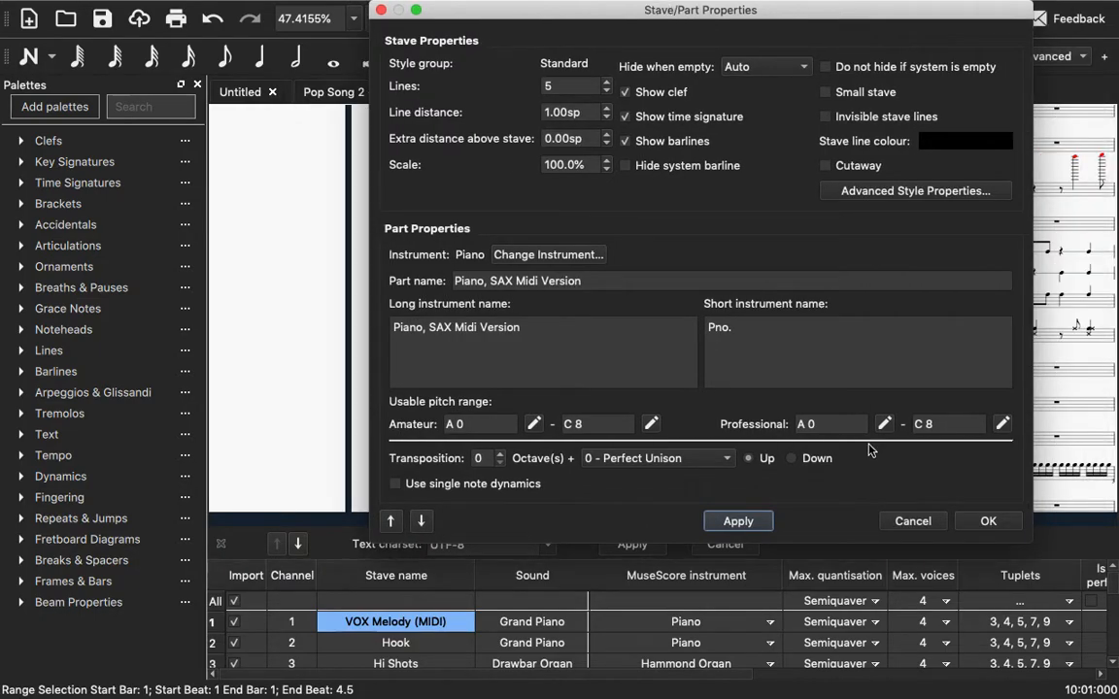
pyautogui.click(982, 522)
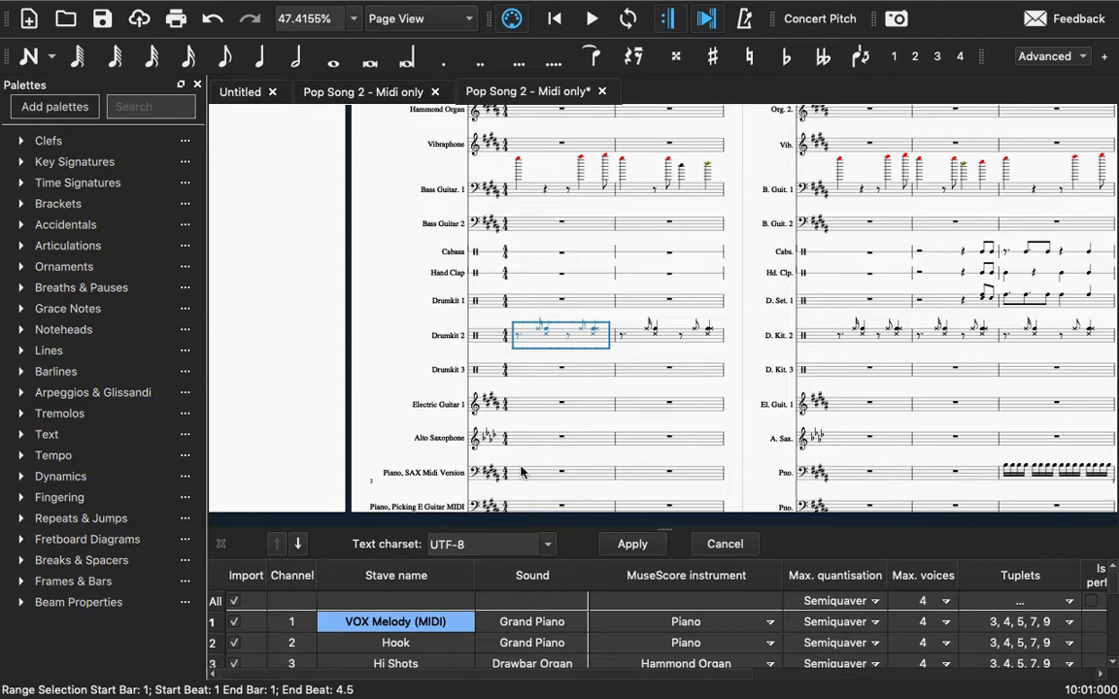
# Step: Bring up the context menu for the first bar of the Piano, SAX Midi Version stave
pyautogui.click(424, 473)
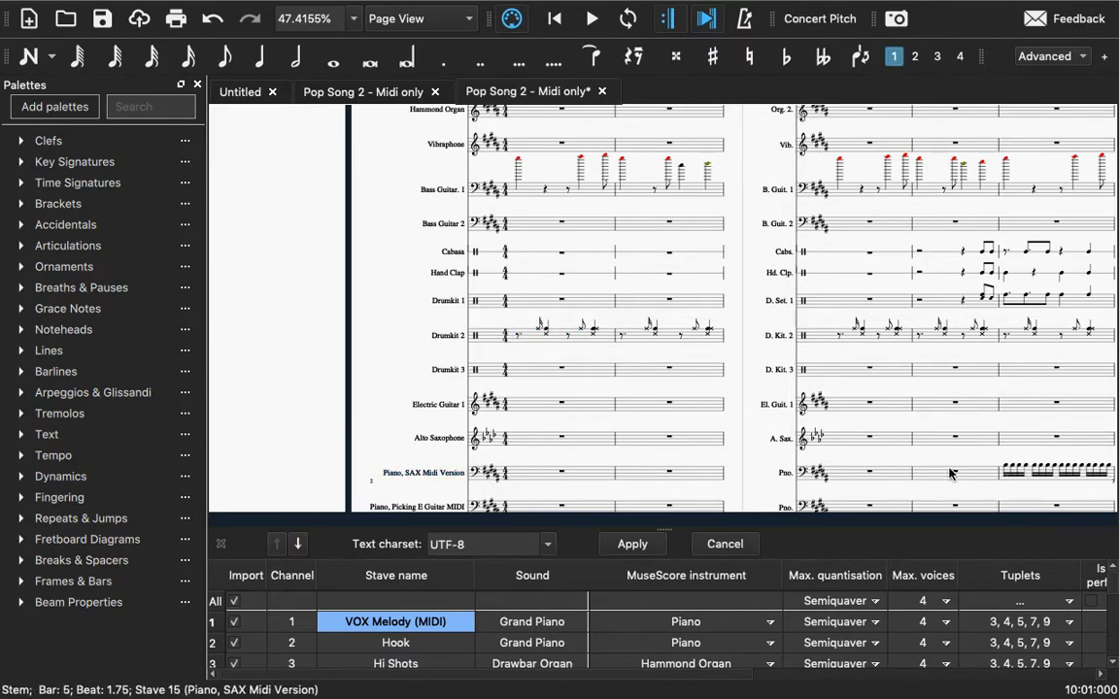
pyautogui.click(539, 478)
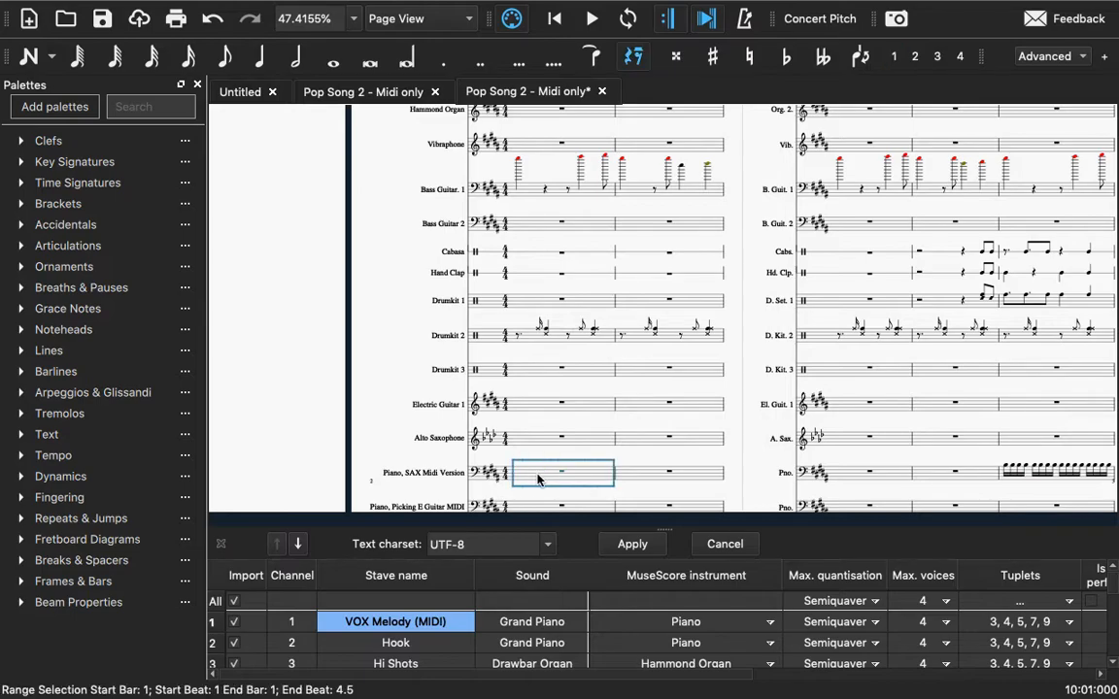
pyautogui.rightClick(540, 476)
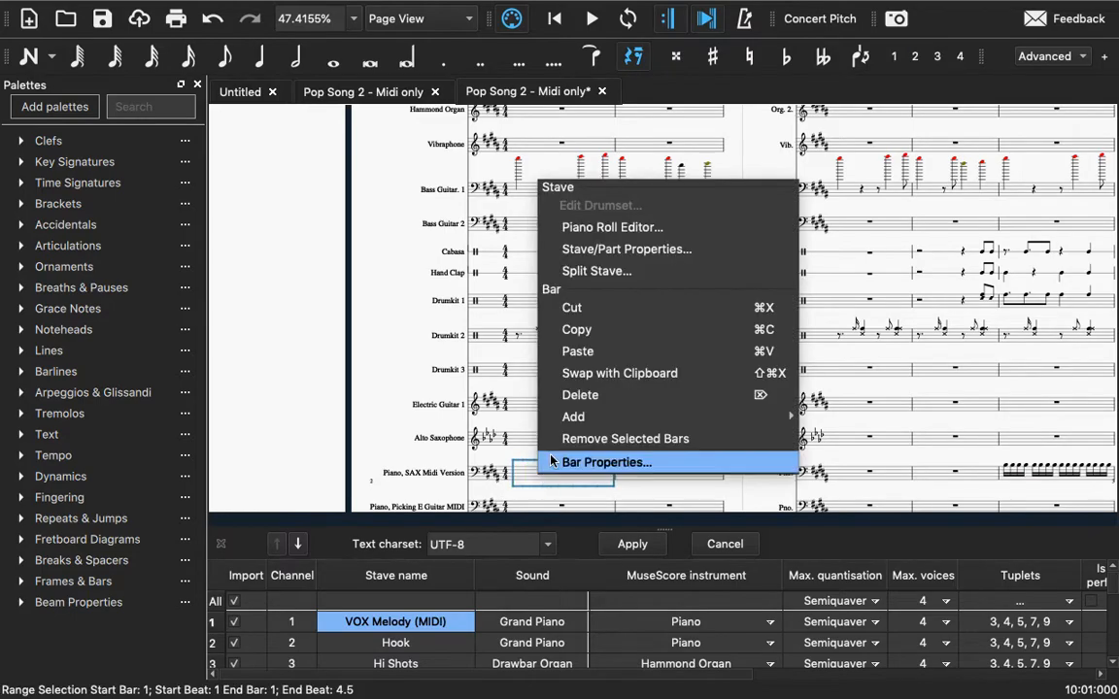
# Step: Change the Piano, SAX Midi Version stave's instrument to Electric Guitar in its stave properties
pyautogui.click(656, 249)
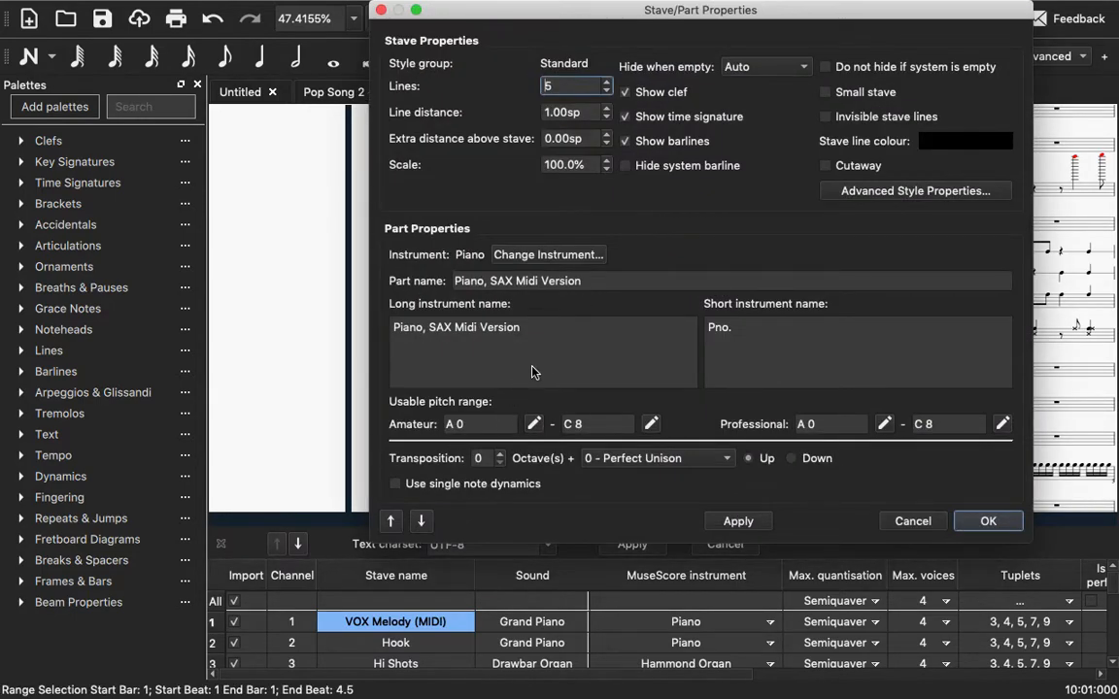
pyautogui.tripleClick(573, 281)
pyautogui.write('El')
pyautogui.click(546, 254)
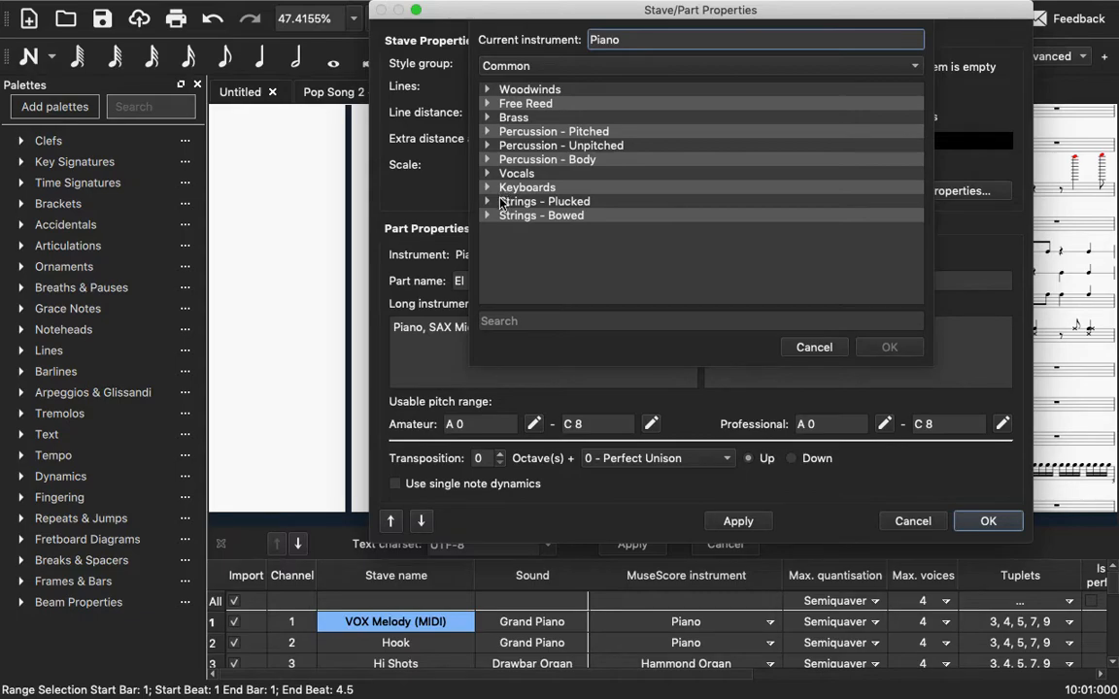
pyautogui.click(498, 206)
pyautogui.scroll(-1, 490, 255)
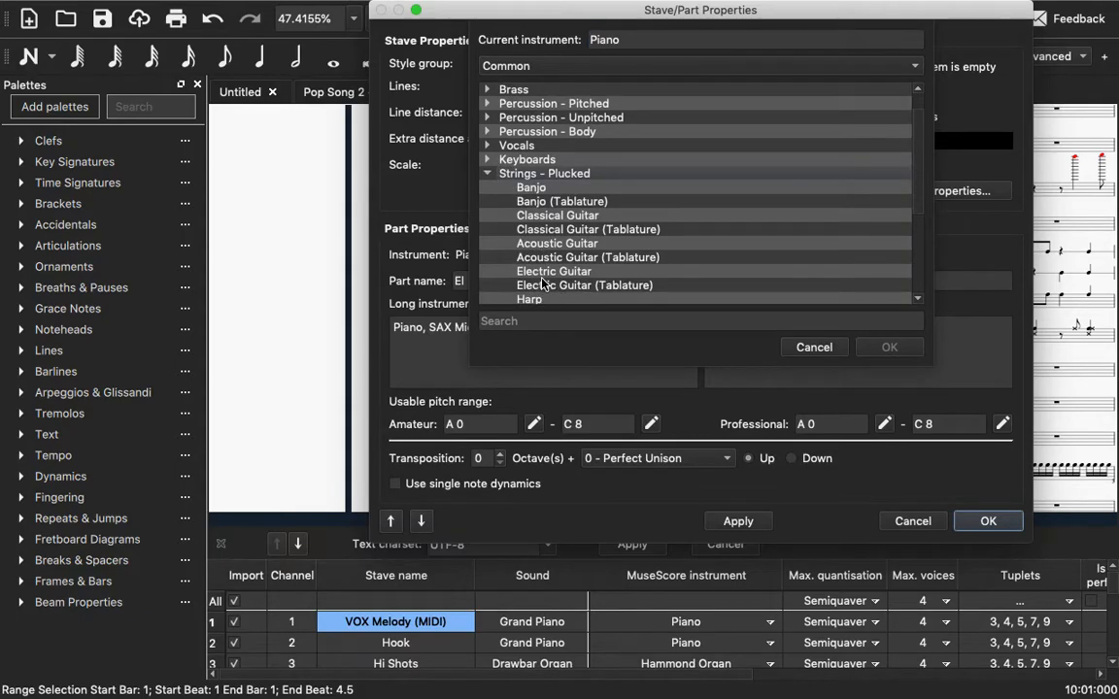
pyautogui.click(544, 274)
pyautogui.click(859, 346)
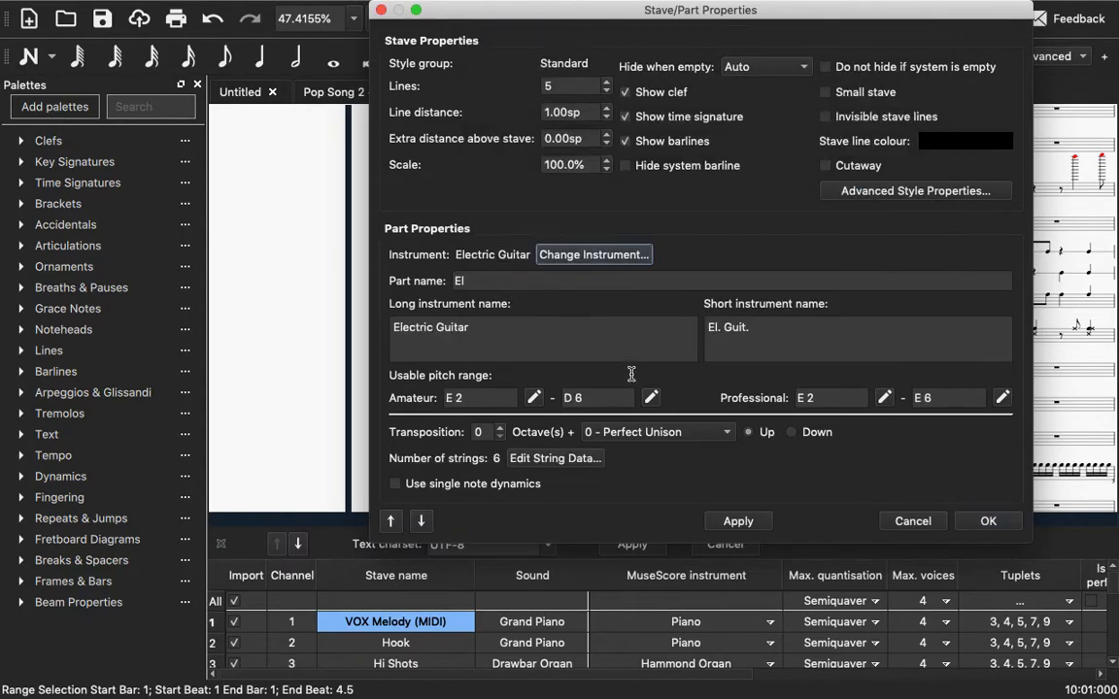
# Step: Set that stave's part name to 'Electric Guitar'
pyautogui.doubleClick(497, 280)
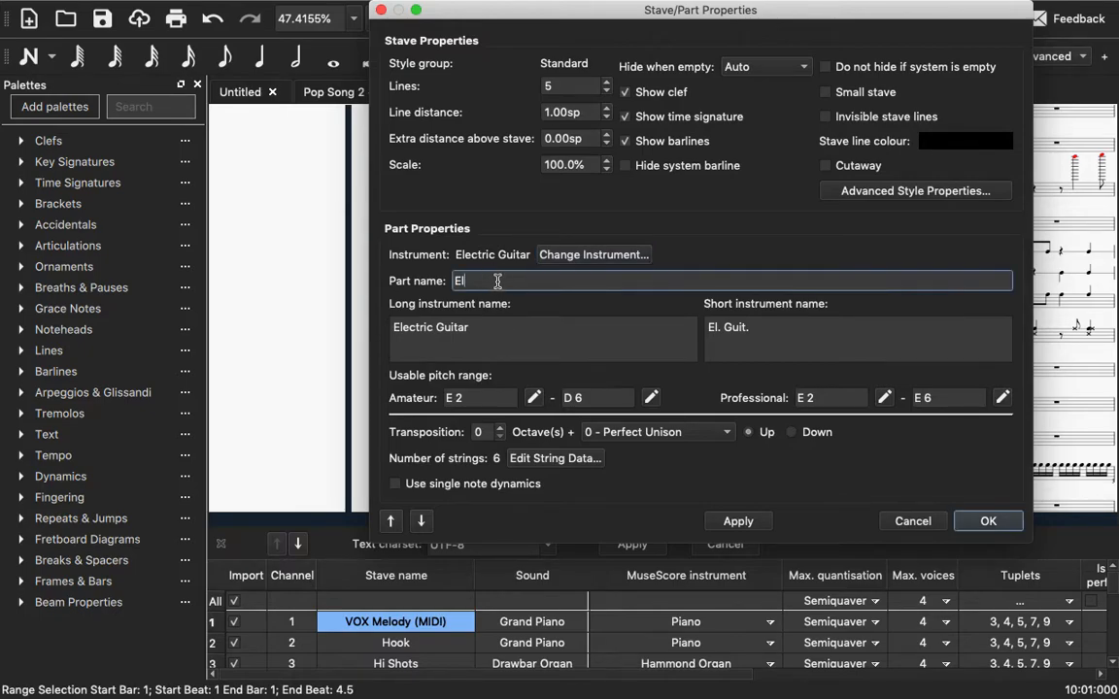
pyautogui.click(497, 281)
pyautogui.write('ectric Guitar')
# Step: Append '2' to the part and long instrument names and apply
pyautogui.click(542, 335)
pyautogui.click(546, 280)
pyautogui.write('2')
pyautogui.click(464, 327)
pyautogui.write('2')
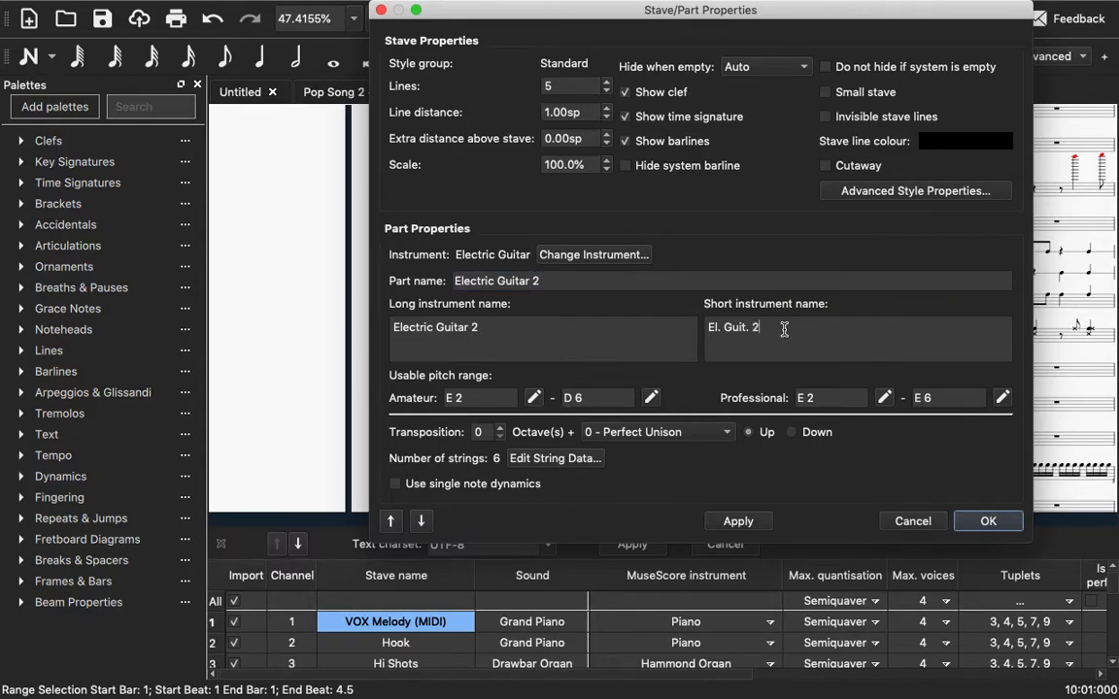
pyautogui.click(739, 521)
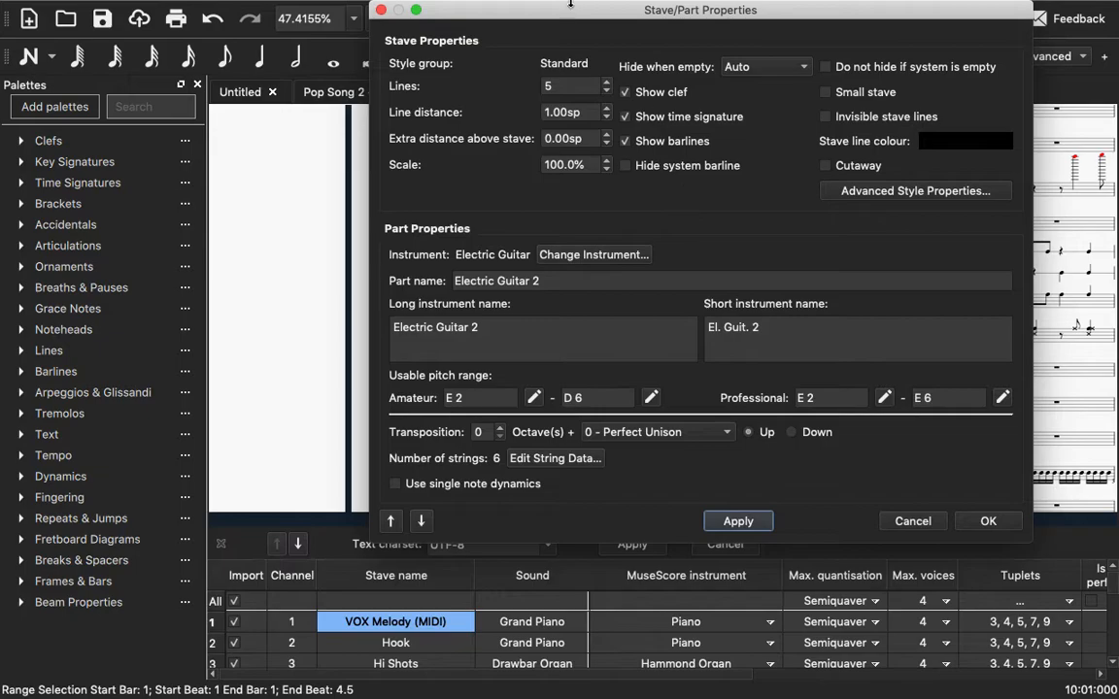
# Step: Move the properties dialog aside to check the 'Electric Guitar 2' stave label, then restore it
pyautogui.moveTo(572, 8); pyautogui.dragTo(807, 89)
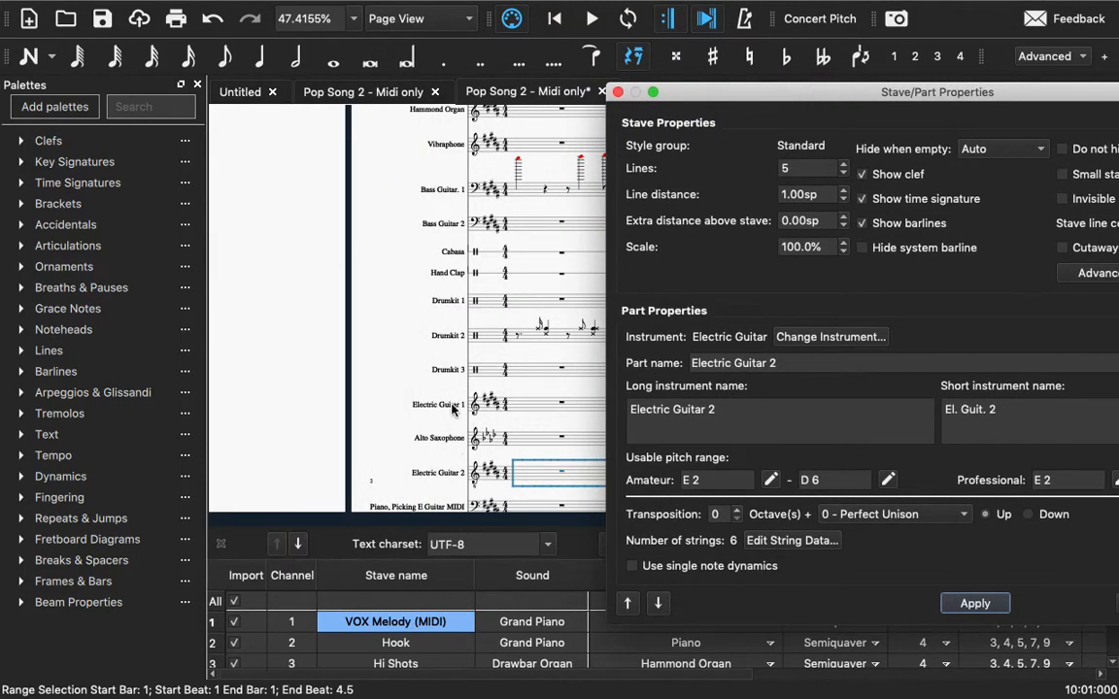
pyautogui.click(721, 97)
pyautogui.moveTo(721, 97); pyautogui.dragTo(526, 16)
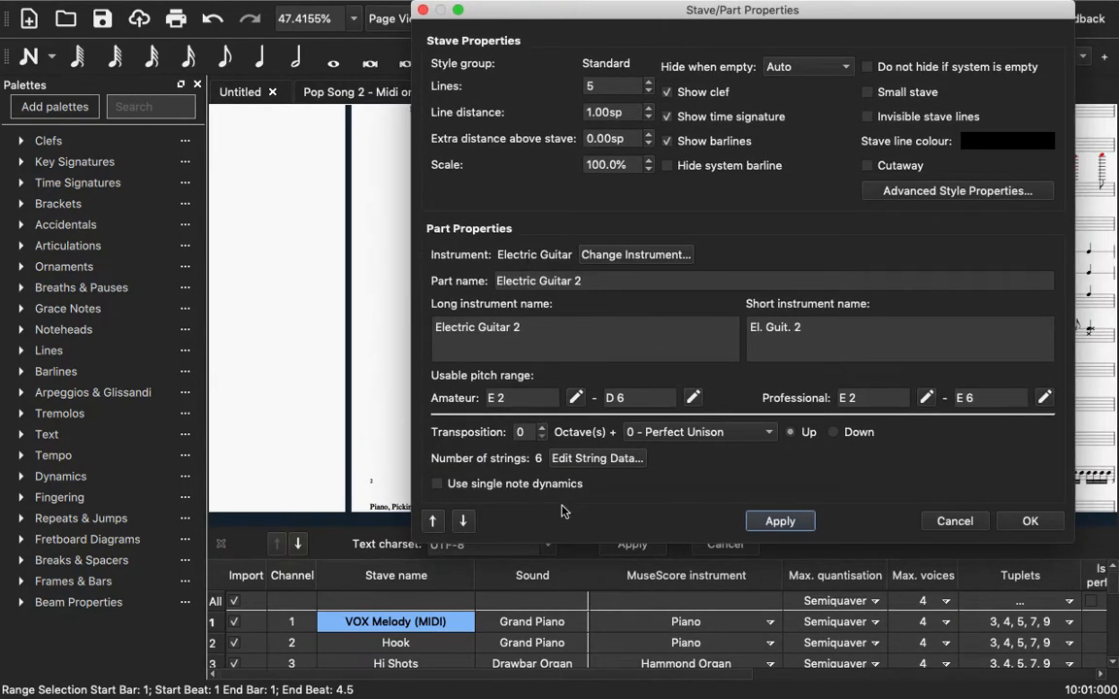
# Step: Go to the Piano, Picking E Guitar MIDI stave and rename its part 'Electric Guitar'
pyautogui.click(463, 521)
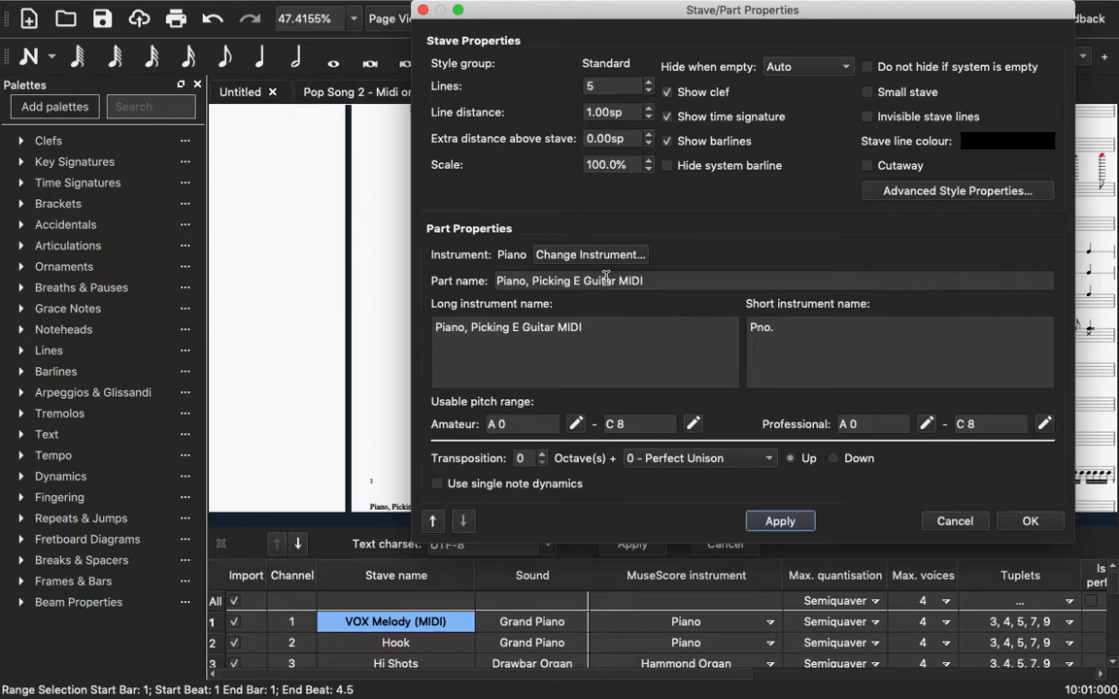
pyautogui.click(576, 280)
pyautogui.moveTo(576, 281); pyautogui.dragTo(445, 281)
pyautogui.press('BackSpace')
pyautogui.moveTo(579, 281); pyautogui.dragTo(540, 280)
pyautogui.press('BackSpace')
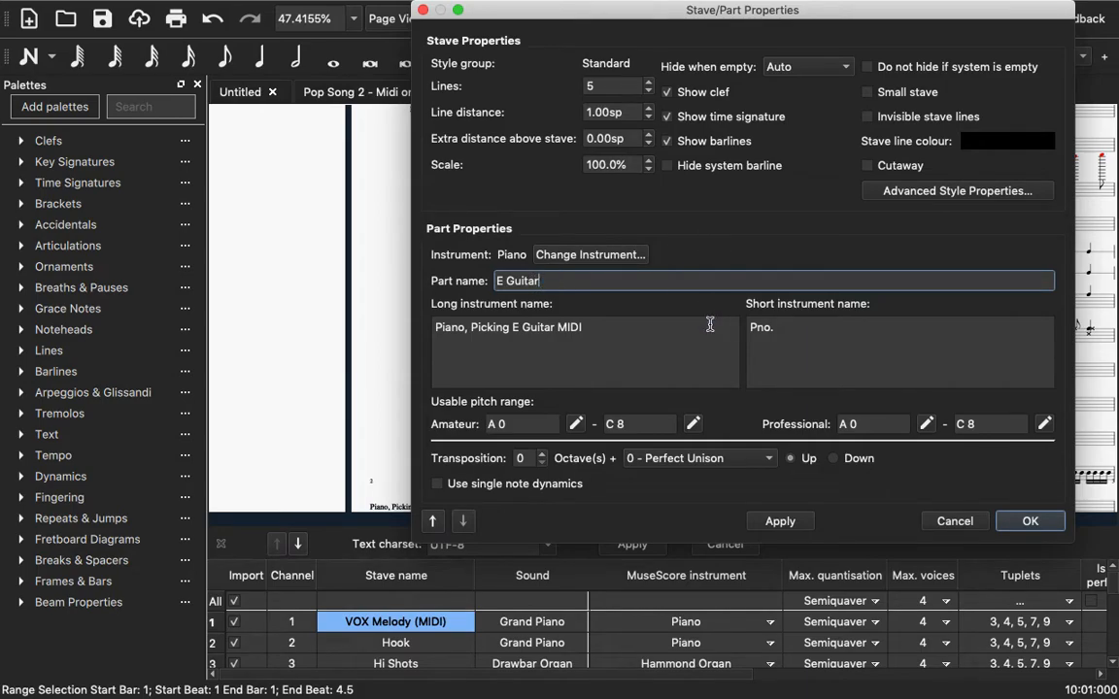
pyautogui.write('lectirc')
pyautogui.press('BackSpace')
pyautogui.press('BackSpace')
pyautogui.press('BackSpace')
pyautogui.write('ric')
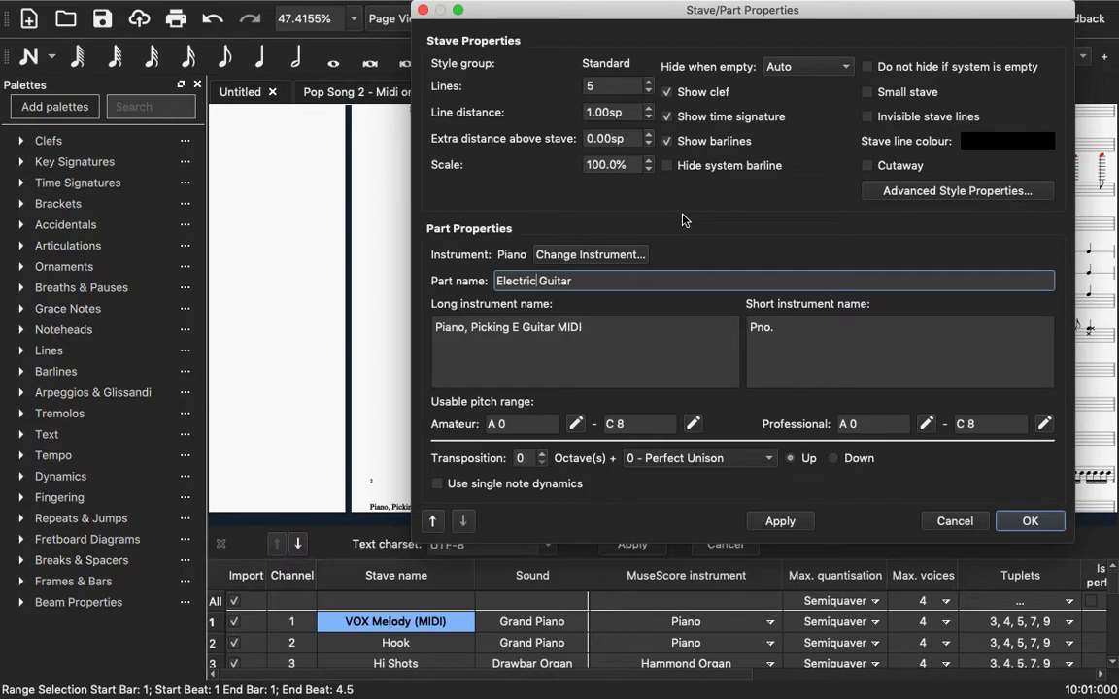
# Step: Change this stave's instrument to Strings - Plucked > Electric Guitar
pyautogui.click(569, 255)
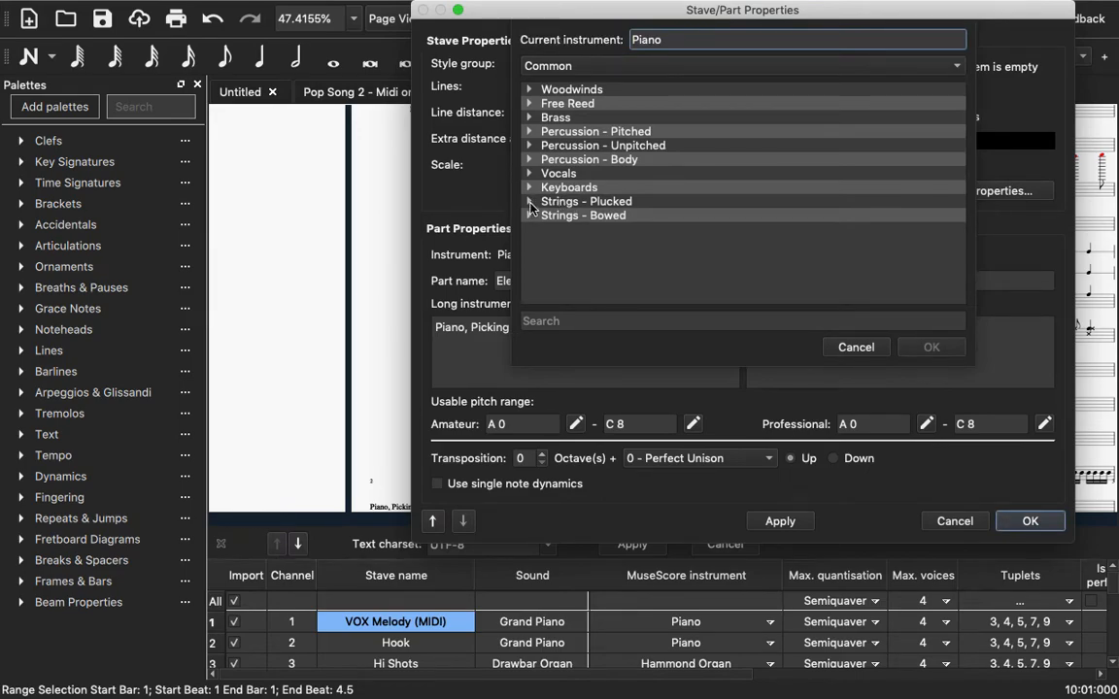
pyautogui.click(531, 201)
pyautogui.scroll(-2, 558, 253)
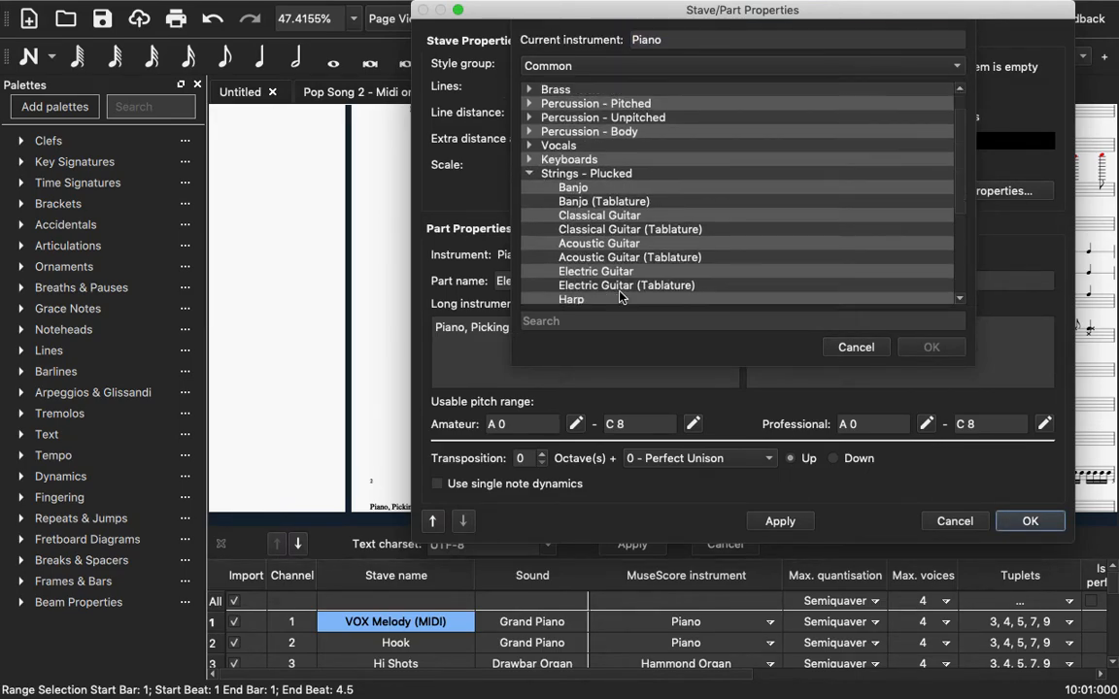
pyautogui.click(596, 271)
pyautogui.click(929, 346)
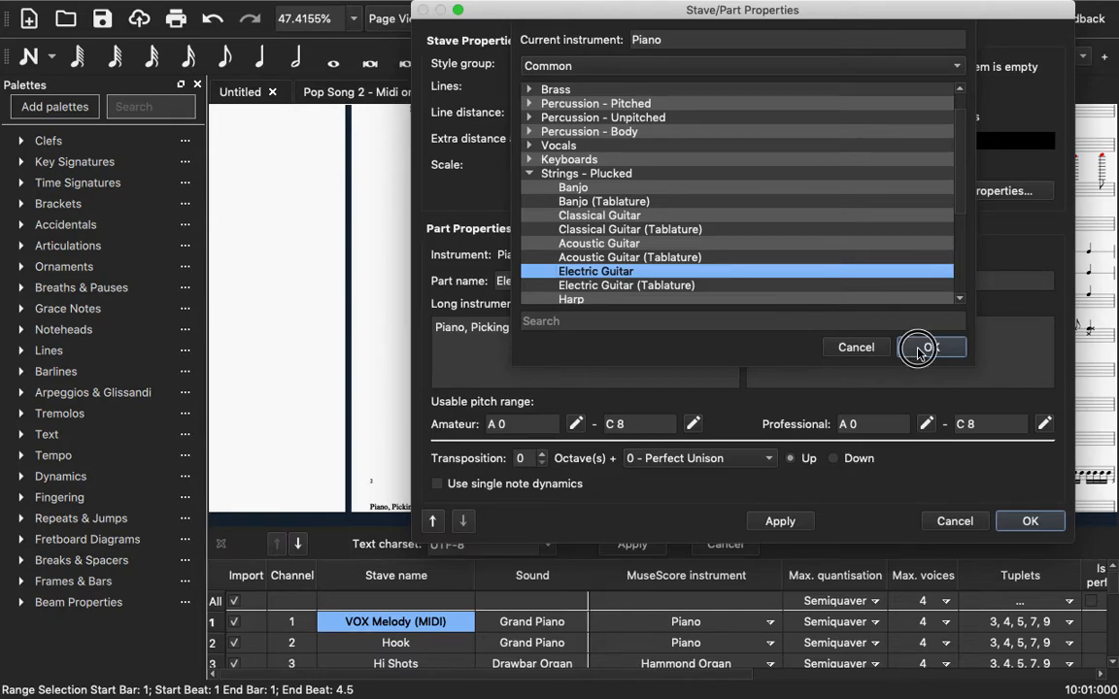
# Step: Append '3' to the part and long instrument names and apply
pyautogui.click(590, 281)
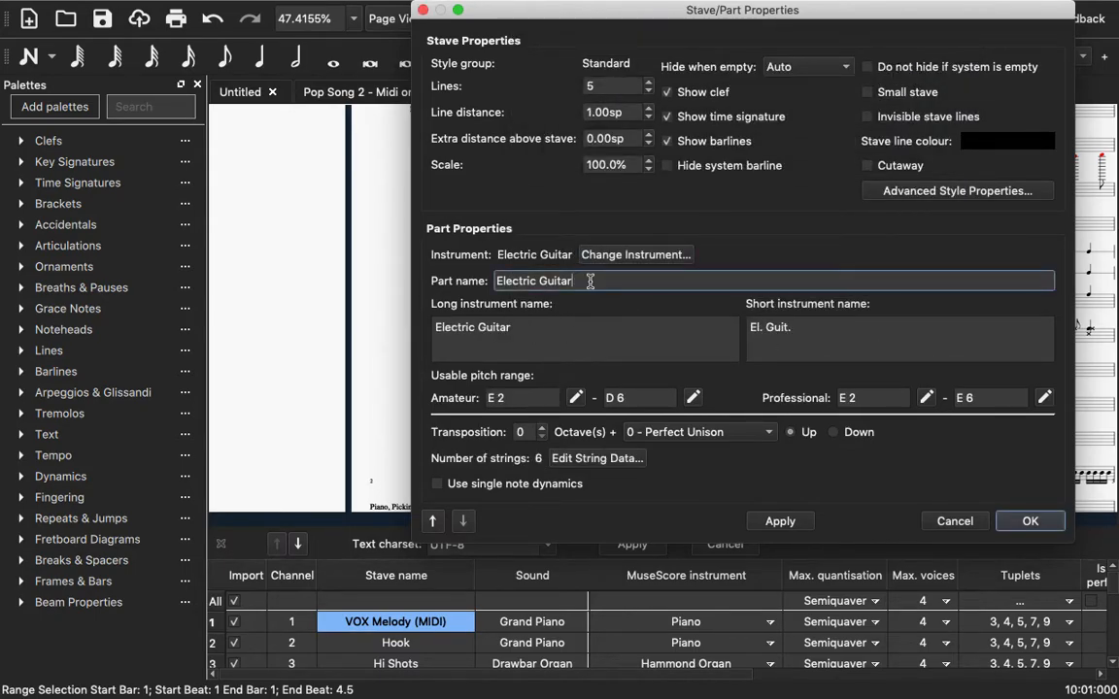
pyautogui.write('3')
pyautogui.click(572, 325)
pyautogui.write('3')
pyautogui.click(820, 333)
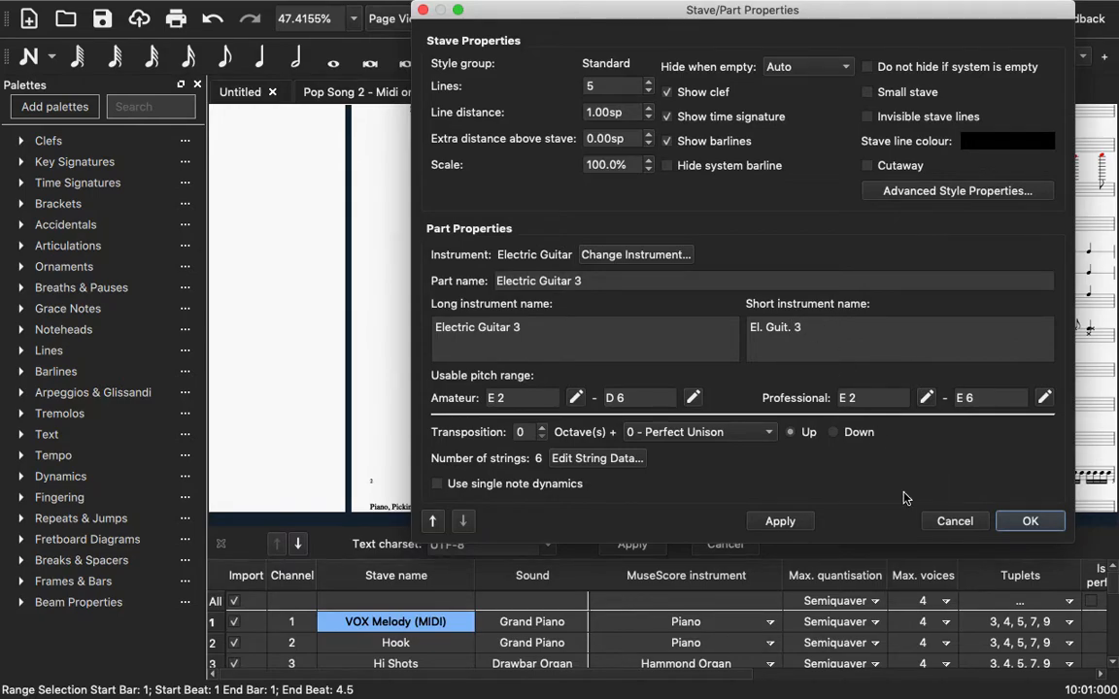
pyautogui.click(786, 523)
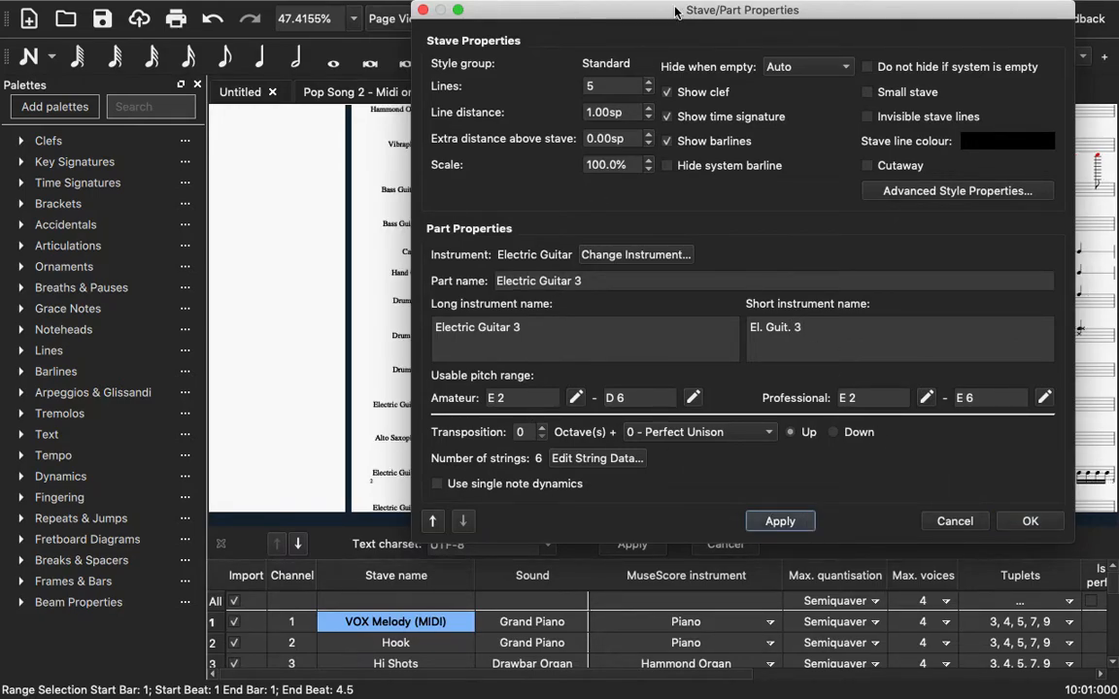
# Step: Check the score behind the dialog, then confirm the Electric Guitar 3 stave properties with OK
pyautogui.moveTo(555, 12); pyautogui.dragTo(727, 12)
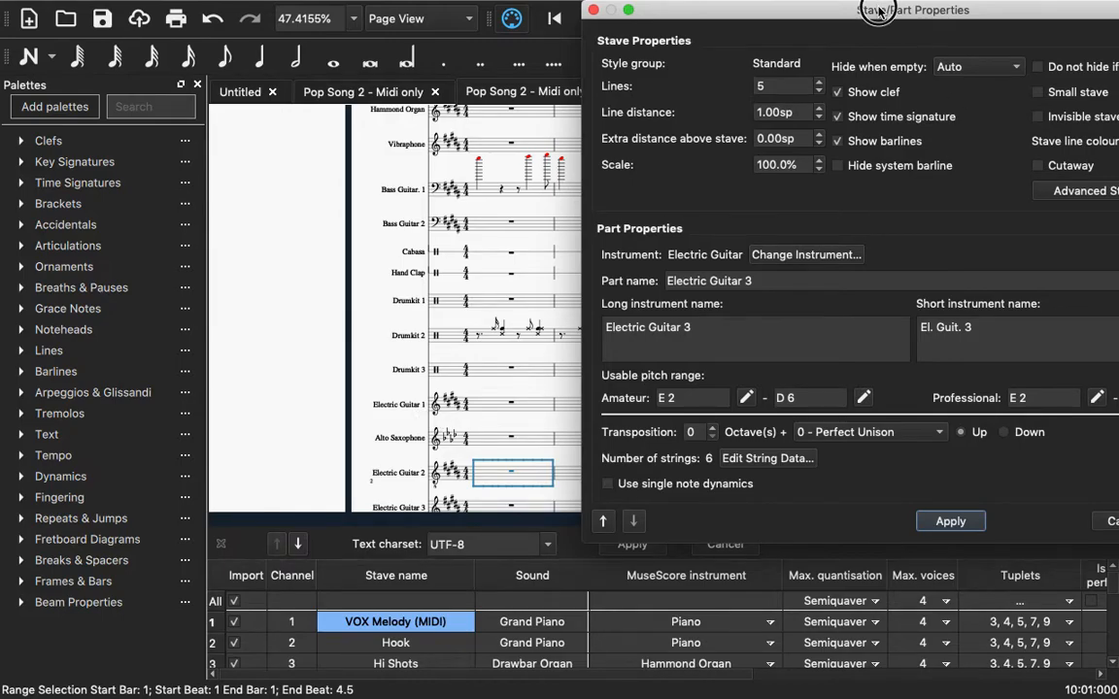
pyautogui.moveTo(806, 9); pyautogui.dragTo(628, 10)
pyautogui.click(1022, 525)
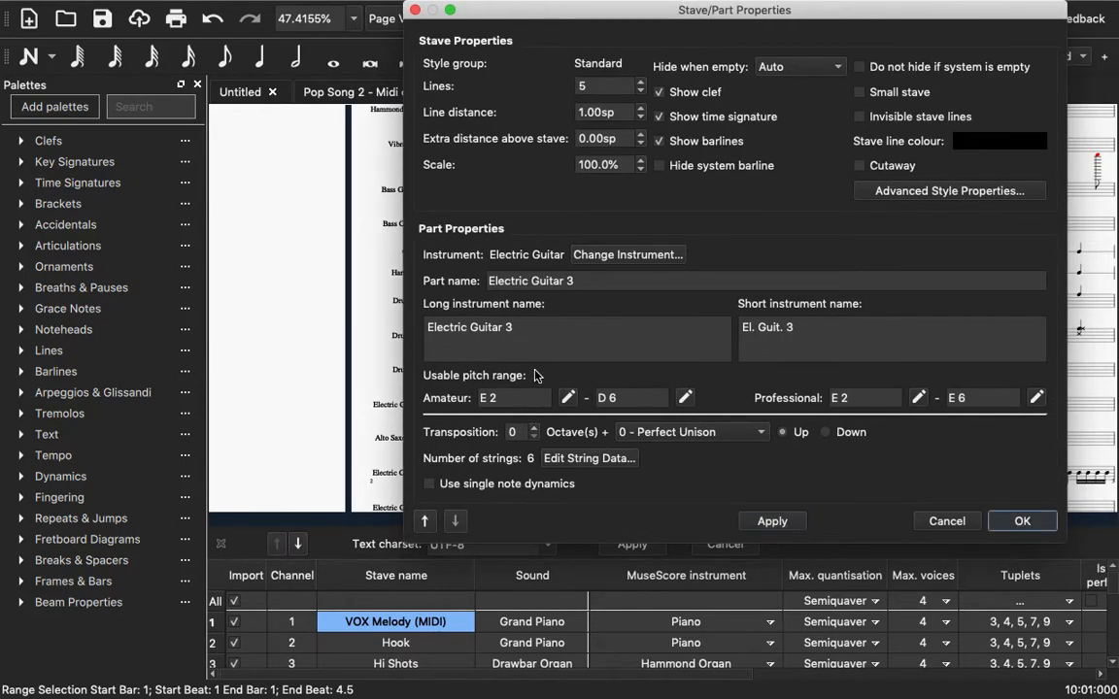
# Step: Return to the start of the score and select bar 1 of Bass Guitar 1
pyautogui.scroll(-5, 290, 355)
pyautogui.scroll(5, 289, 356)
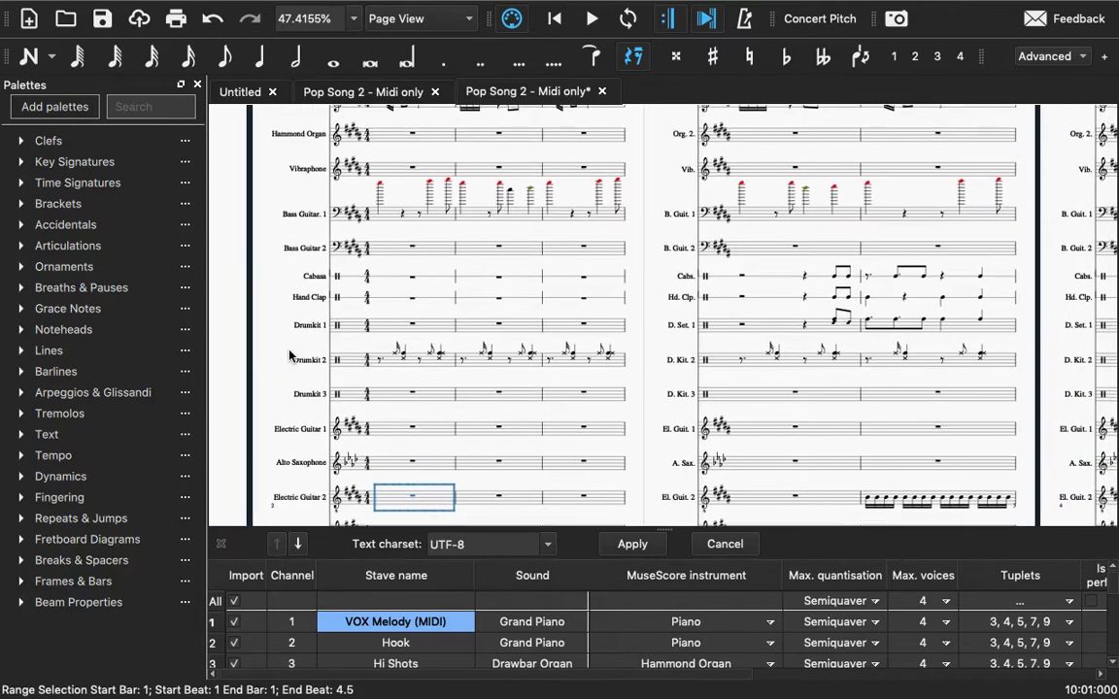
pyautogui.scroll(-4, 289, 355)
pyautogui.hscroll(-3, 289, 356)
pyautogui.scroll(3, 290, 355)
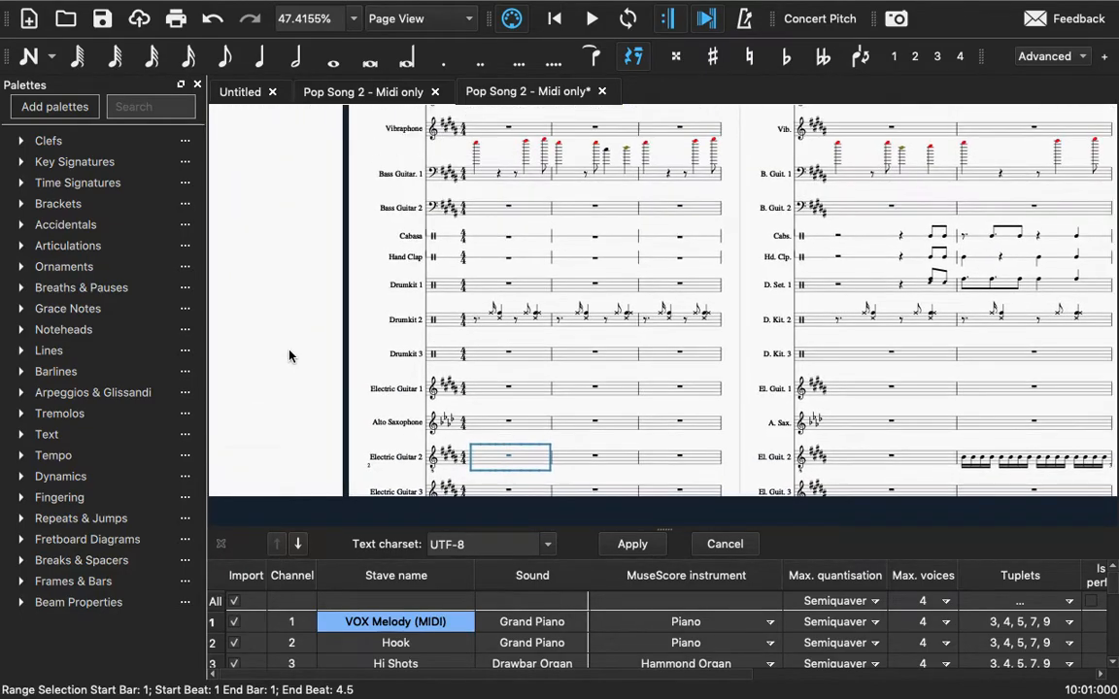
pyautogui.scroll(4, 290, 356)
pyautogui.hscroll(-1, 290, 355)
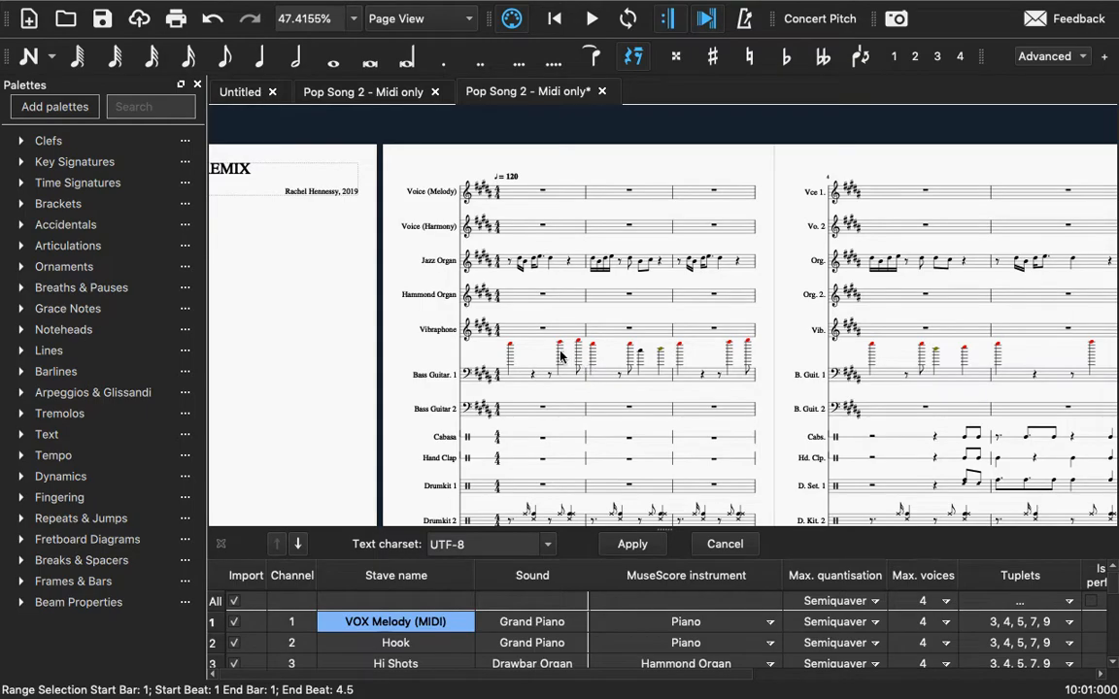
pyautogui.click(514, 381)
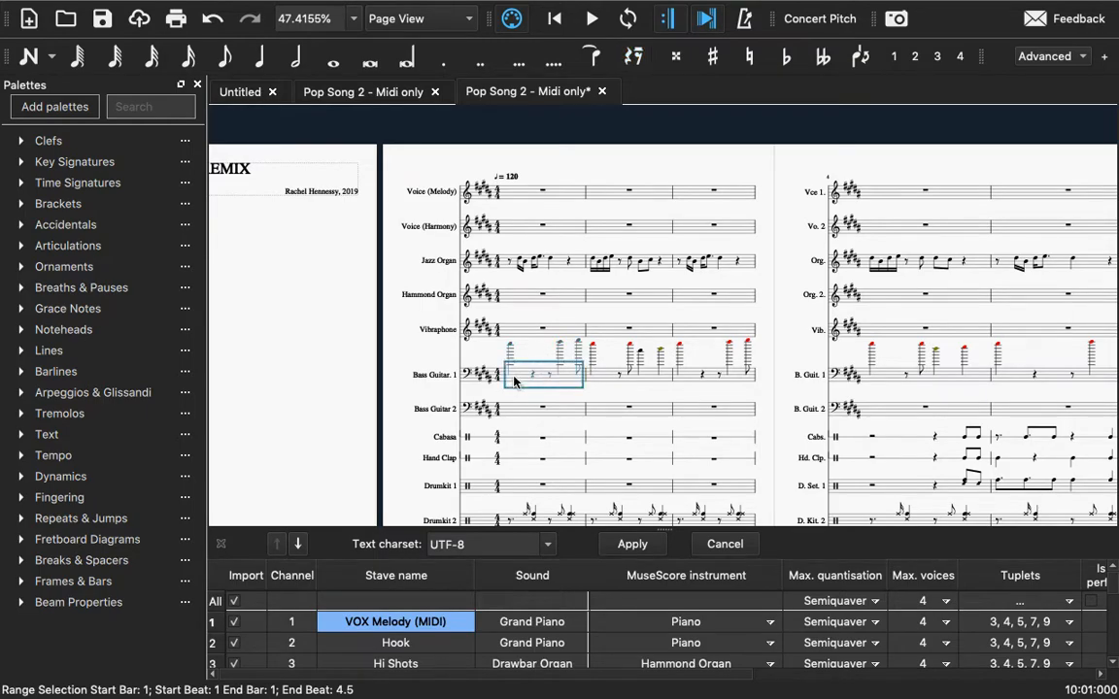
# Step: Extend the Bass Guitar 1 selection through to the final bar 74
pyautogui.hotkey('shift', 'Right')
pyautogui.hotkey('shift', 'Right')
pyautogui.hotkey('shift', 'Right')
pyautogui.hotkey('shift', 'Right')
pyautogui.hotkey('shift', 'Right')
pyautogui.hotkey('shift', 'Right')
pyautogui.hotkey('shift', 'Right')
pyautogui.hotkey('shift', 'Right')
pyautogui.hotkey('shift', 'Right')
pyautogui.hotkey('shift', 'Right')
pyautogui.hotkey('shift', 'Right')
pyautogui.hotkey('shift', 'Right')
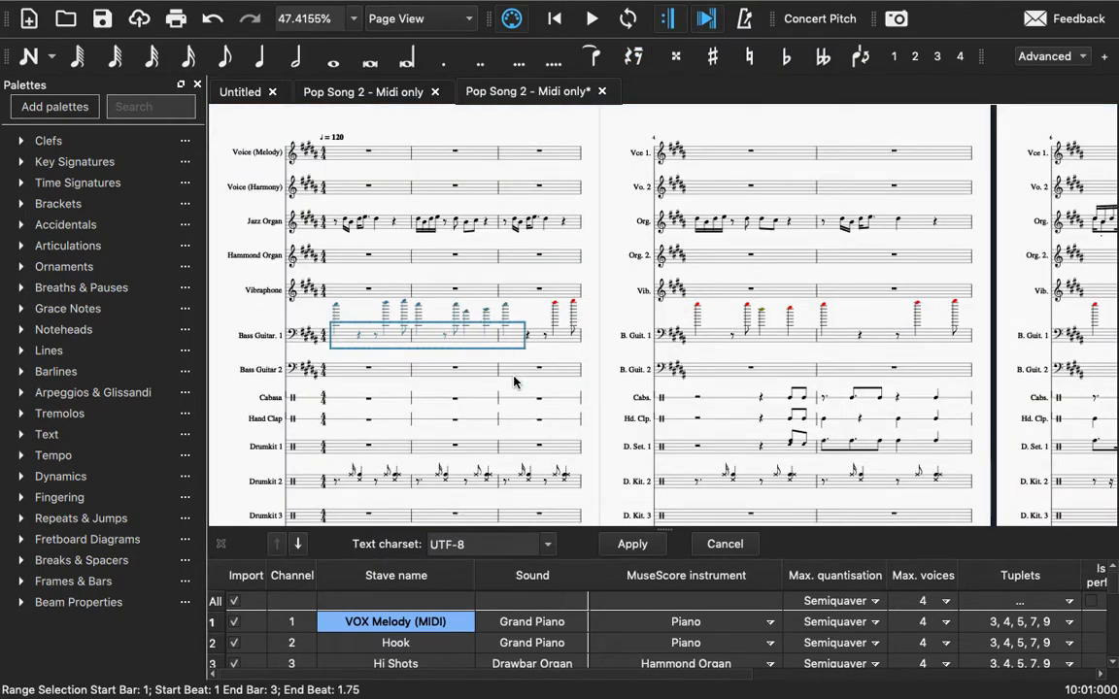
pyautogui.hotkey('shift', 'Right')
pyautogui.hotkey('shift', 'Right')
pyautogui.hotkey('shift', 'Right')
pyautogui.hotkey('shift', 'Right')
pyautogui.hotkey('shift', 'Right')
pyautogui.hotkey('shift', 'Right')
pyautogui.hotkey('shift', 'Right')
pyautogui.hotkey('shift', 'Right')
pyautogui.hotkey('shift', 'Right')
pyautogui.hotkey('shift', 'Right')
pyautogui.hotkey('shift', 'Right')
pyautogui.hotkey('shift', 'Right')
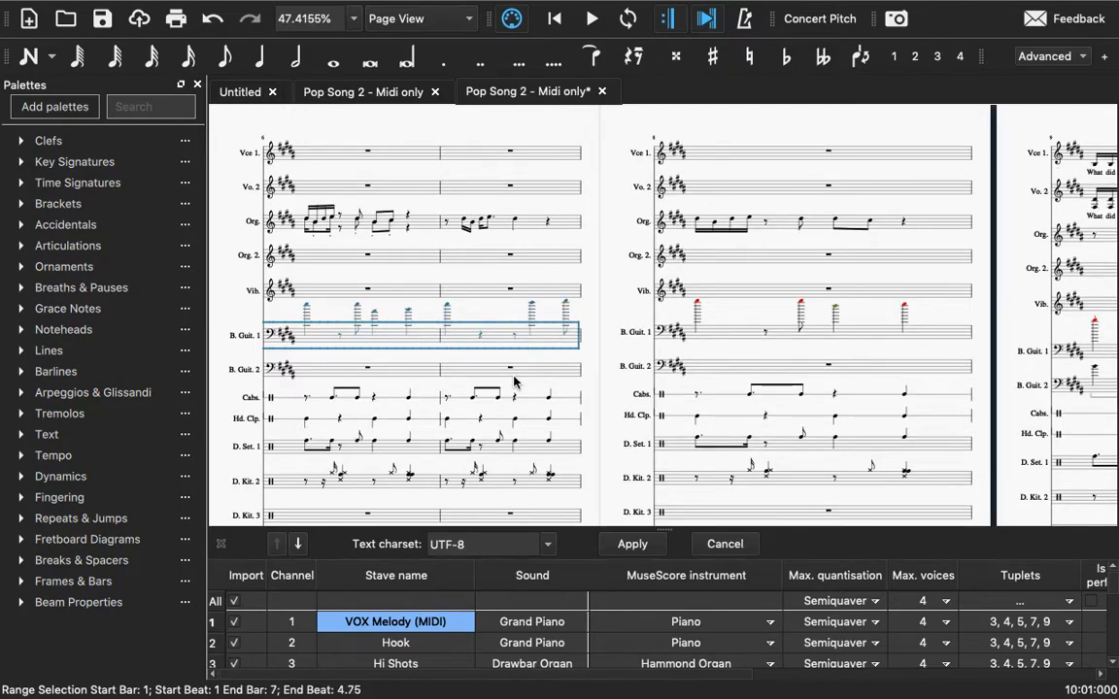
pyautogui.hotkey('shift', 'Right')
pyautogui.hotkey('shift', 'Right')
pyautogui.hotkey('shift', 'Right')
pyautogui.hotkey('shift', 'Right')
pyautogui.hotkey('shift', 'Right')
pyautogui.hotkey('shift', 'Right')
pyautogui.hotkey('shift', 'Right')
pyautogui.hotkey('shift', 'Right')
pyautogui.hotkey('shift', 'Right')
pyautogui.hotkey('shift', 'Right')
pyautogui.hotkey('shift', 'Right')
pyautogui.hotkey('shift', 'Right')
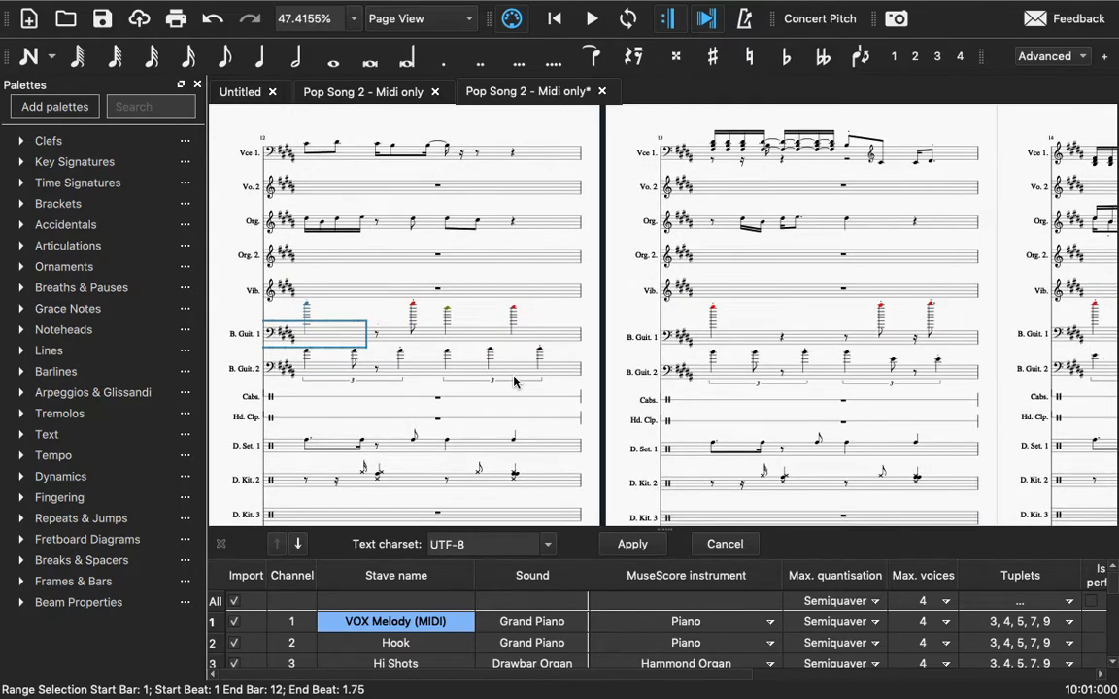
pyautogui.hotkey('shift', 'Right')
pyautogui.hotkey('shift', 'Right')
pyautogui.hotkey('shift', 'Right')
pyautogui.hotkey('shift', 'Right')
pyautogui.hotkey('shift', 'Right')
pyautogui.hotkey('shift', 'Right')
pyautogui.hotkey('shift', 'Right')
pyautogui.hotkey('shift', 'Right')
pyautogui.hotkey('shift', 'Right')
pyautogui.hotkey('shift', 'Right')
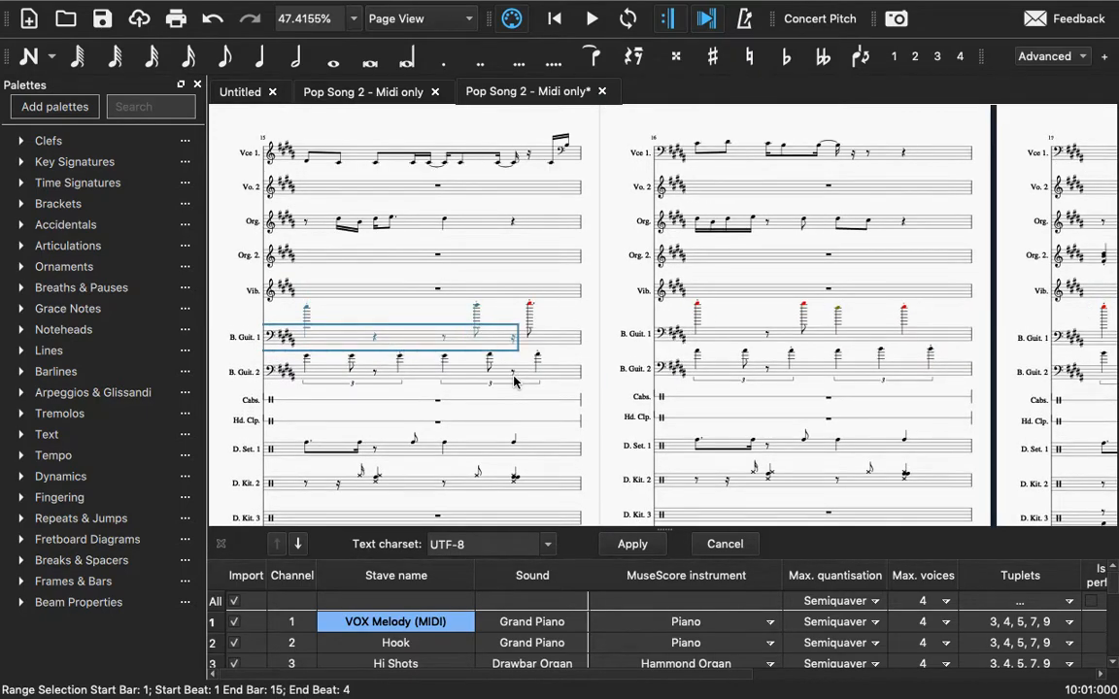
pyautogui.hotkey('shift', 'Right')
pyautogui.hotkey('shift', 'Right')
pyautogui.hotkey('shift', 'Right')
pyautogui.hotkey('shift', 'Right')
pyautogui.hotkey('shift', 'Right')
pyautogui.hotkey('shift', 'Right')
pyautogui.hotkey('shift', 'Right')
pyautogui.hotkey('shift', 'Right')
pyautogui.hotkey('shift', 'Right')
pyautogui.hotkey('shift', 'Right')
pyautogui.hotkey('shift', 'Right')
pyautogui.hotkey('shift', 'Right')
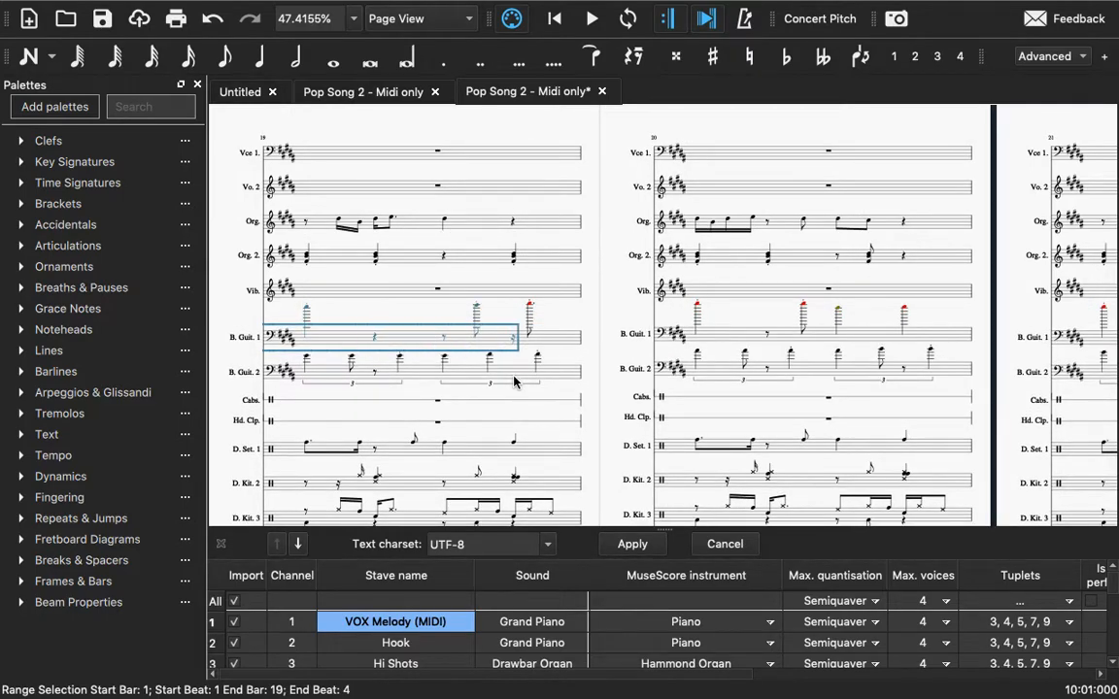
pyautogui.hotkey('shift', 'Right')
pyautogui.hotkey('shift', 'Right')
pyautogui.hotkey('shift', 'Right')
pyautogui.hotkey('shift', 'Right')
pyautogui.hotkey('shift', 'Right')
pyautogui.hotkey('shift', 'Right')
pyautogui.hotkey('shift', 'Right')
pyautogui.hotkey('shift', 'Right')
pyautogui.hotkey('shift', 'Right')
pyautogui.hotkey('shift', 'Right')
pyautogui.hotkey('shift', 'Right')
pyautogui.hotkey('shift', 'Right')
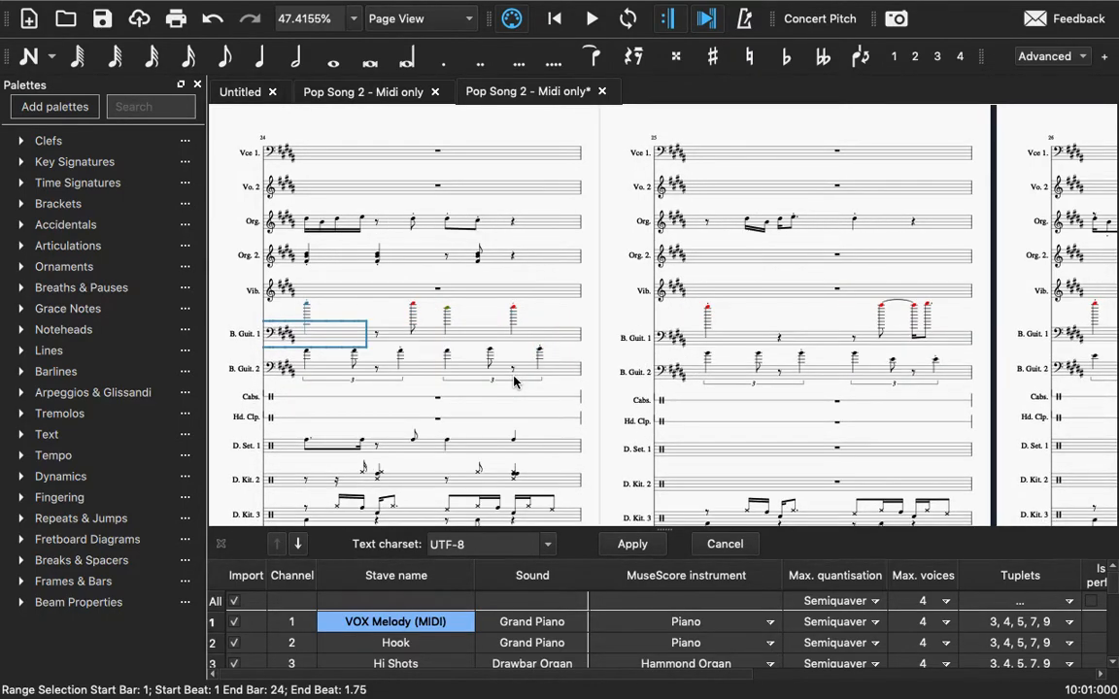
pyautogui.hotkey('shift', 'Right')
pyautogui.hotkey('shift', 'Right')
pyautogui.hotkey('shift', 'Right')
pyautogui.hotkey('shift', 'Right')
pyautogui.hotkey('shift', 'Right')
pyautogui.hotkey('shift', 'Right')
pyautogui.hotkey('shift', 'Right')
pyautogui.hotkey('shift', 'Right')
pyautogui.hotkey('shift', 'Right')
pyautogui.hotkey('shift', 'Right')
pyautogui.hotkey('shift', 'Right')
pyautogui.hotkey('shift', 'Right')
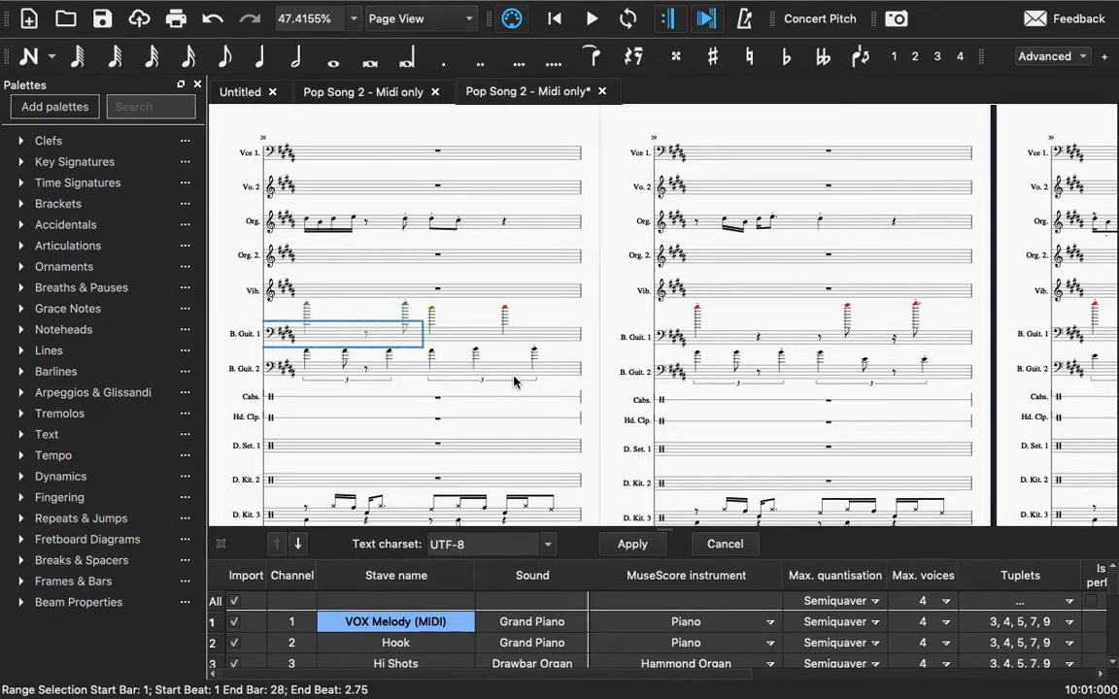
pyautogui.hotkey('shift', 'Right')
pyautogui.hotkey('shift', 'Right')
pyautogui.hotkey('shift', 'Right')
pyautogui.hotkey('shift', 'Right')
pyautogui.hotkey('shift', 'Right')
pyautogui.hotkey('shift', 'Right')
pyautogui.hotkey('shift', 'Right')
pyautogui.hotkey('shift', 'Right')
pyautogui.hotkey('shift', 'Right')
pyautogui.hotkey('shift', 'Right')
pyautogui.hotkey('shift', 'Right')
pyautogui.hotkey('shift', 'Right')
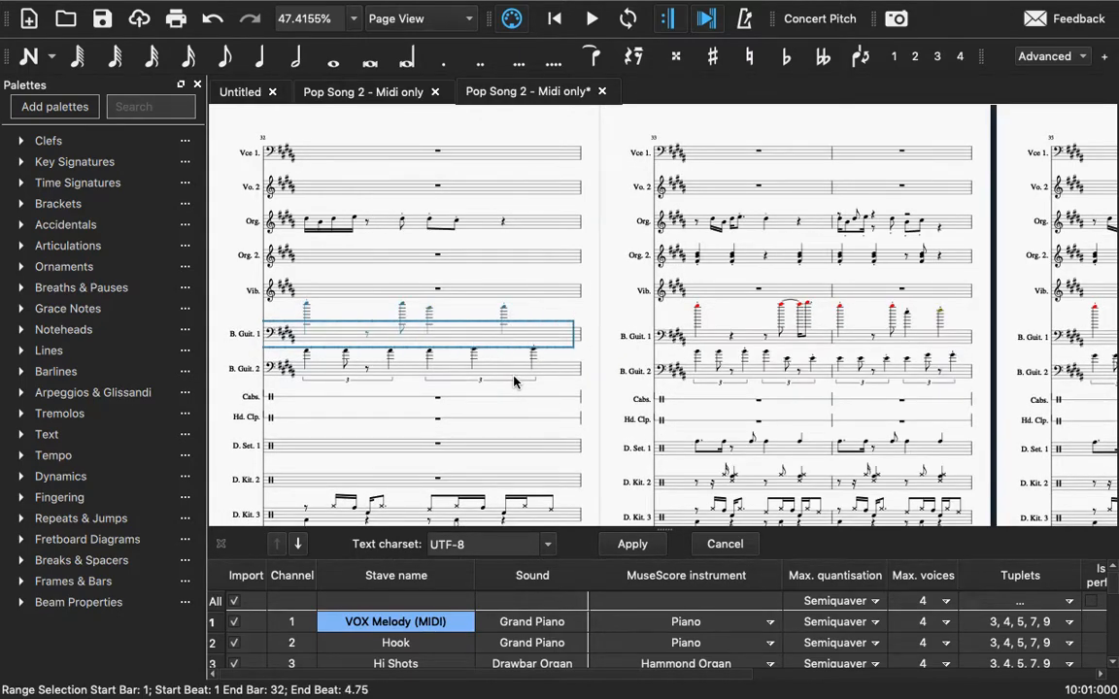
pyautogui.hotkey('shift', 'Right')
pyautogui.hotkey('shift', 'Right')
pyautogui.hotkey('shift', 'Right')
pyautogui.hotkey('shift', 'Right')
pyautogui.hotkey('shift', 'Right')
pyautogui.hotkey('shift', 'Right')
pyautogui.hotkey('shift', 'Right')
pyautogui.hotkey('shift', 'Right')
pyautogui.hotkey('shift', 'Right')
pyautogui.hotkey('shift', 'Right')
pyautogui.hotkey('shift', 'Right')
pyautogui.hotkey('shift', 'Right')
pyautogui.hotkey('shift', 'Right')
pyautogui.hotkey('shift', 'Right')
pyautogui.hotkey('shift', 'Right')
pyautogui.hotkey('shift', 'Right')
pyautogui.hotkey('shift', 'Right')
pyautogui.hotkey('shift', 'Right')
pyautogui.hotkey('shift', 'Right')
pyautogui.hotkey('shift', 'Right')
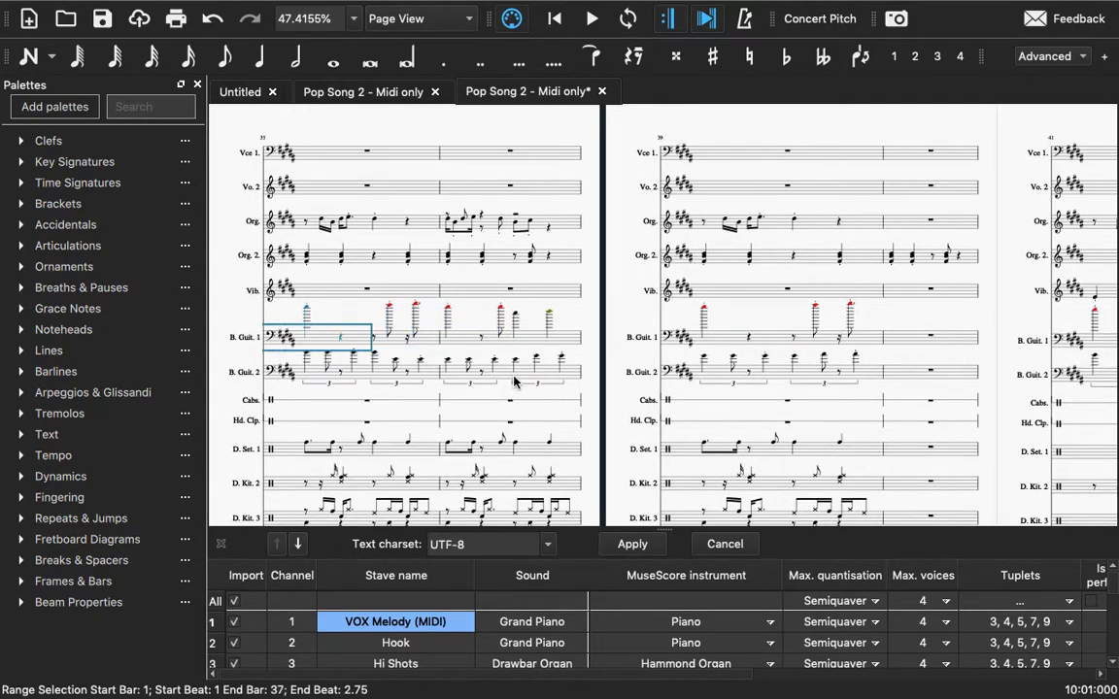
pyautogui.hotkey('shift', 'Right')
pyautogui.hotkey('shift', 'Right')
pyautogui.hotkey('shift', 'Right')
pyautogui.hotkey('shift', 'Right')
pyautogui.hotkey('shift', 'Right')
pyautogui.hotkey('shift', 'Right')
pyautogui.hotkey('shift', 'Right')
pyautogui.hotkey('shift', 'Right')
pyautogui.hotkey('shift', 'Right')
pyautogui.hotkey('shift', 'Right')
pyautogui.hotkey('shift', 'Right')
pyautogui.hotkey('shift', 'Right')
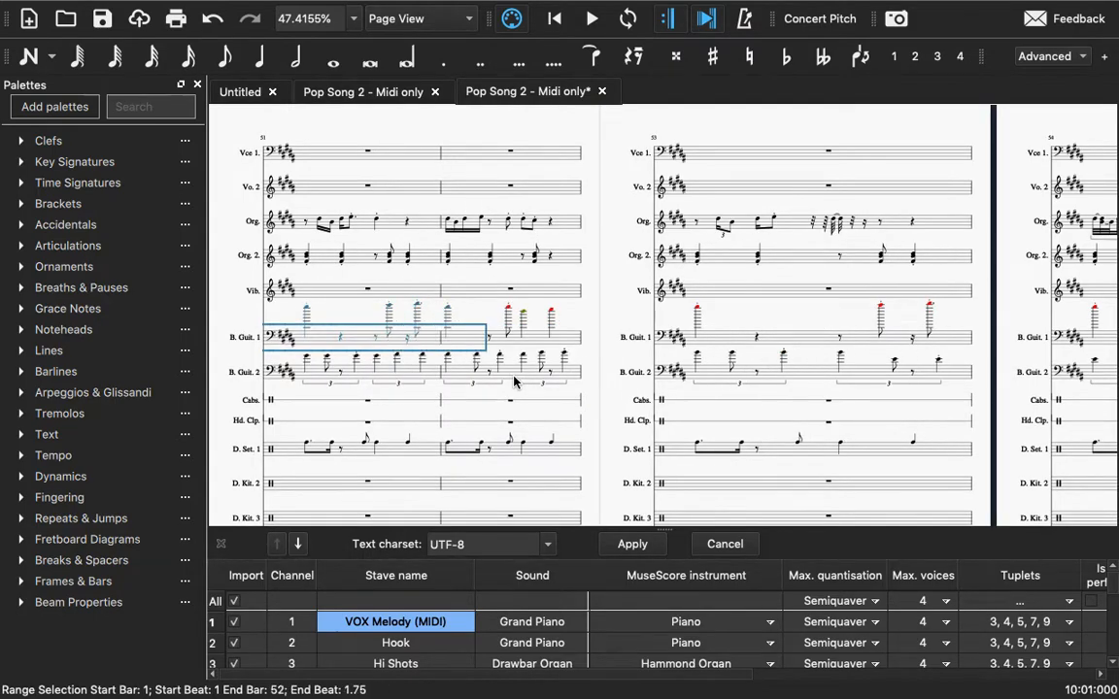
pyautogui.hotkey('shift', 'Right')
pyautogui.hotkey('shift', 'Right')
pyautogui.hotkey('shift', 'Right')
pyautogui.hotkey('shift', 'Right')
pyautogui.hotkey('shift', 'Right')
pyautogui.hotkey('shift', 'Right')
pyautogui.hotkey('shift', 'Right')
pyautogui.hotkey('shift', 'Right')
pyautogui.hotkey('shift', 'Right')
pyautogui.hotkey('shift', 'Right')
pyautogui.hotkey('shift', 'Right')
pyautogui.hotkey('shift', 'Right')
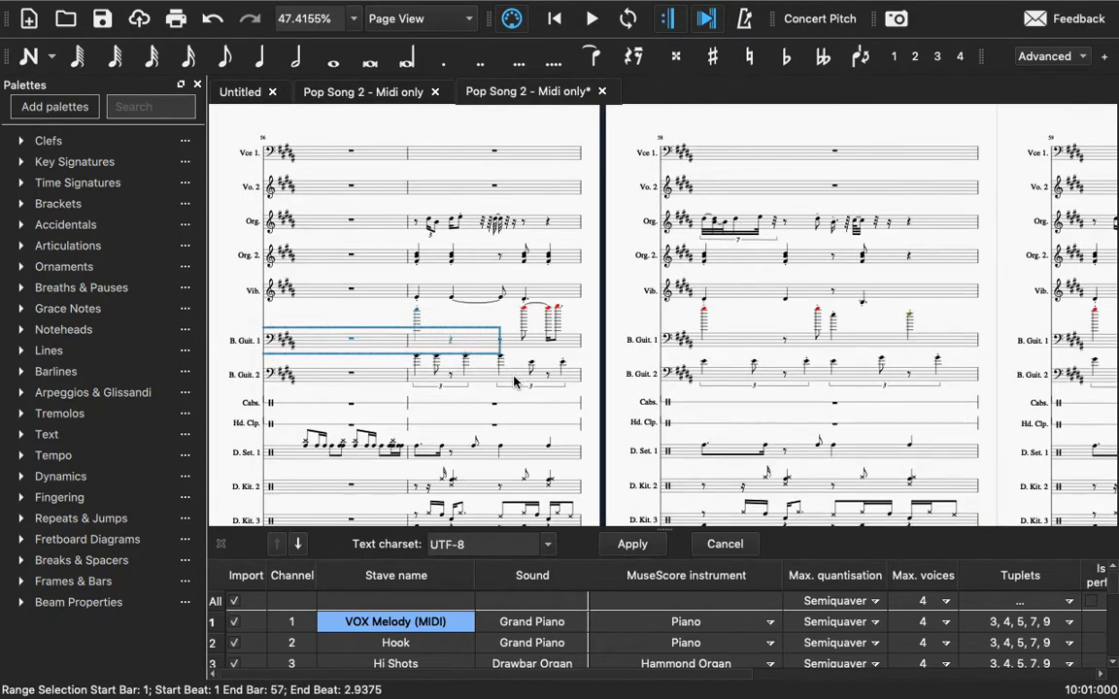
pyautogui.hotkey('shift', 'Right')
pyautogui.hotkey('shift', 'Right')
pyautogui.hotkey('shift', 'Right')
pyautogui.hotkey('shift', 'Right')
pyautogui.hotkey('shift', 'Right')
pyautogui.hotkey('shift', 'Right')
pyautogui.hotkey('shift', 'Right')
pyautogui.hotkey('shift', 'Right')
pyautogui.hotkey('shift', 'Right')
pyautogui.hotkey('shift', 'Right')
pyautogui.hotkey('shift', 'Right')
pyautogui.hotkey('shift', 'Right')
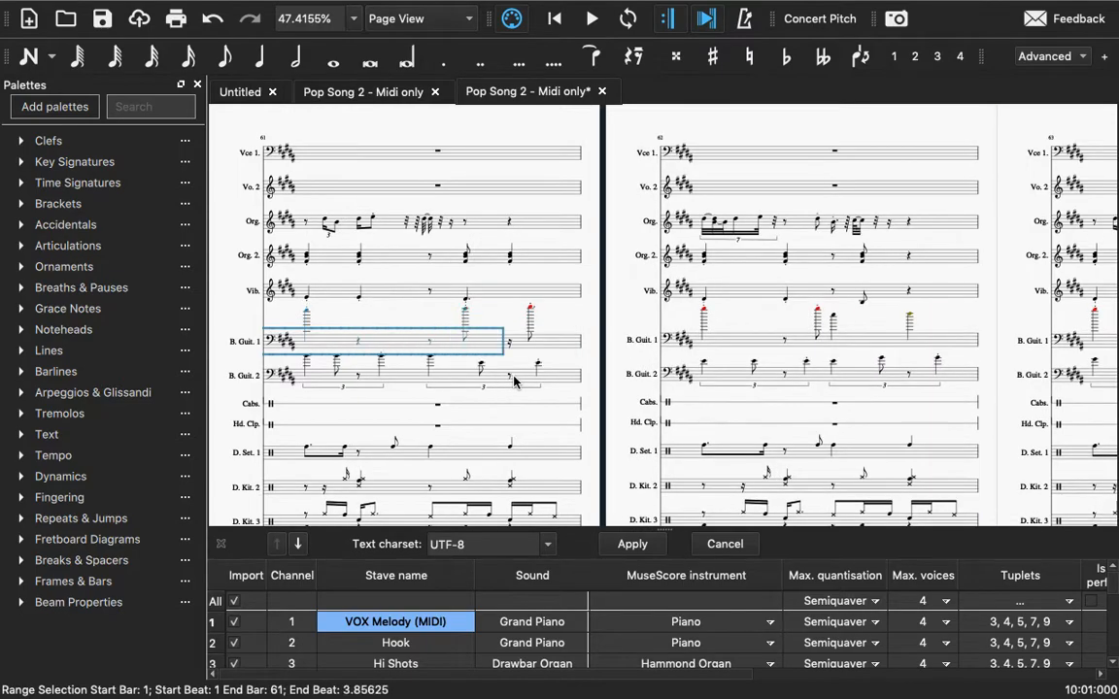
pyautogui.hotkey('shift', 'Right')
pyautogui.hotkey('shift', 'Right')
pyautogui.hotkey('shift', 'Right')
pyautogui.hotkey('shift', 'Right')
pyautogui.hotkey('shift', 'Right')
pyautogui.hotkey('shift', 'Right')
pyautogui.hotkey('shift', 'Right')
pyautogui.hotkey('shift', 'Right')
pyautogui.hotkey('shift', 'Right')
pyautogui.hotkey('shift', 'Right')
pyautogui.hotkey('shift', 'Right')
pyautogui.hotkey('shift', 'Right')
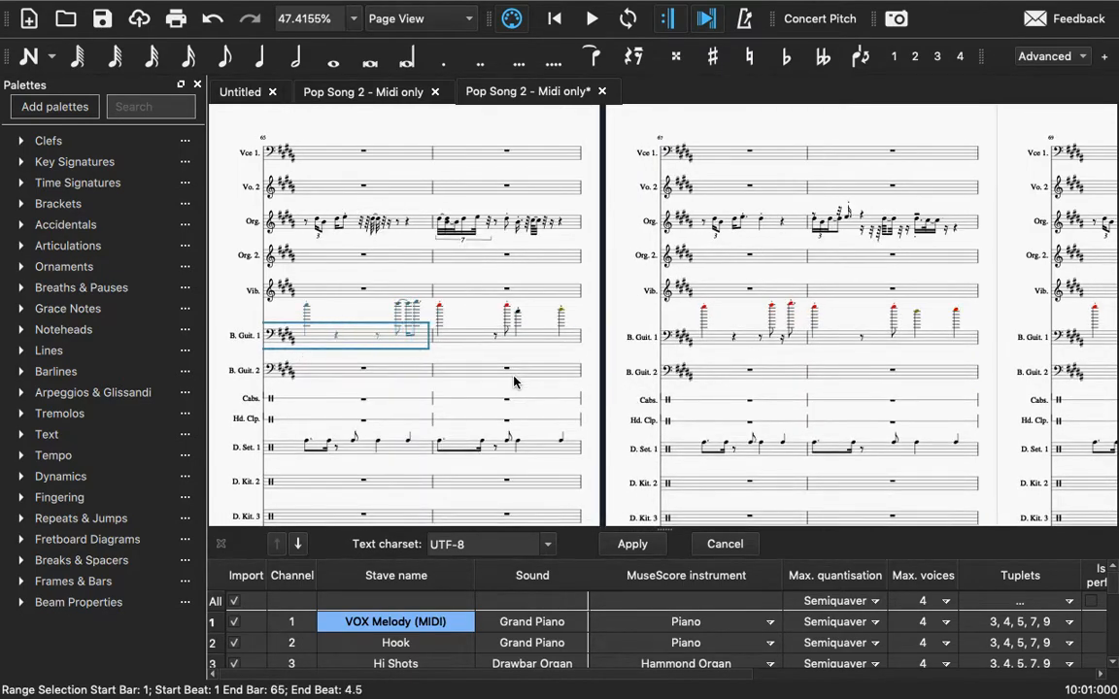
pyautogui.hotkey('shift', 'Right')
pyautogui.hotkey('shift', 'Right')
pyautogui.hotkey('shift', 'Right')
pyautogui.hotkey('shift', 'Right')
pyautogui.hotkey('shift', 'Right')
pyautogui.hotkey('shift', 'Right')
pyautogui.hotkey('shift', 'Right')
pyautogui.hotkey('shift', 'Right')
pyautogui.hotkey('shift', 'Right')
pyautogui.hotkey('shift', 'Right')
pyautogui.hotkey('shift', 'Right')
pyautogui.hotkey('shift', 'Right')
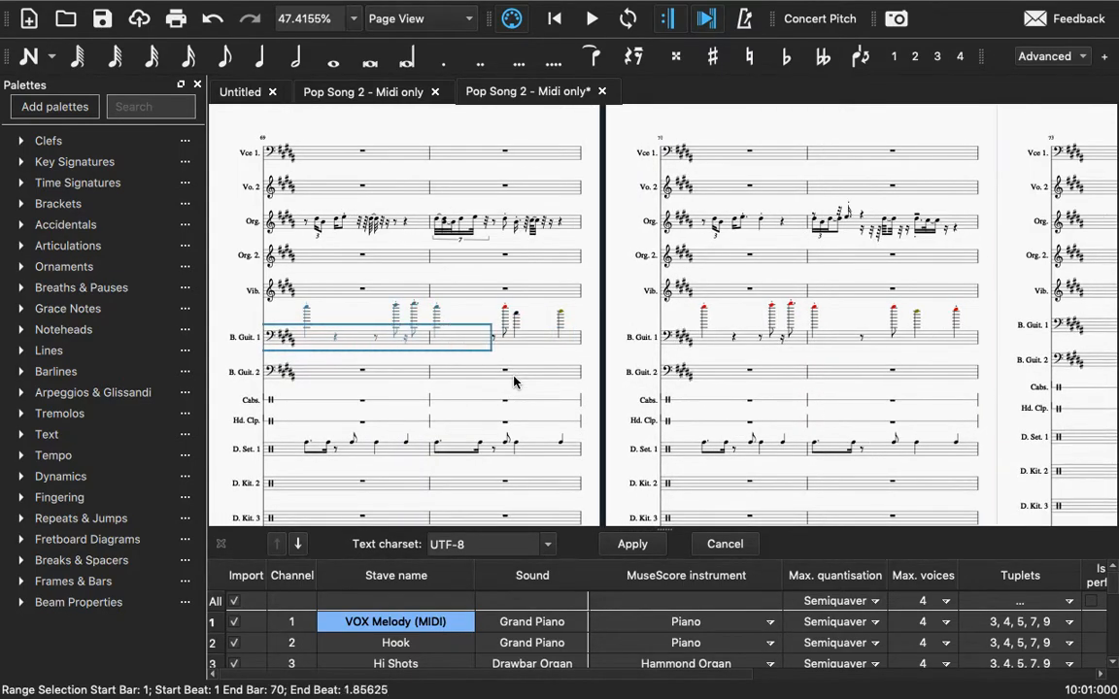
pyautogui.hotkey('shift', 'Right')
pyautogui.hotkey('shift', 'Right')
pyautogui.hotkey('shift', 'Right')
pyautogui.hotkey('shift', 'Right')
pyautogui.hotkey('shift', 'Right')
pyautogui.hotkey('shift', 'Right')
pyautogui.hotkey('shift', 'Right')
pyautogui.hotkey('shift', 'Right')
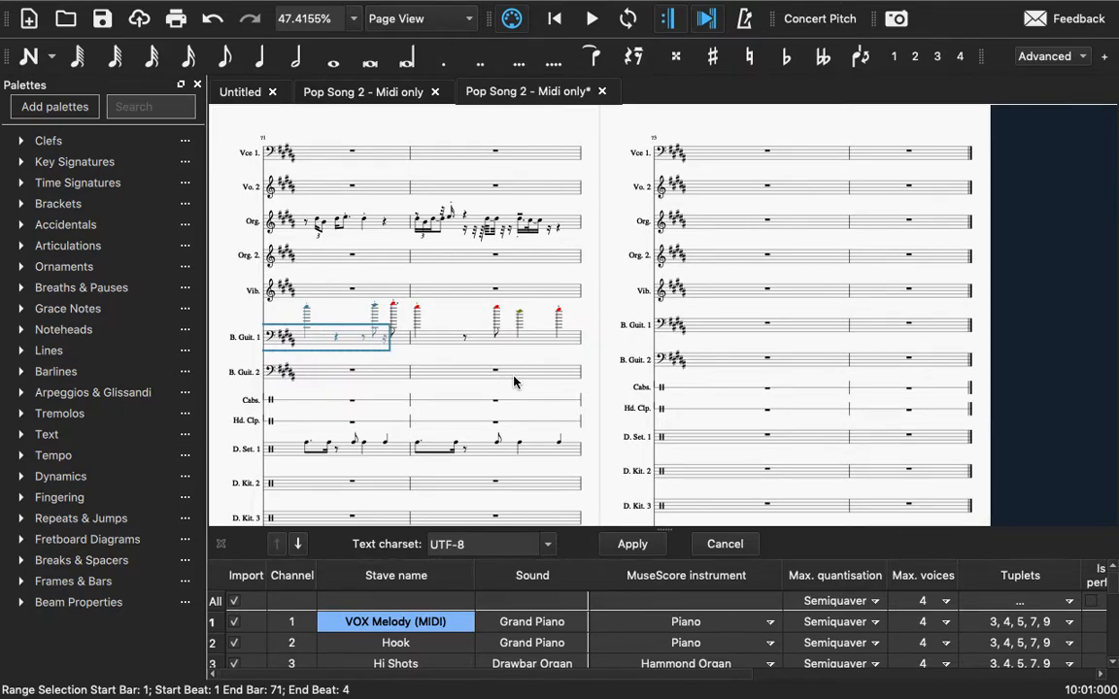
pyautogui.hotkey('shift', 'Right')
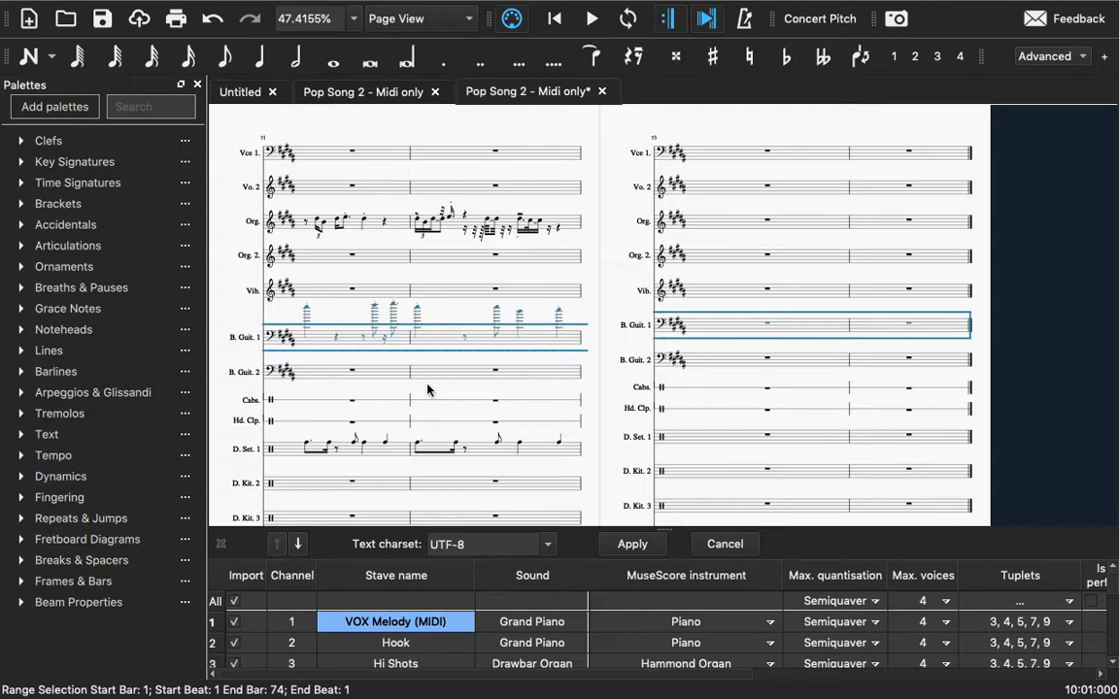
# Step: Scroll back to the first page and expand the Lines palette with hairpins, ottavas and let ring
pyautogui.hscroll(-20, 405, 380)
pyautogui.hscroll(-20, 405, 379)
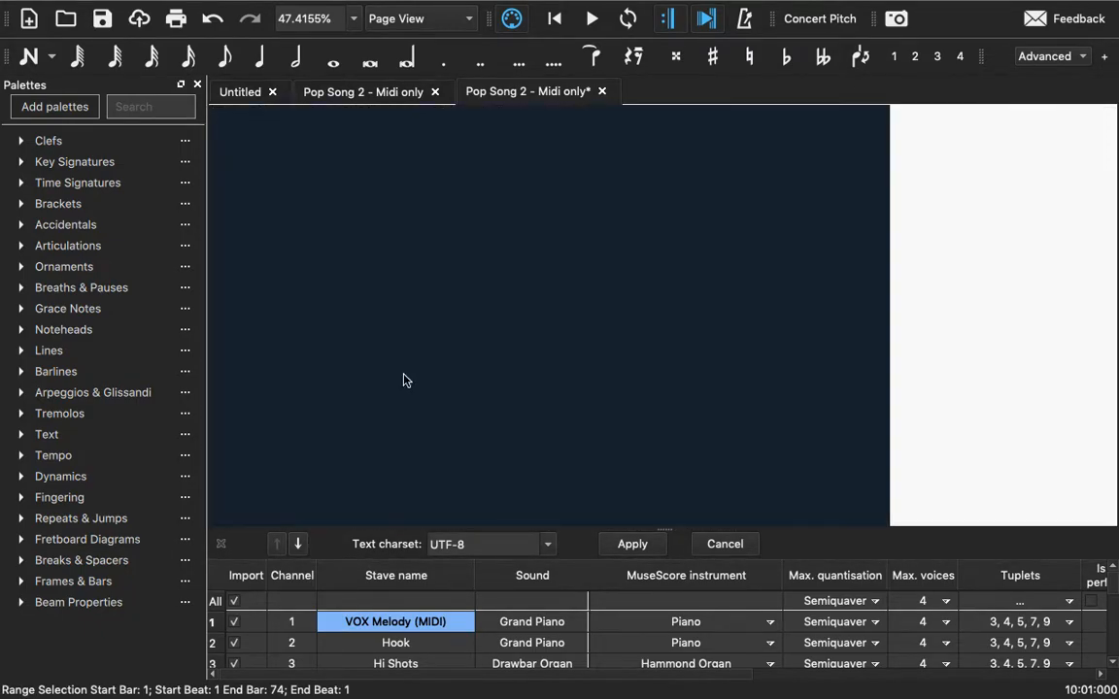
pyautogui.hscroll(10, 405, 380)
pyautogui.scroll(-8, 405, 379)
pyautogui.hscroll(-10, 405, 379)
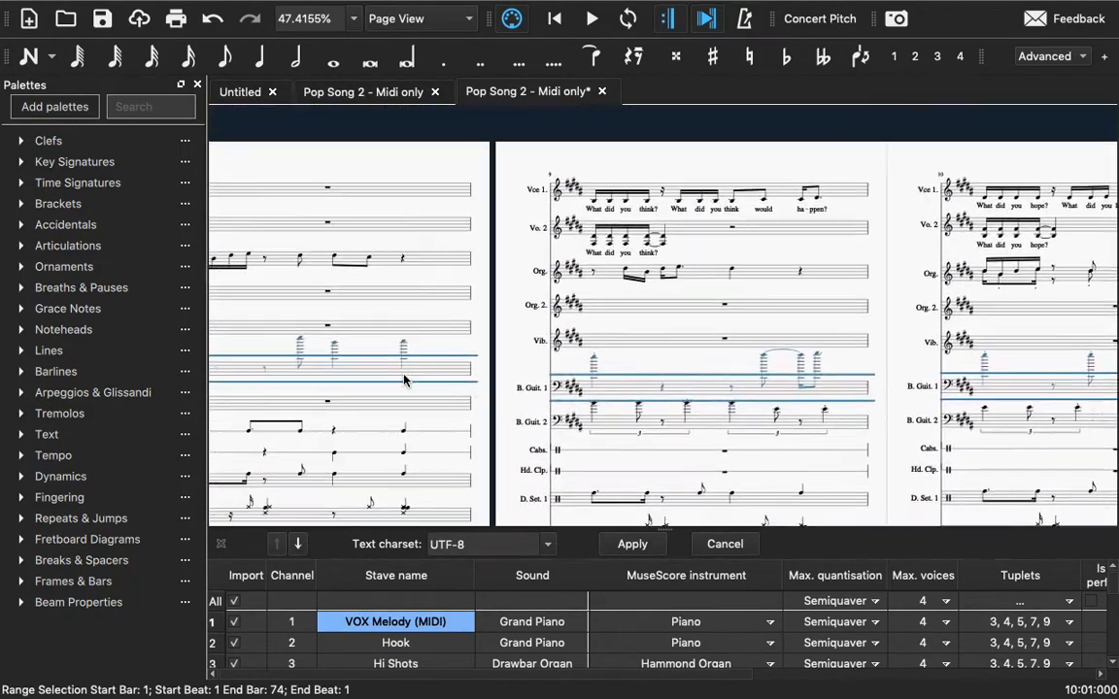
pyautogui.scroll(5, 405, 380)
pyautogui.hscroll(-3, 405, 380)
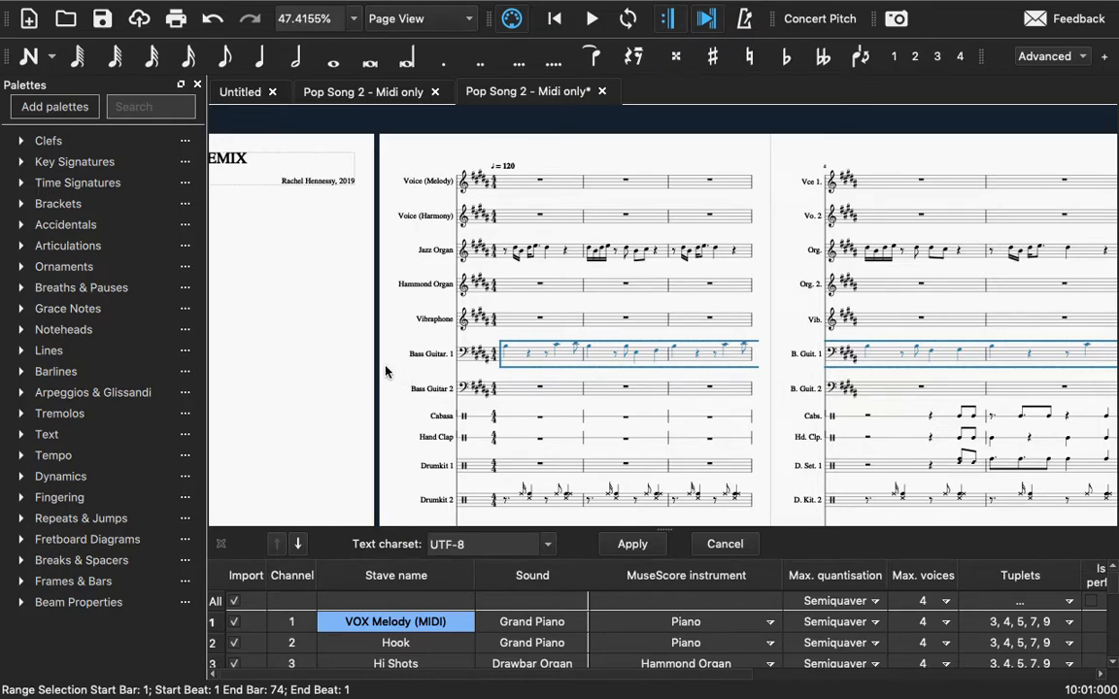
pyautogui.click(21, 352)
pyautogui.scroll(-4, 115, 512)
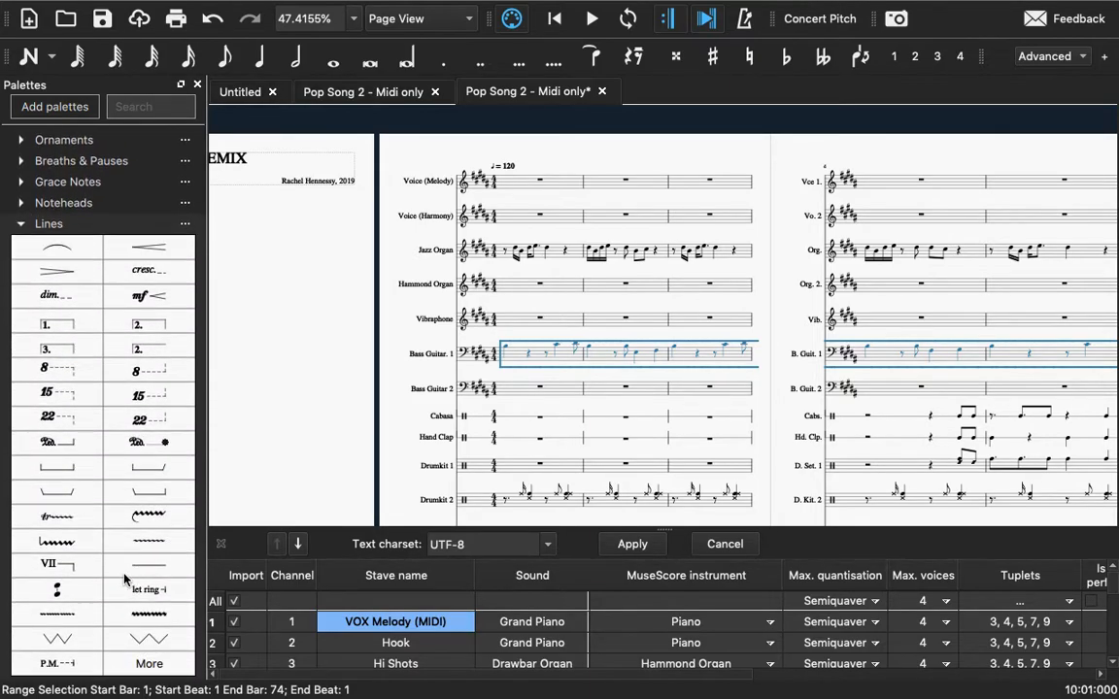
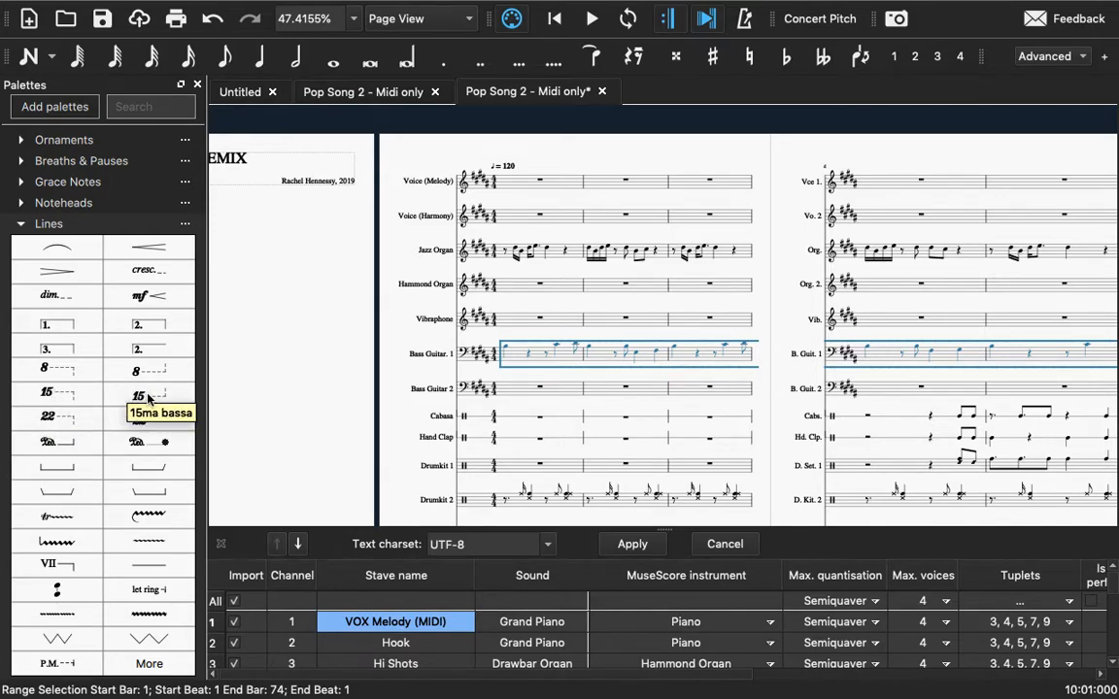
# Step: Apply the 15ma alta line to the selected Bass Guitar 1 bars 1–74 and scroll to check it
pyautogui.click(52, 393)
pyautogui.click(51, 394)
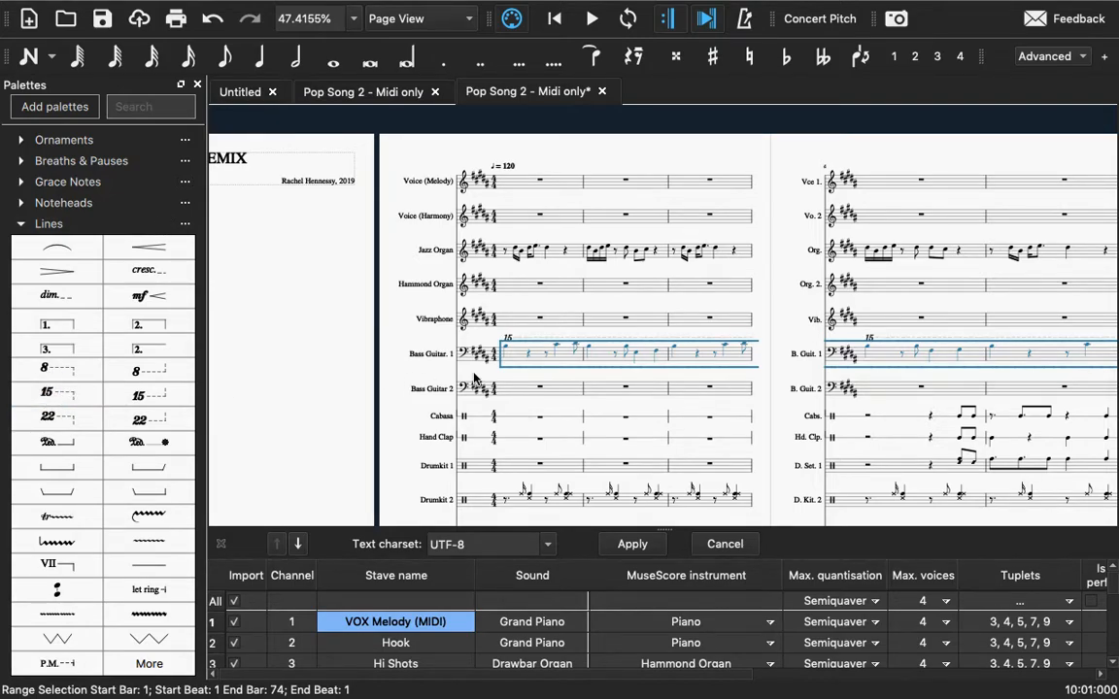
pyautogui.hscroll(10, 502, 351)
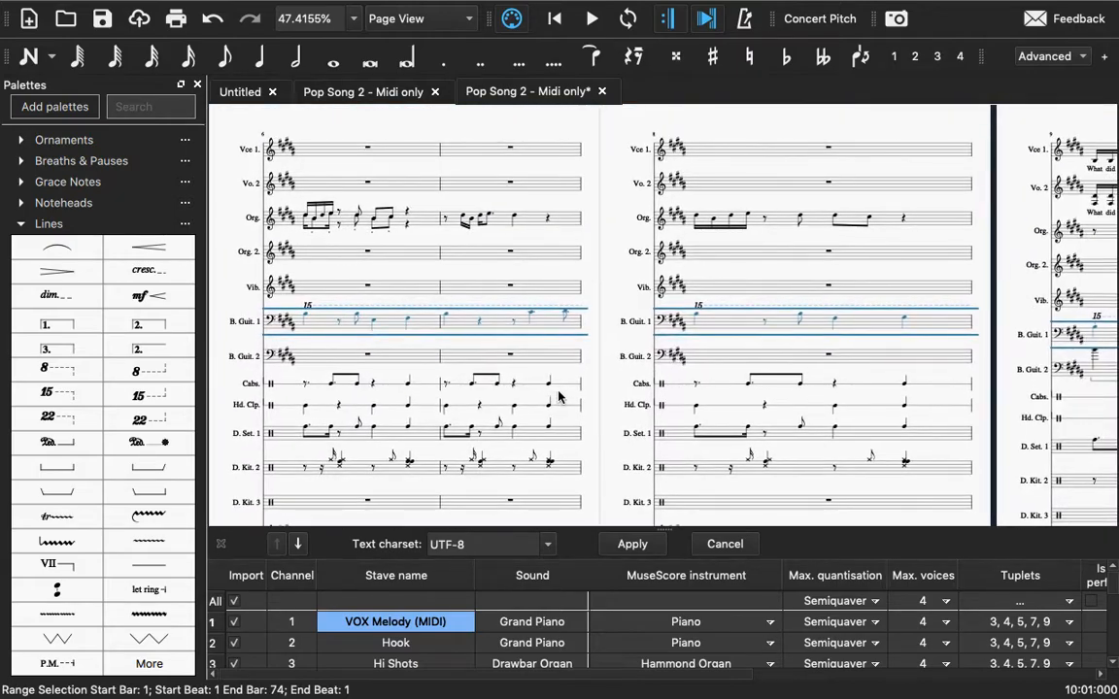
pyautogui.hscroll(10, 559, 397)
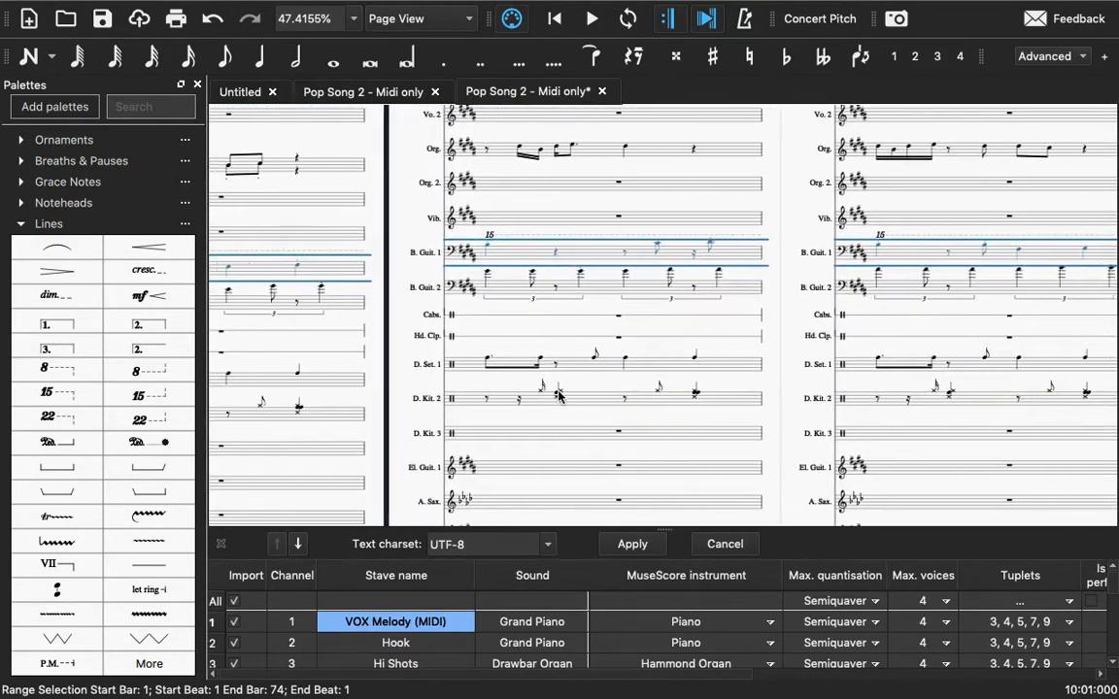
pyautogui.scroll(-5, 558, 396)
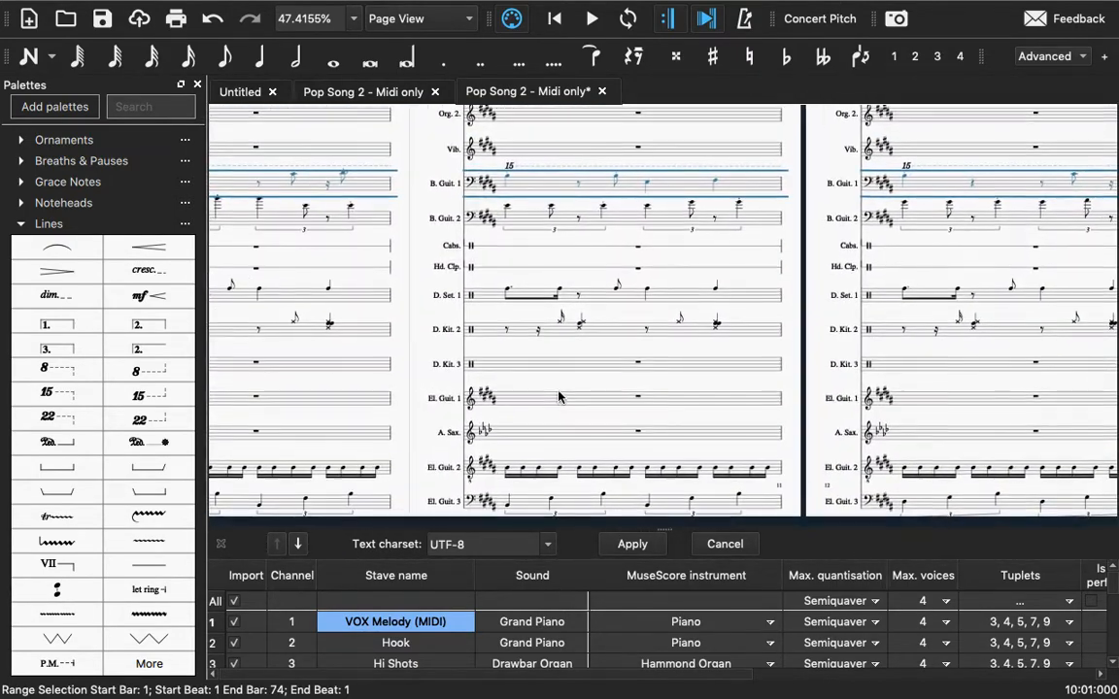
pyautogui.scroll(-10, 558, 397)
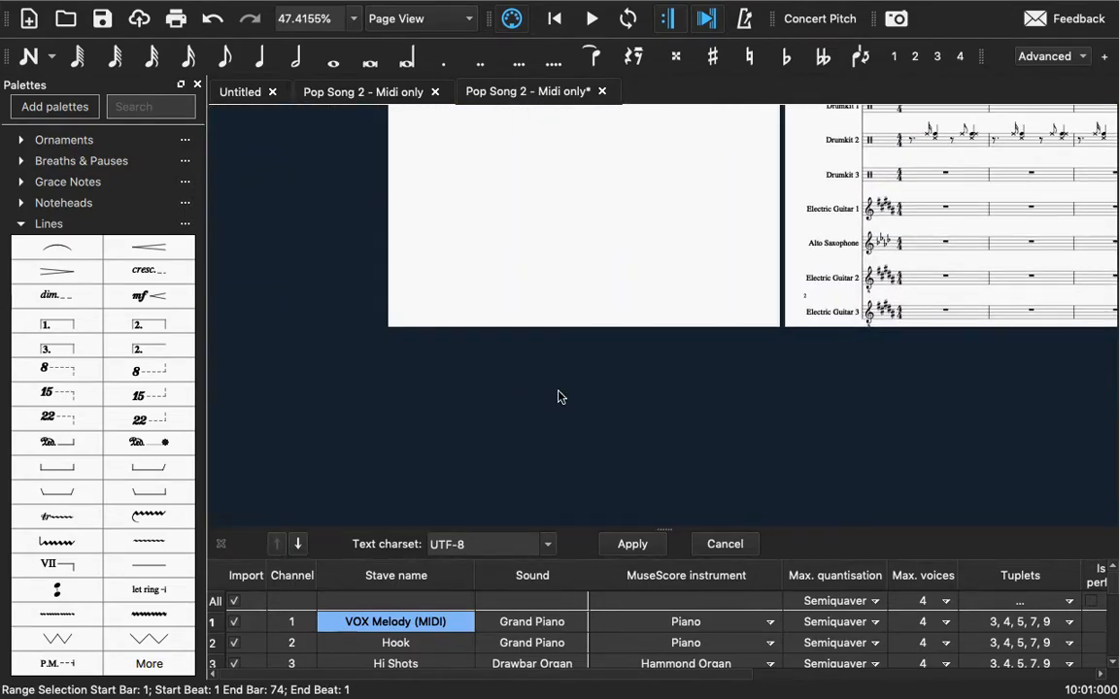
pyautogui.scroll(8, 559, 397)
pyautogui.hscroll(-4, 559, 396)
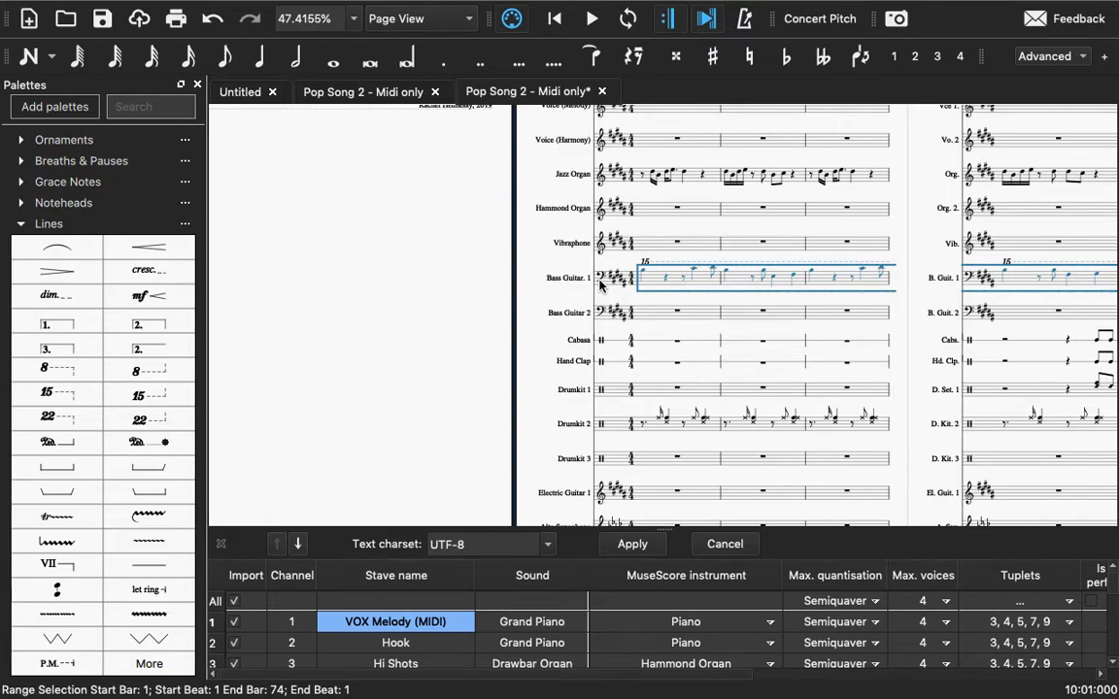
pyautogui.click(22, 223)
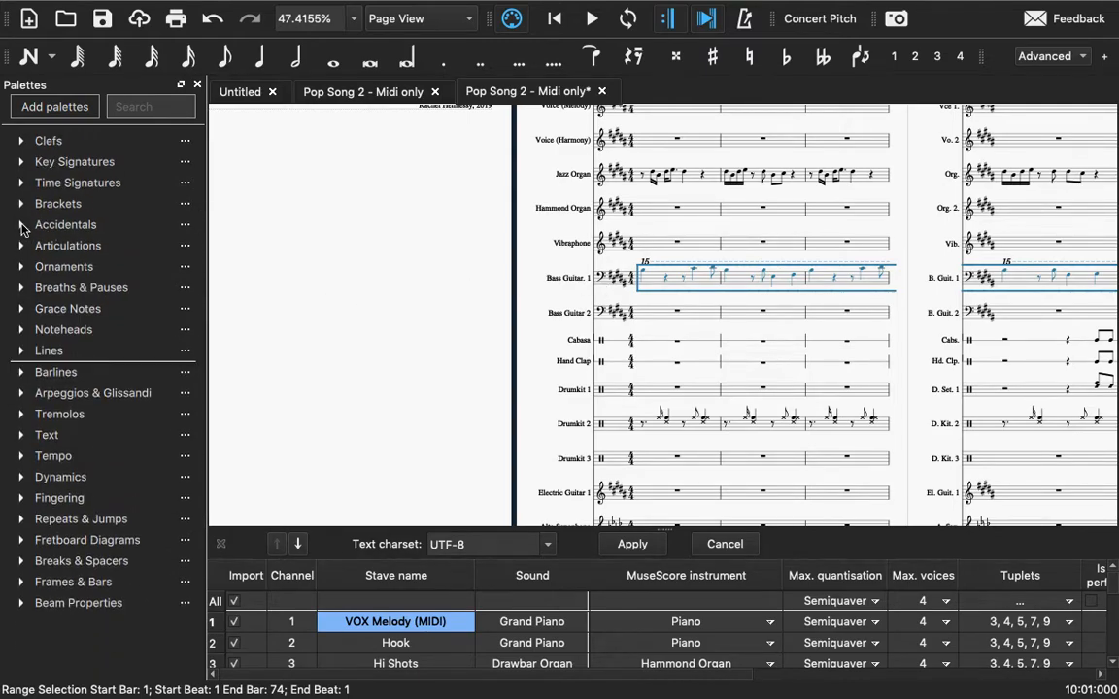
pyautogui.click(586, 279)
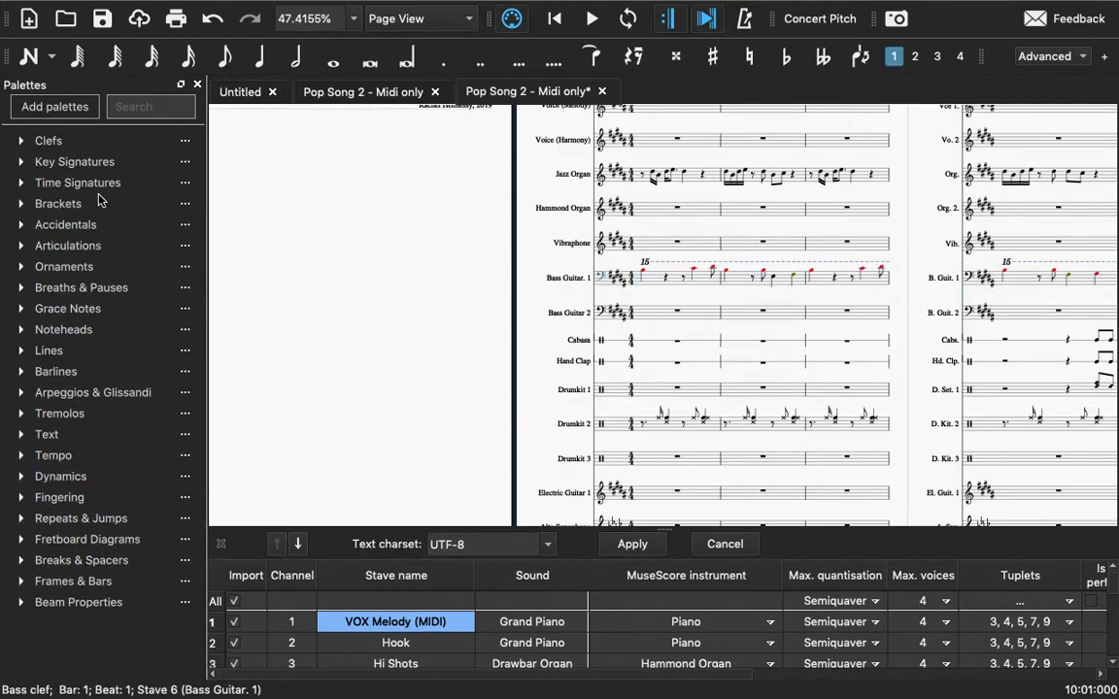
pyautogui.click(19, 141)
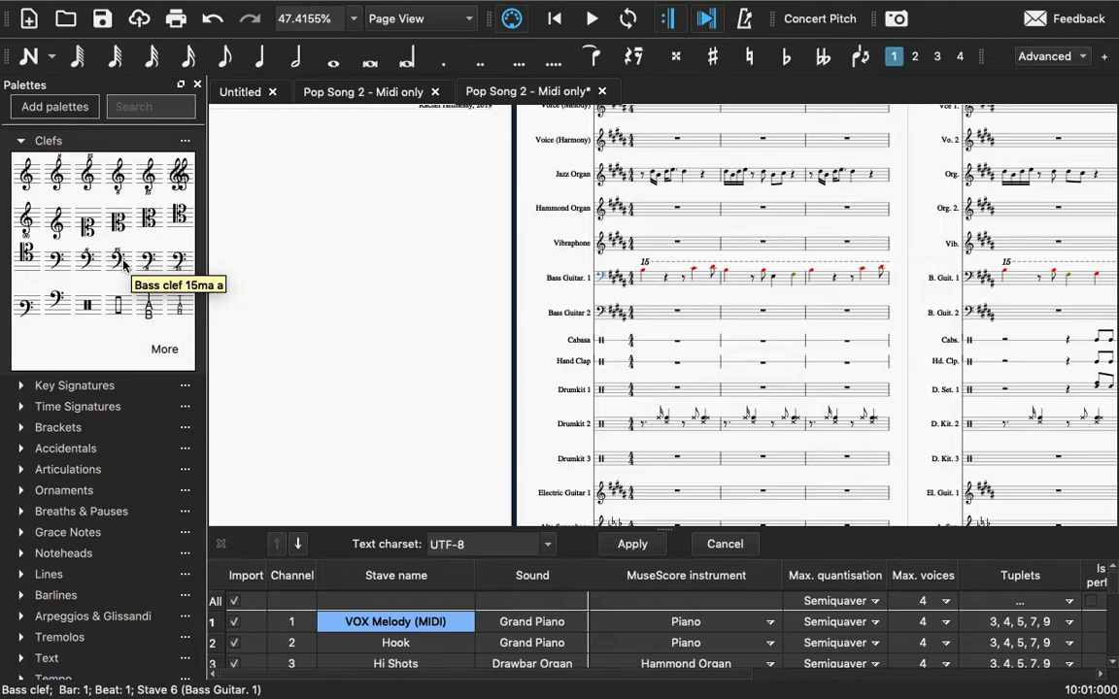
pyautogui.click(653, 264)
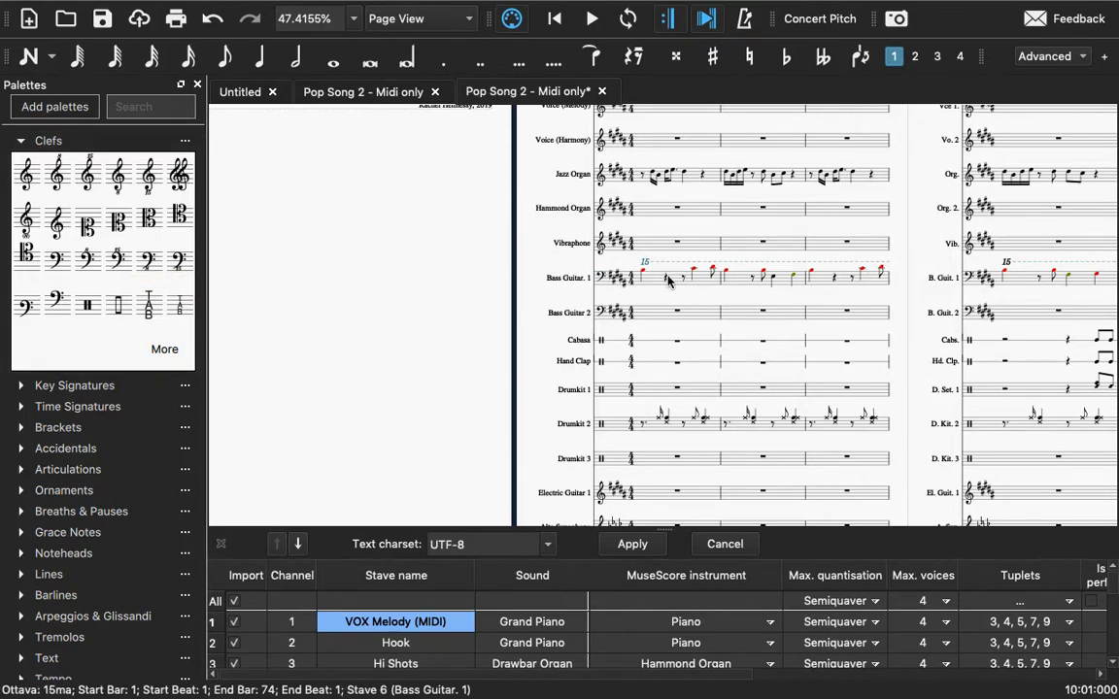
pyautogui.click(651, 283)
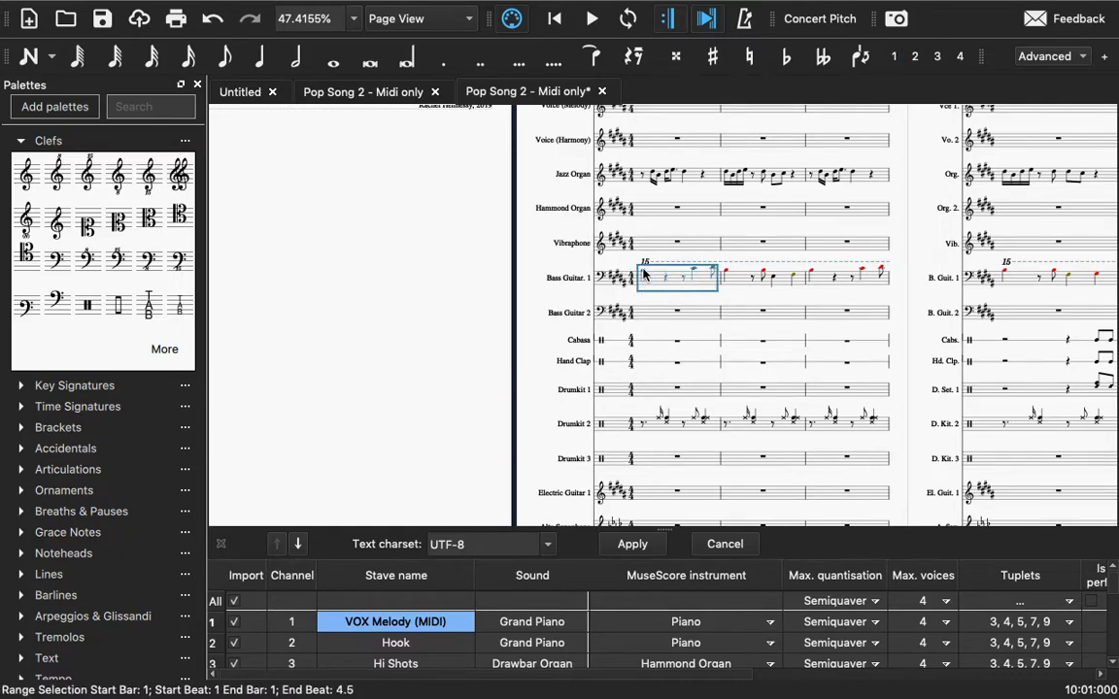
pyautogui.click(643, 274)
pyautogui.click(693, 271)
pyautogui.click(714, 273)
pyautogui.press('Right')
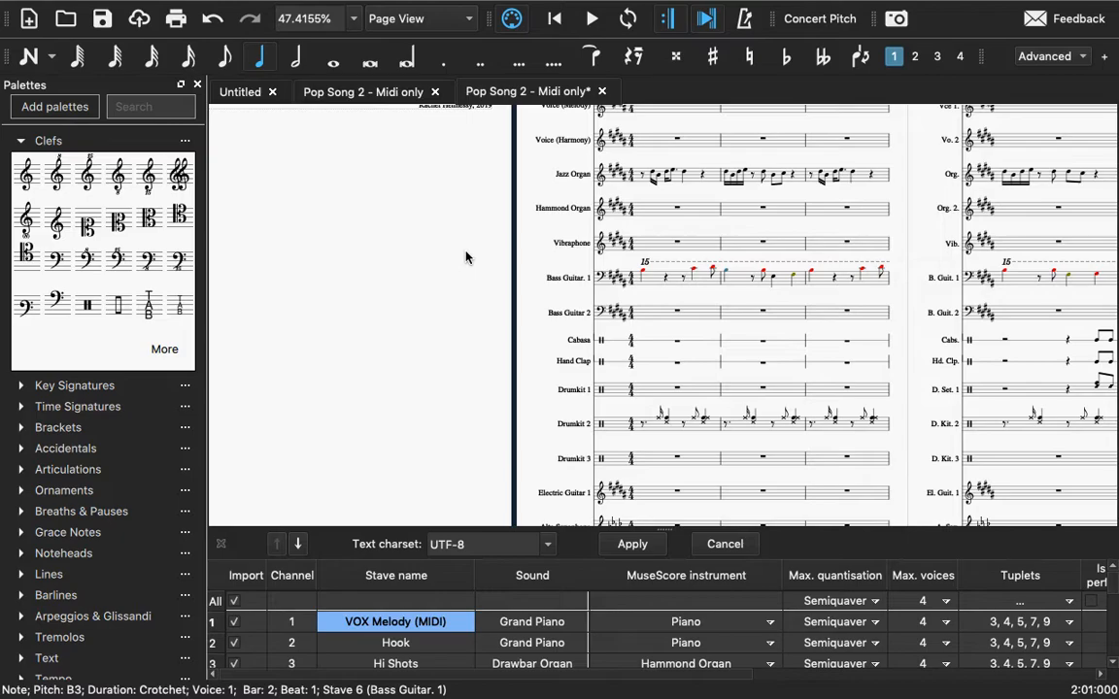
pyautogui.click(692, 272)
pyautogui.click(713, 271)
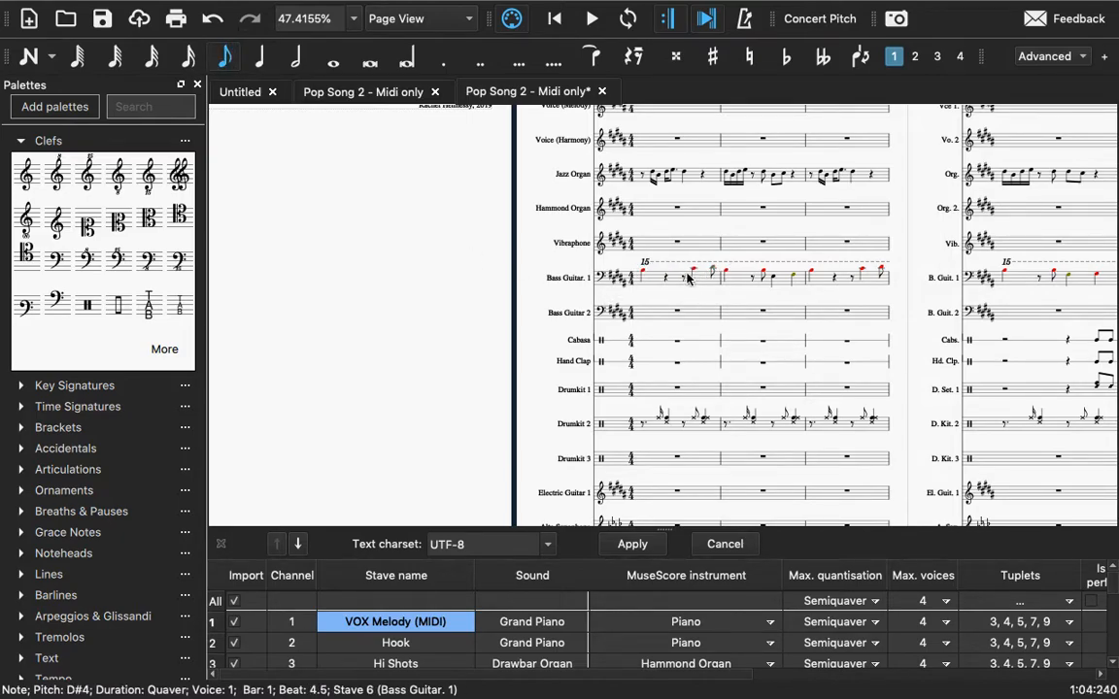
pyautogui.keyDown('shift'); pyautogui.click(654, 282); pyautogui.keyUp('shift')
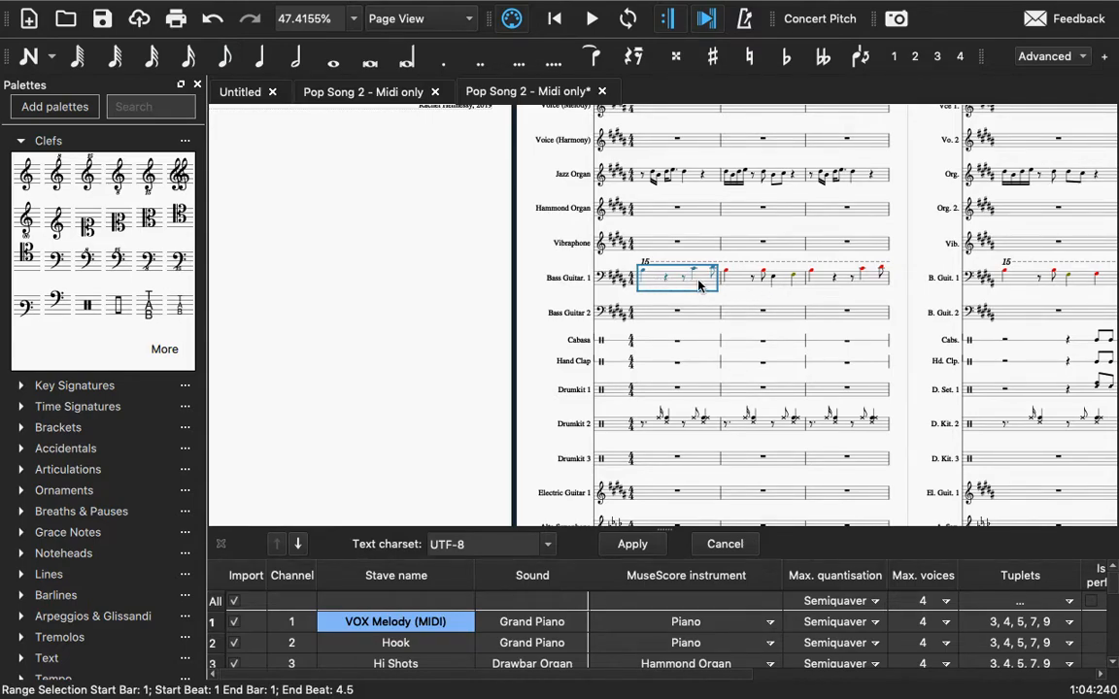
pyautogui.click(553, 269)
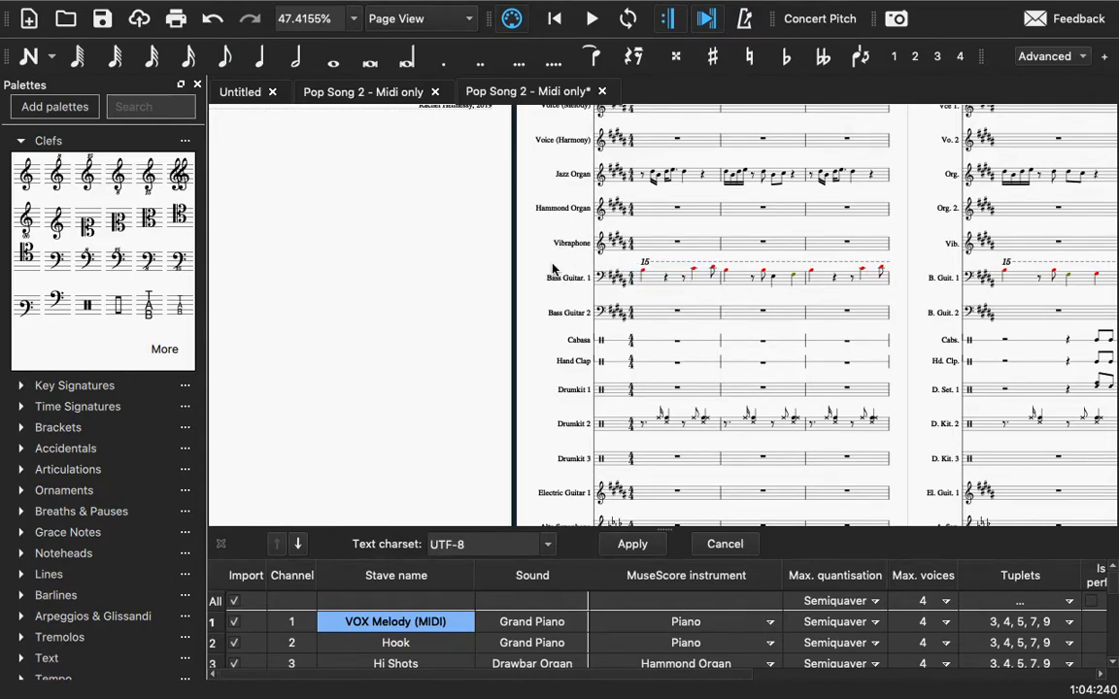
pyautogui.scroll(4, 708, 313)
pyautogui.scroll(-5, 708, 313)
pyautogui.click(568, 236)
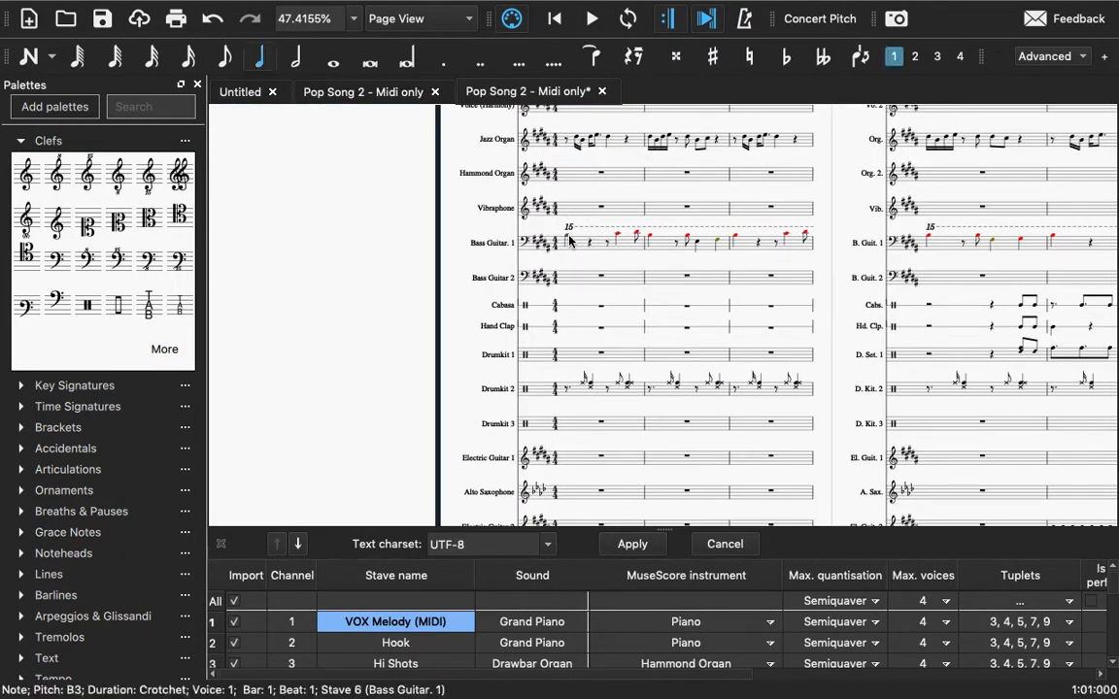
pyautogui.click(619, 235)
pyautogui.click(636, 236)
pyautogui.click(649, 237)
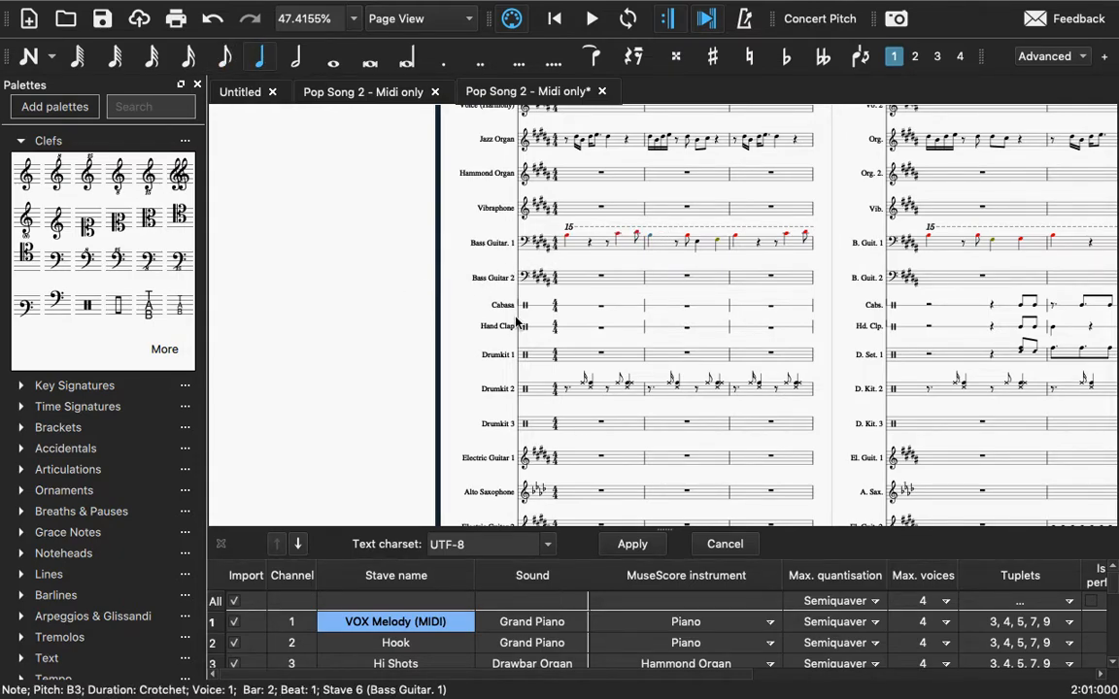
pyautogui.scroll(-5, 463, 286)
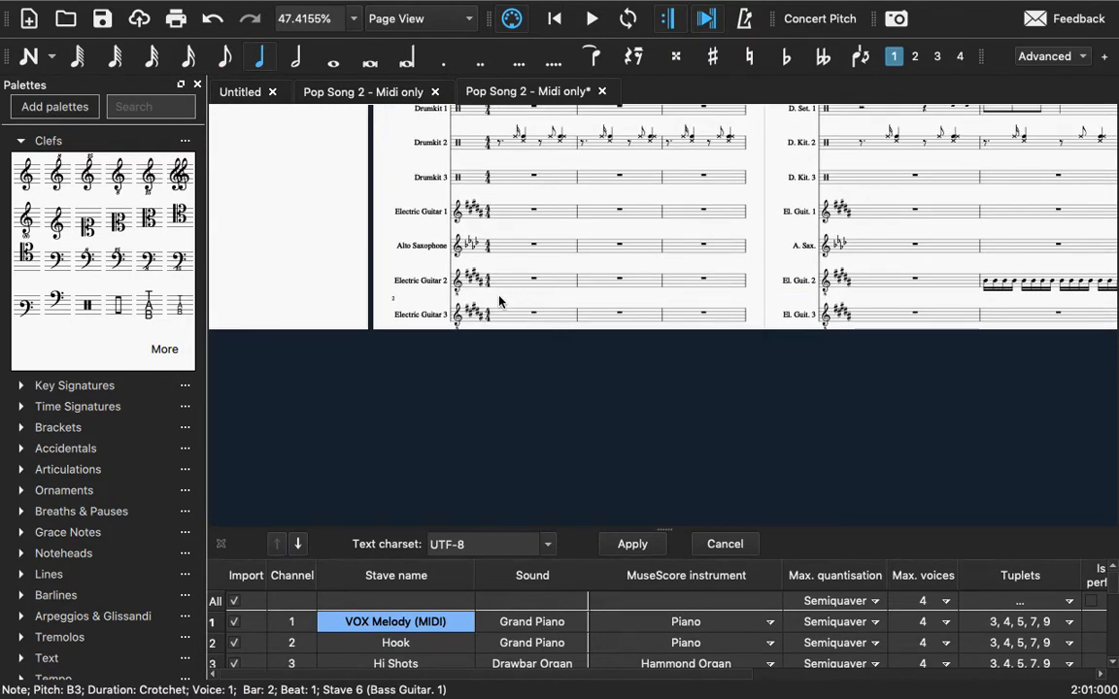
pyautogui.scroll(5, 454, 330)
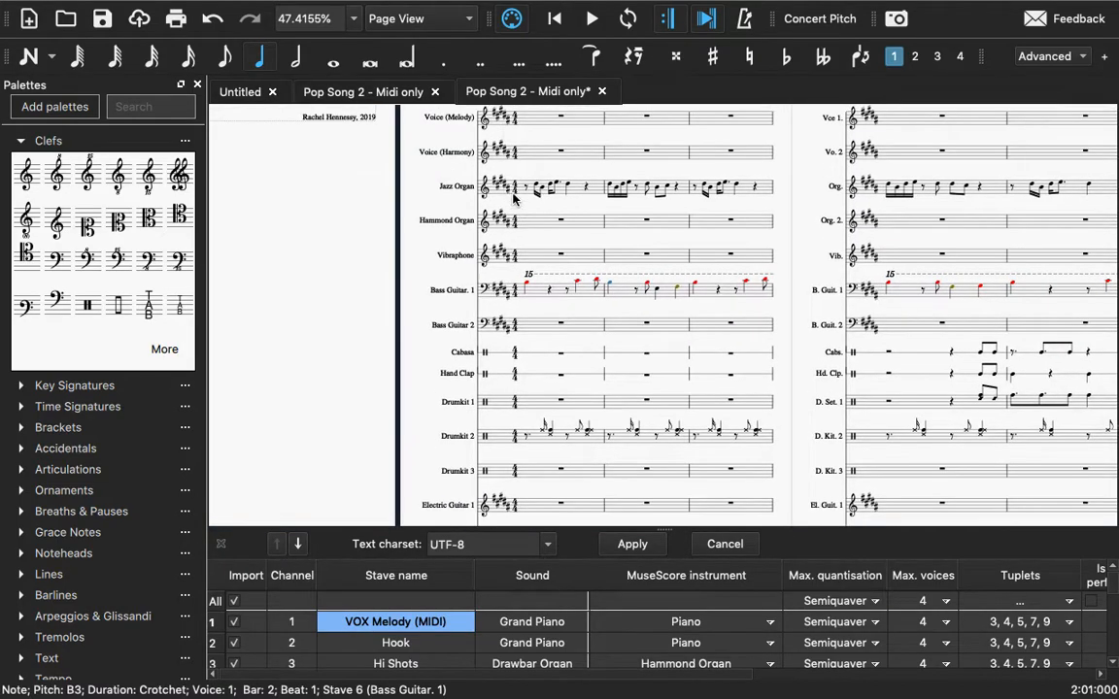
pyautogui.click(412, 336)
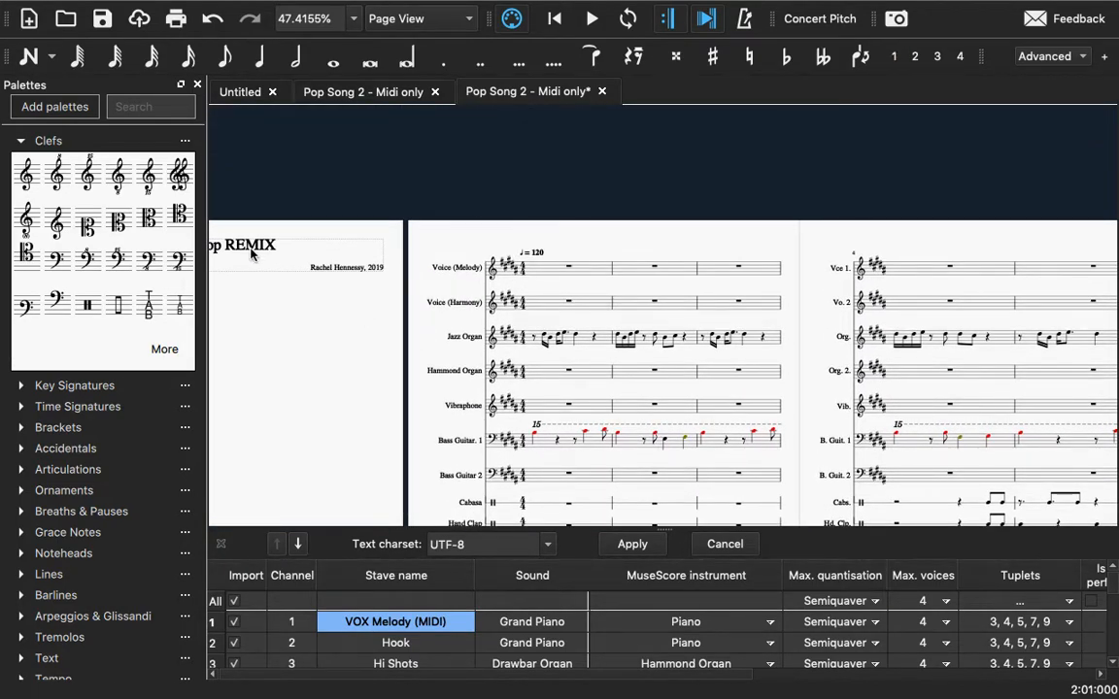
pyautogui.click(22, 143)
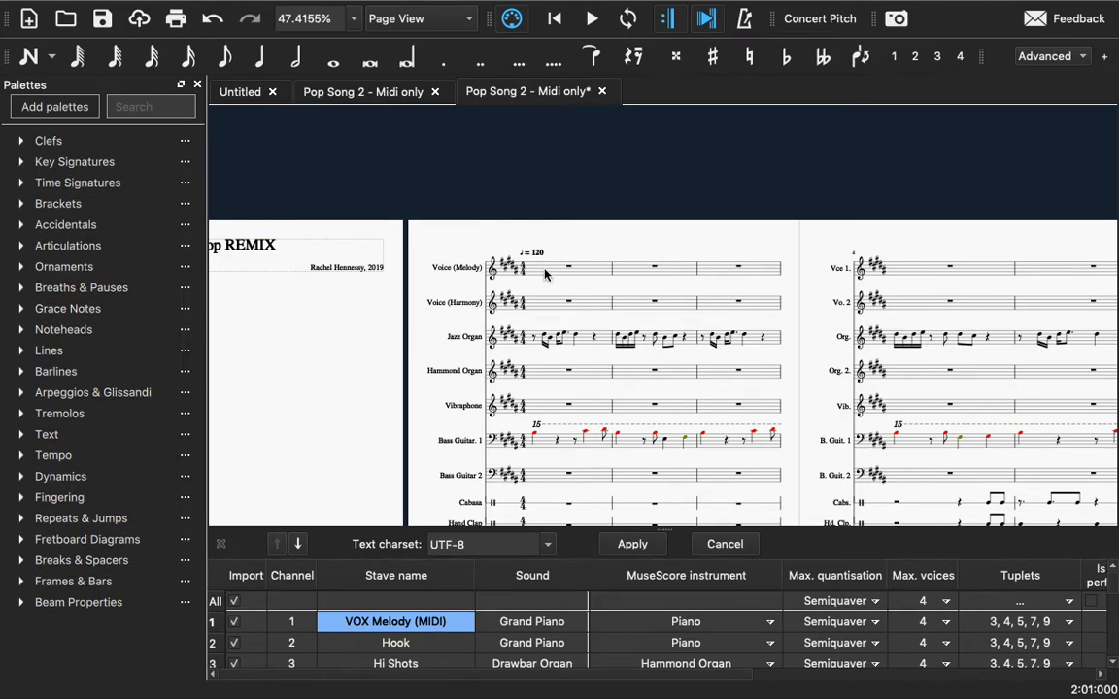
# Step: In Format > Page Settings, change the stave space from 1.764mm to 1.364mm and confirm
pyautogui.click(307, 9)
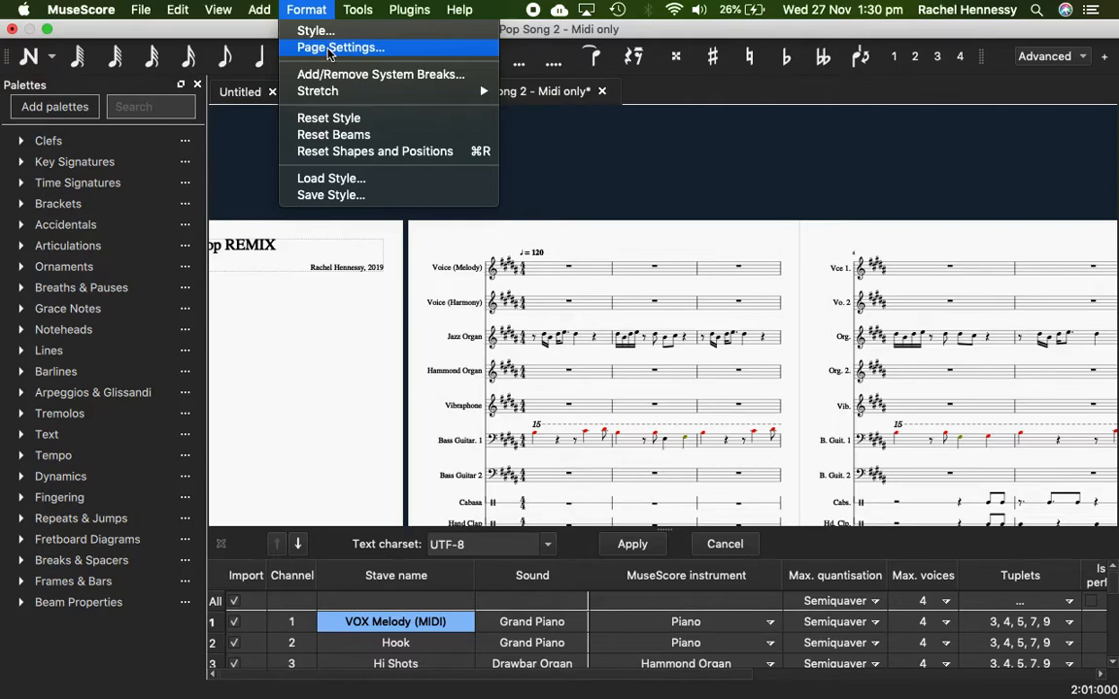
pyautogui.click(330, 49)
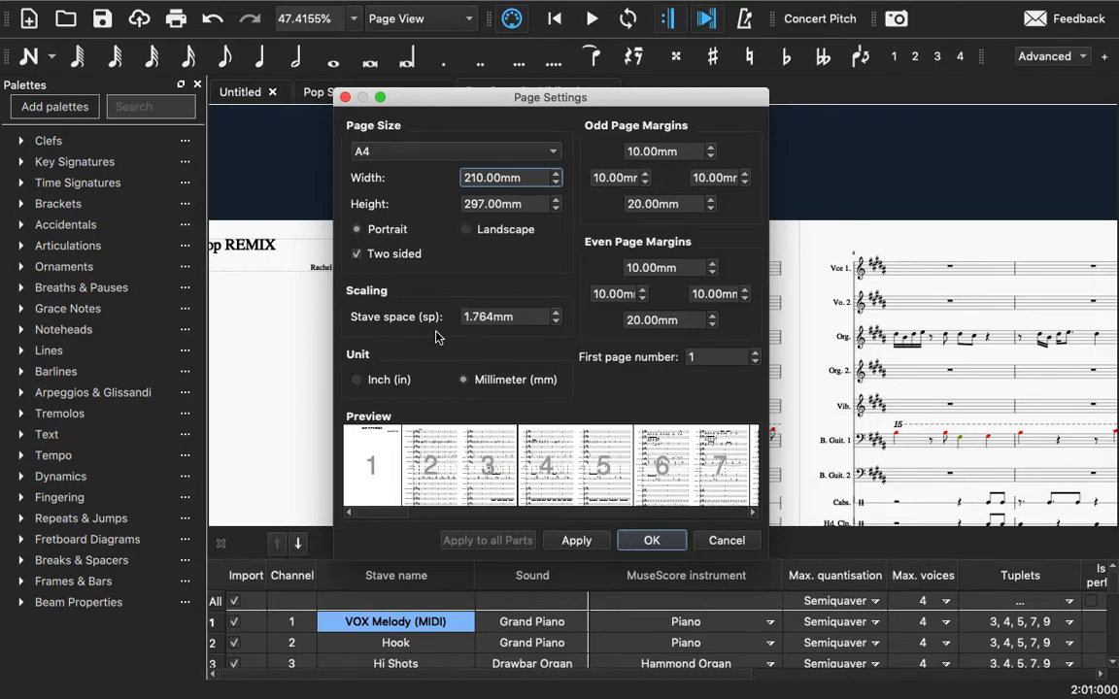
pyautogui.click(555, 324)
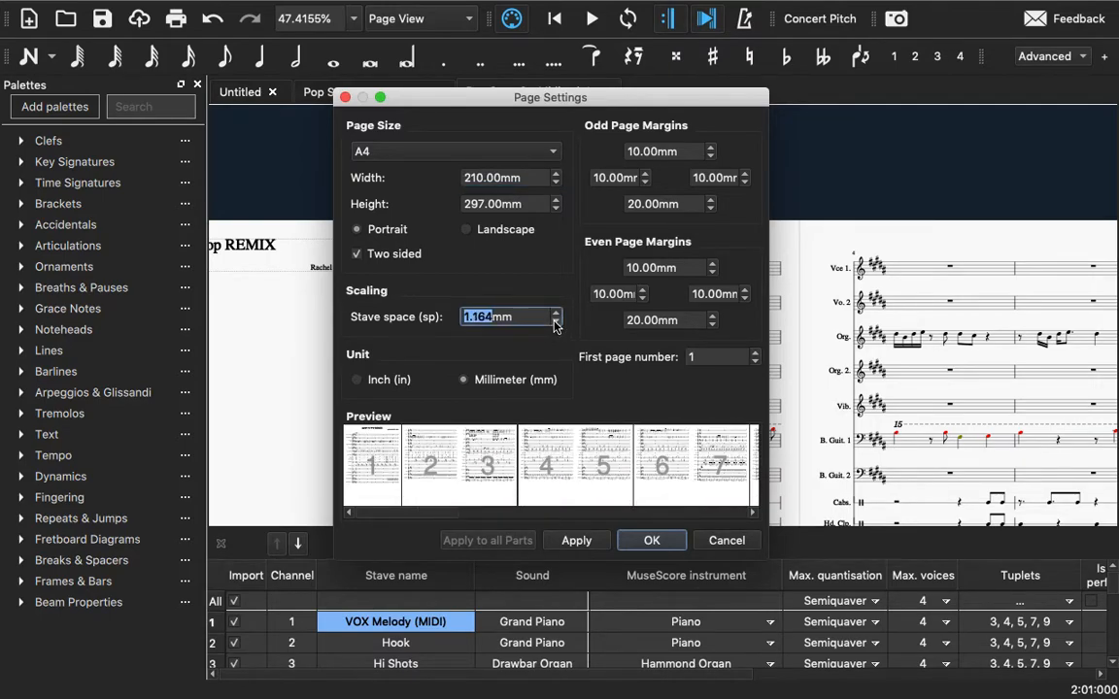
pyautogui.click(555, 324)
pyautogui.click(555, 323)
pyautogui.click(556, 313)
pyautogui.click(556, 313)
pyautogui.click(556, 313)
pyautogui.click(556, 313)
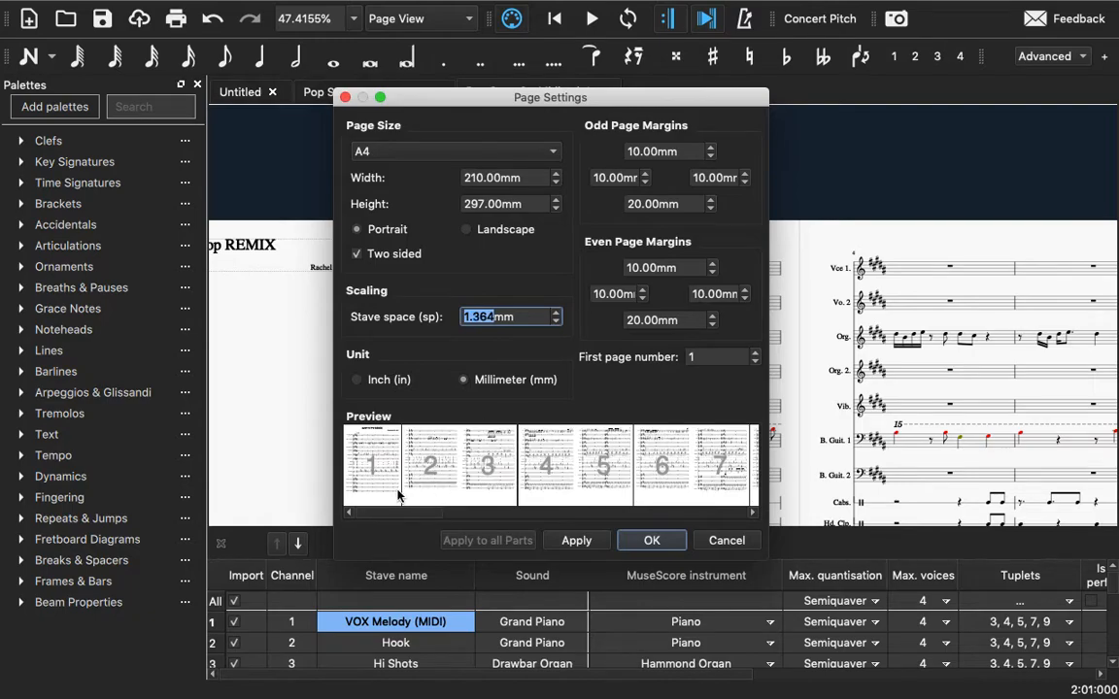
pyautogui.click(557, 313)
pyautogui.click(557, 313)
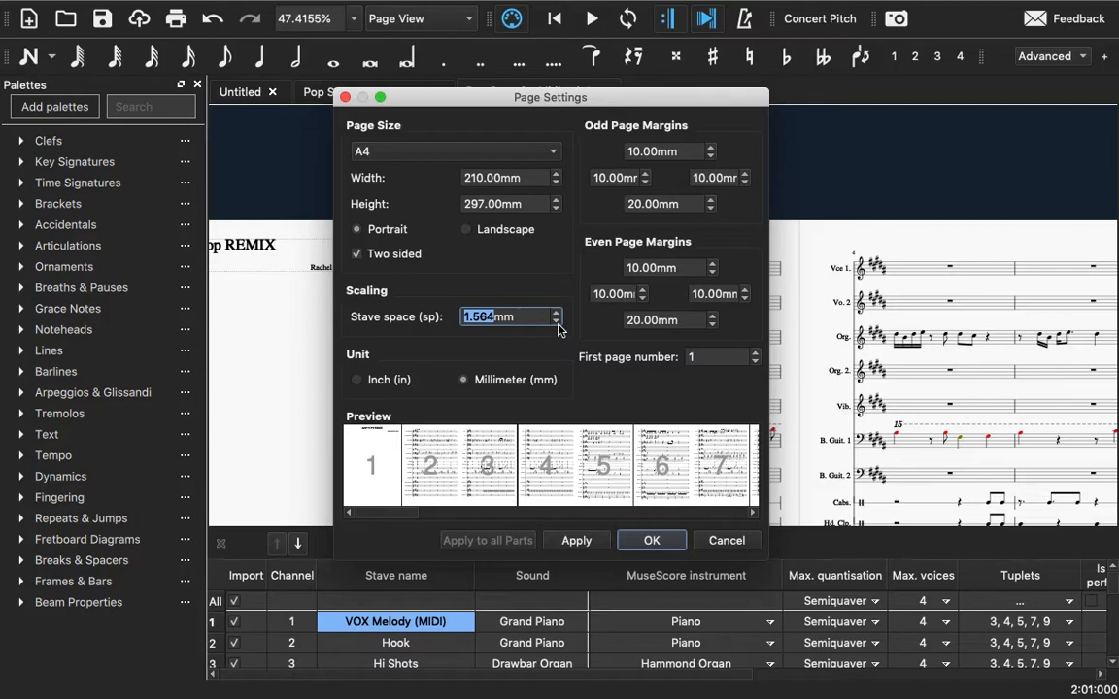
pyautogui.click(556, 320)
pyautogui.click(555, 321)
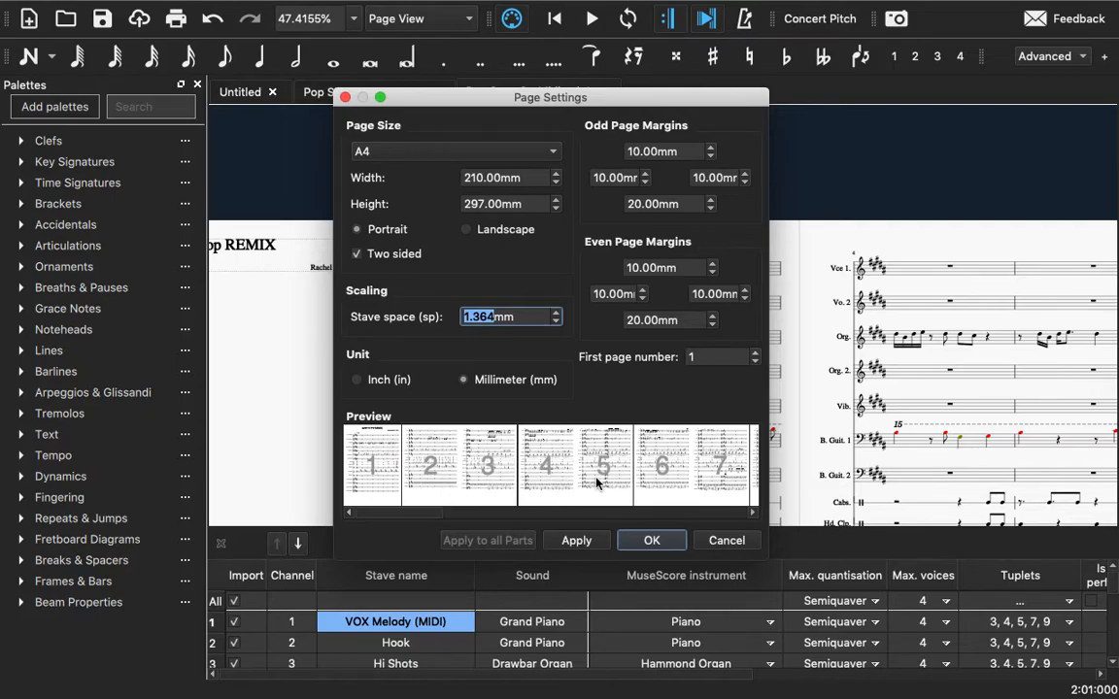
pyautogui.click(651, 540)
# Step: Scroll through the score pages to review the smaller 1.364mm stave layout
pyautogui.hscroll(-5, 419, 448)
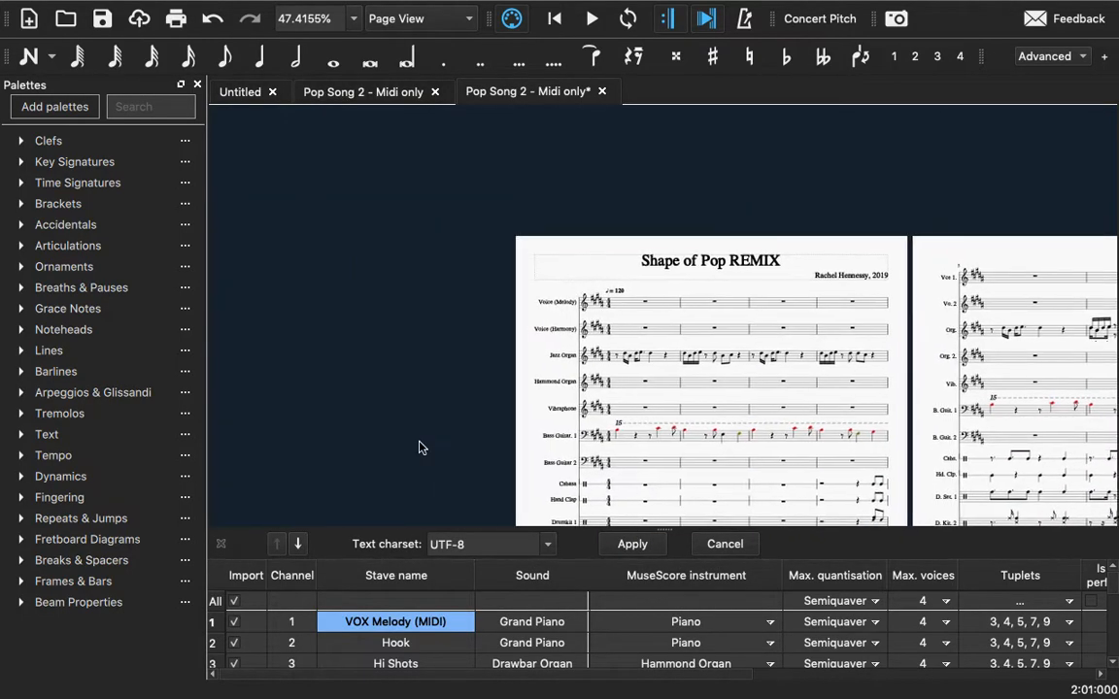
pyautogui.scroll(-5, 419, 448)
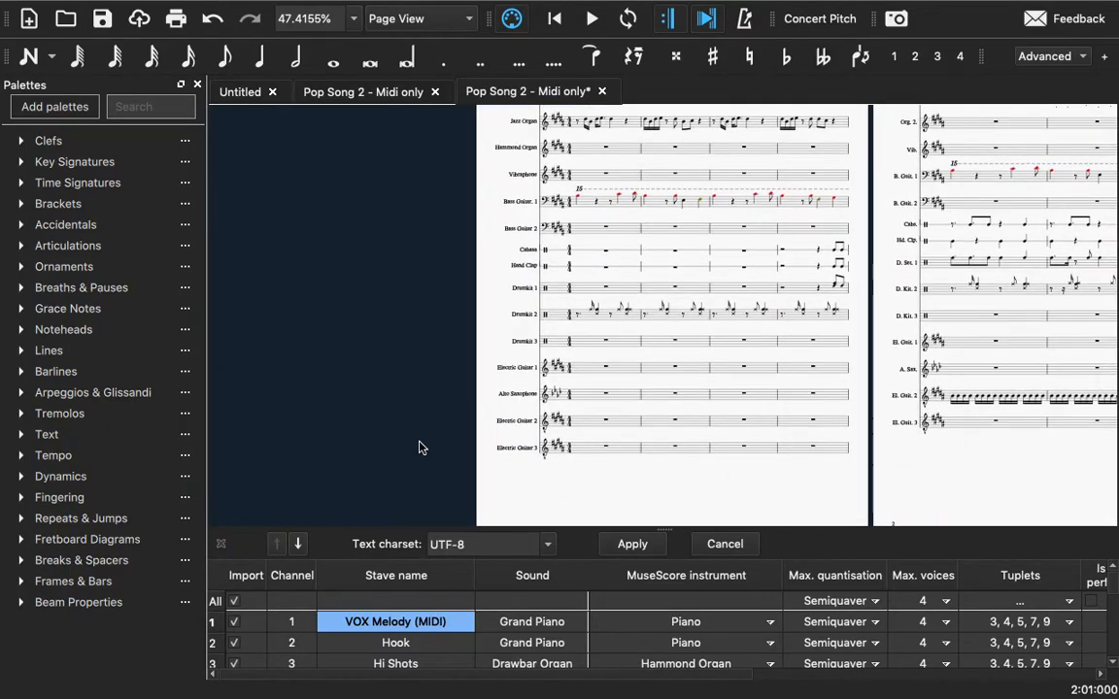
pyautogui.scroll(3, 419, 448)
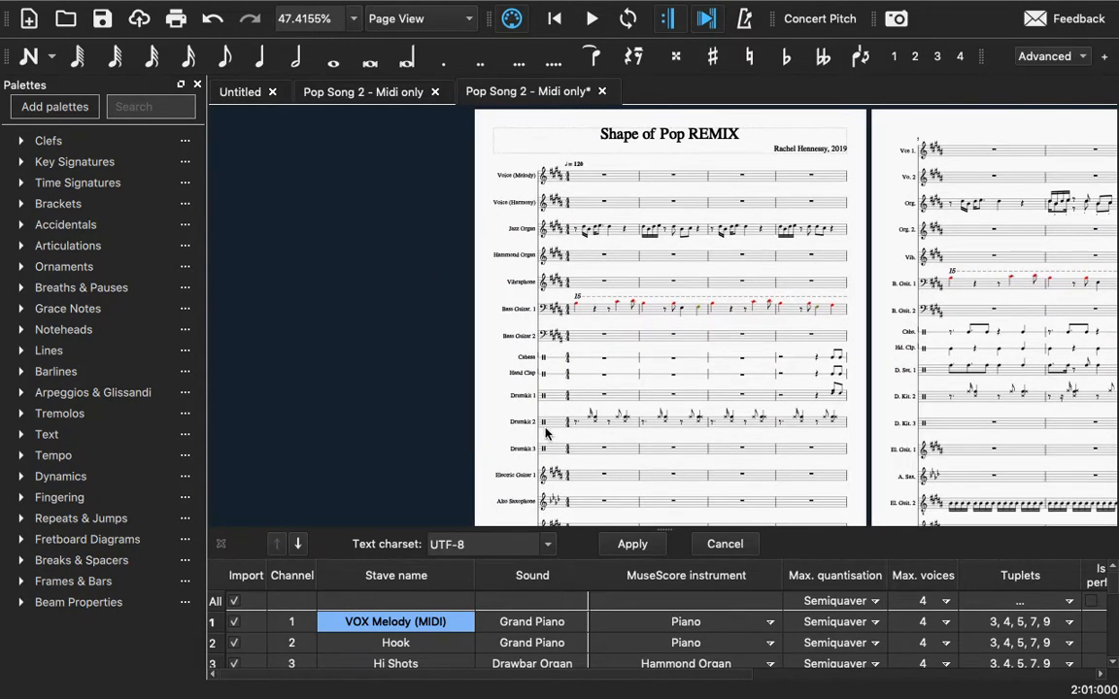
pyautogui.hscroll(5, 546, 434)
pyautogui.hscroll(-5, 610, 398)
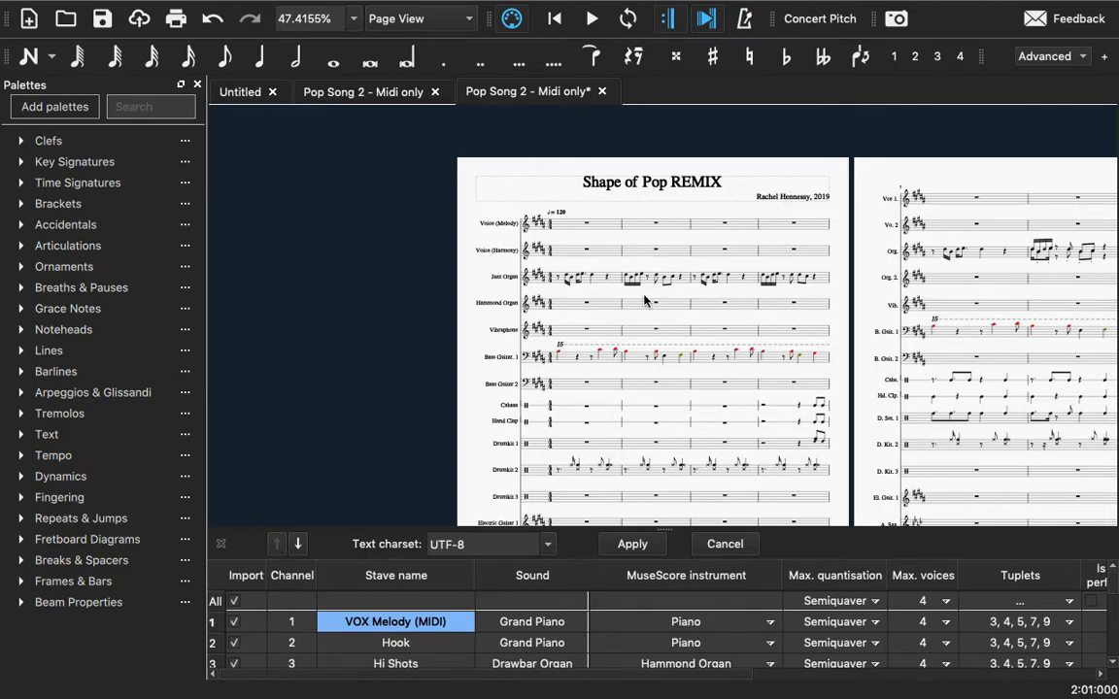
pyautogui.scroll(-5, 631, 311)
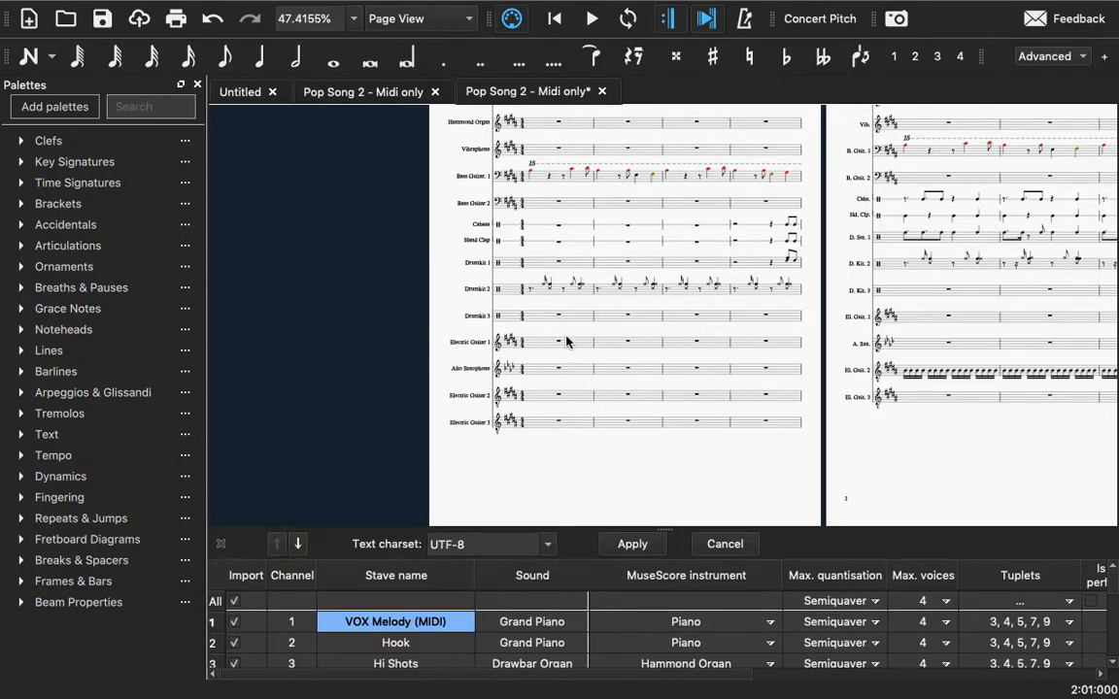
pyautogui.scroll(5, 570, 342)
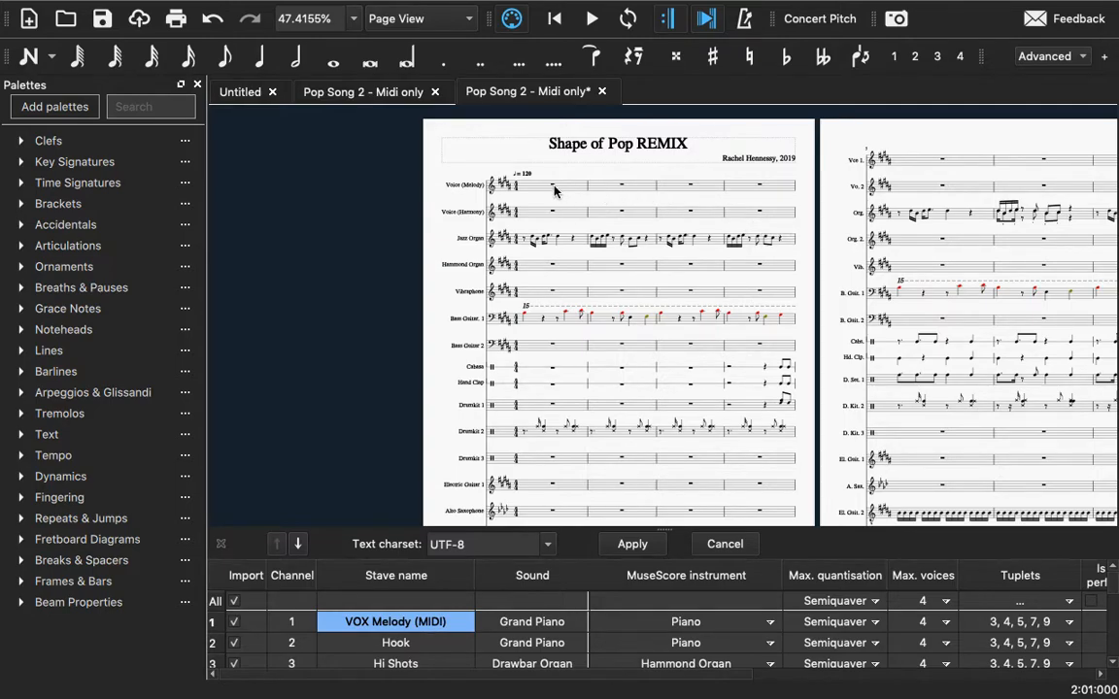
pyautogui.hscroll(10, 709, 169)
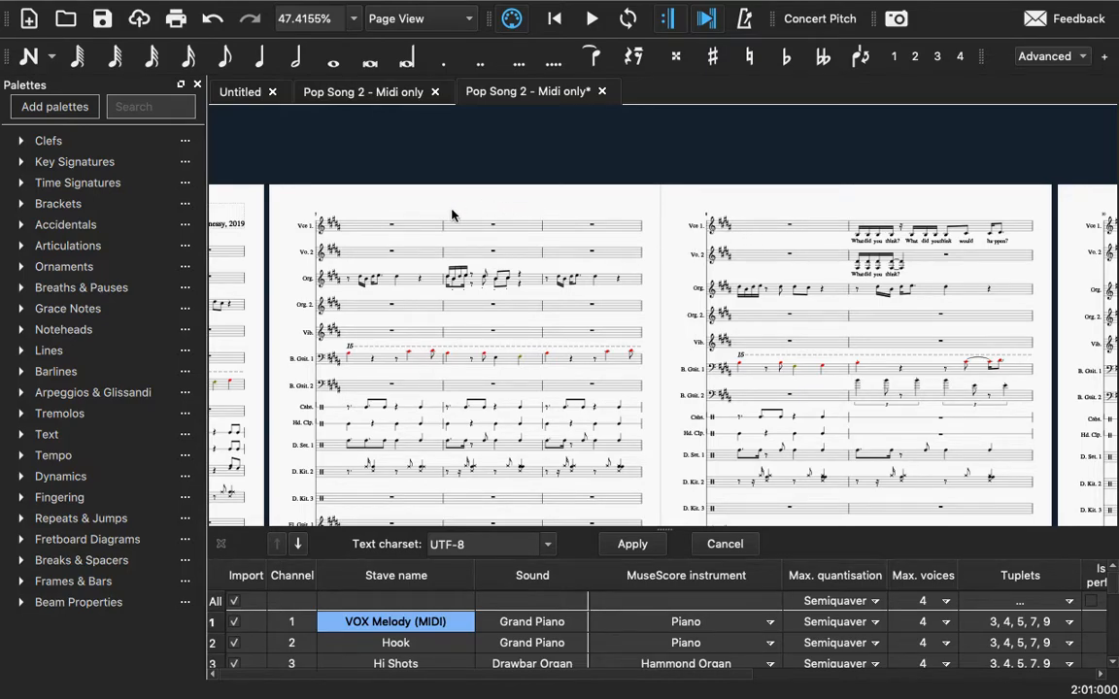
pyautogui.hscroll(-10, 657, 324)
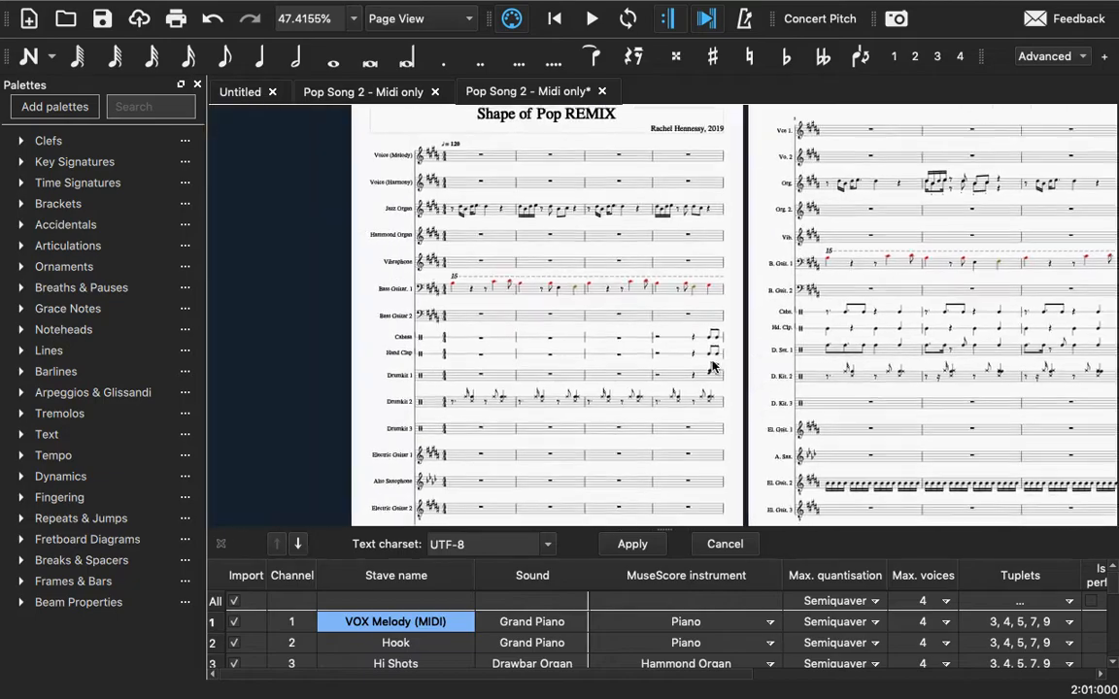
pyautogui.scroll(1, 712, 366)
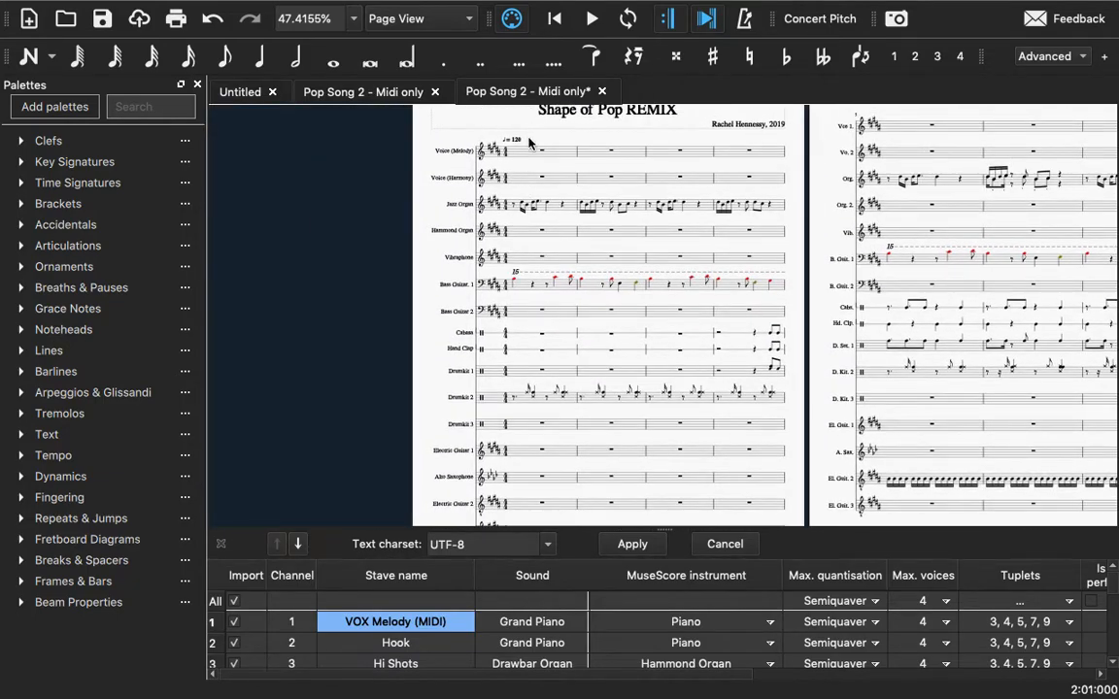
pyautogui.scroll(-2, 583, 291)
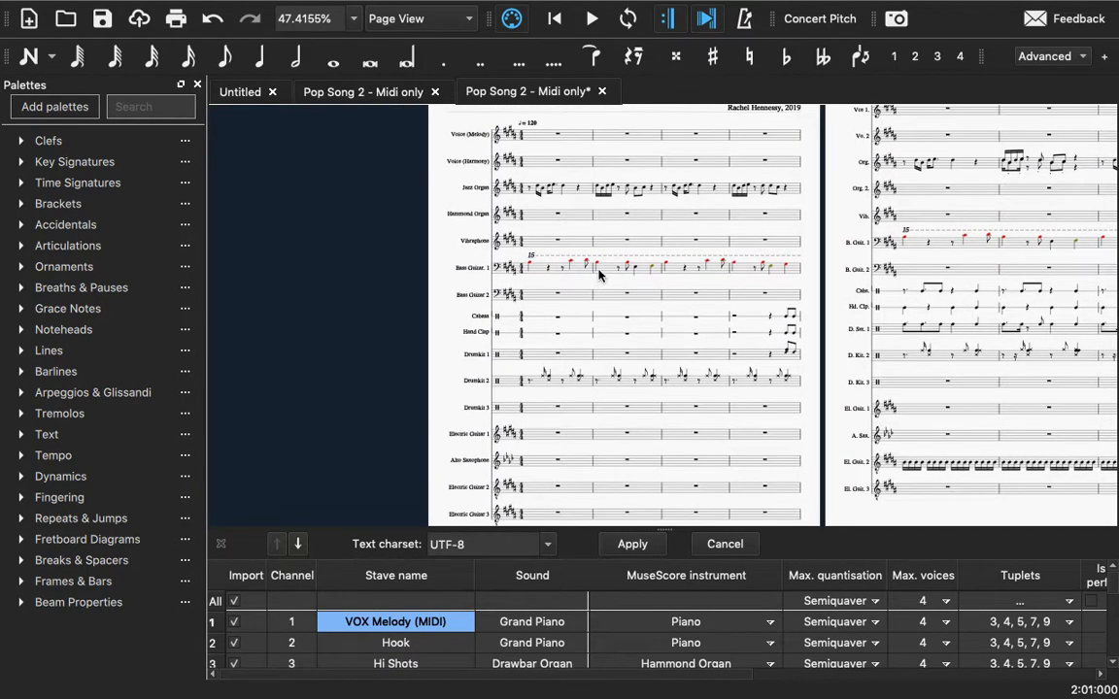
pyautogui.scroll(-5, 607, 432)
# Step: Move along to bar 17 and select the first slash note on Electric Guitar 1
pyautogui.hscroll(-2, 607, 432)
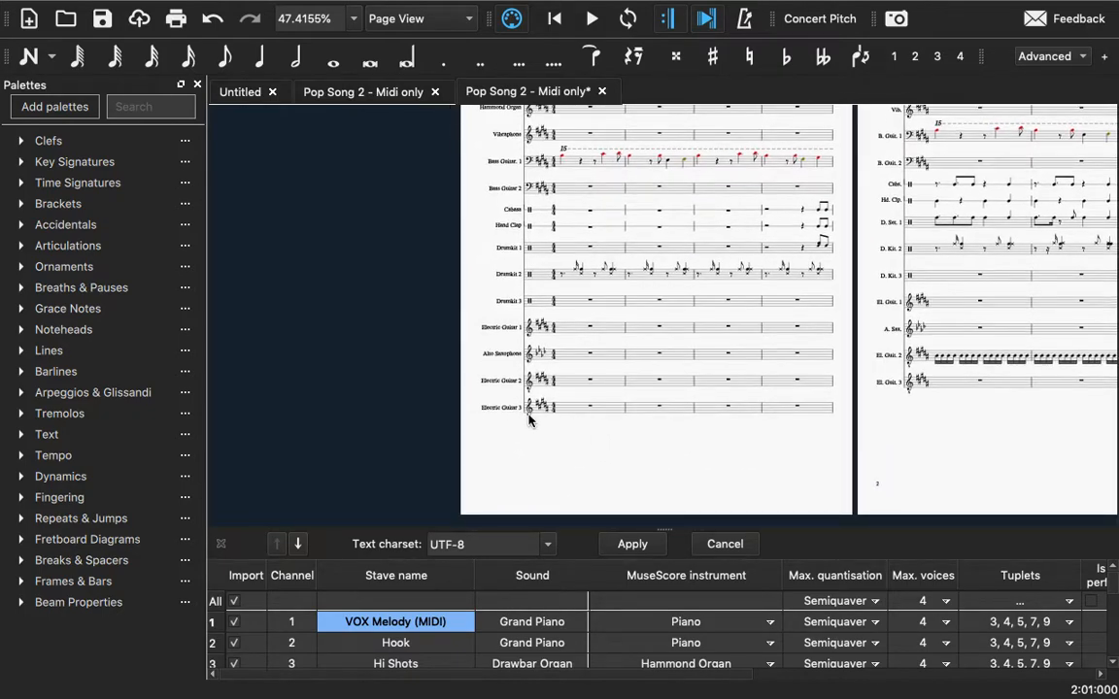
pyautogui.scroll(5, 580, 333)
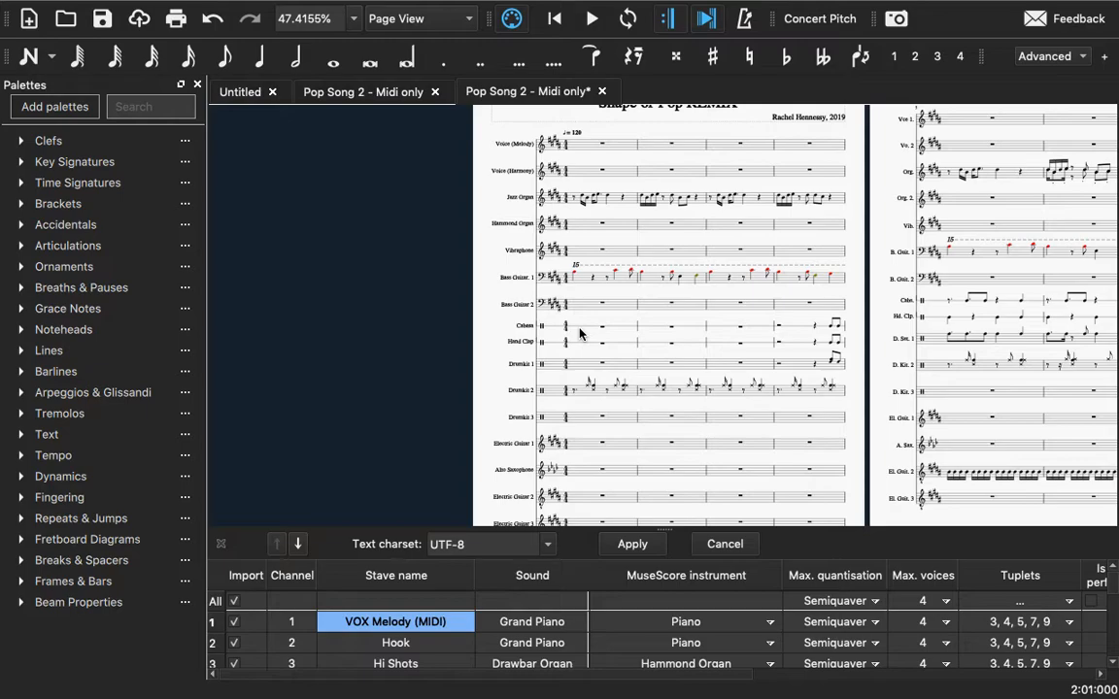
pyautogui.hscroll(2, 580, 333)
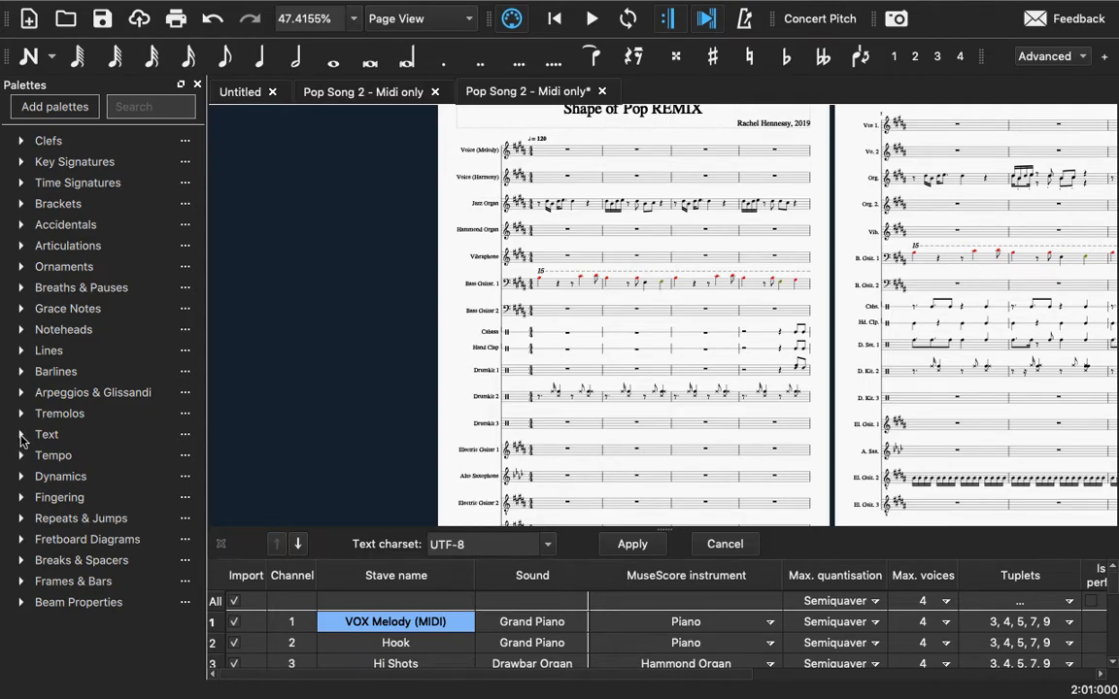
pyautogui.hscroll(10, 502, 345)
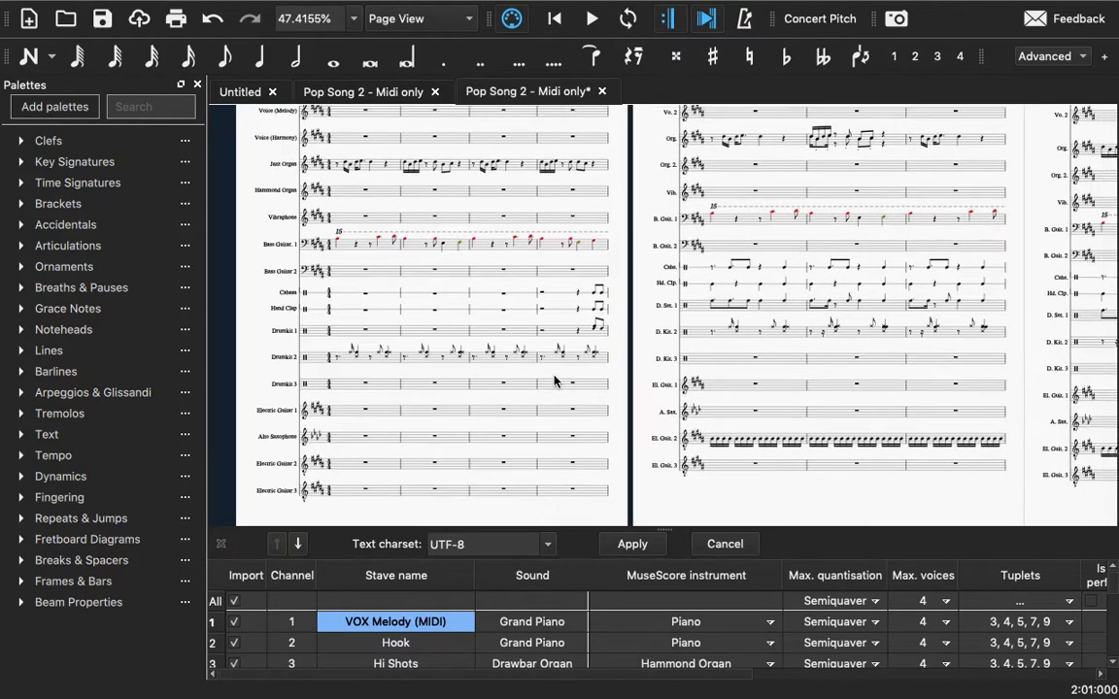
pyautogui.hscroll(15, 554, 380)
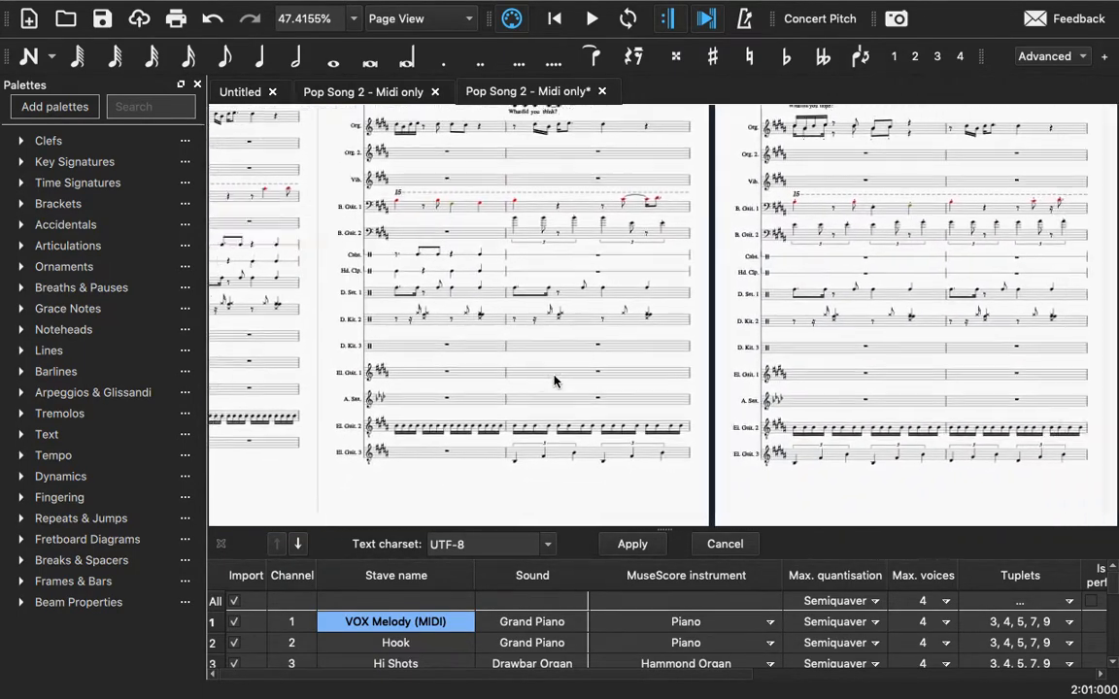
pyautogui.hscroll(15, 553, 380)
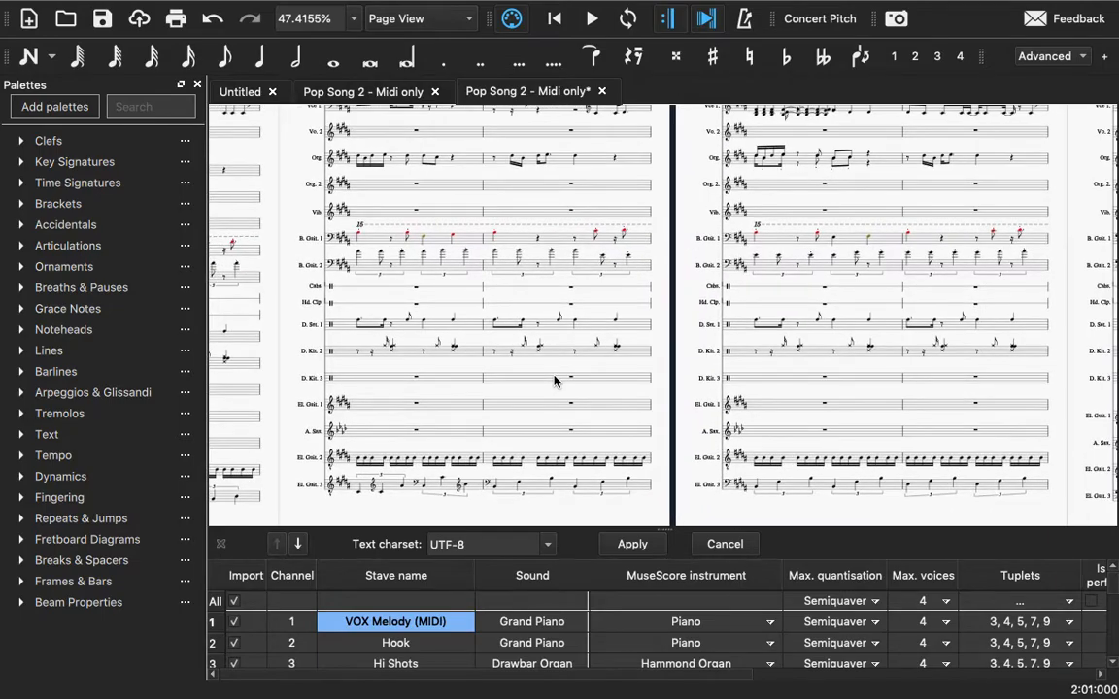
pyautogui.hscroll(4, 553, 380)
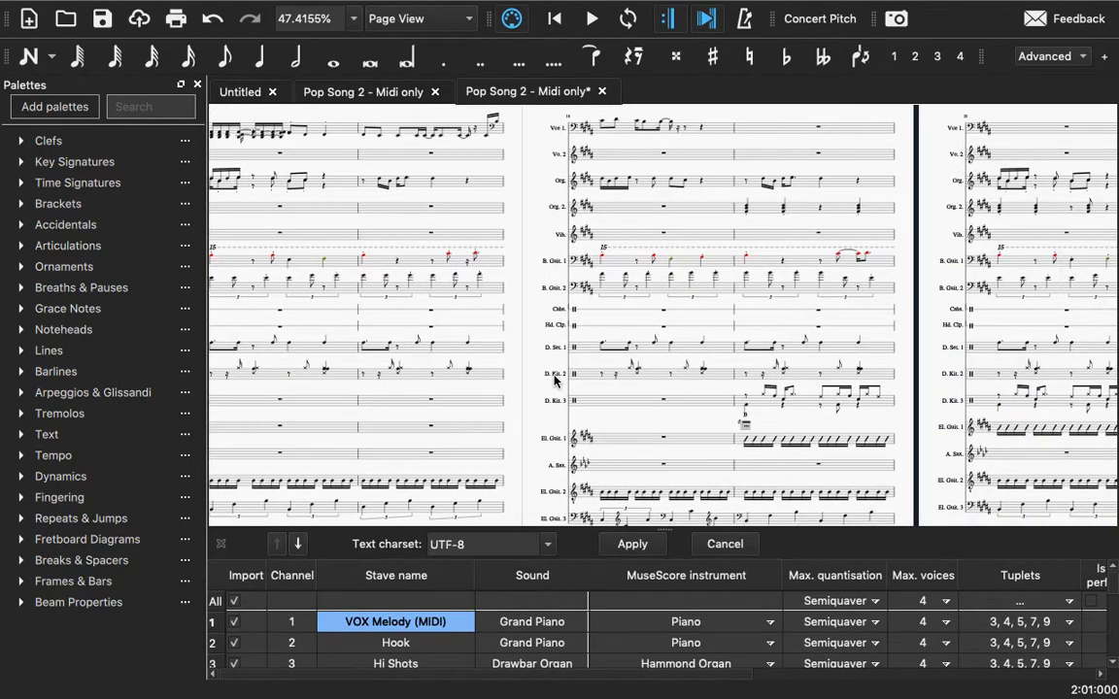
pyautogui.click(748, 444)
# Step: Attach a Stave Text marking to beat 1 of bar 17 in Electric Guitar 1
pyautogui.click(748, 444)
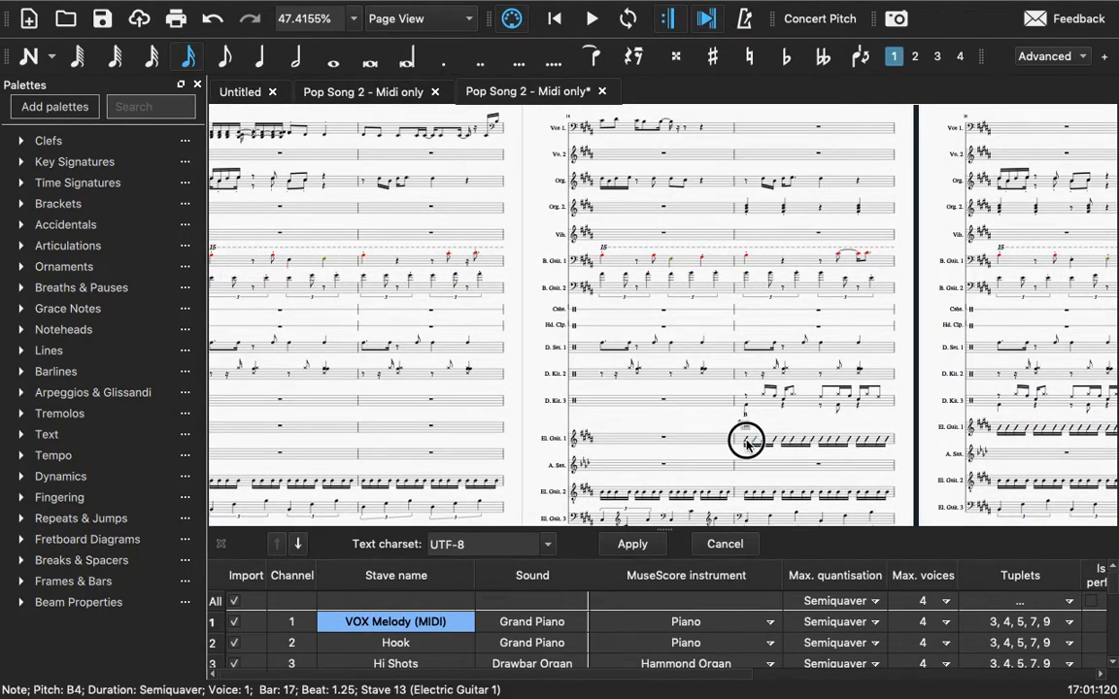
pyautogui.press('Left')
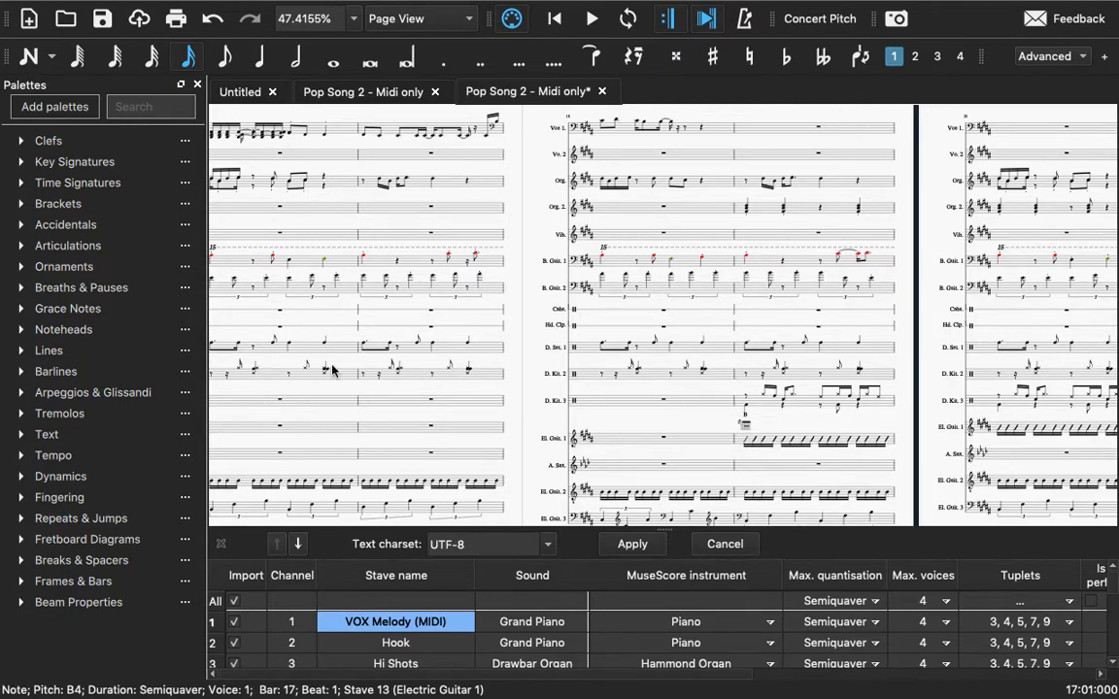
pyautogui.click(22, 435)
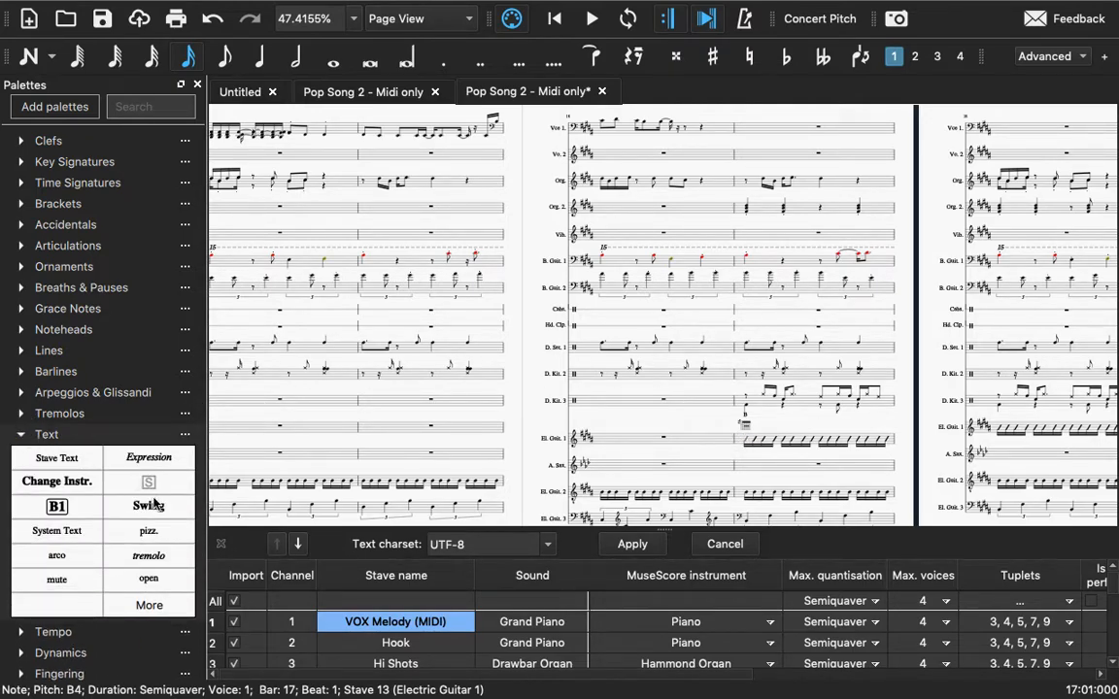
pyautogui.click(60, 458)
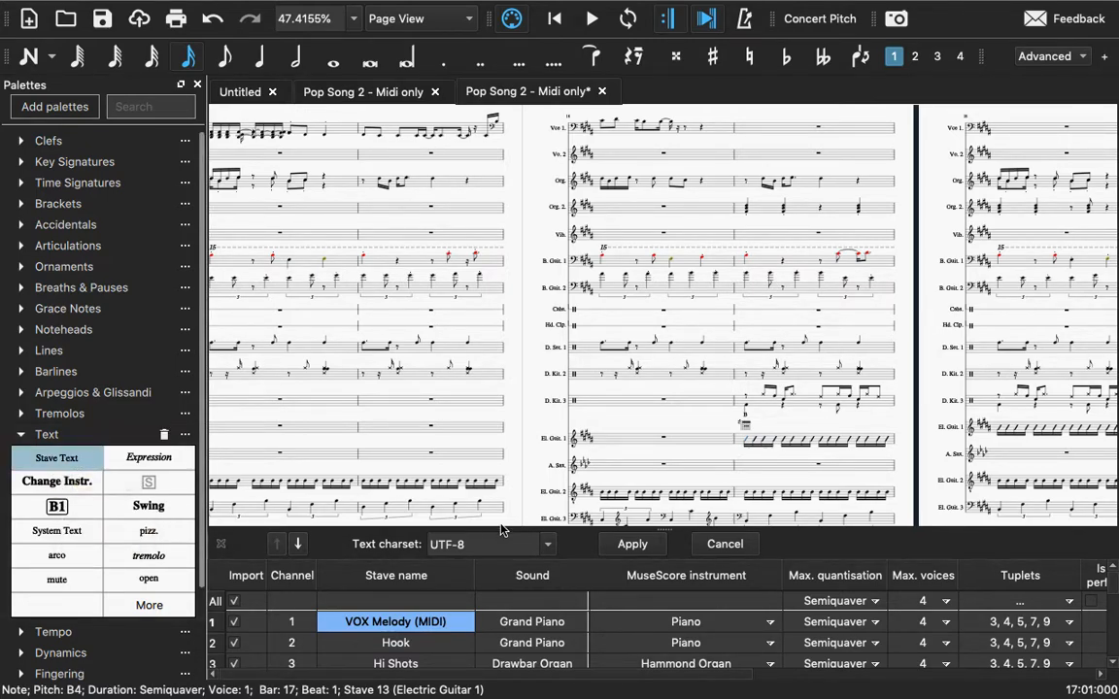
pyautogui.click(37, 457)
pyautogui.click(37, 457)
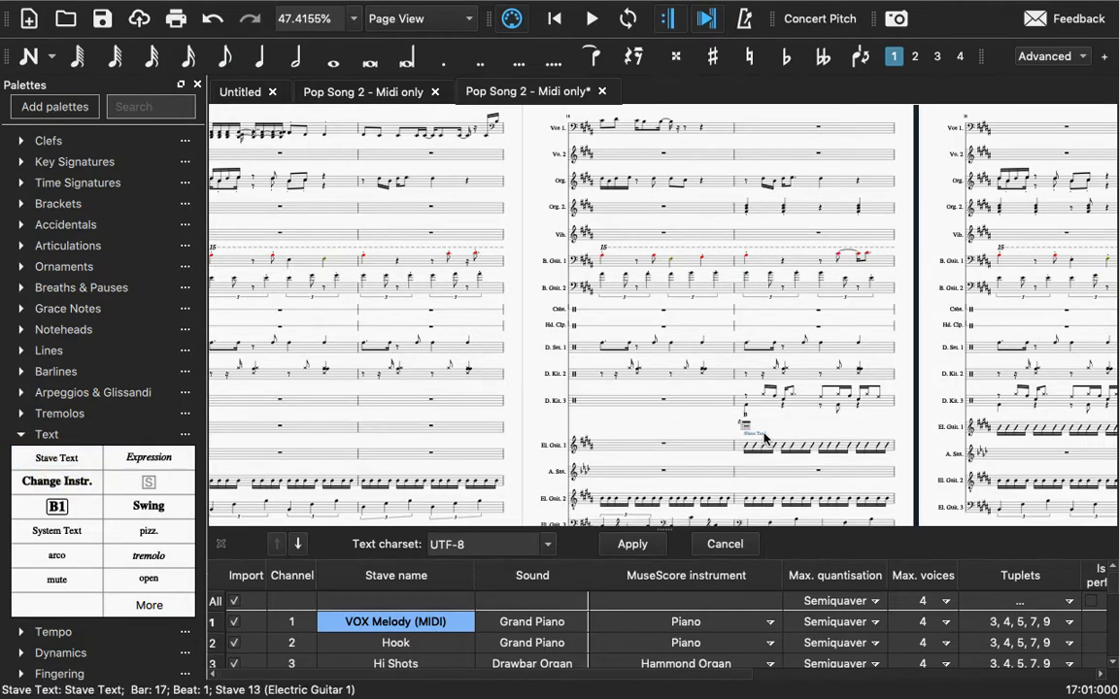
pyautogui.scroll(9, 764, 439)
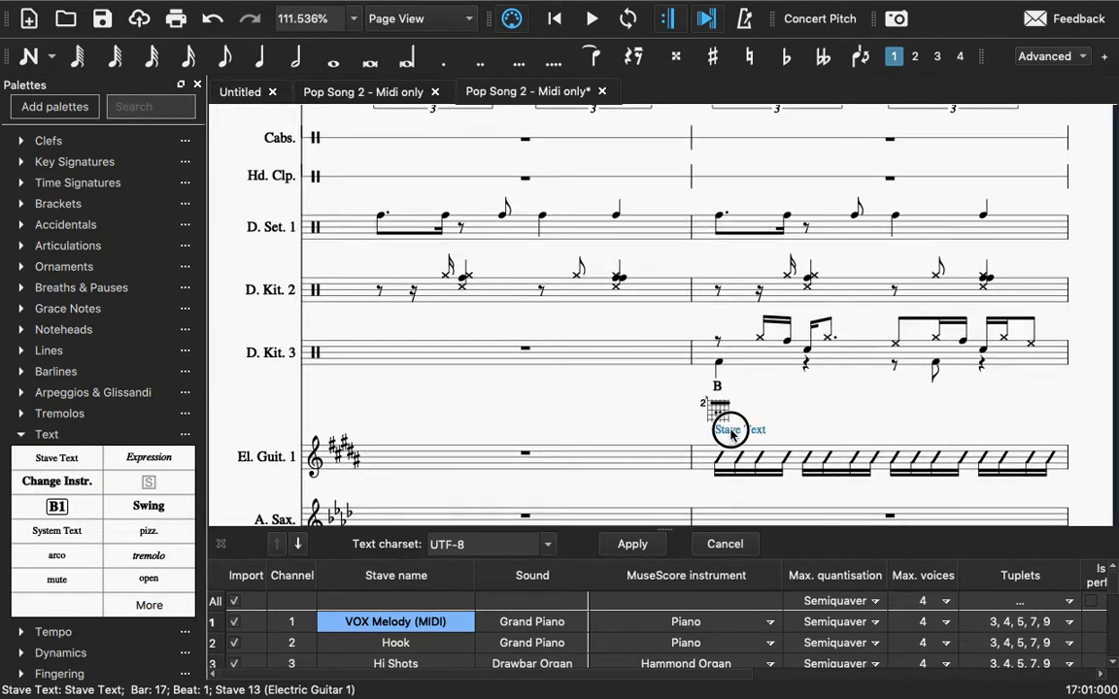
# Step: Change the stave text to 'Down-up strum throughout' and nudge it slightly left and down
pyautogui.doubleClick(730, 429)
pyautogui.moveTo(769, 427); pyautogui.dragTo(703, 437)
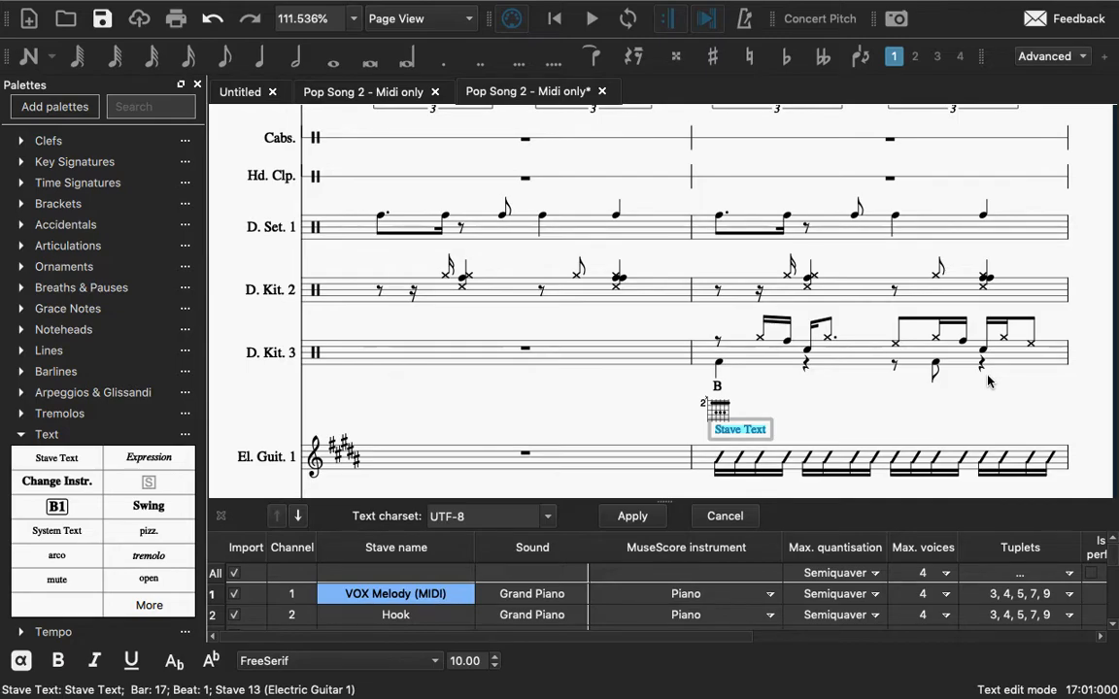
pyautogui.write('Dom')
pyautogui.press('BackSpace')
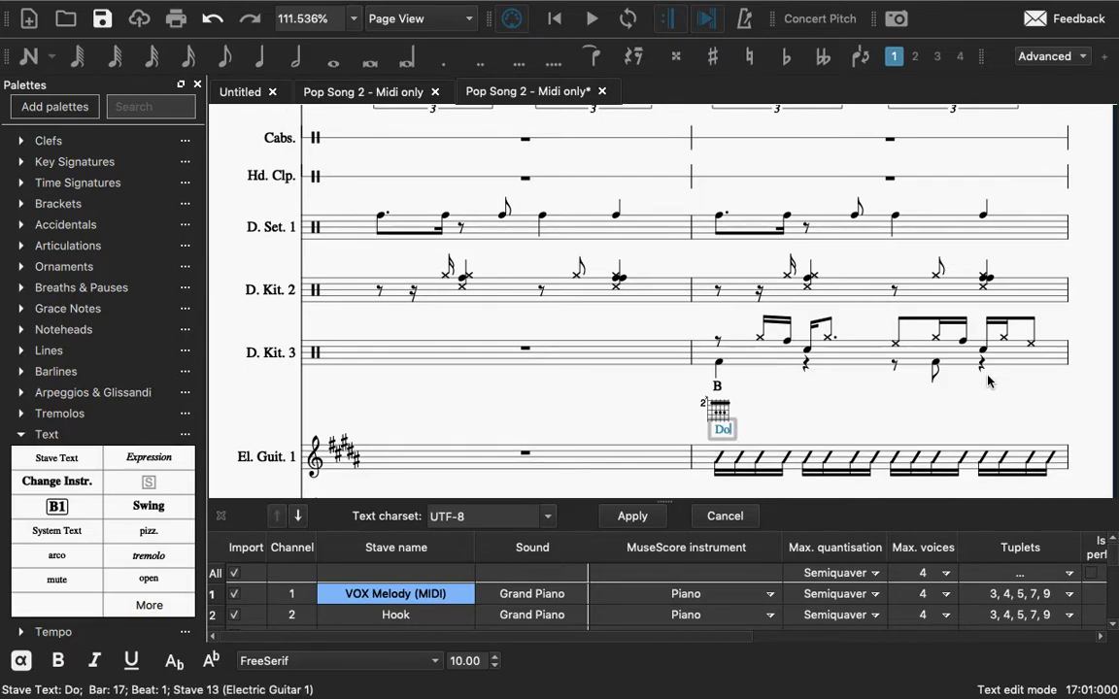
pyautogui.write('wn-up')
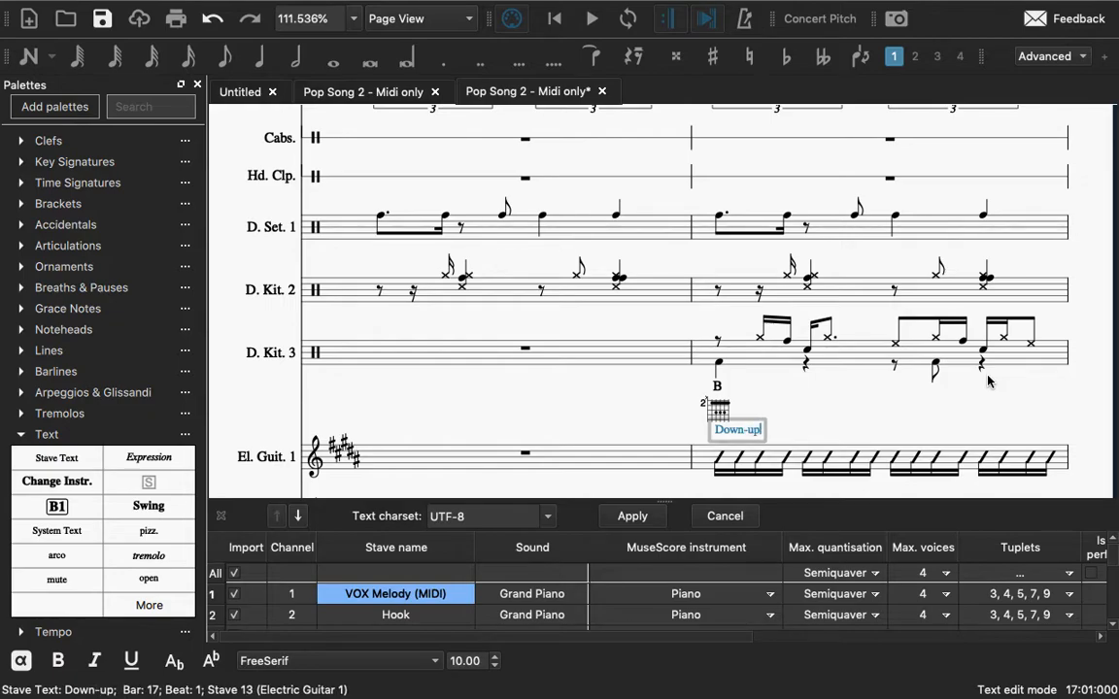
pyautogui.write(' str')
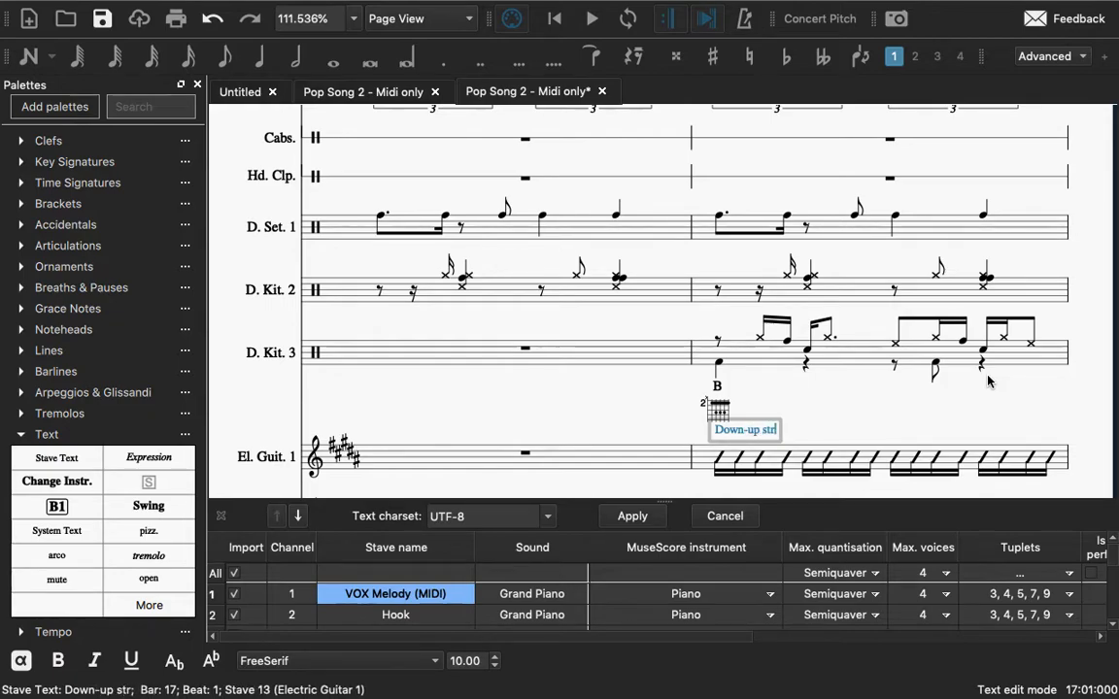
pyautogui.write('um throughout')
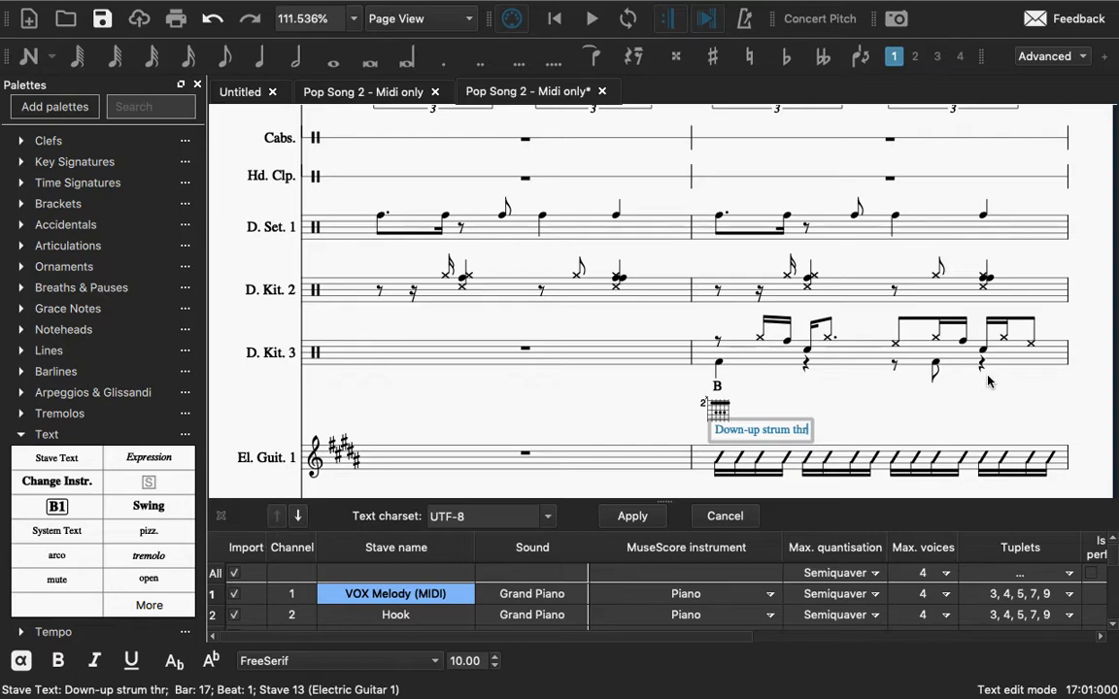
pyautogui.click(961, 420)
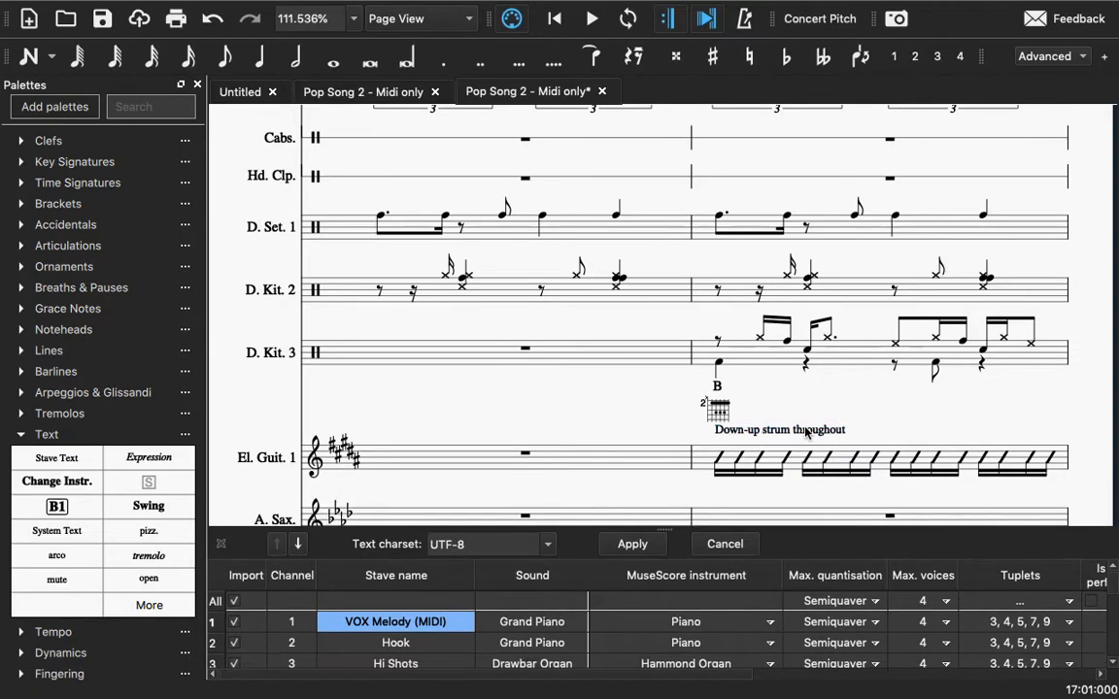
pyautogui.click(759, 433)
pyautogui.moveTo(759, 433); pyautogui.dragTo(749, 436)
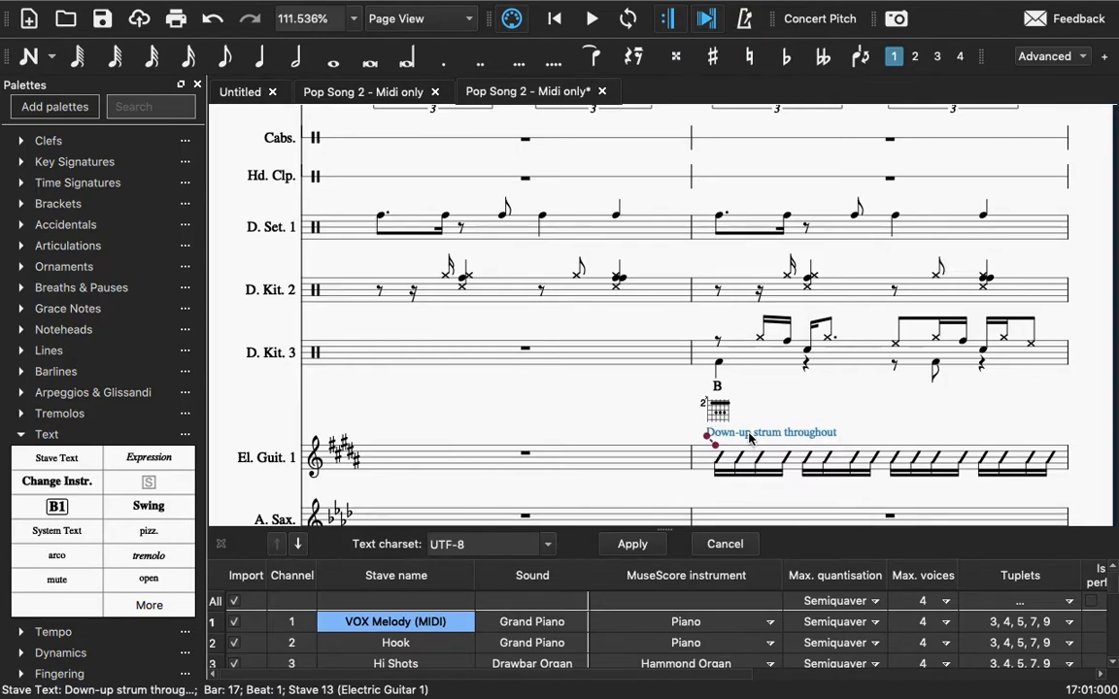
pyautogui.click(918, 427)
pyautogui.hscroll(1, 891, 436)
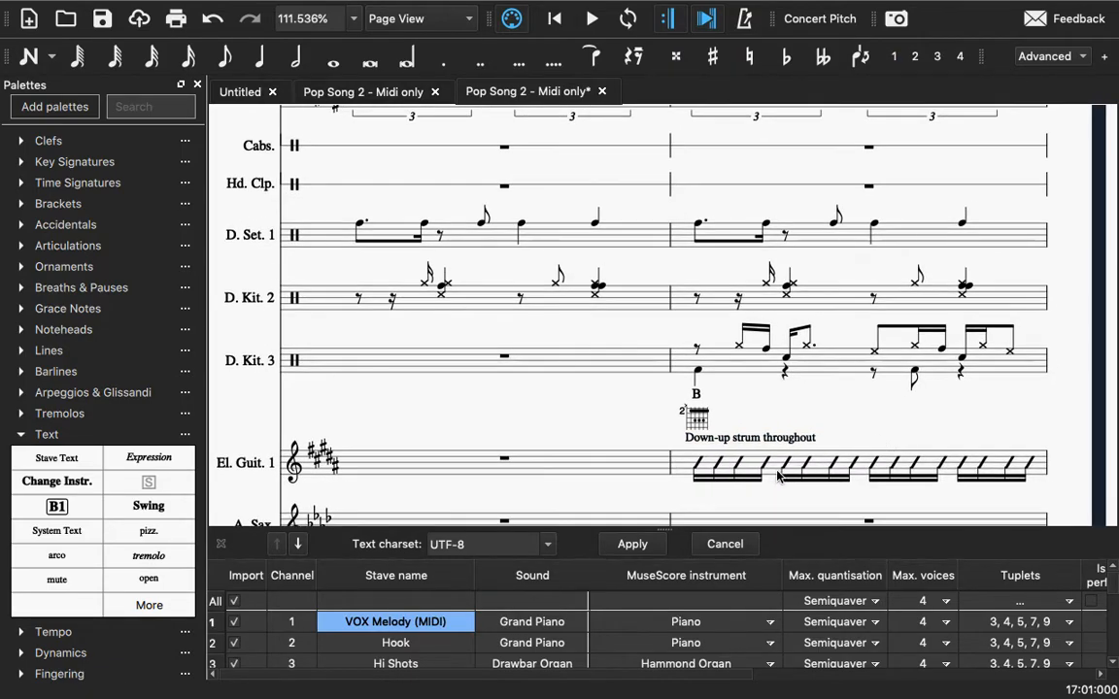
# Step: Collapse the Text palette while scrolling around the score
pyautogui.hscroll(8, 890, 441)
pyautogui.hscroll(-4, 843, 453)
pyautogui.scroll(-3, 843, 453)
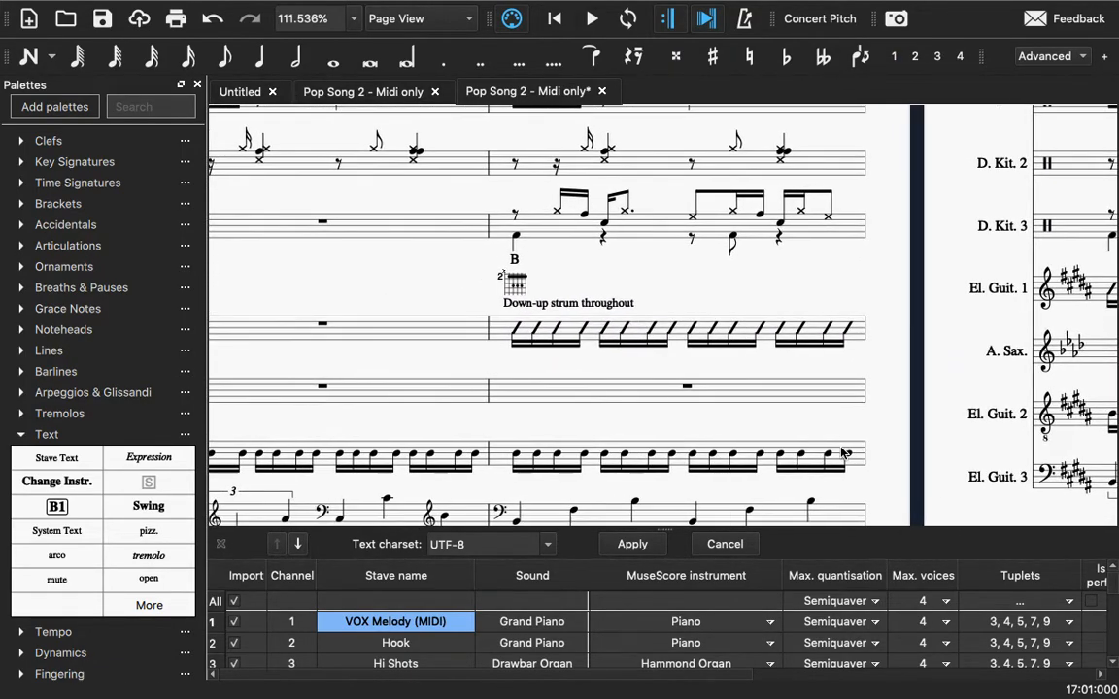
pyautogui.click(21, 436)
pyautogui.hscroll(-5, 412, 398)
pyautogui.scroll(5, 412, 397)
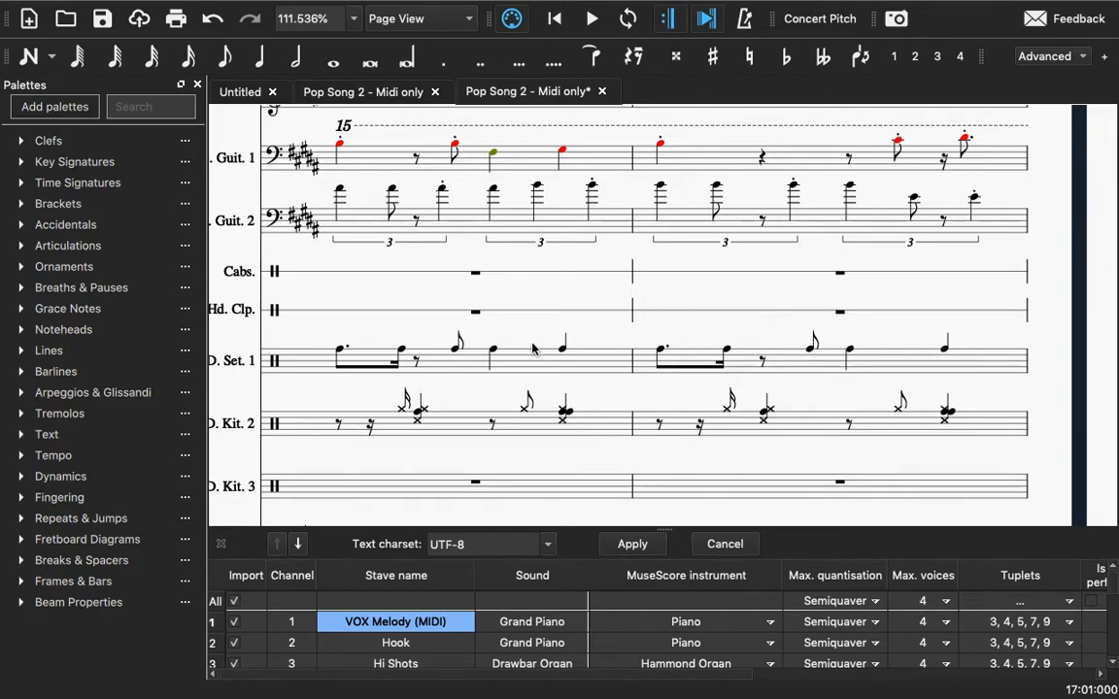
# Step: Bring Electric Guitar 3 into view and select its opening 8va bassa treble clef
pyautogui.scroll(-10, 533, 346)
pyautogui.scroll(-4, 533, 347)
pyautogui.hscroll(-10, 532, 348)
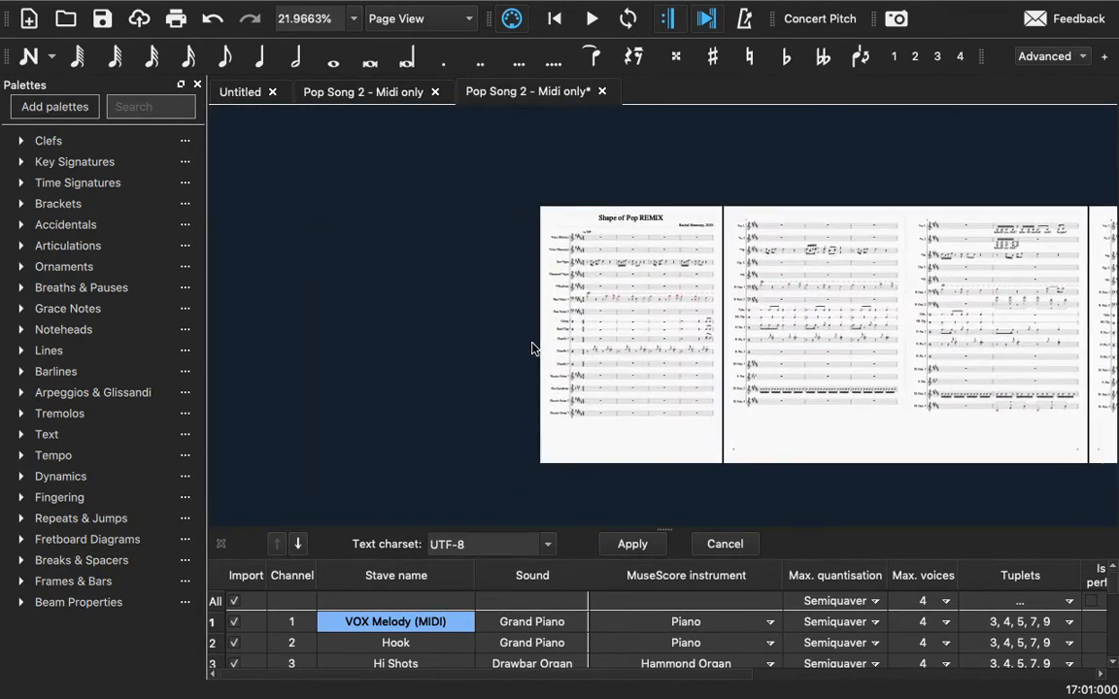
pyautogui.scroll(9, 532, 348)
pyautogui.hscroll(5, 533, 347)
pyautogui.scroll(-4, 532, 347)
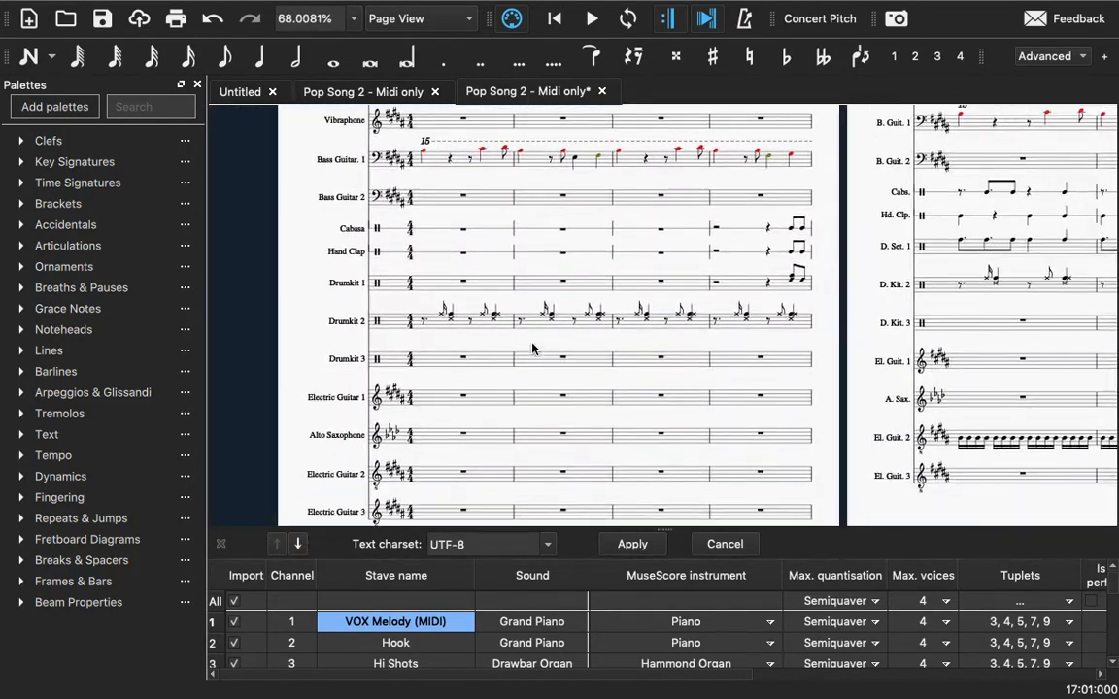
pyautogui.hscroll(8, 532, 346)
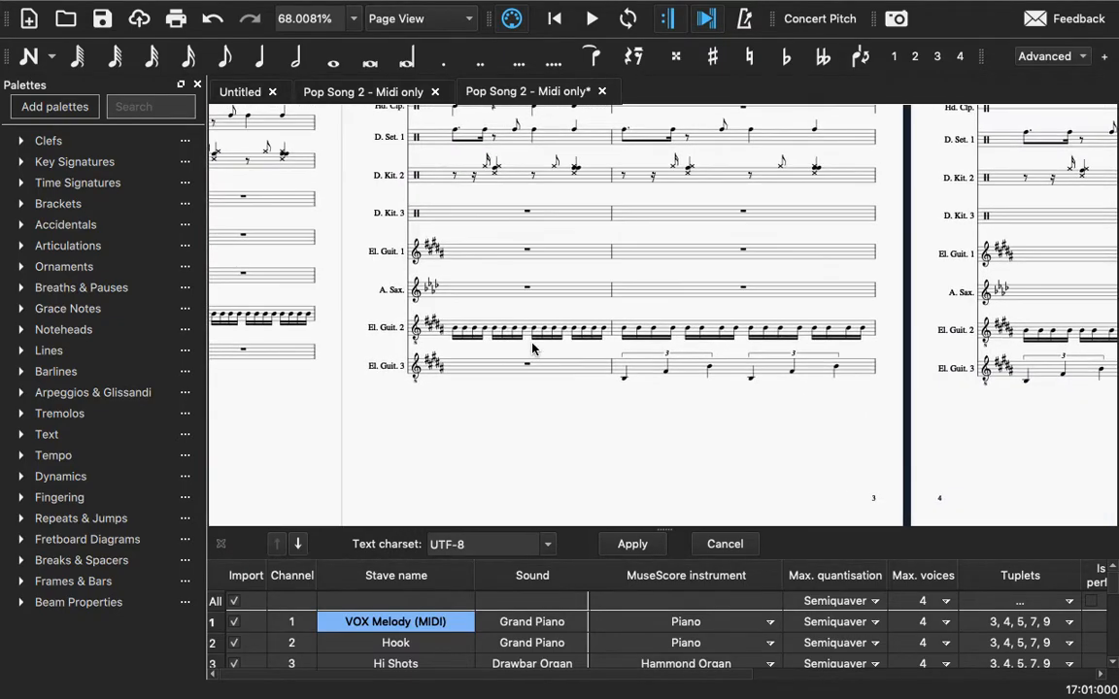
pyautogui.hscroll(3, 629, 377)
pyautogui.scroll(-1, 630, 376)
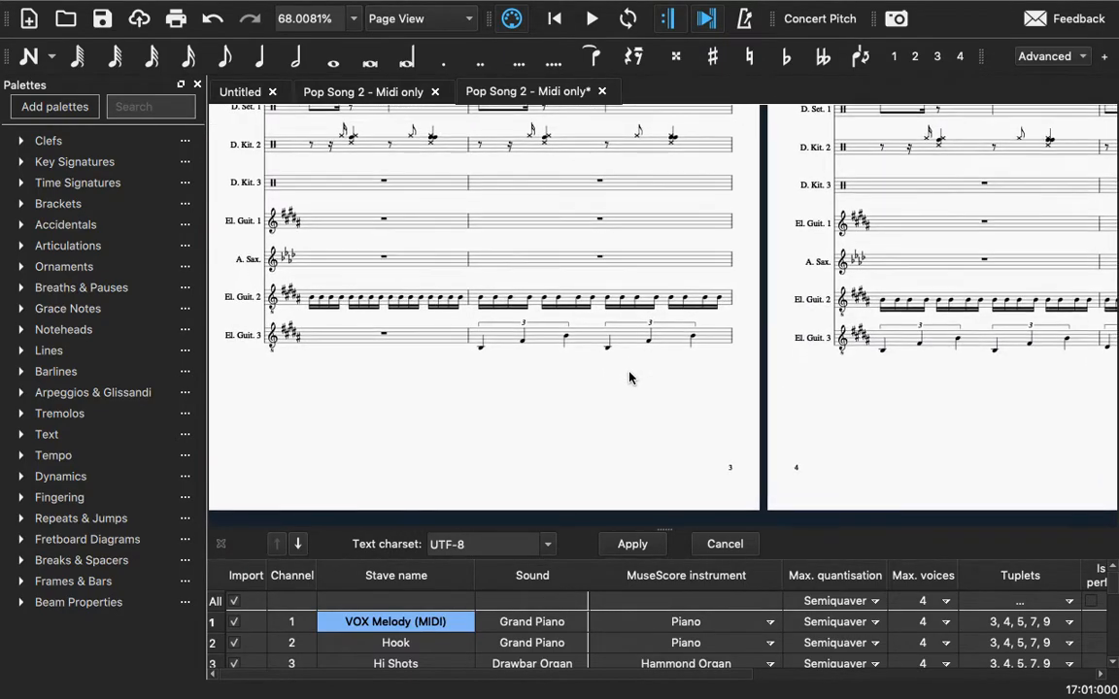
pyautogui.click(273, 345)
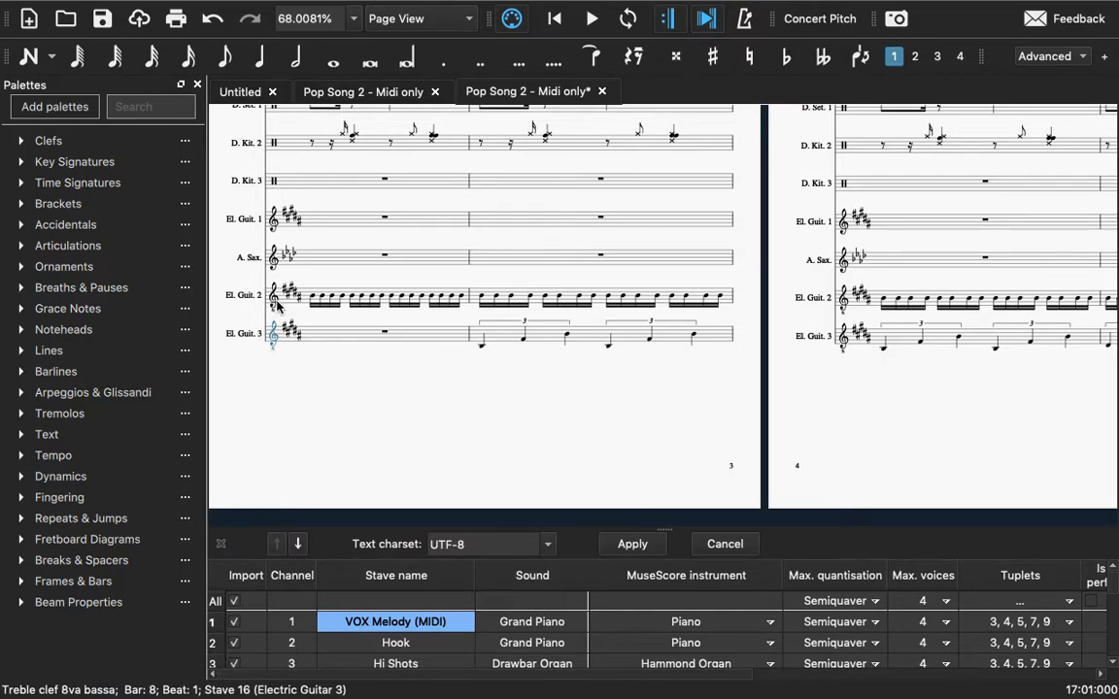
pyautogui.hscroll(10, 604, 293)
pyautogui.scroll(-1, 604, 293)
pyautogui.hscroll(3, 926, 300)
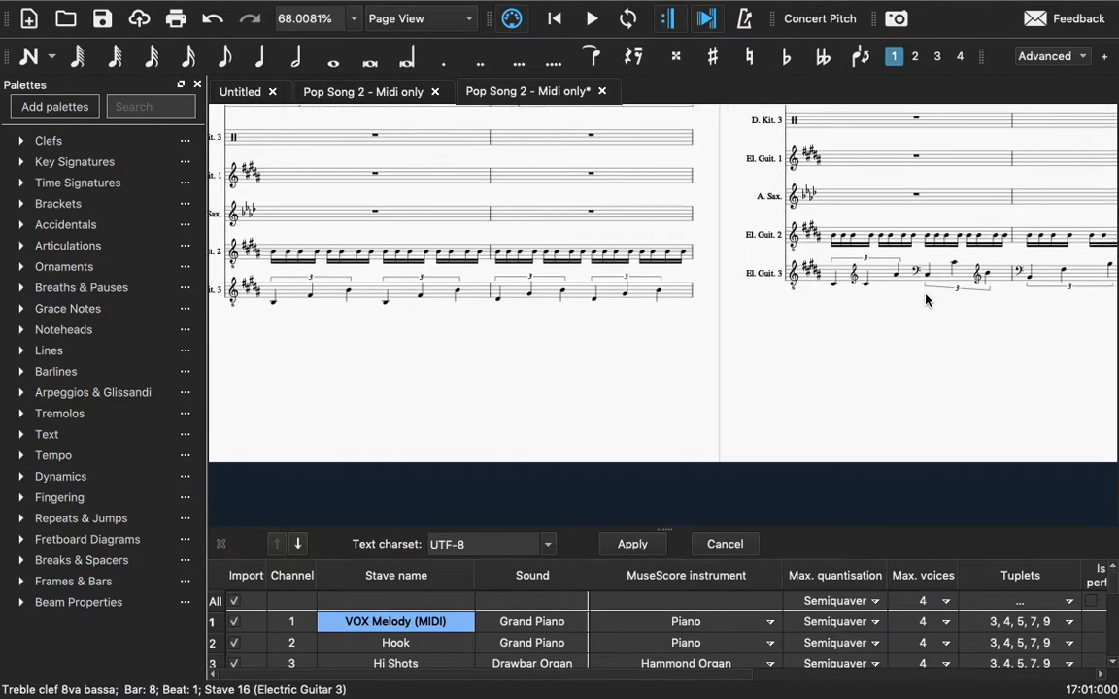
# Step: Delete the stray treble and bass clef changes in Electric Guitar 3's bars 12 and 13
pyautogui.click(839, 284)
pyautogui.press('Delete')
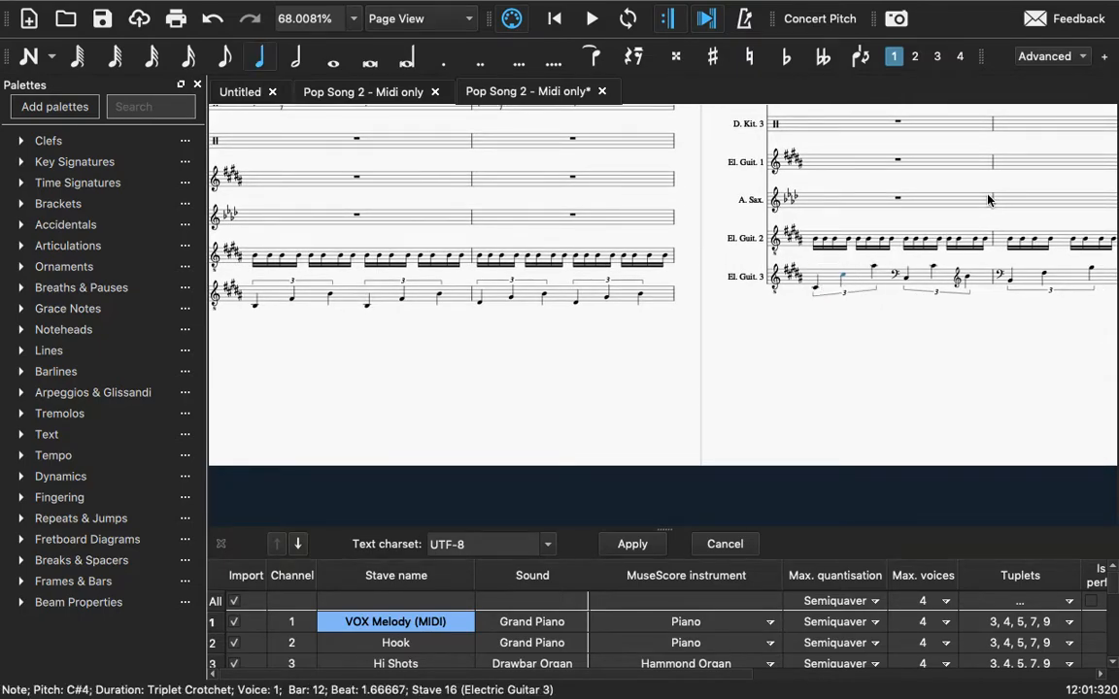
pyautogui.click(897, 275)
pyautogui.press('Delete')
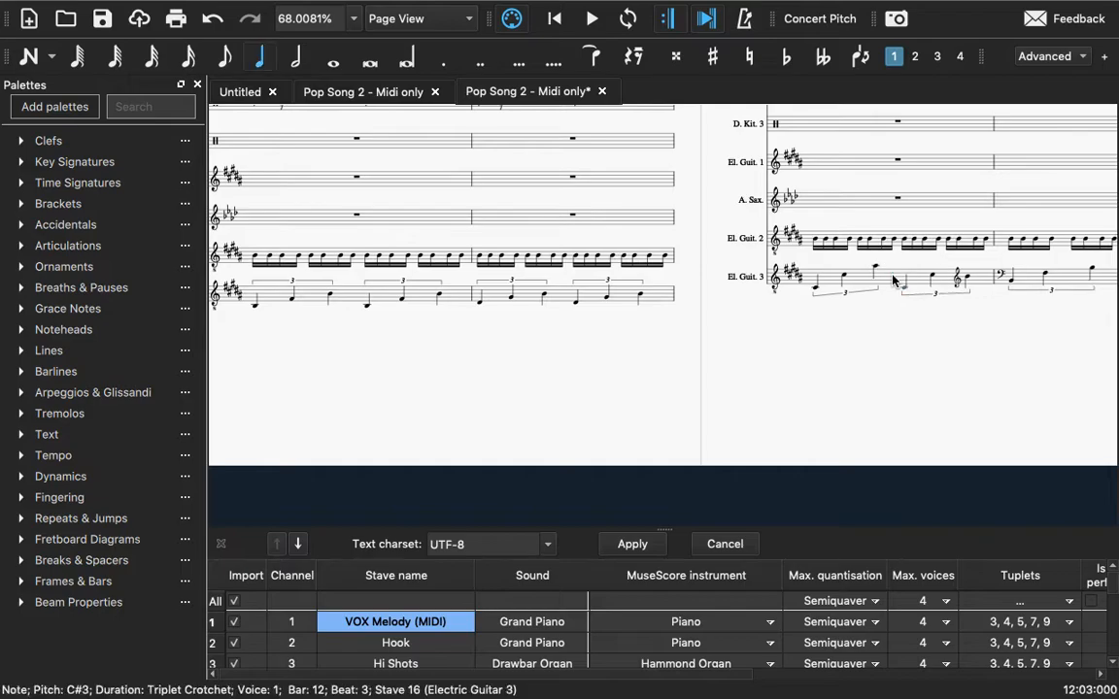
pyautogui.click(957, 281)
pyautogui.press('Delete')
pyautogui.click(1004, 276)
pyautogui.press('Delete')
# Step: Delete the bass and treble clef changes in bar 16
pyautogui.hscroll(5, 1048, 309)
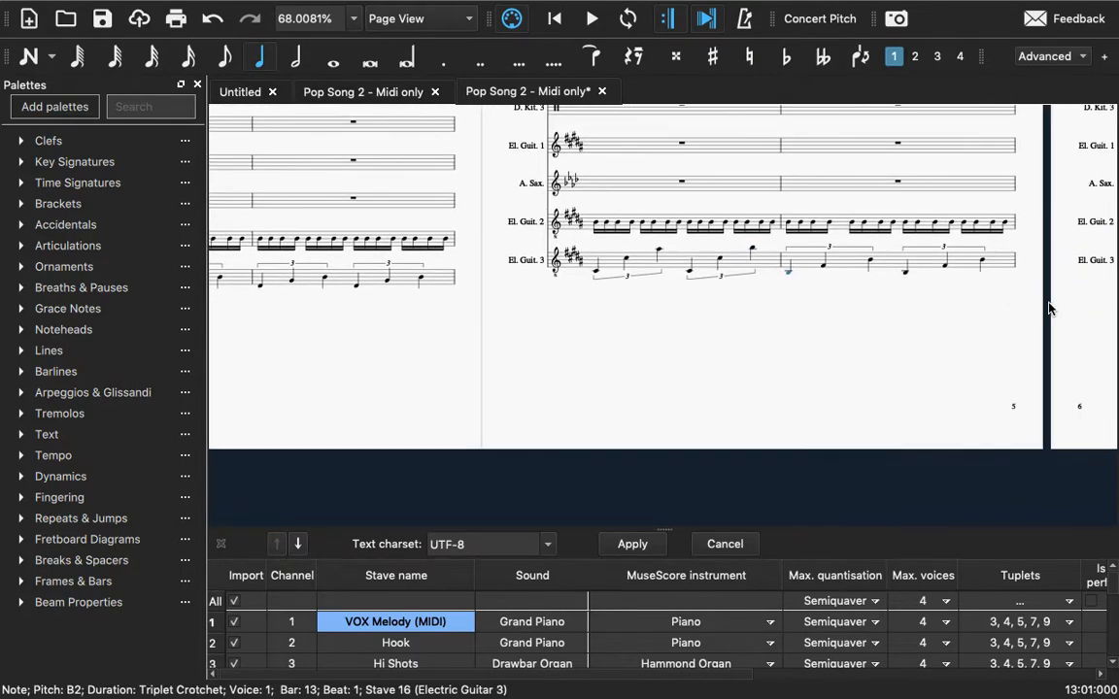
pyautogui.hscroll(-6, 1048, 309)
pyautogui.hscroll(15, 872, 287)
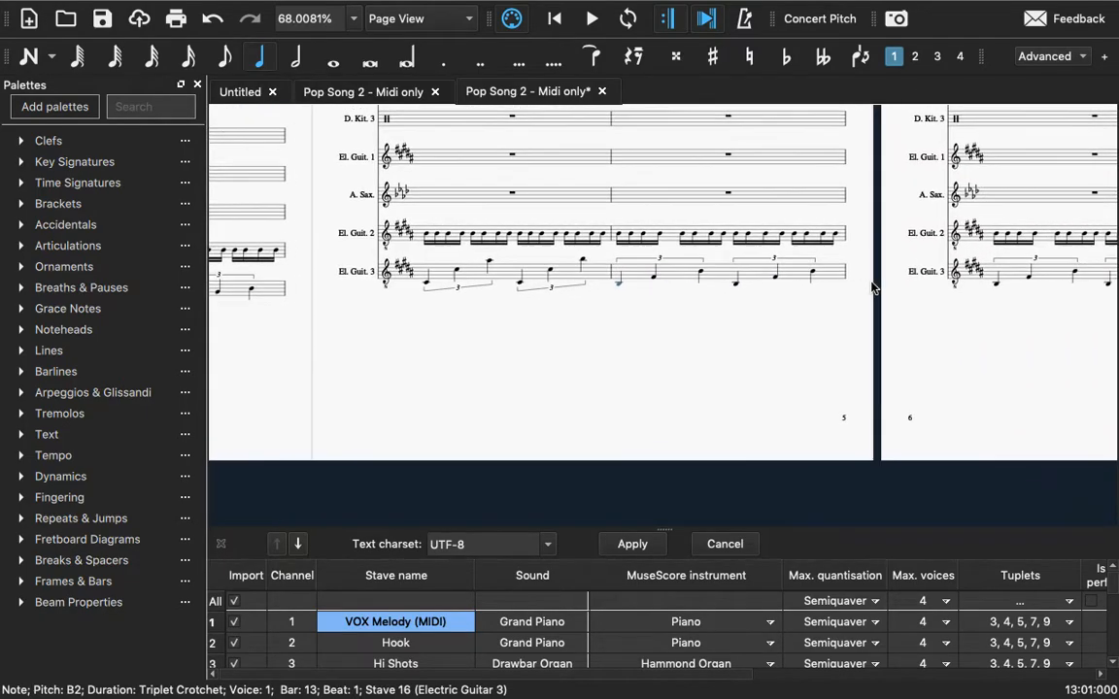
pyautogui.hscroll(6, 872, 288)
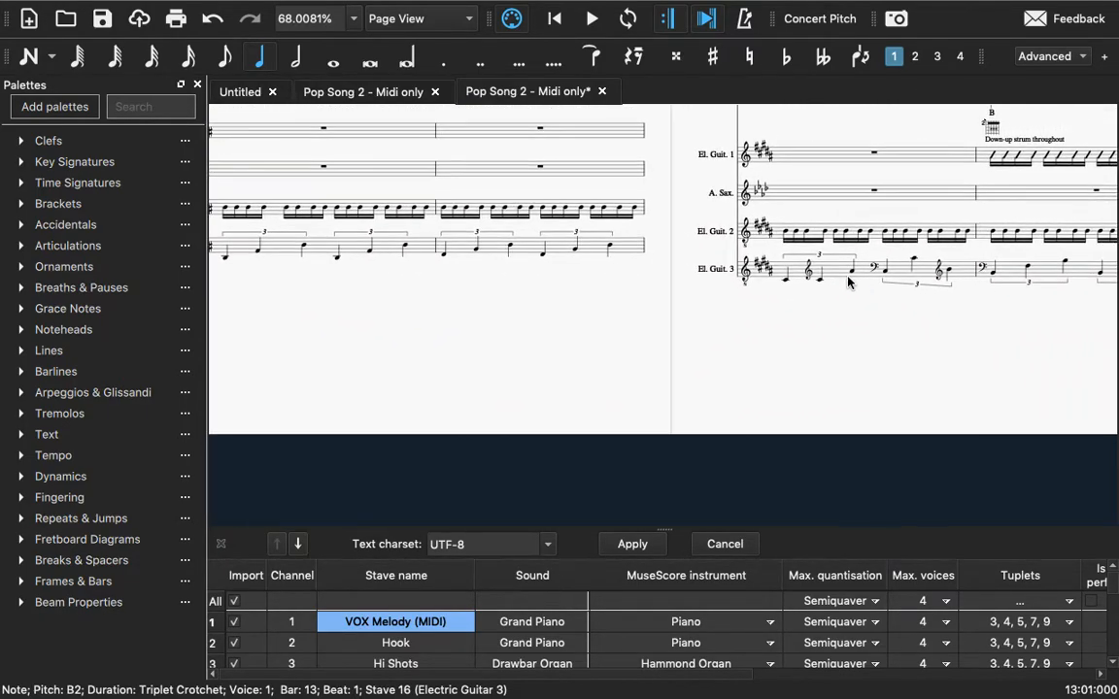
pyautogui.click(805, 273)
pyautogui.click(867, 266)
pyautogui.press('Delete')
pyautogui.click(936, 272)
pyautogui.press('Delete')
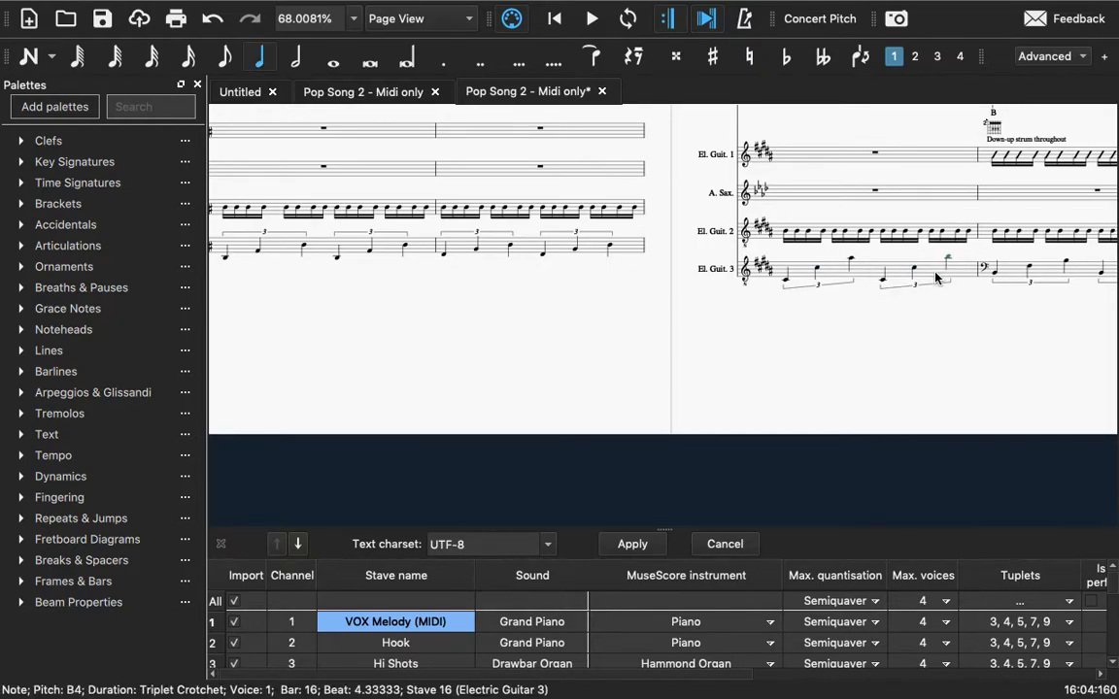
# Step: Delete the bar 17 bass clef change and scroll back toward page 1
pyautogui.hscroll(3, 936, 278)
pyautogui.scroll(-2, 936, 279)
pyautogui.hscroll(7, 935, 279)
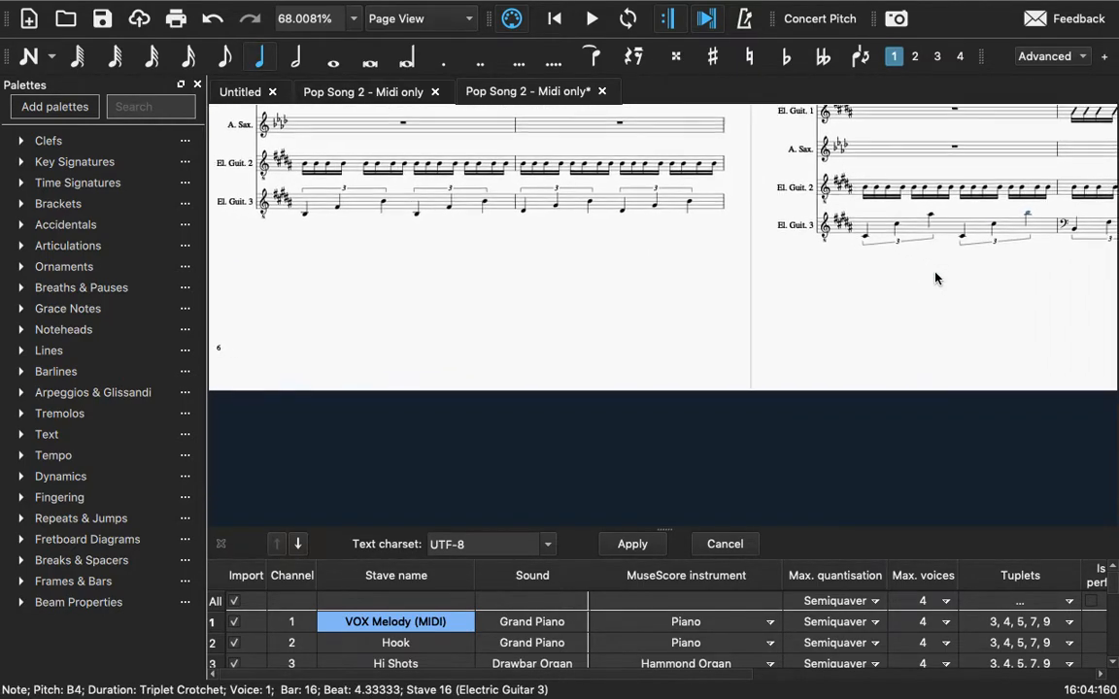
pyautogui.click(1066, 224)
pyautogui.press('Delete')
pyautogui.hscroll(-15, 975, 243)
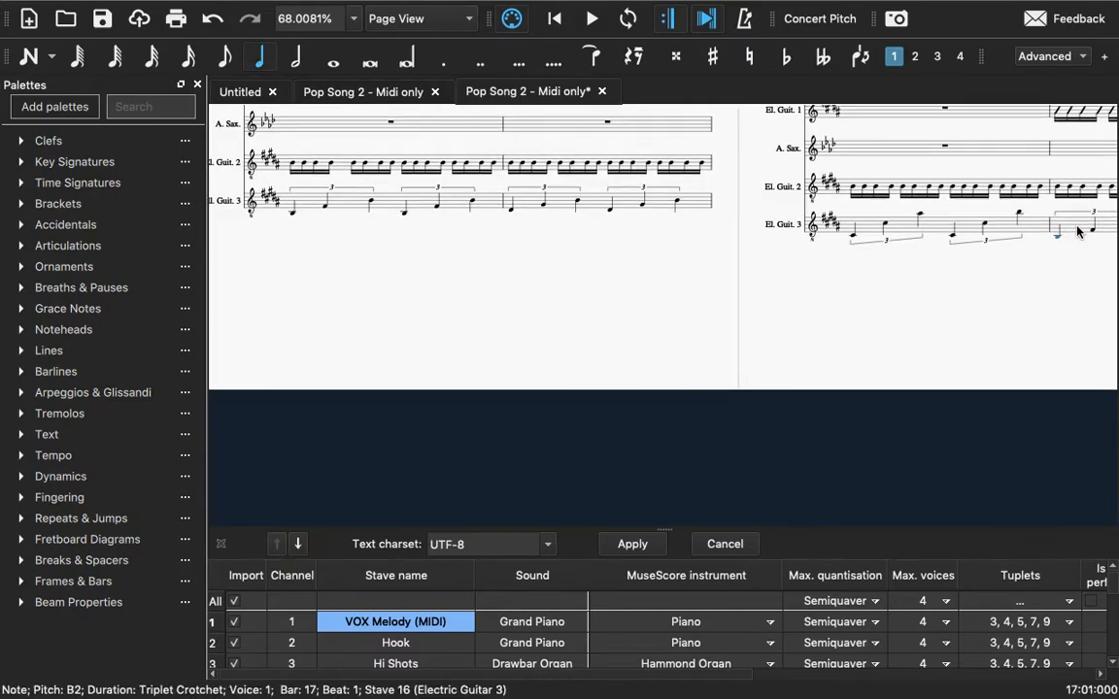
pyautogui.hscroll(-12, 975, 250)
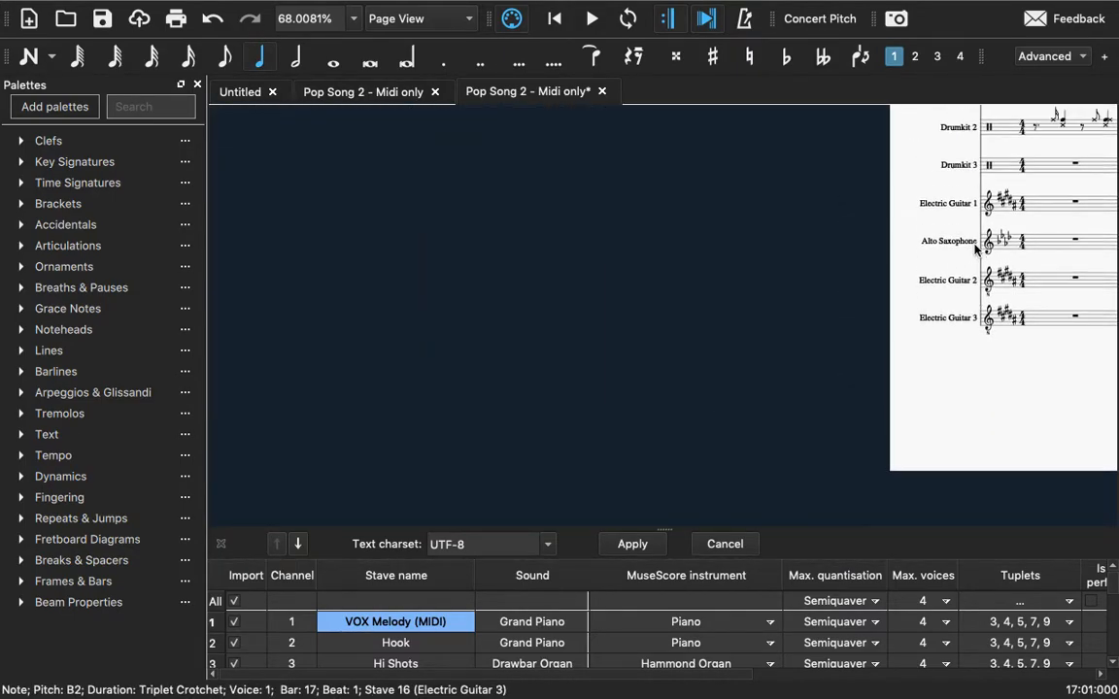
pyautogui.scroll(2, 975, 251)
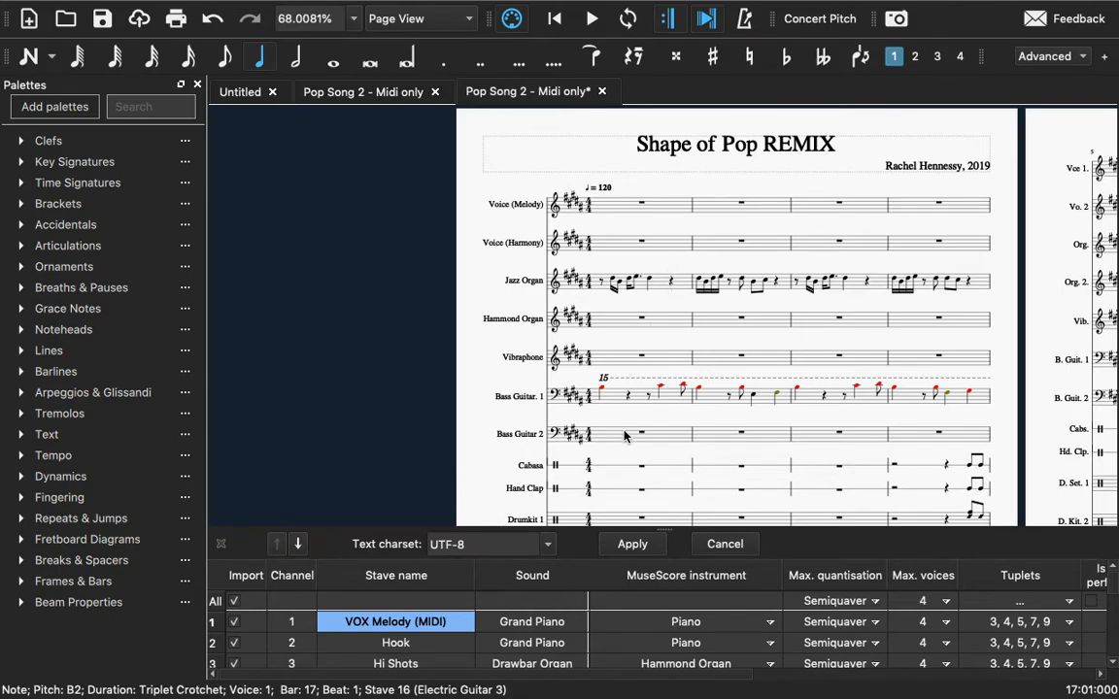
pyautogui.hscroll(2, 613, 404)
pyautogui.scroll(-1, 613, 404)
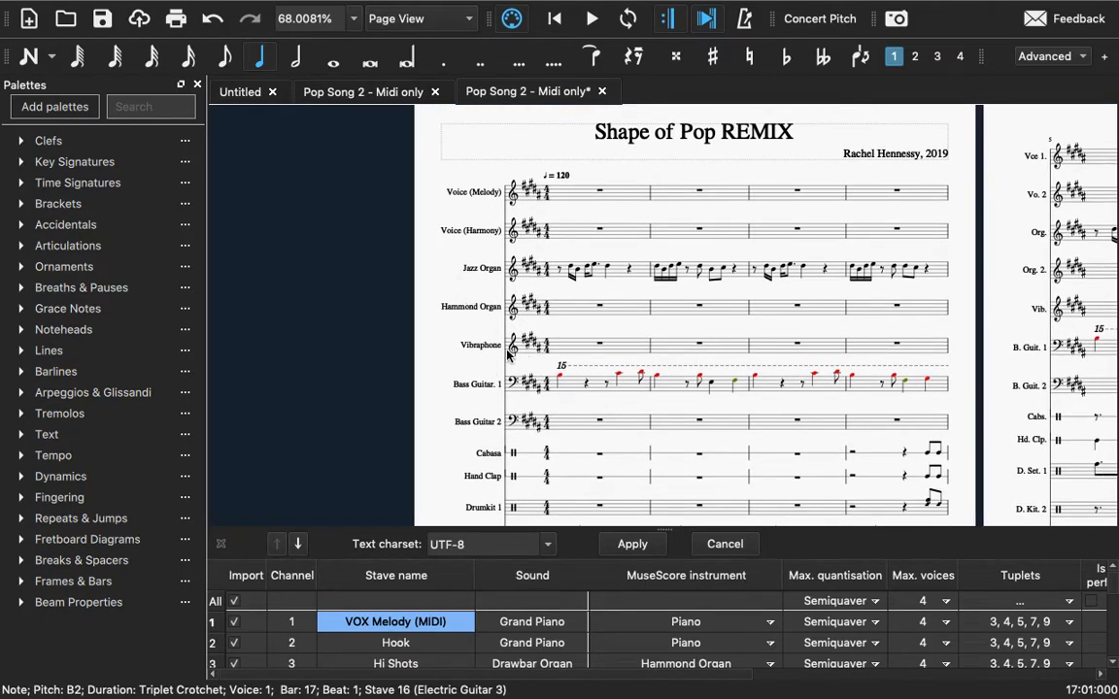
pyautogui.scroll(-2, 522, 350)
pyautogui.hscroll(3, 522, 350)
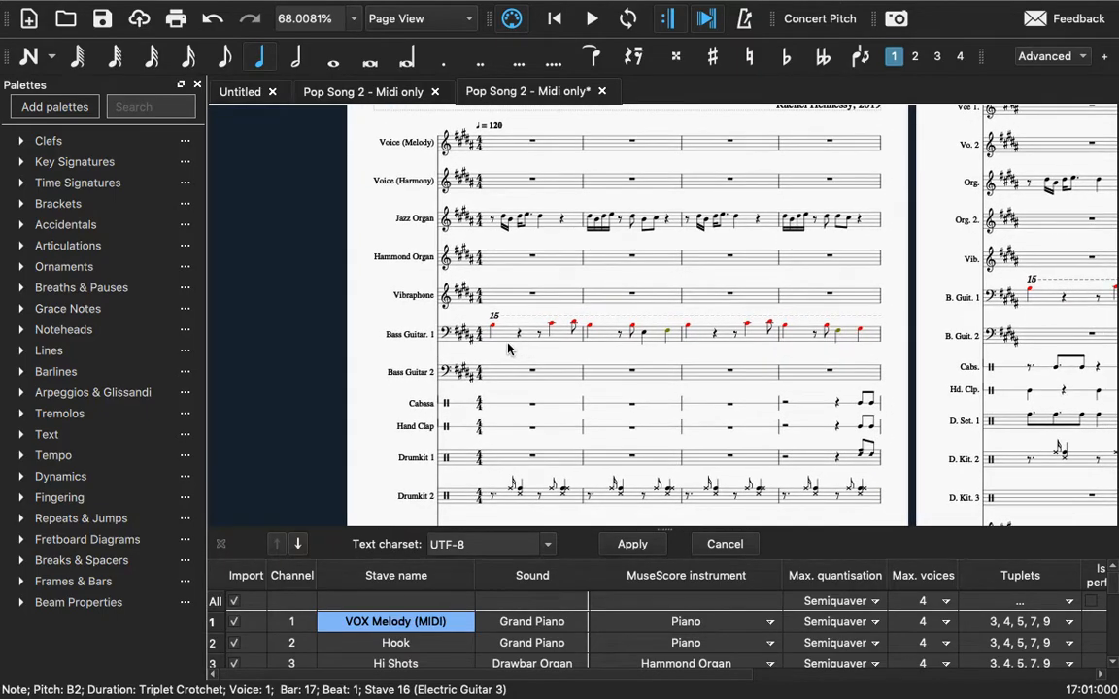
pyautogui.moveTo(449, 386); pyautogui.dragTo(467, 287)
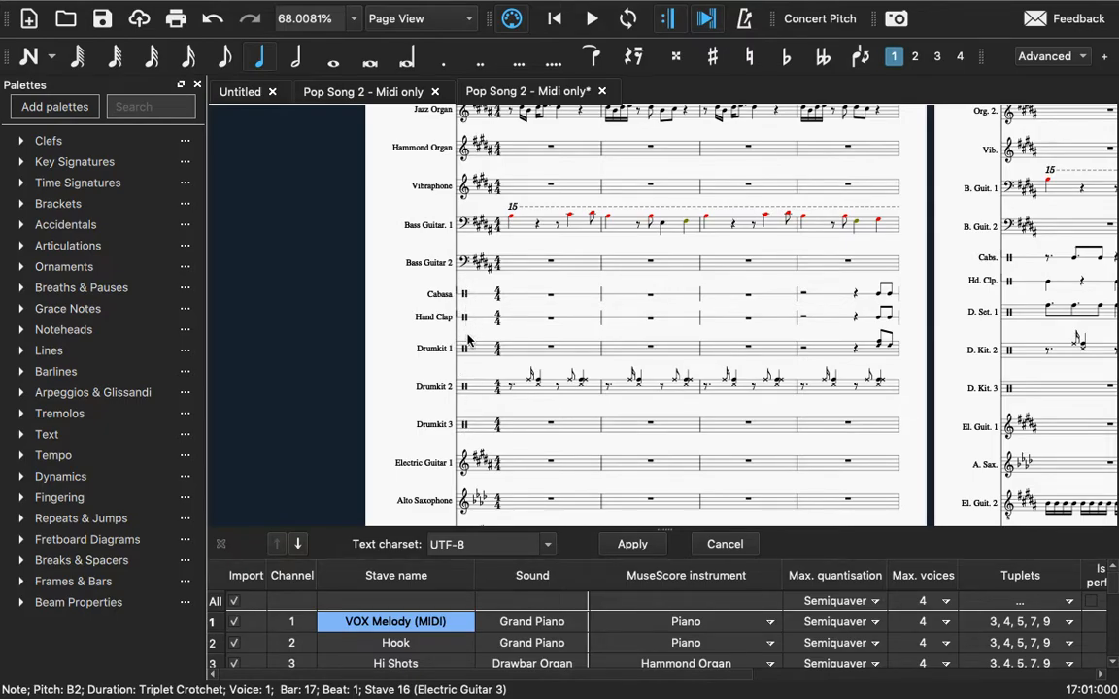
pyautogui.scroll(-3, 467, 437)
pyautogui.hscroll(3, 466, 437)
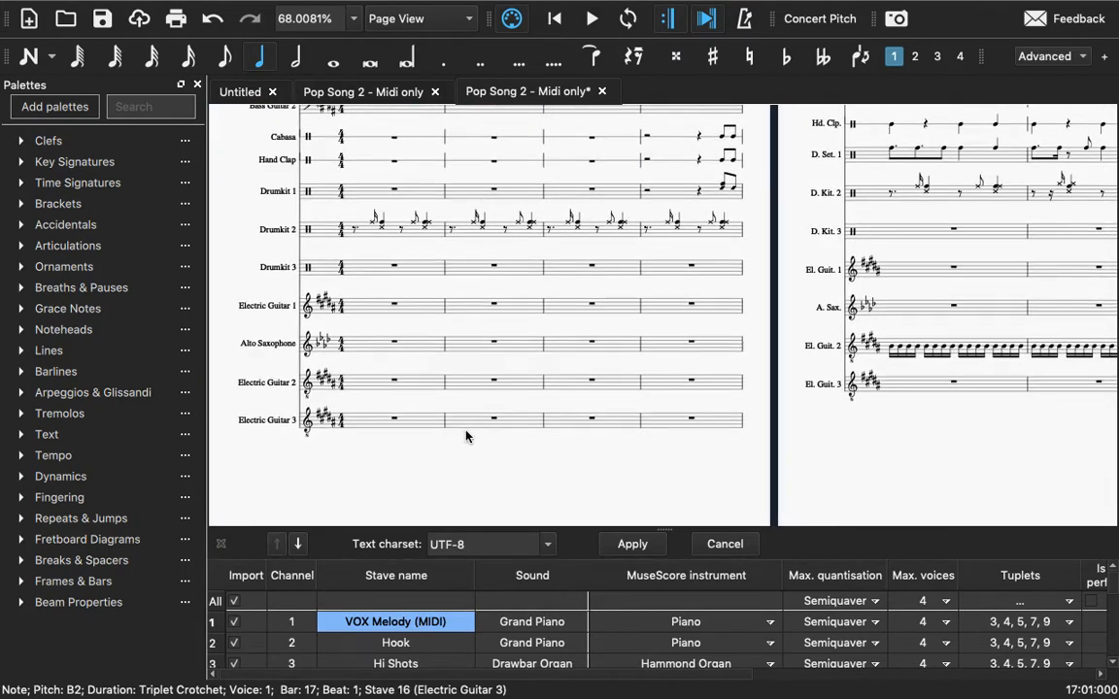
pyautogui.scroll(5, 466, 437)
pyautogui.hscroll(-1, 467, 437)
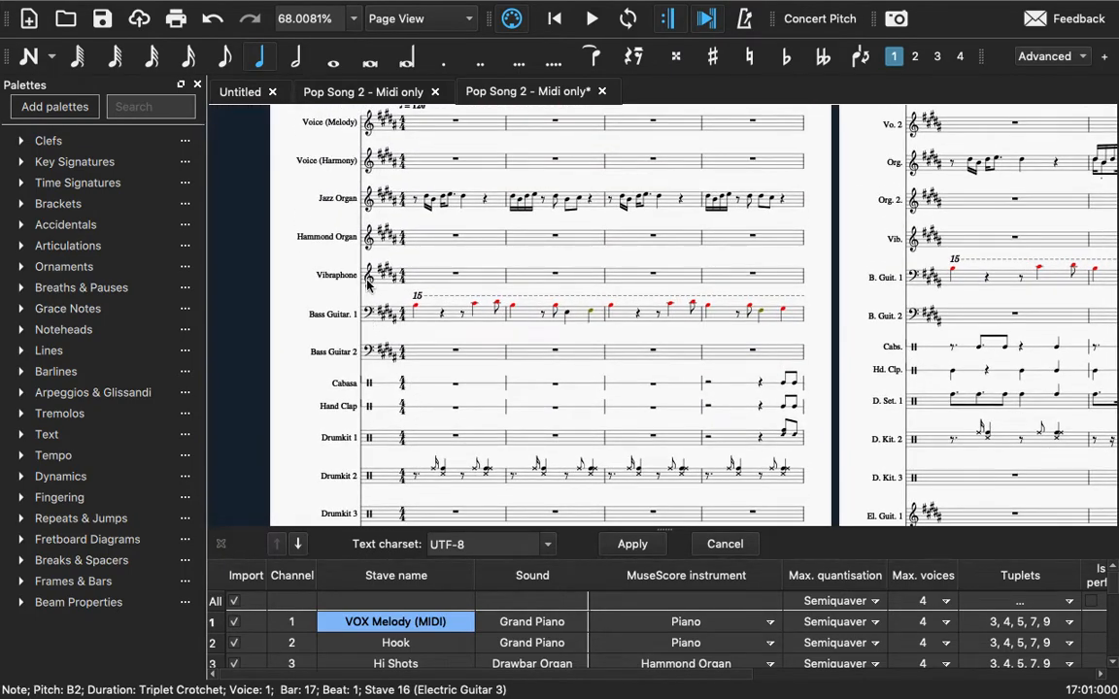
pyautogui.scroll(-4, 369, 284)
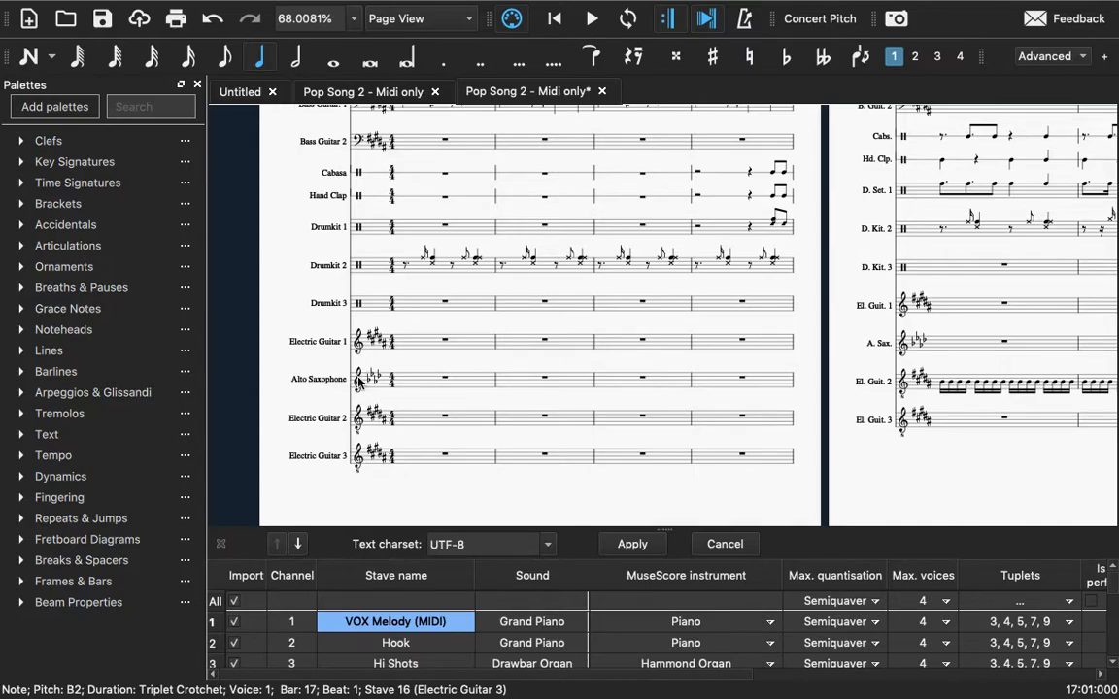
pyautogui.scroll(5, 366, 309)
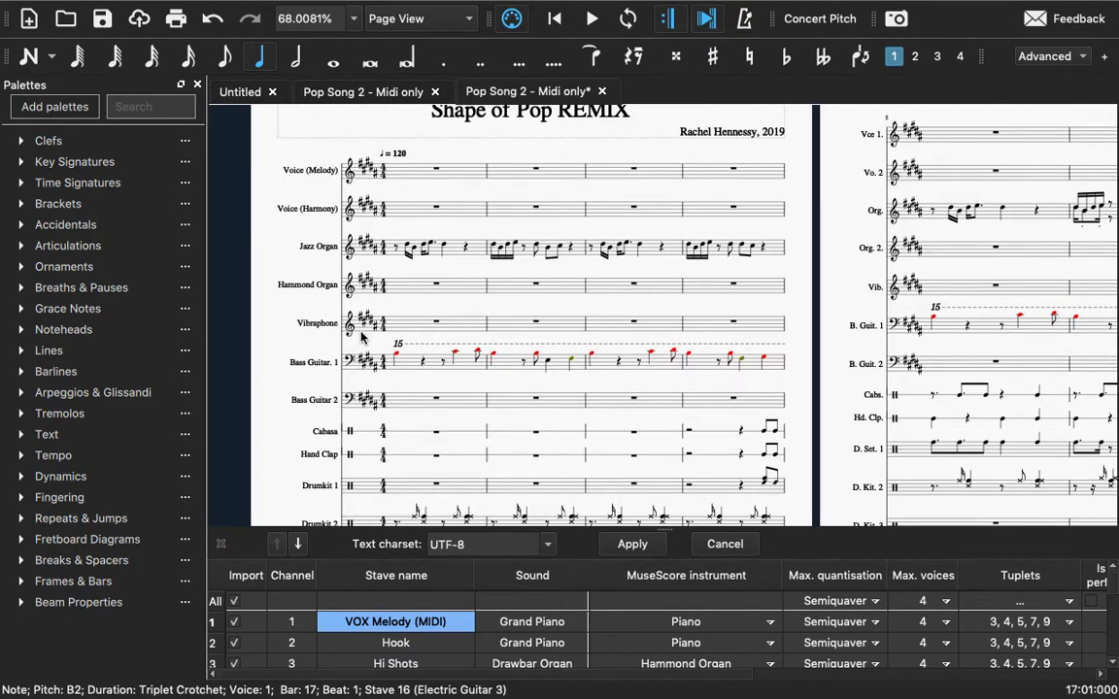
pyautogui.scroll(-4, 361, 335)
pyautogui.scroll(-3, 361, 335)
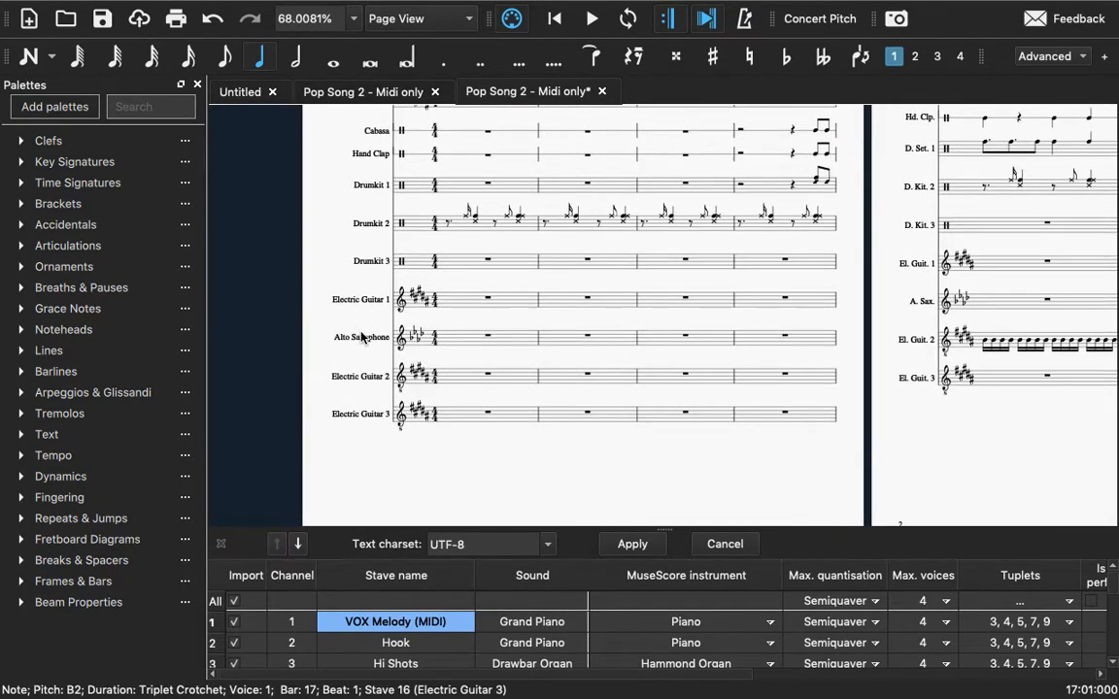
# Step: Give Electric Guitar 2 a plain treble clef from the Clefs palette
pyautogui.click(403, 380)
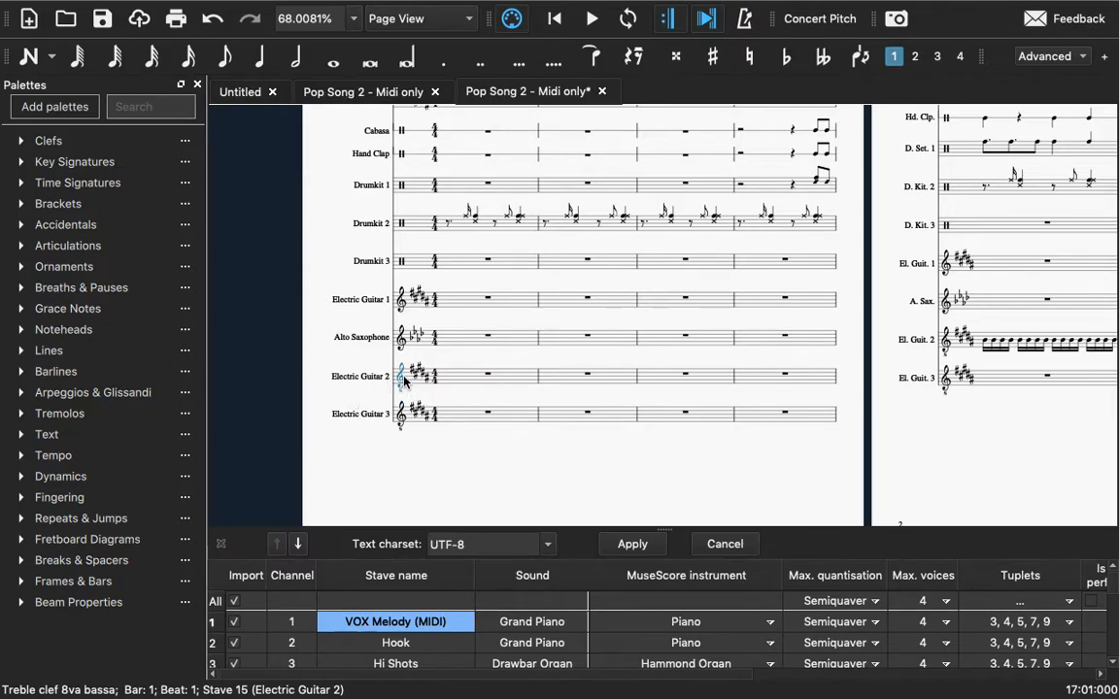
pyautogui.click(34, 144)
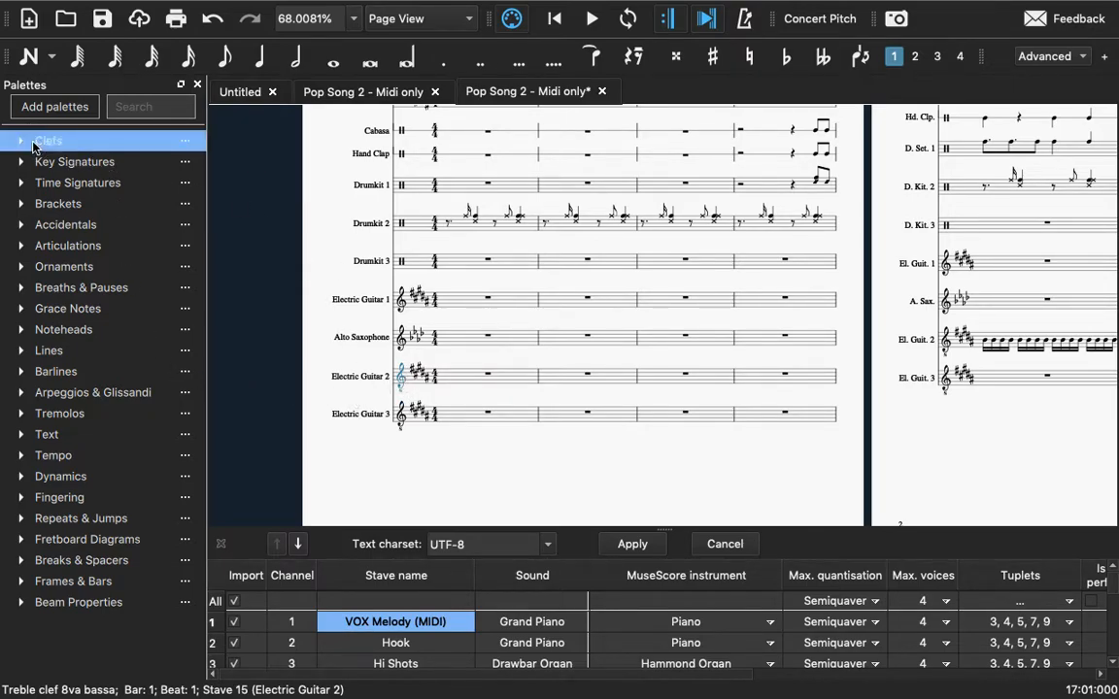
pyautogui.click(23, 142)
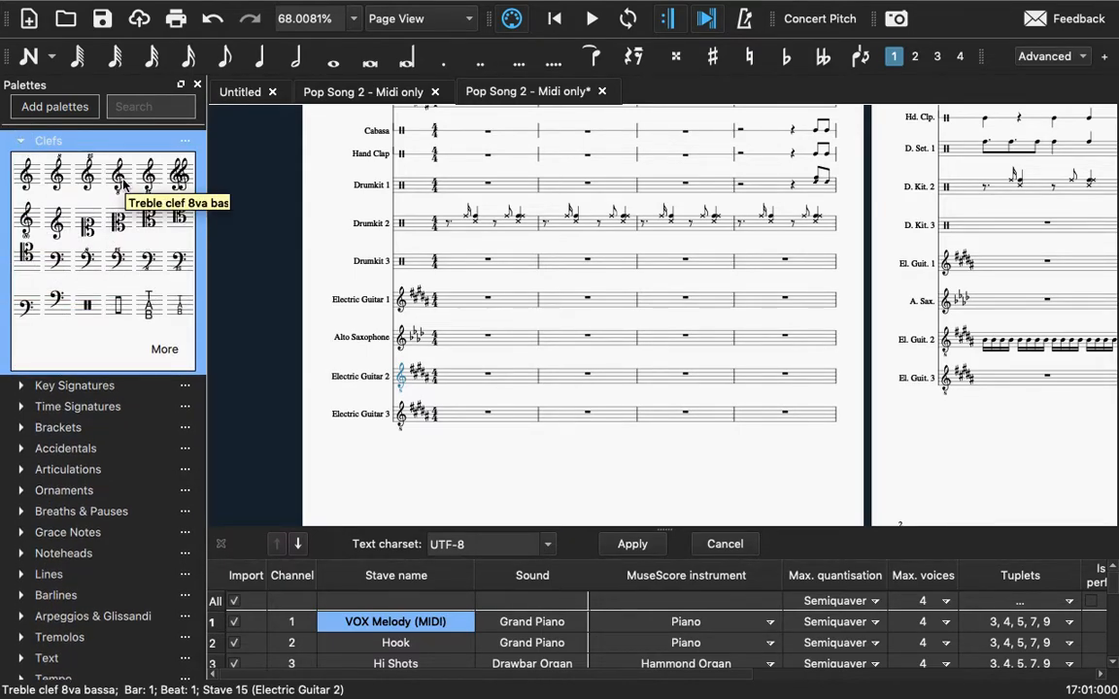
pyautogui.click(32, 176)
pyautogui.click(31, 177)
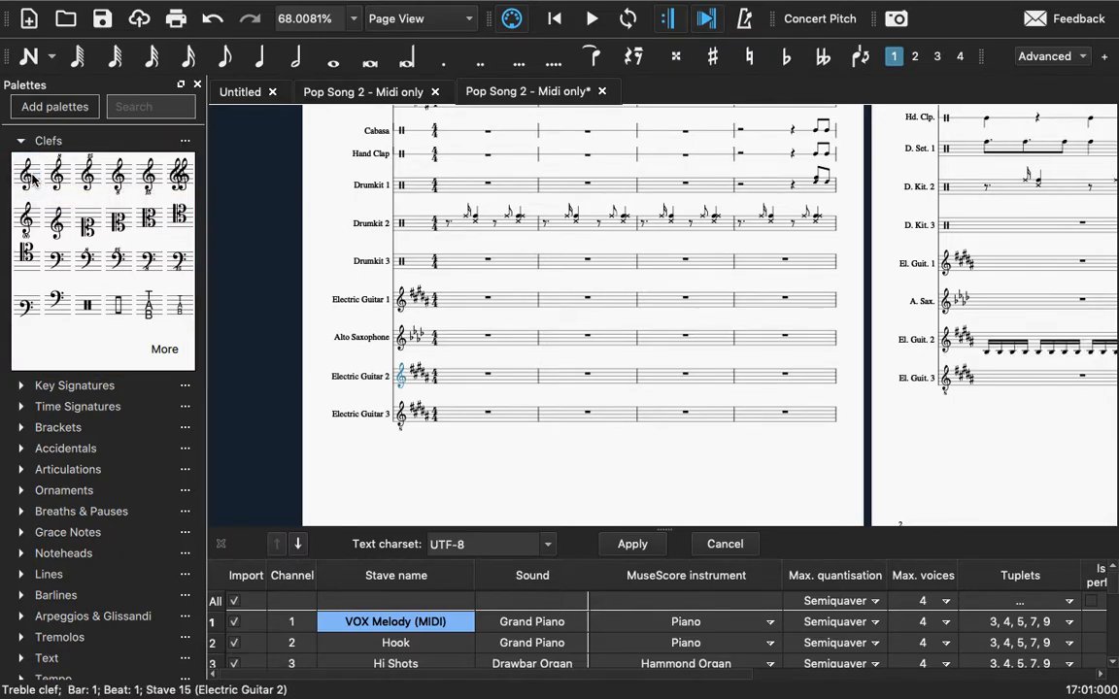
# Step: Give Electric Guitar 3 a plain treble clef, then select the Alto Saxophone stave
pyautogui.click(387, 414)
pyautogui.click(26, 175)
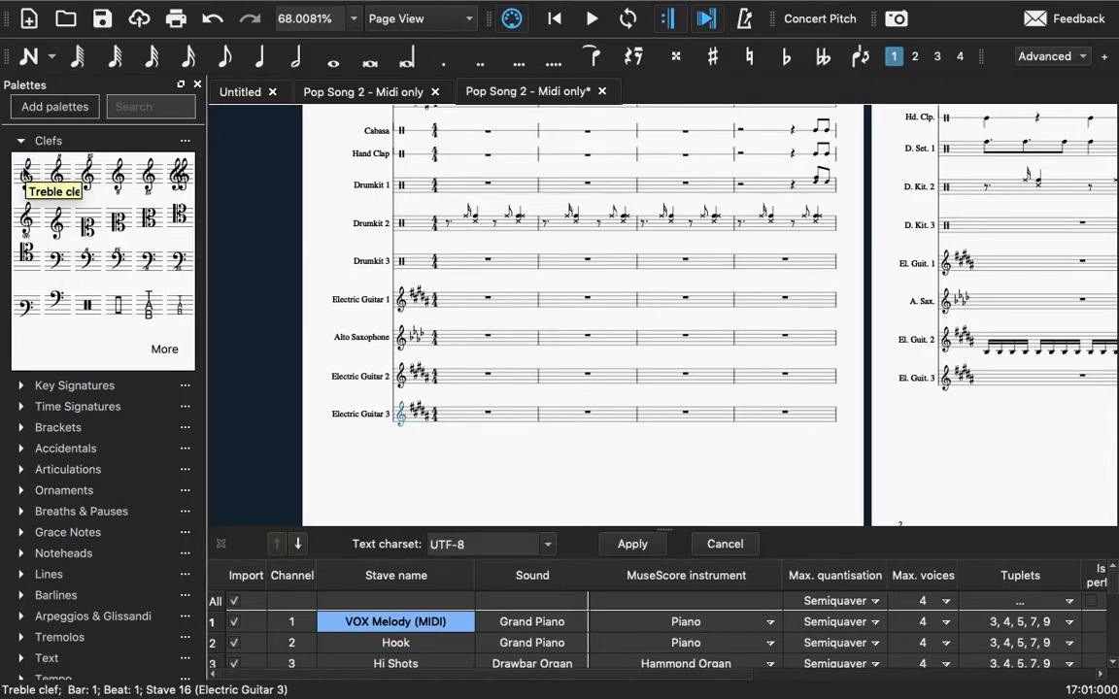
pyautogui.click(464, 489)
pyautogui.scroll(2, 589, 410)
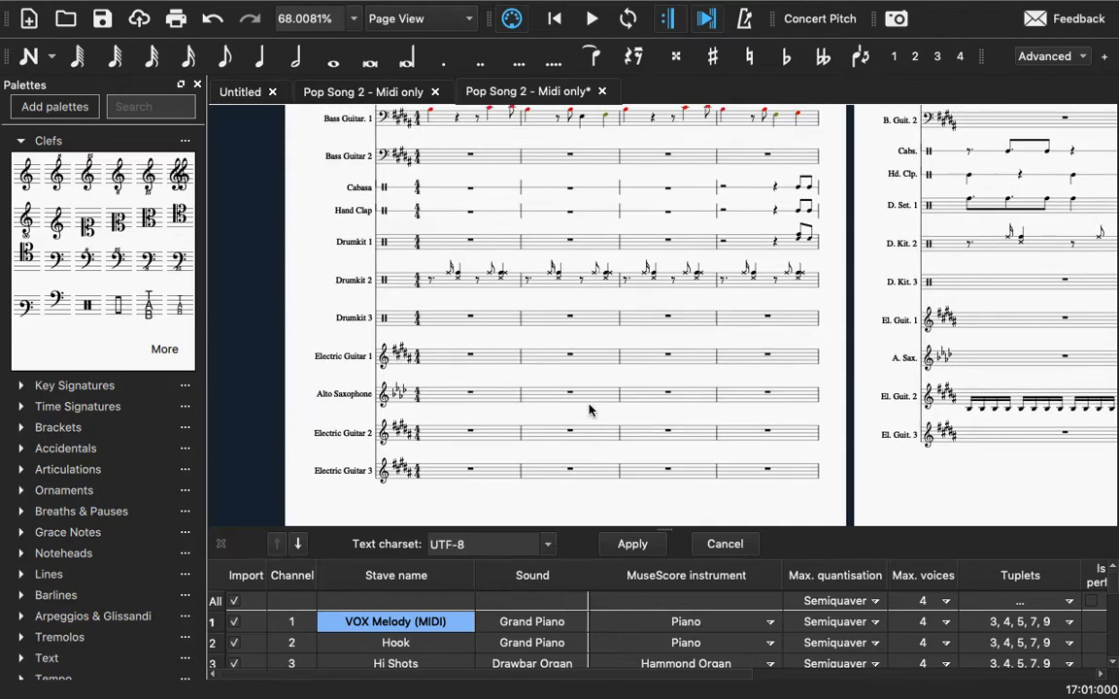
pyautogui.click(336, 400)
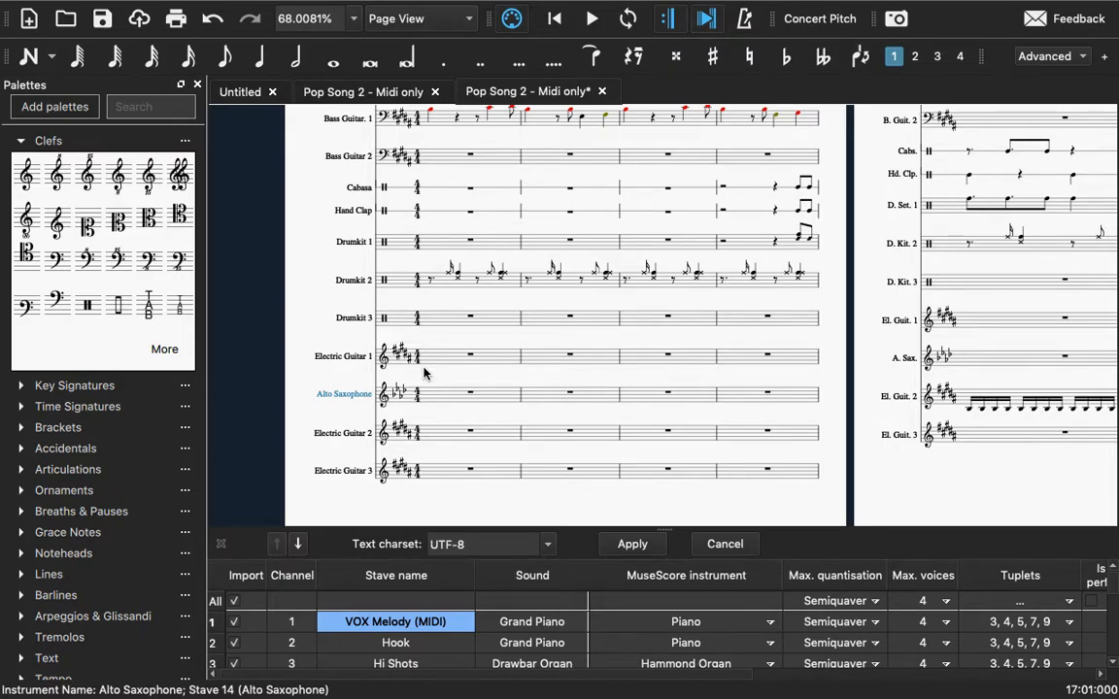
# Step: In the Instruments dialog, move Alto Saxophone above the bass guitars and Vibraphone, then confirm
pyautogui.press('i')
pyautogui.scroll(-4, 622, 386)
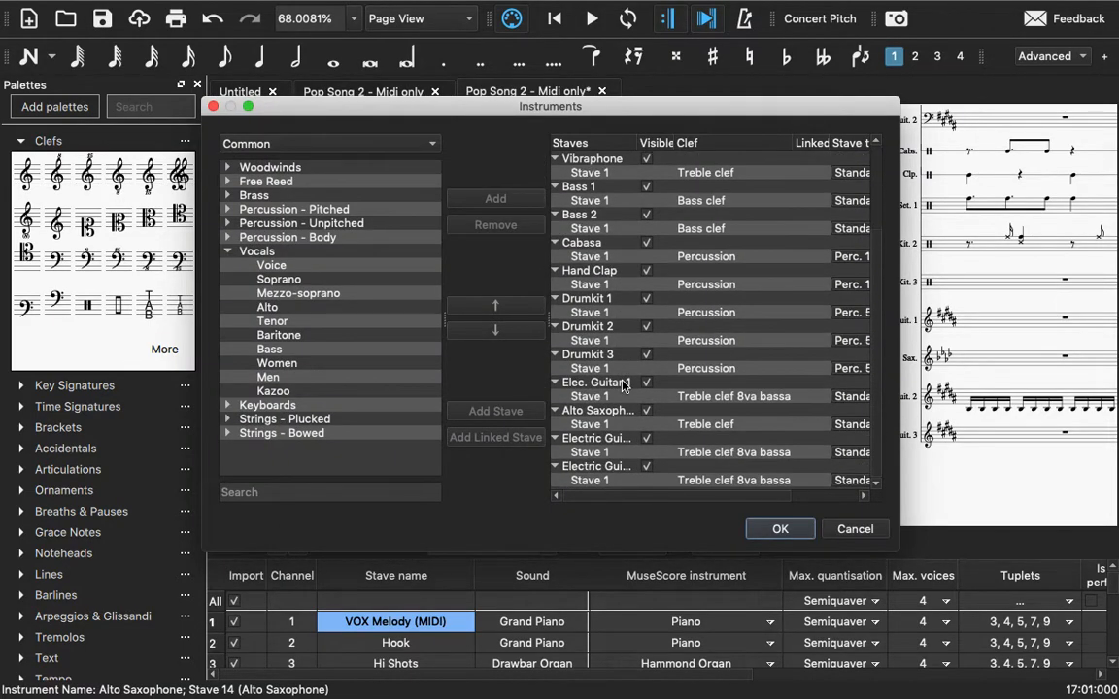
pyautogui.click(595, 411)
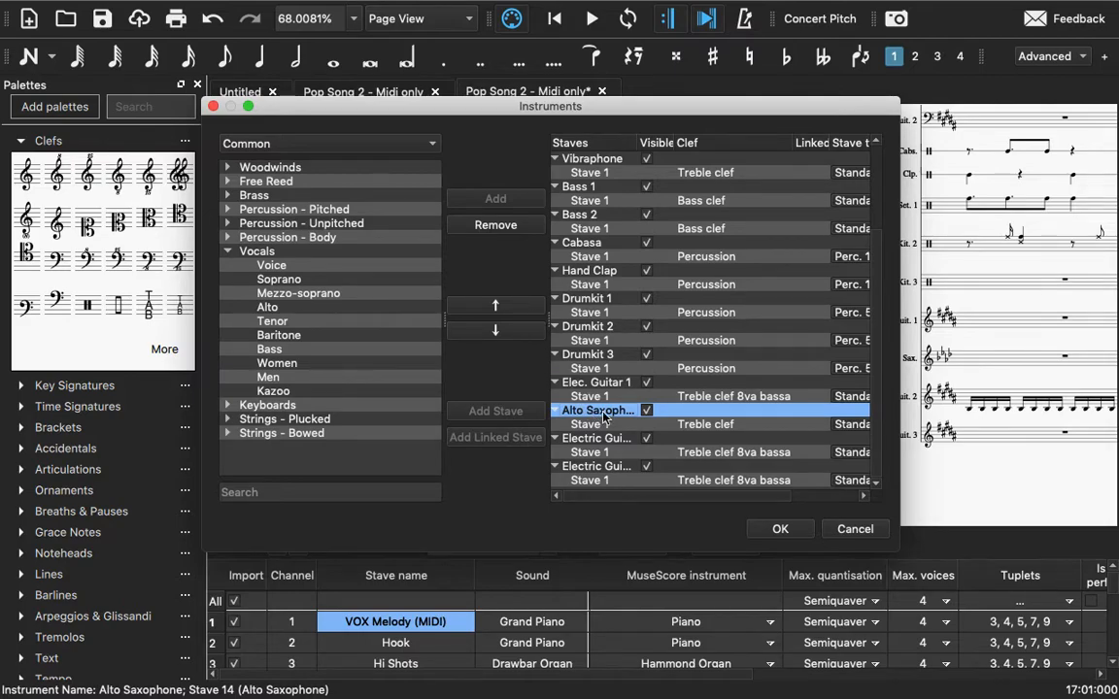
pyautogui.click(509, 310)
pyautogui.click(509, 310)
pyautogui.click(509, 310)
pyautogui.click(509, 310)
pyautogui.click(509, 309)
pyautogui.click(509, 310)
pyautogui.click(509, 310)
pyautogui.click(510, 312)
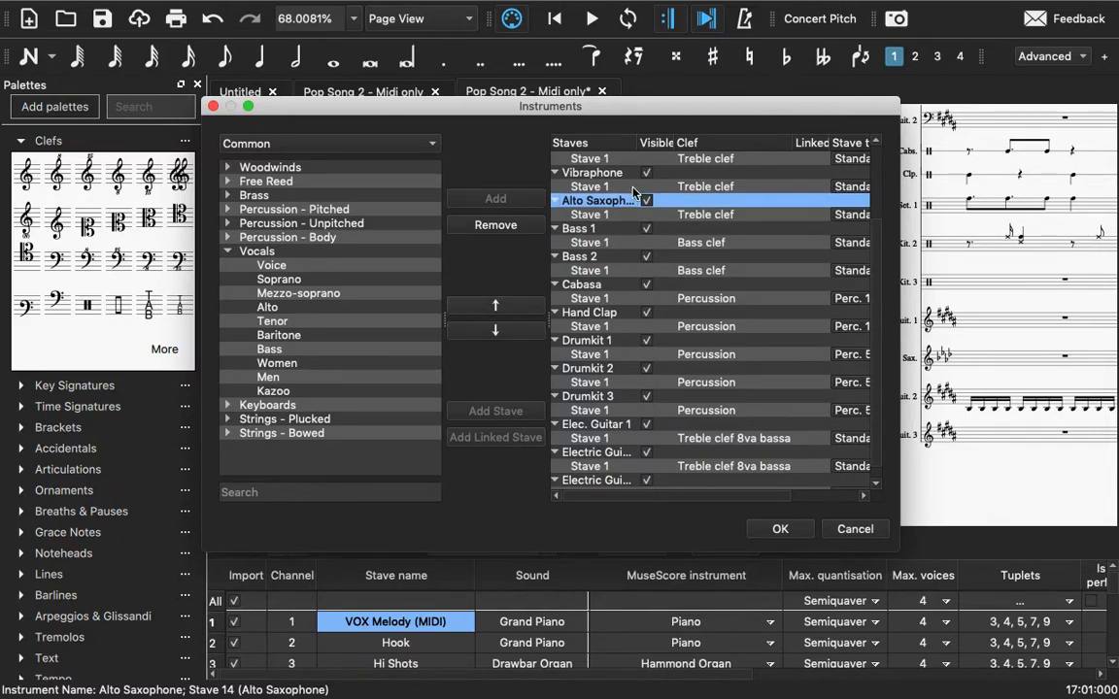
pyautogui.scroll(2, 619, 187)
pyautogui.scroll(1, 620, 187)
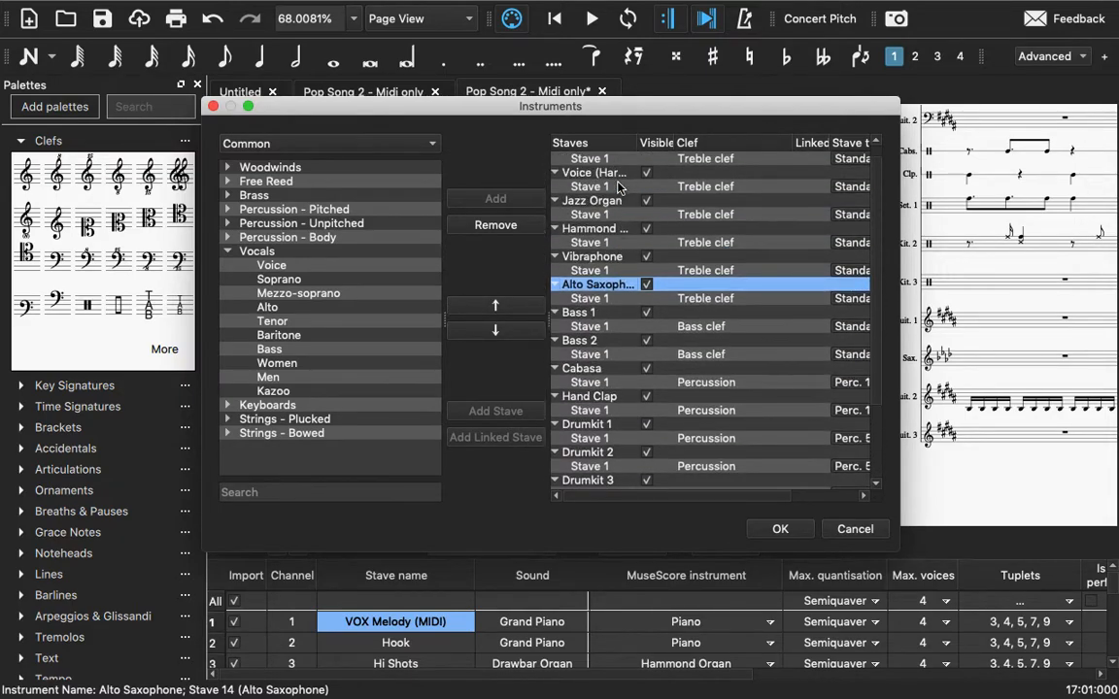
pyautogui.click(497, 309)
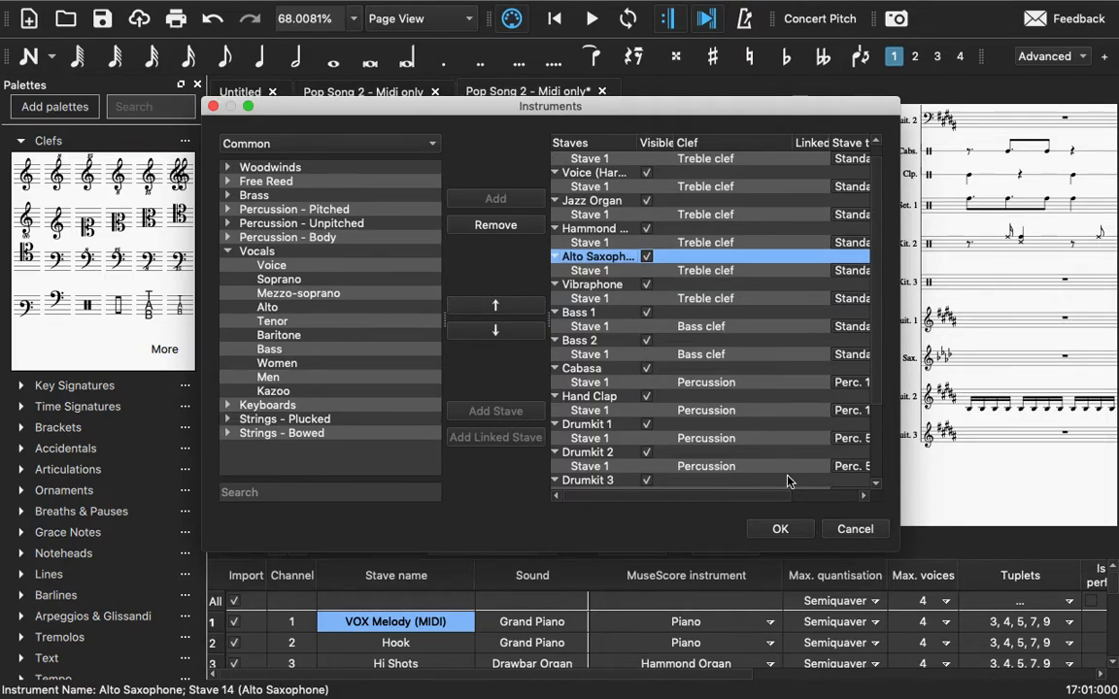
pyautogui.click(783, 528)
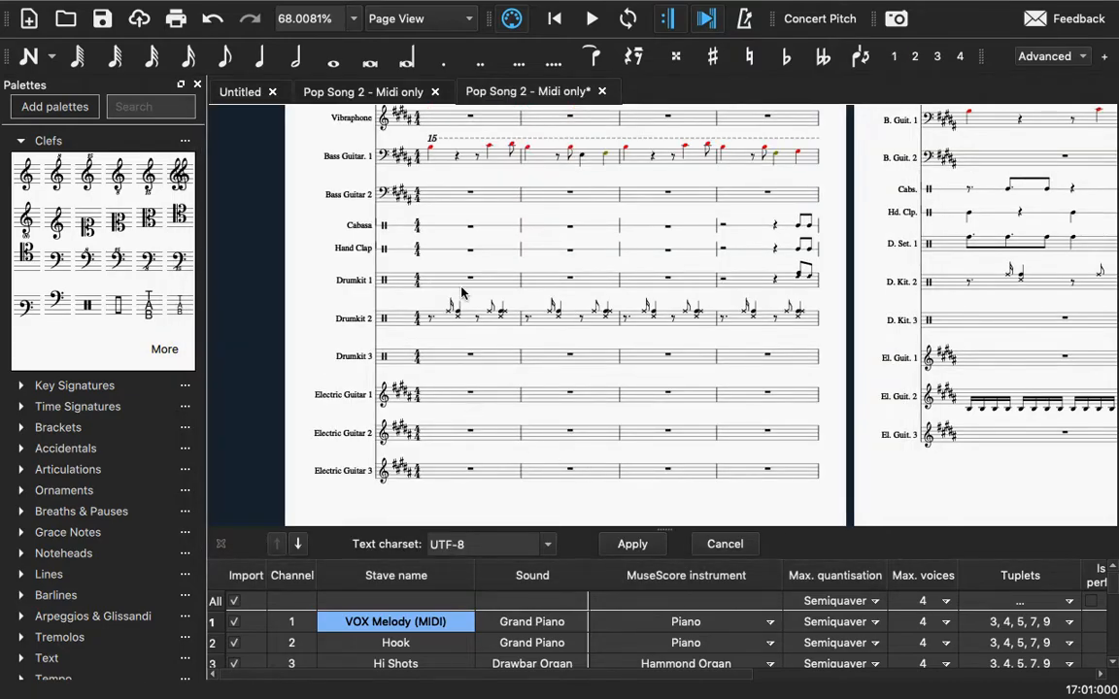
# Step: Scroll through the first page to review the new stave order, Electric Guitars 1–3 last
pyautogui.scroll(6, 464, 293)
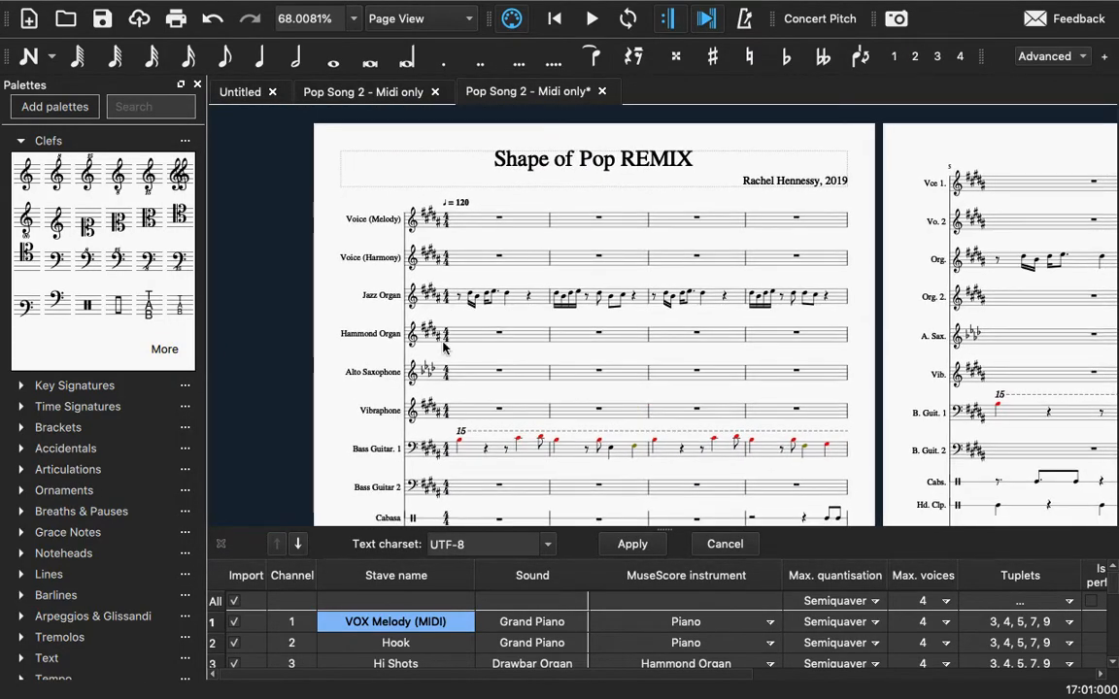
pyautogui.hscroll(5, 544, 355)
pyautogui.hscroll(10, 544, 355)
pyautogui.scroll(-2, 544, 355)
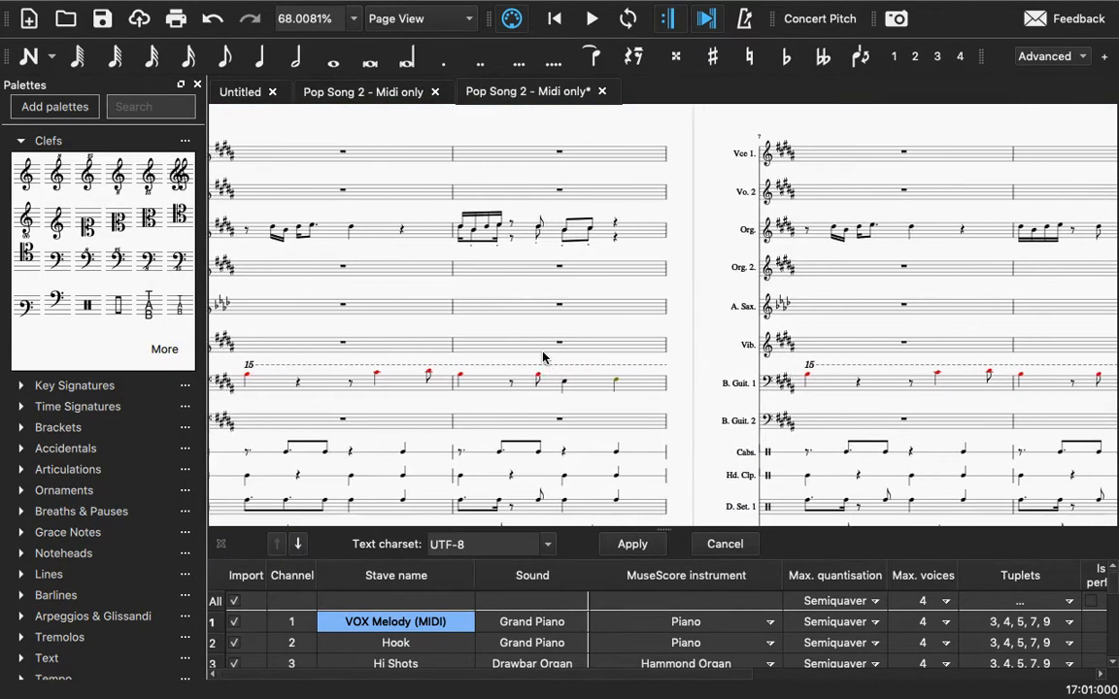
pyautogui.hscroll(-10, 544, 357)
pyautogui.scroll(3, 544, 358)
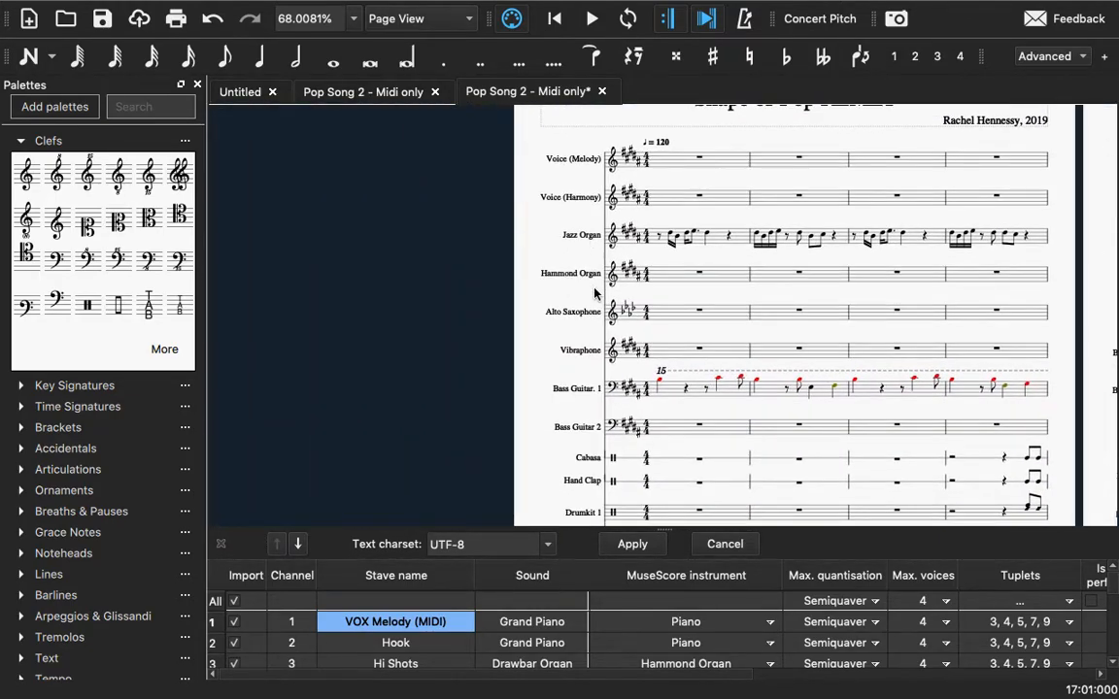
pyautogui.scroll(-2, 524, 403)
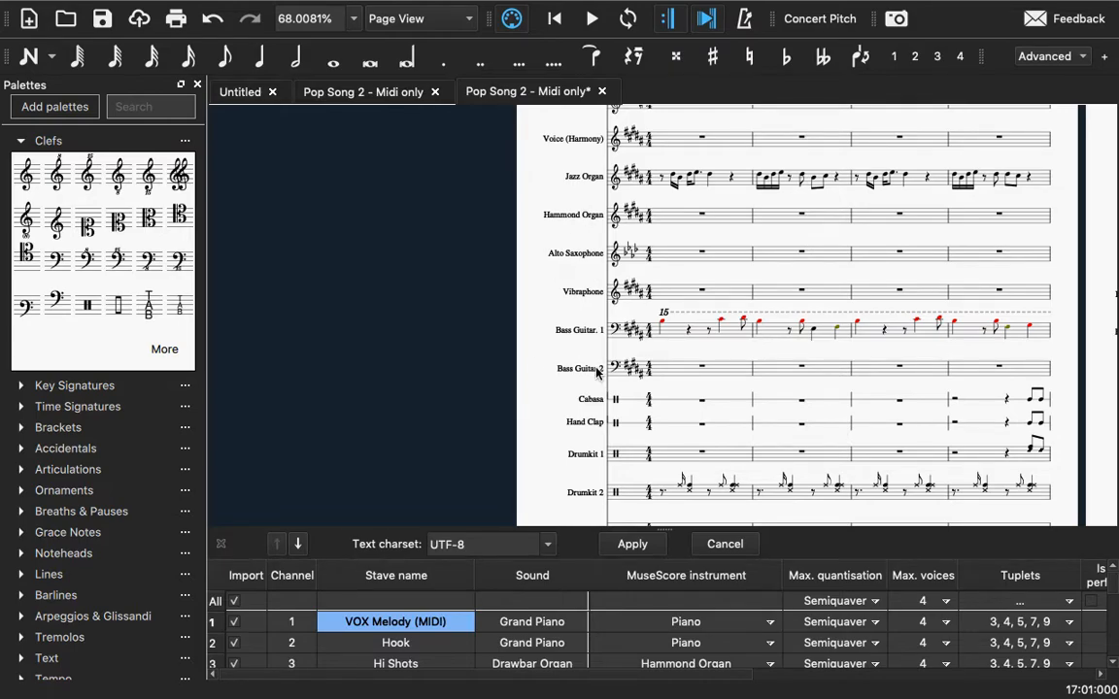
pyautogui.scroll(-5, 521, 355)
pyautogui.hscroll(2, 520, 355)
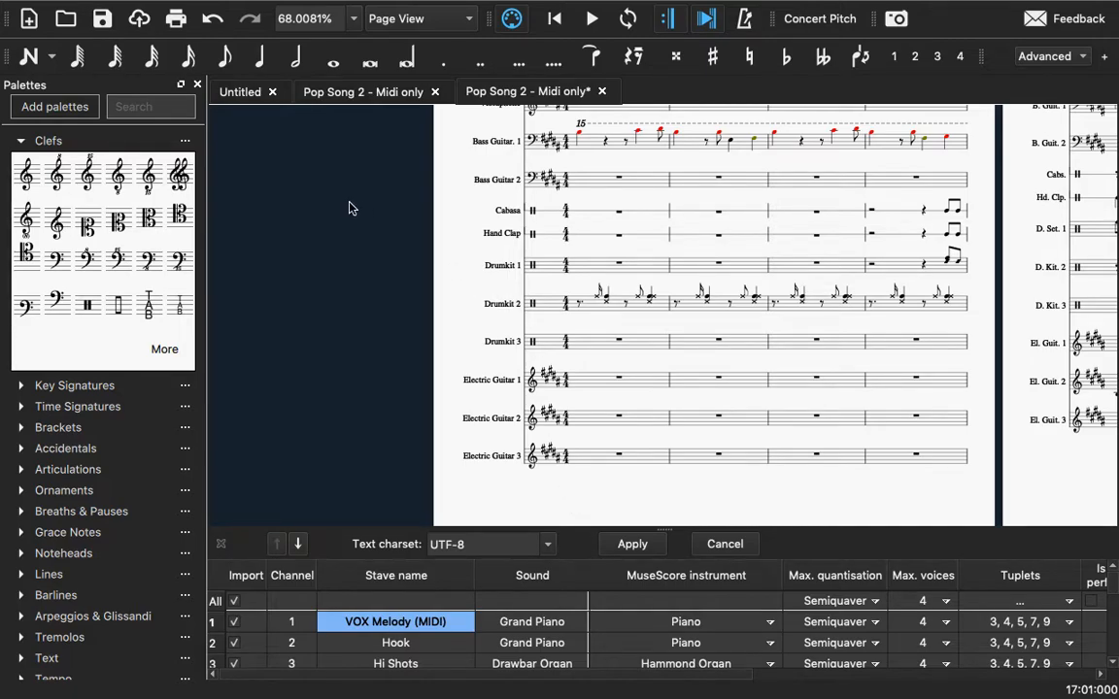
# Step: In the Instruments list, move Elec. Guitar 1 up three places so it sits above Cabasa
pyautogui.press('i')
pyautogui.scroll(-3, 586, 439)
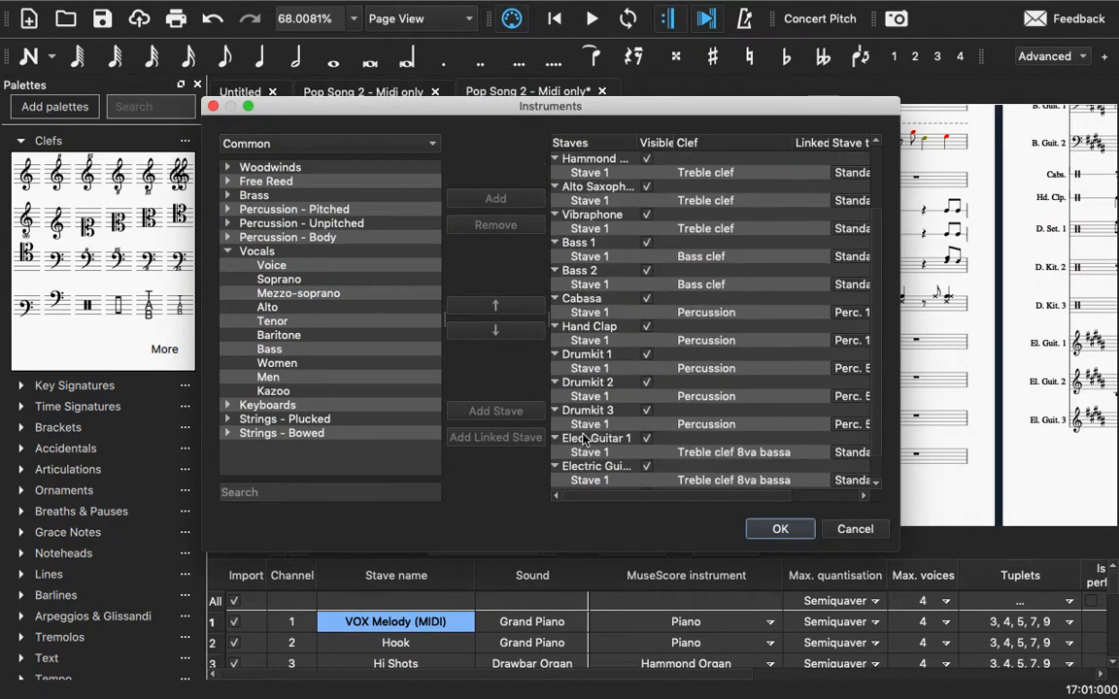
pyautogui.click(609, 412)
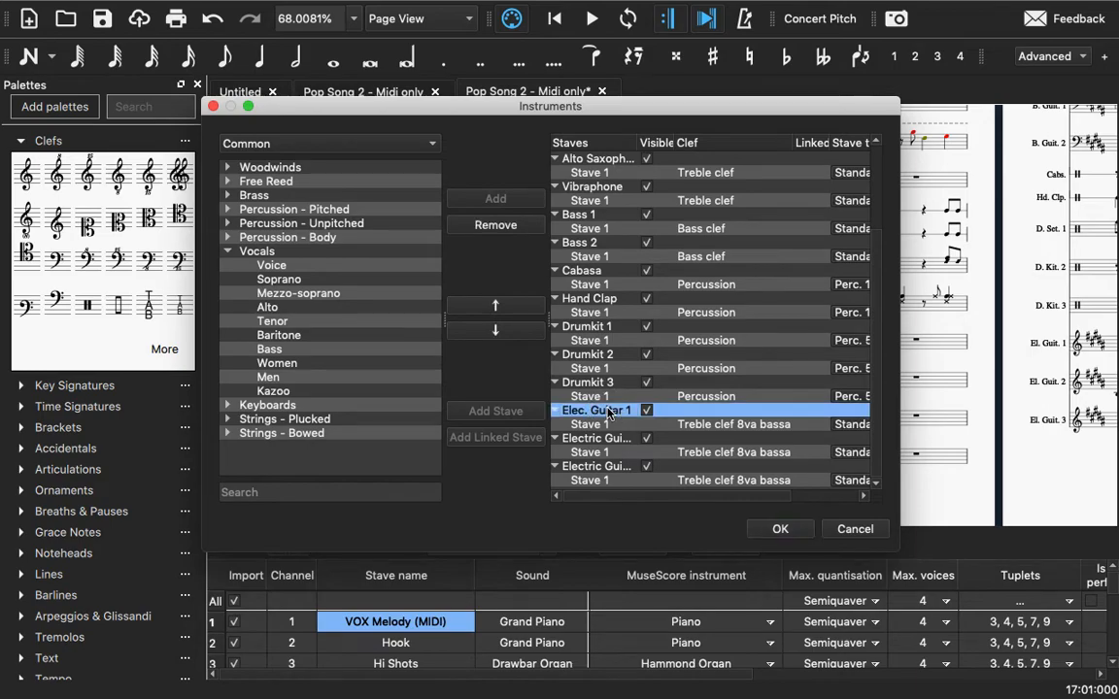
pyautogui.click(607, 439)
pyautogui.click(603, 414)
pyautogui.press('Down')
pyautogui.press('Down')
pyautogui.press('Down')
pyautogui.press('Down')
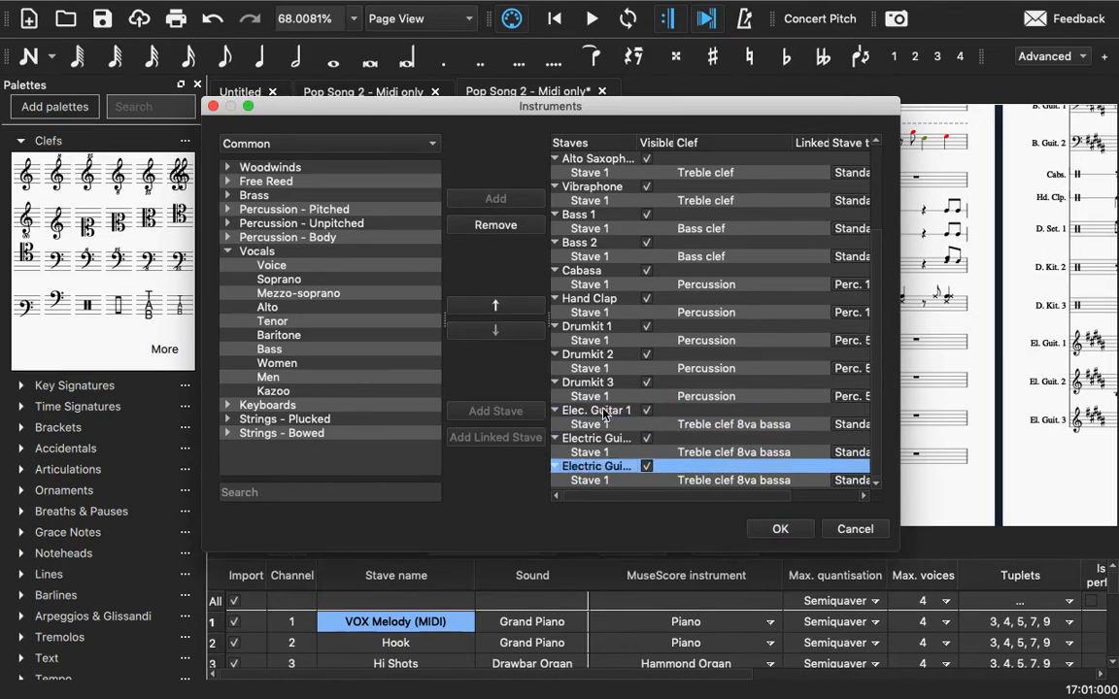
pyautogui.press('Up')
pyautogui.press('Up')
pyautogui.press('Up')
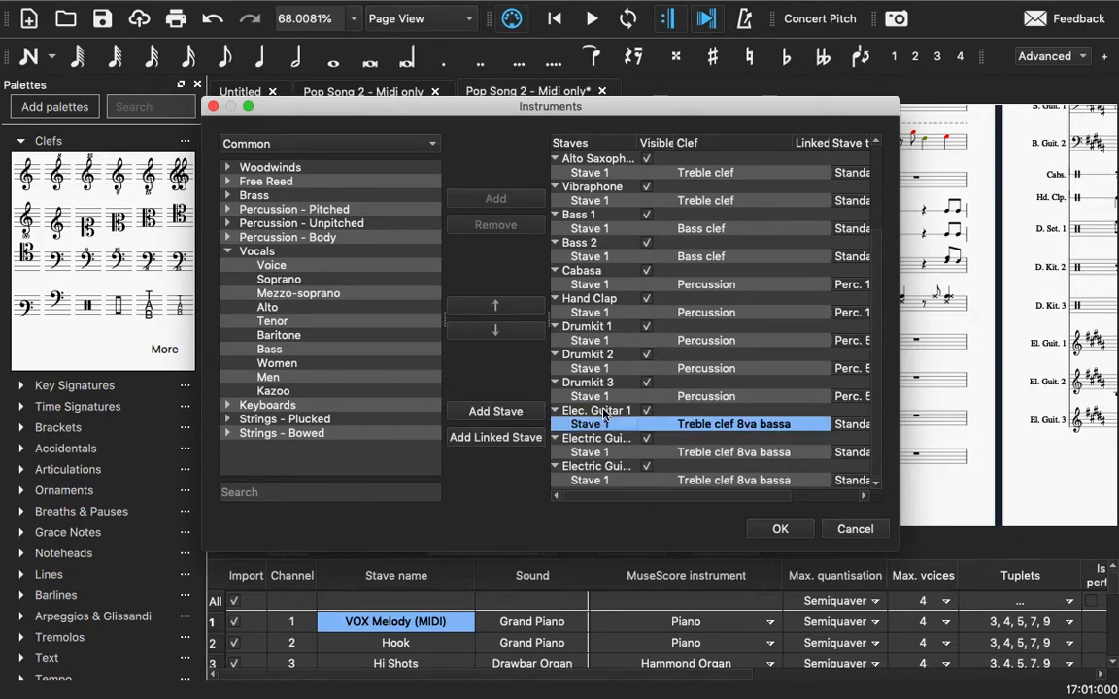
pyautogui.click(491, 307)
pyautogui.click(490, 307)
pyautogui.click(491, 307)
pyautogui.click(491, 306)
pyautogui.click(490, 307)
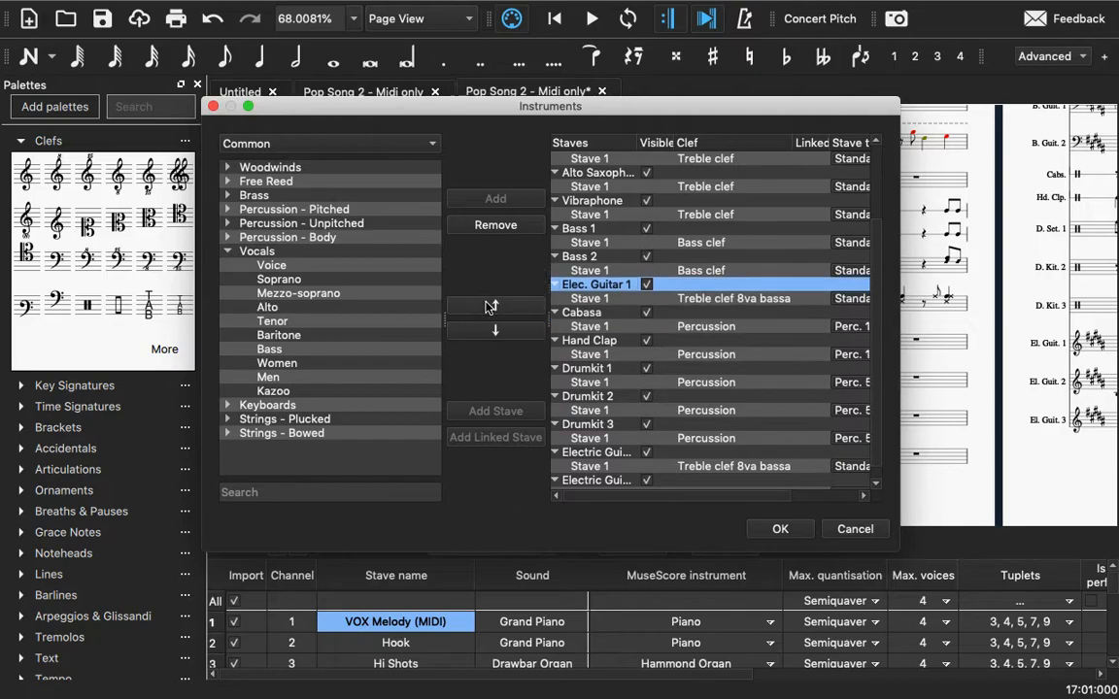
# Step: Move the second and third Electric Guitars up above Cabasa as well
pyautogui.click(600, 454)
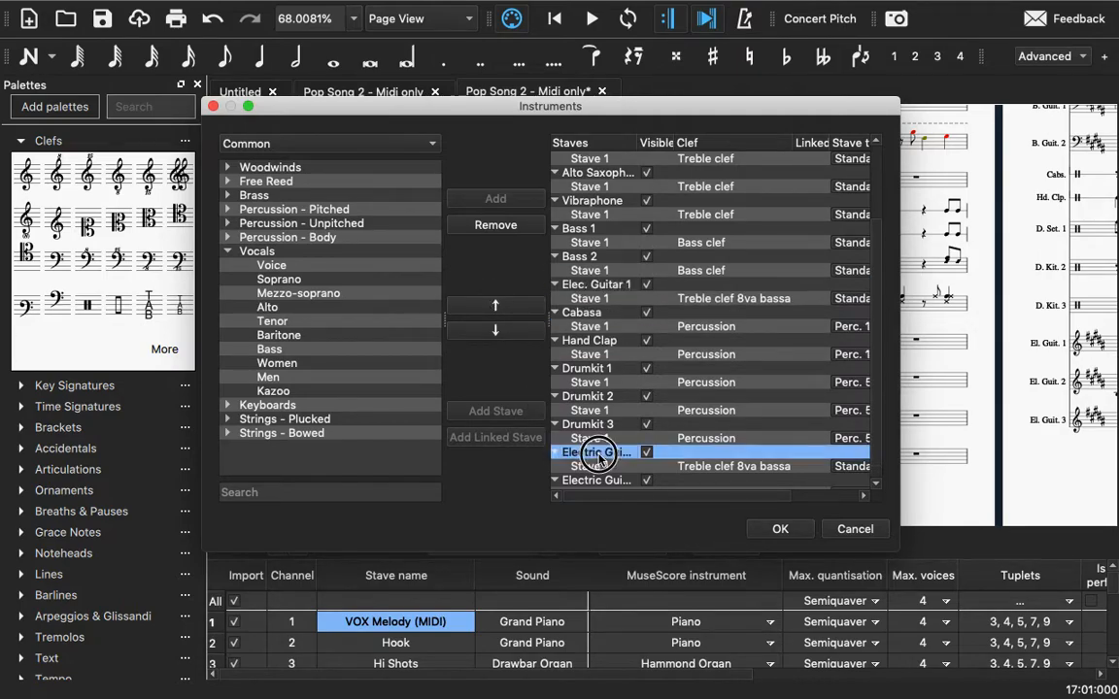
pyautogui.click(491, 308)
pyautogui.click(492, 308)
pyautogui.click(491, 308)
pyautogui.click(491, 308)
pyautogui.click(491, 308)
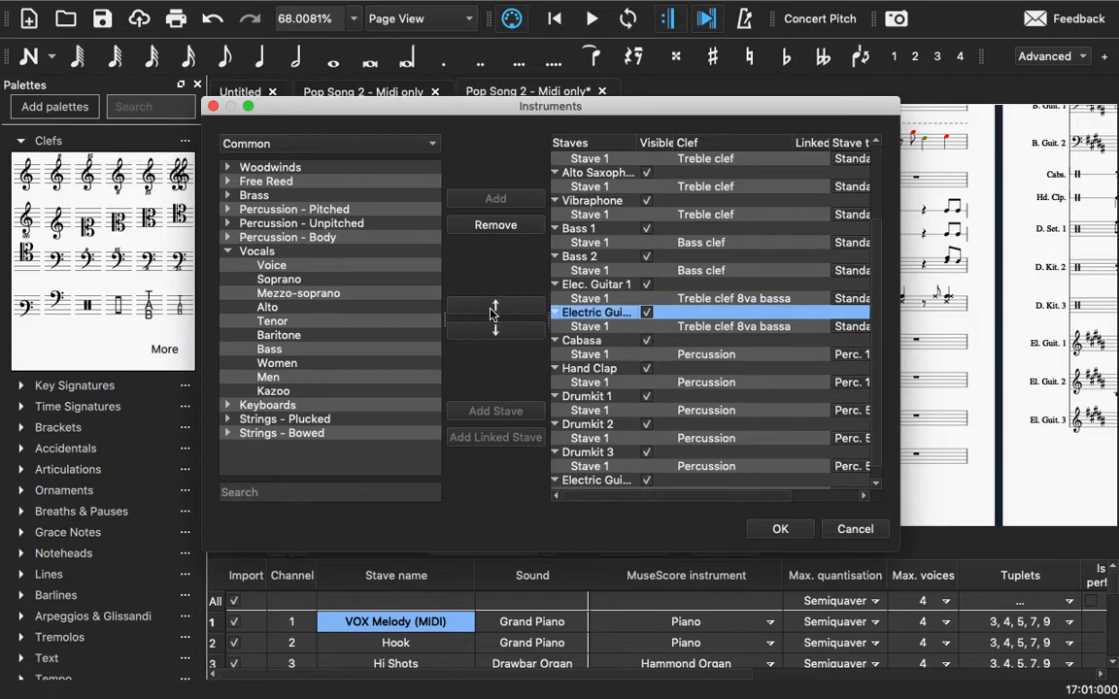
pyautogui.click(586, 480)
pyautogui.click(491, 308)
pyautogui.click(492, 308)
pyautogui.click(492, 308)
pyautogui.click(492, 308)
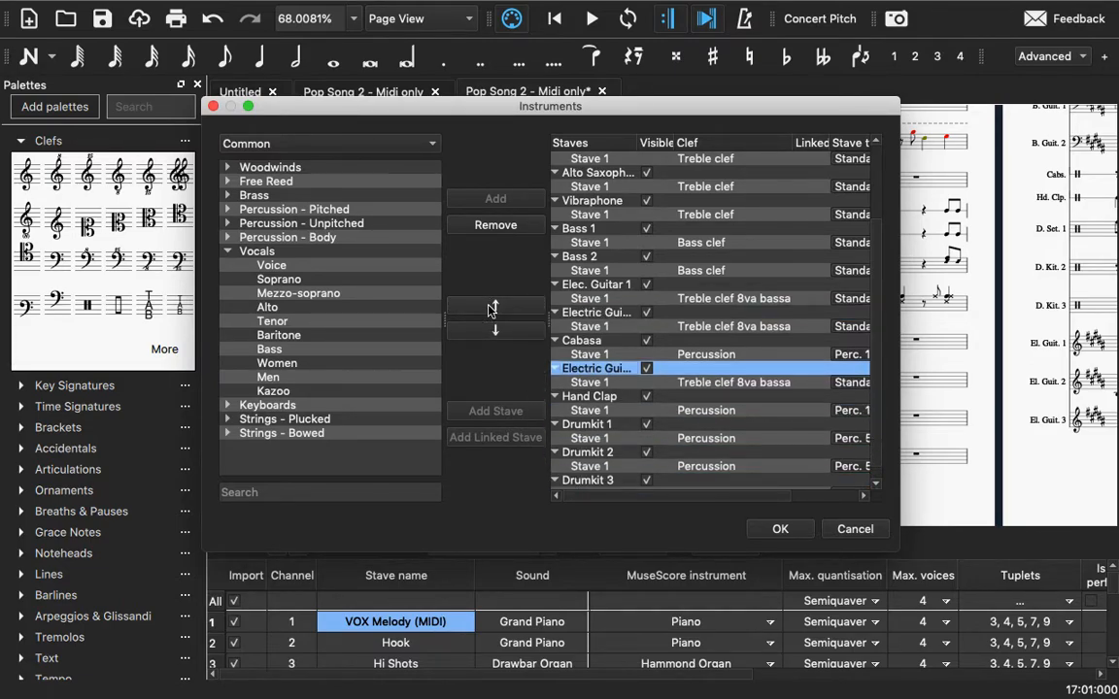
pyautogui.click(491, 308)
pyautogui.click(777, 530)
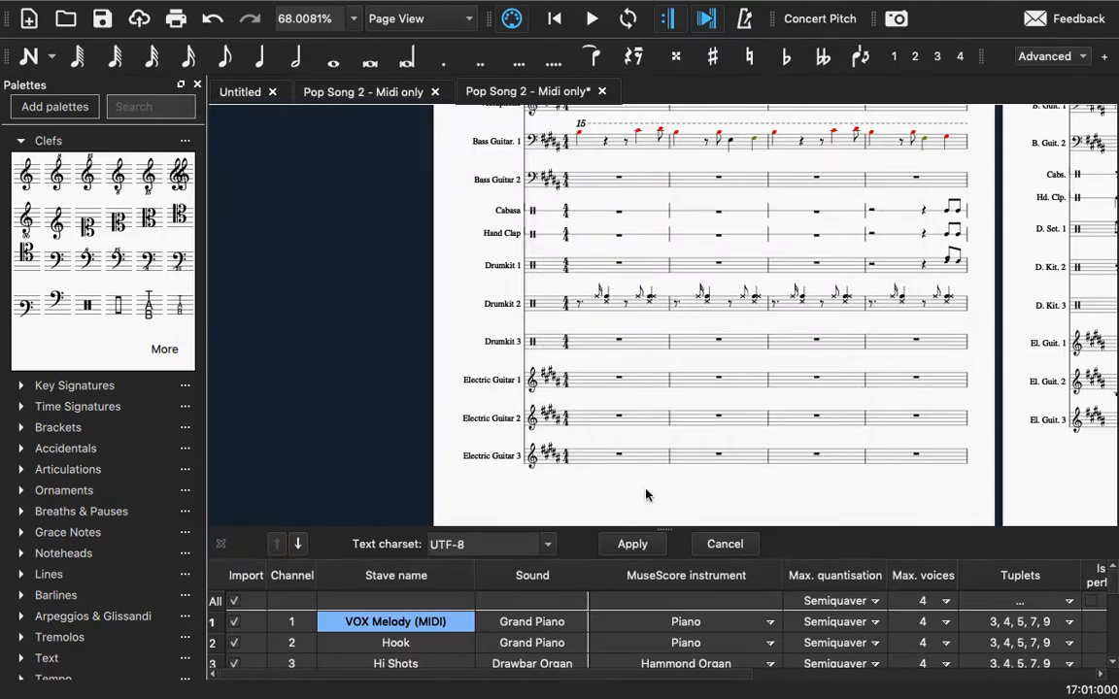
pyautogui.scroll(-2, 527, 376)
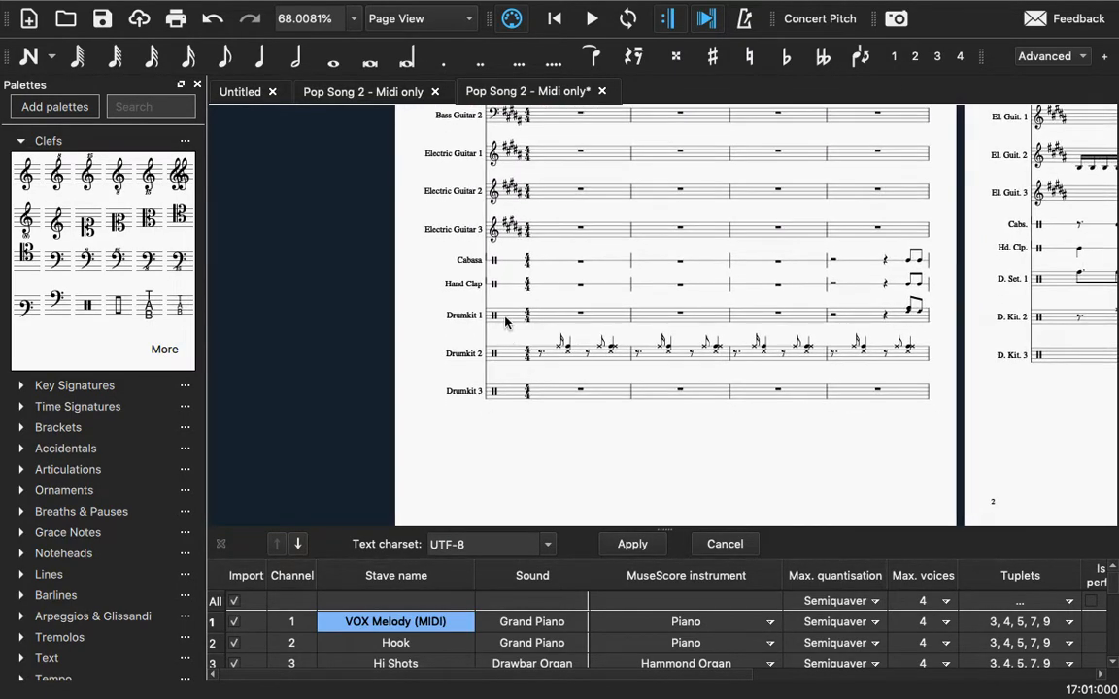
pyautogui.scroll(4, 465, 394)
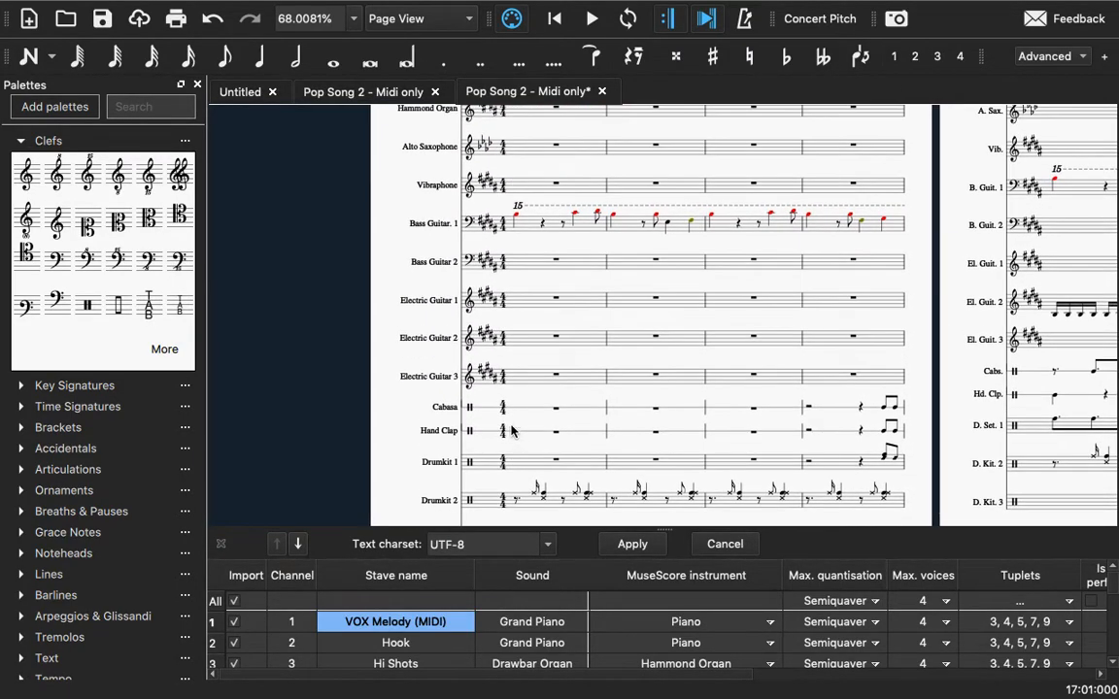
pyautogui.scroll(1, 480, 371)
pyautogui.scroll(4, 481, 371)
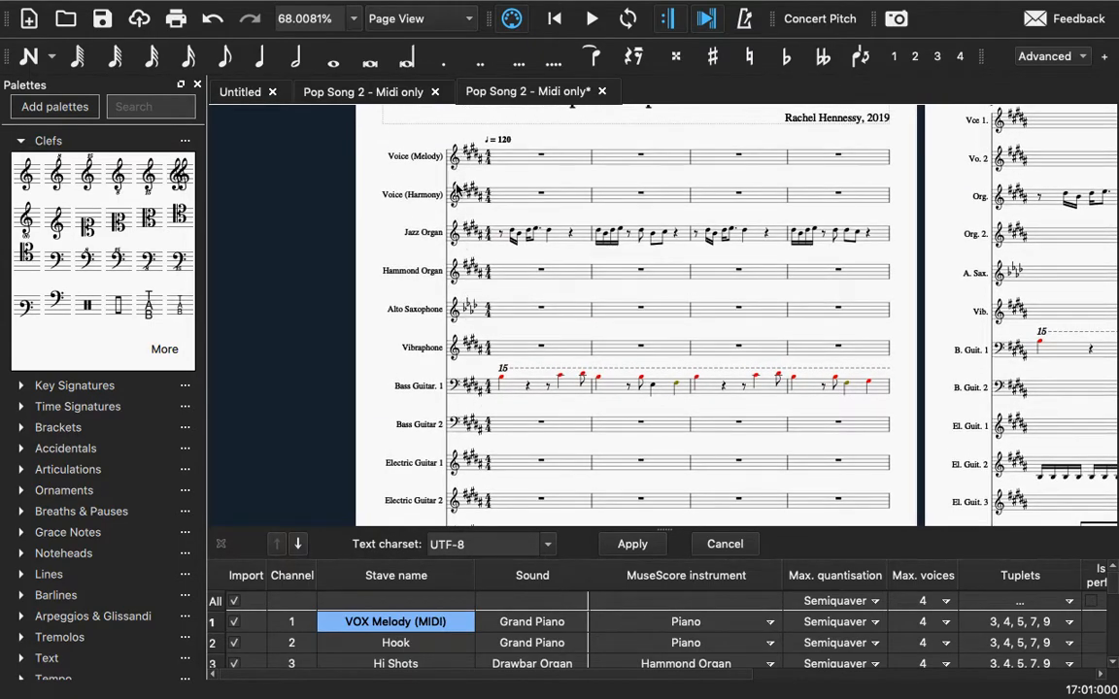
pyautogui.scroll(1, 453, 273)
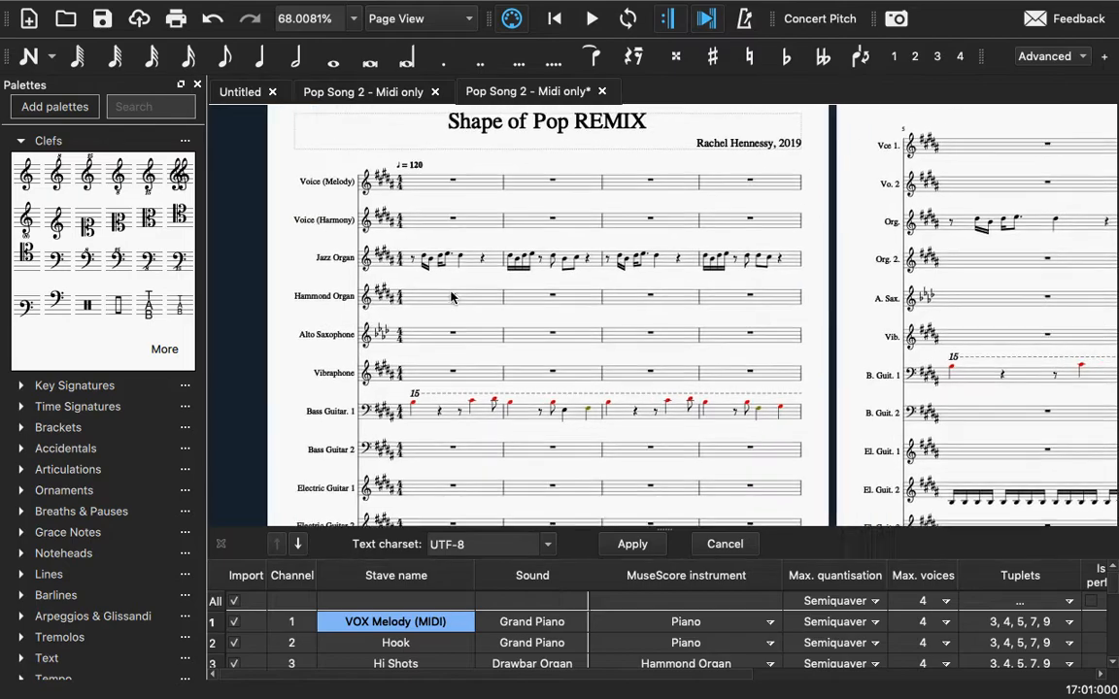
pyautogui.hscroll(5, 453, 273)
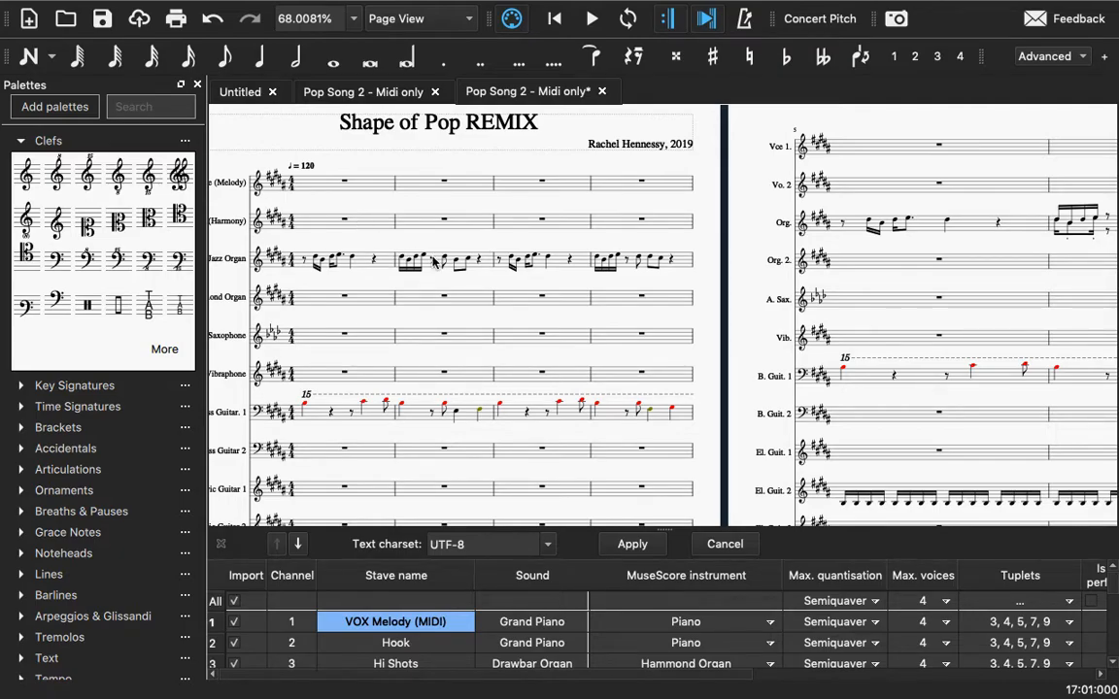
pyautogui.scroll(-10, 512, 342)
pyautogui.hscroll(-6, 512, 342)
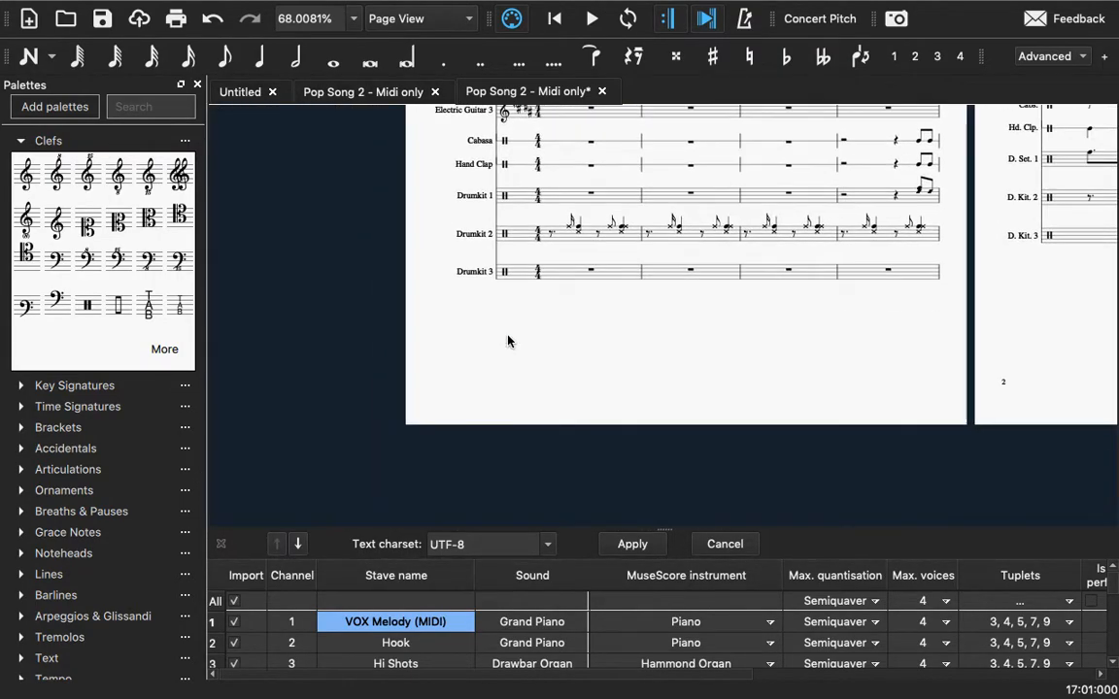
pyautogui.scroll(10, 507, 341)
pyautogui.hscroll(-3, 507, 341)
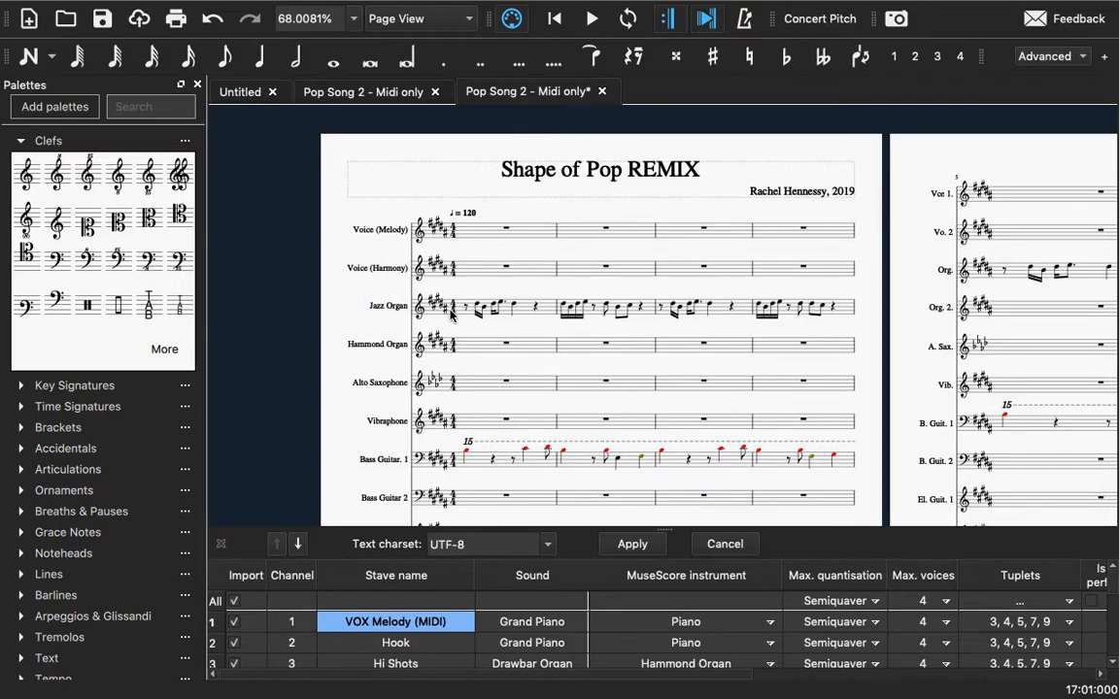
pyautogui.scroll(-8, 545, 332)
pyautogui.hscroll(3, 545, 332)
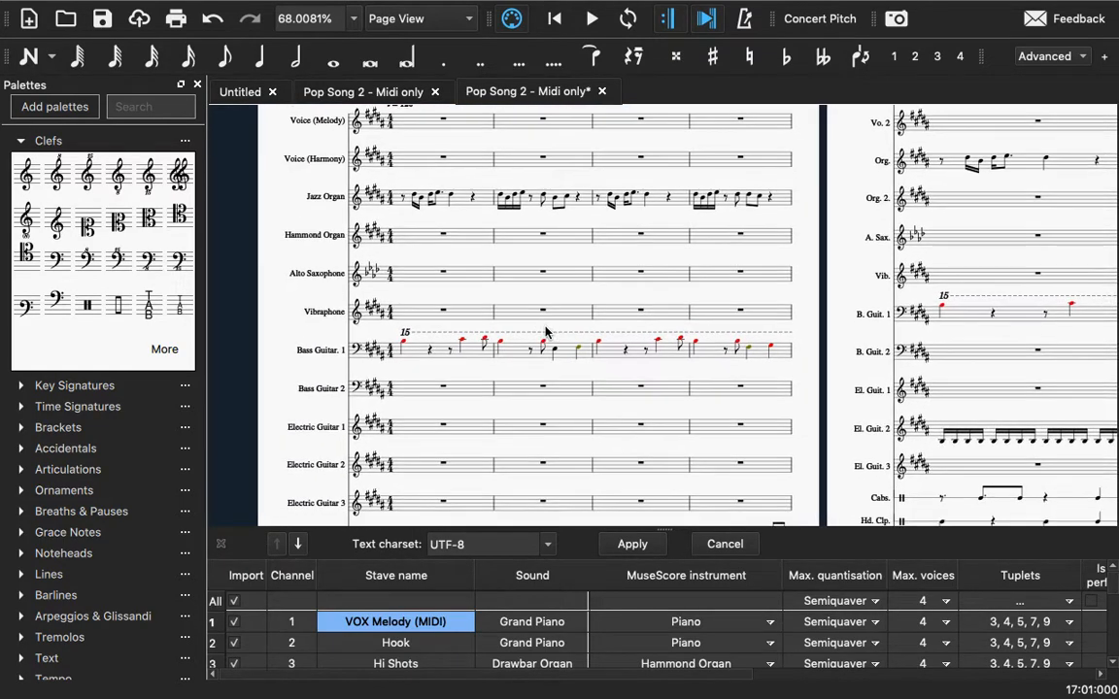
pyautogui.scroll(8, 545, 332)
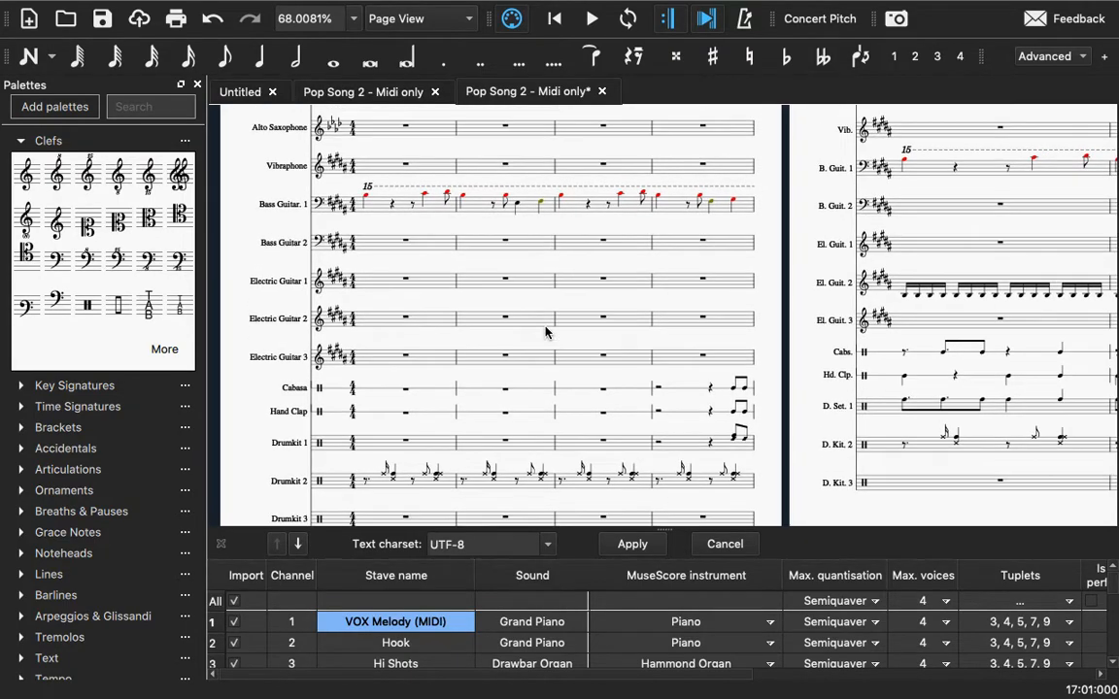
pyautogui.hscroll(-3, 545, 332)
pyautogui.scroll(1, 545, 332)
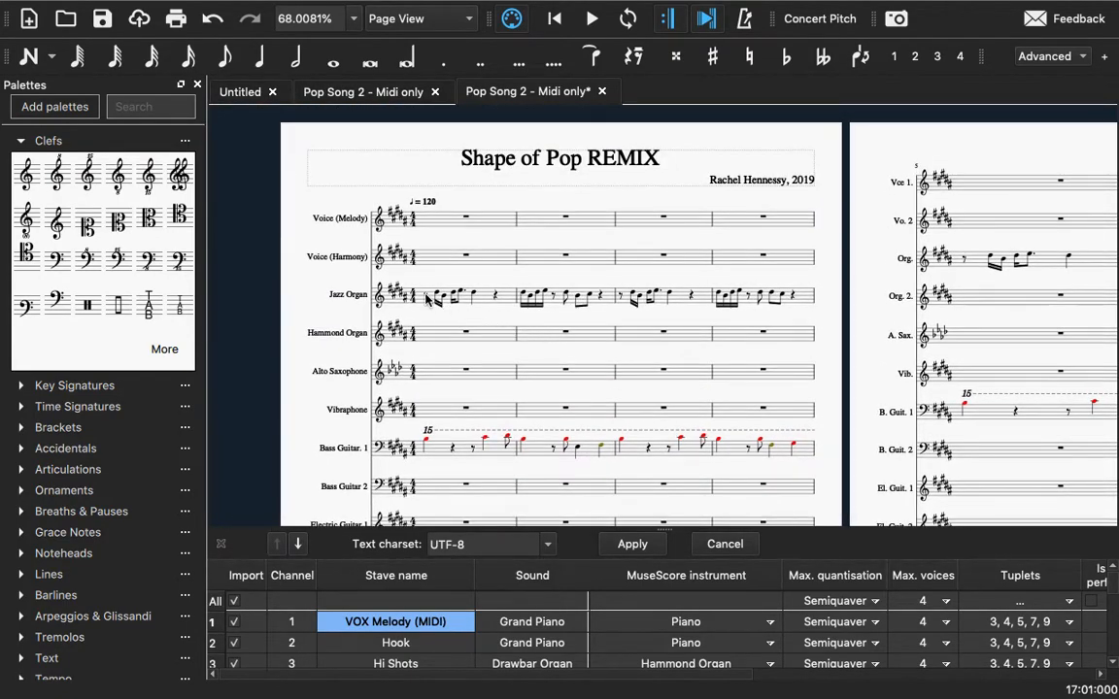
# Step: Put an f dynamic under the first Jazz Organ note from the Dynamics palette
pyautogui.click(437, 299)
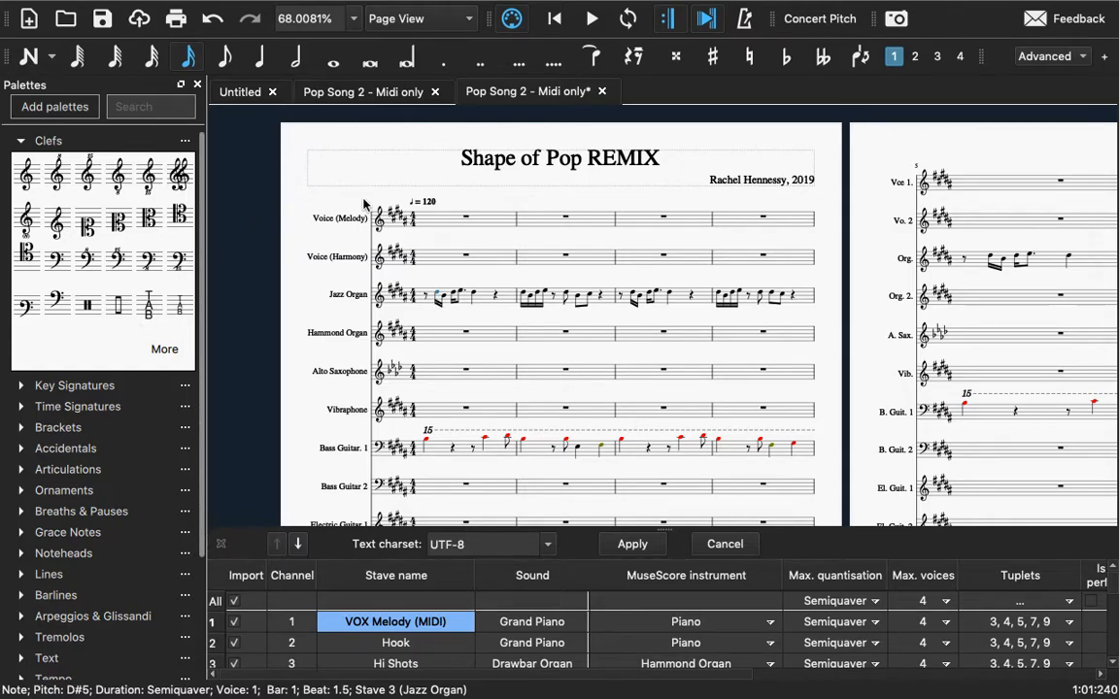
pyautogui.click(20, 141)
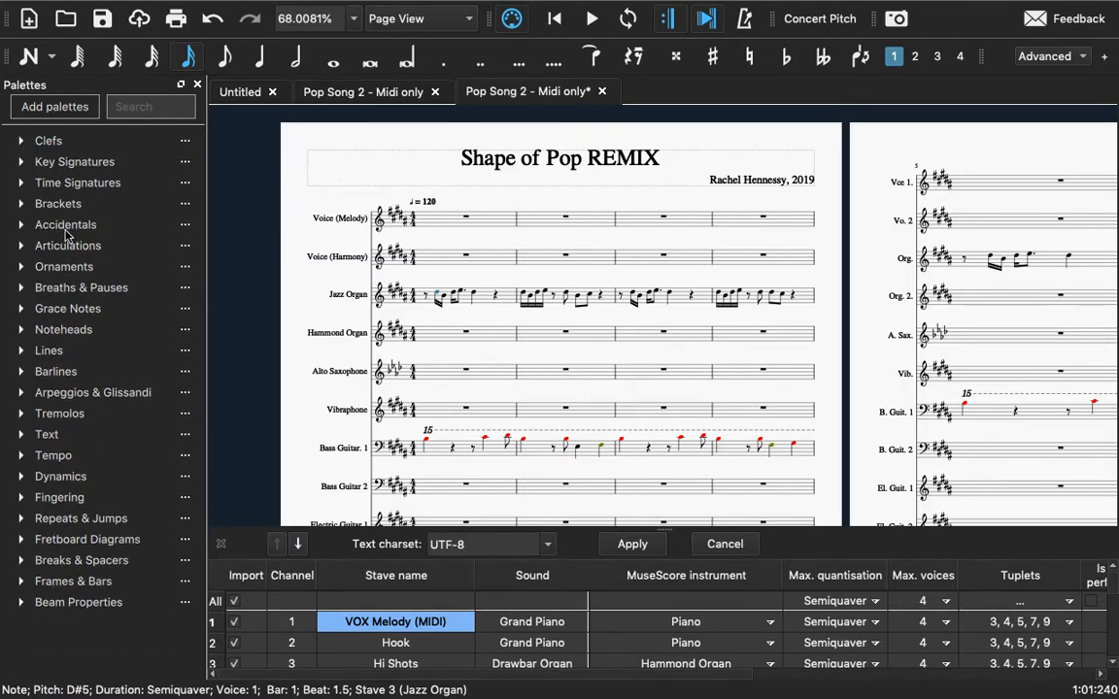
pyautogui.click(21, 476)
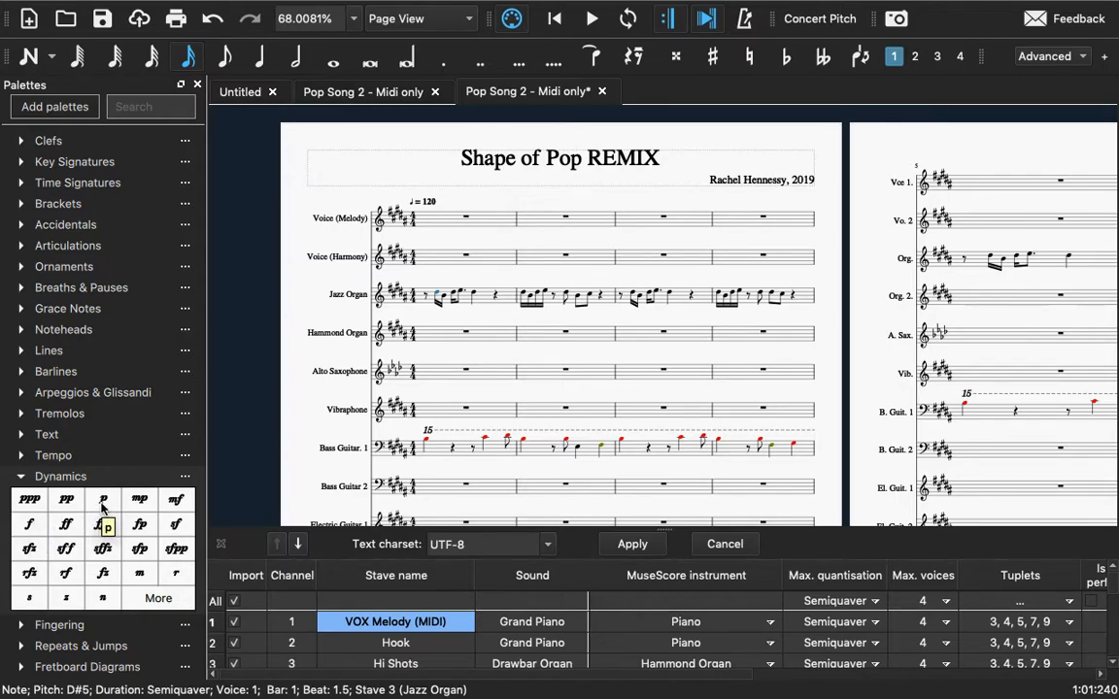
pyautogui.click(30, 528)
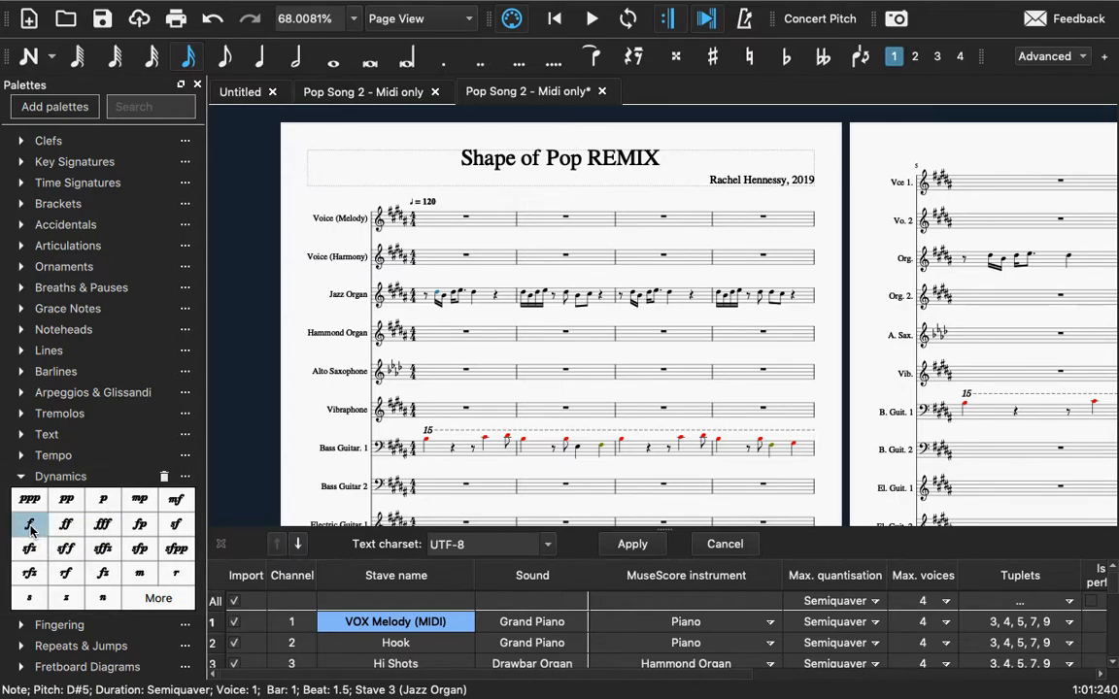
pyautogui.click(30, 527)
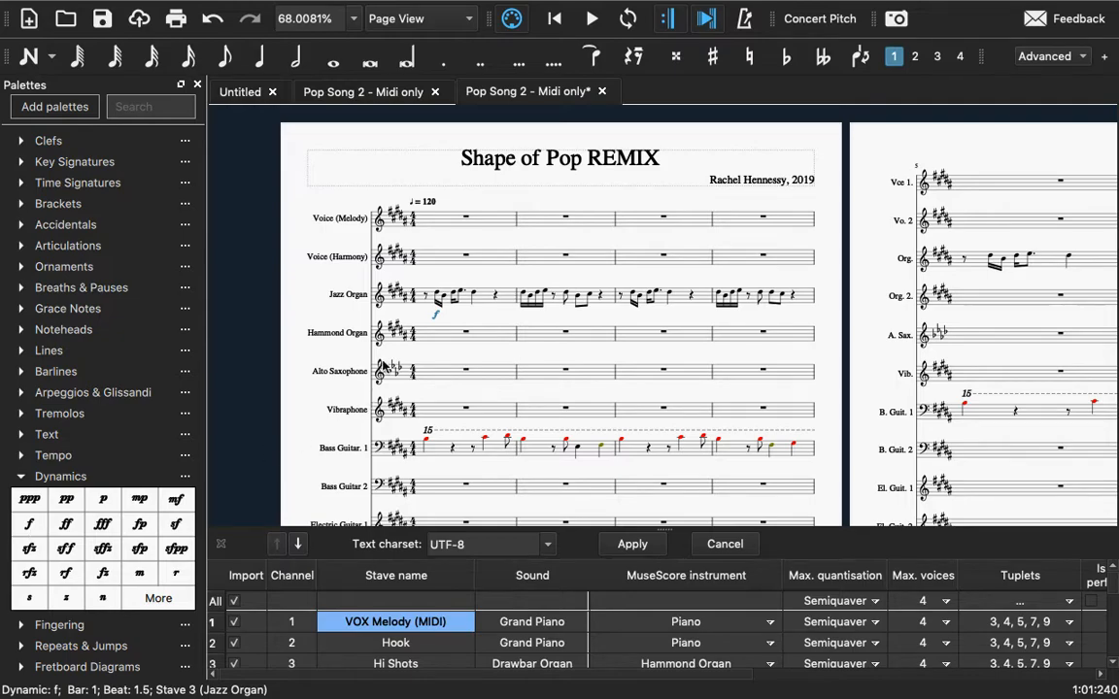
pyautogui.click(438, 301)
# Step: Add a forte marking under the first Bass Guitar 1 note
pyautogui.scroll(-2, 457, 350)
pyautogui.scroll(-1, 492, 385)
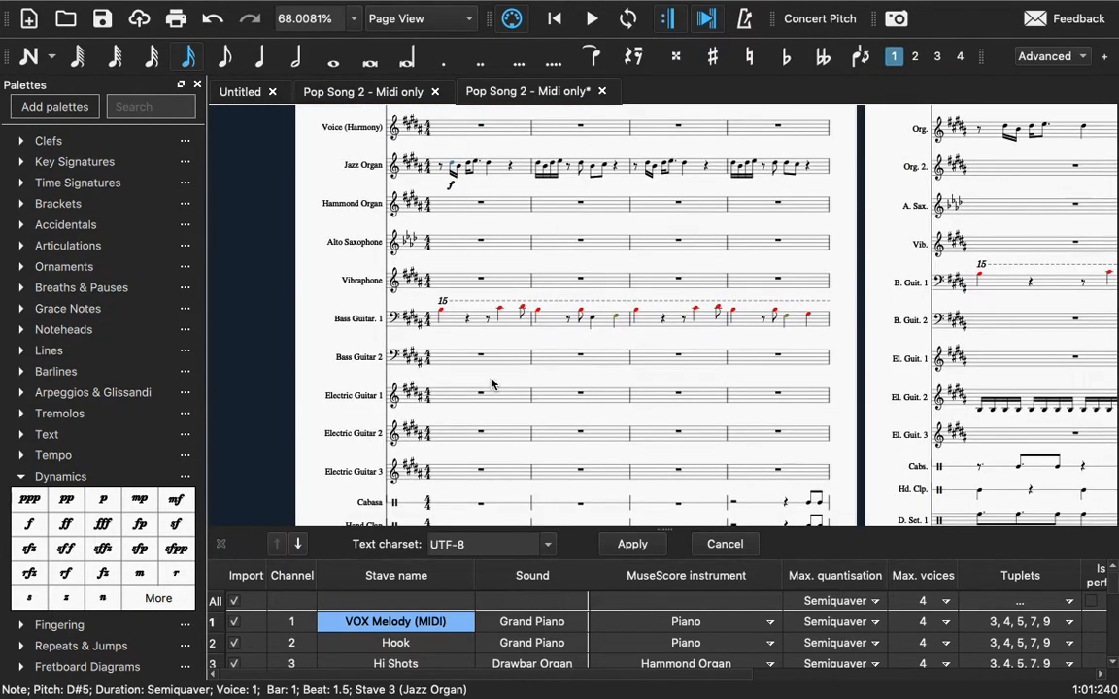
pyautogui.click(444, 316)
pyautogui.click(32, 525)
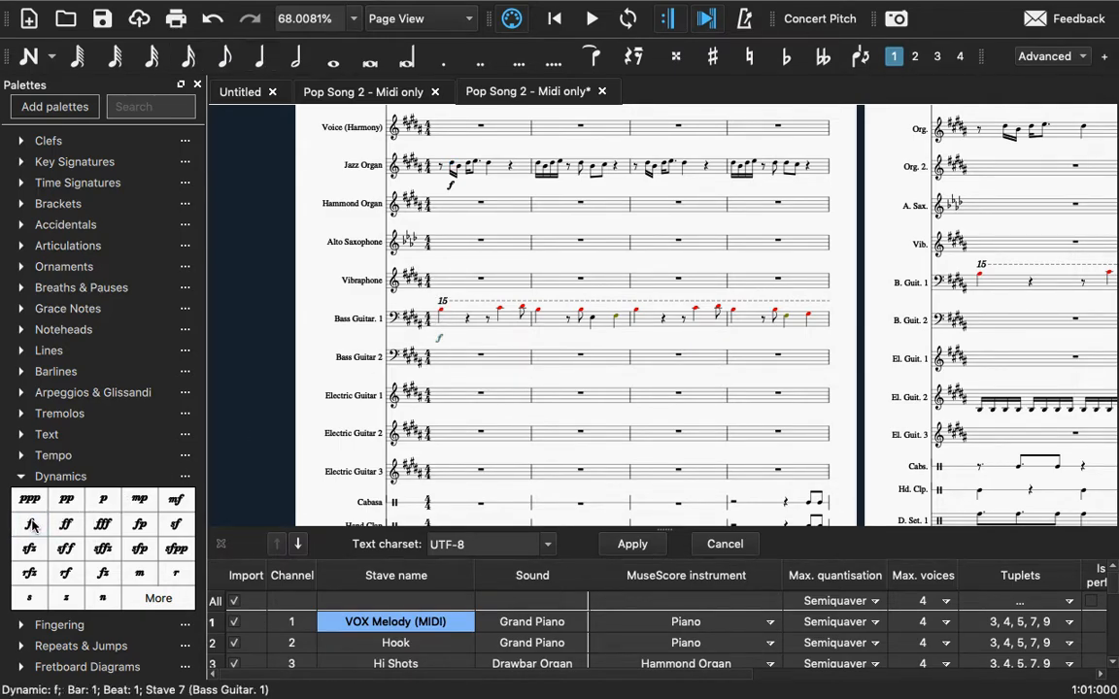
pyautogui.click(495, 345)
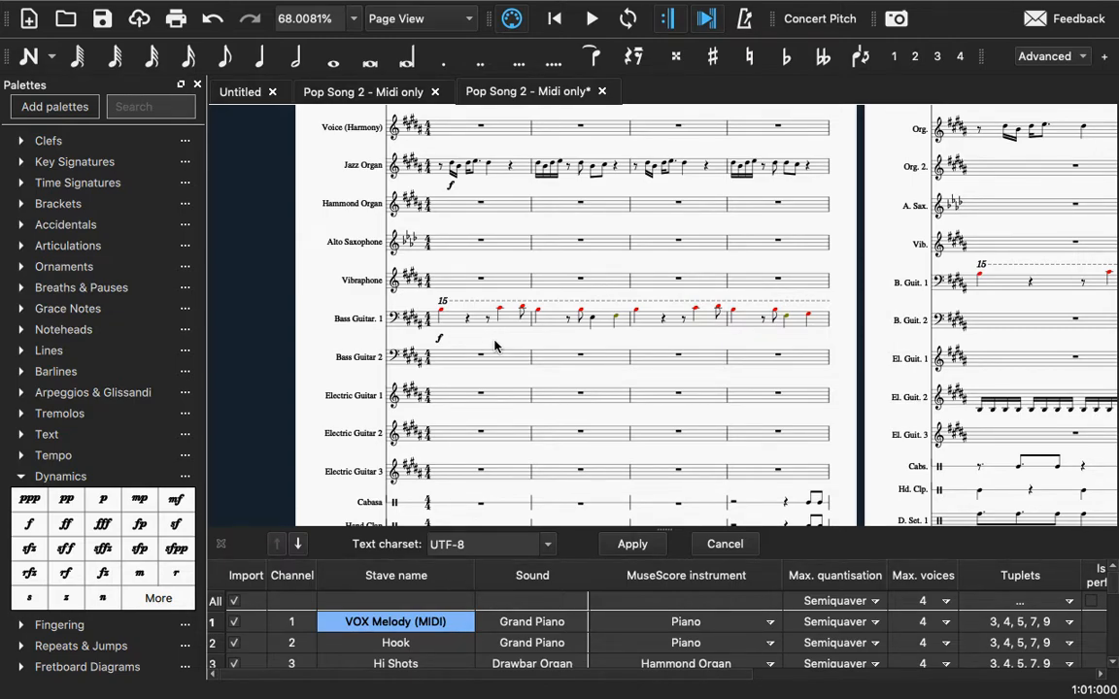
# Step: Place pp under the first El. Guit. 2 semiquaver in bar 5 and collapse Dynamics
pyautogui.hscroll(3, 495, 345)
pyautogui.scroll(-2, 494, 345)
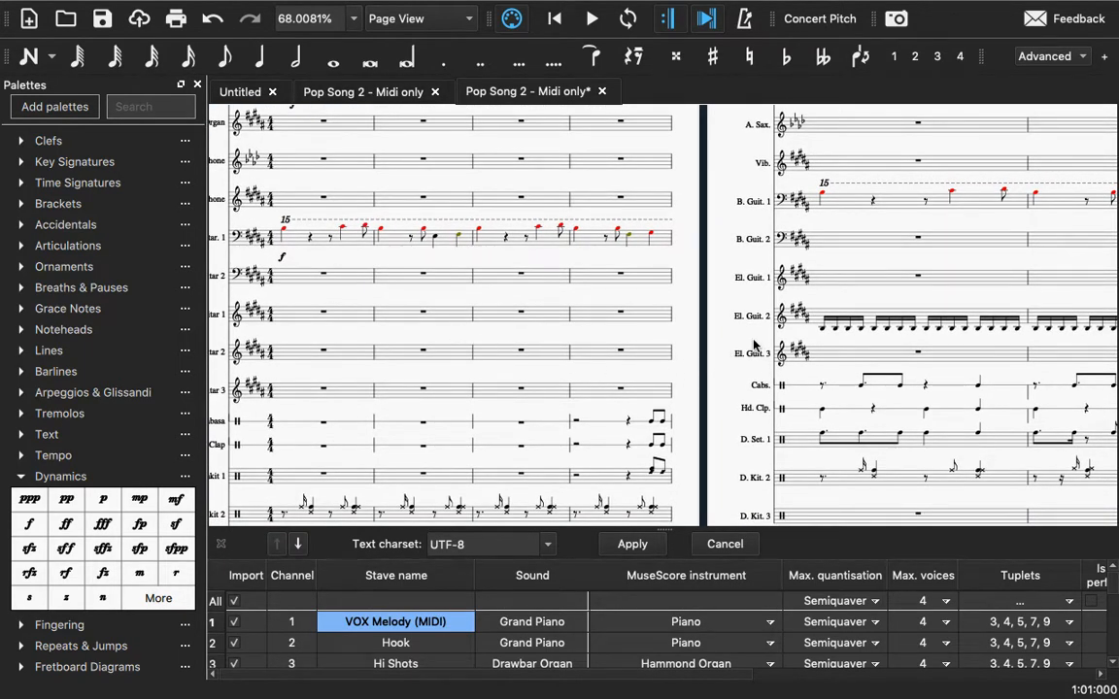
pyautogui.click(821, 330)
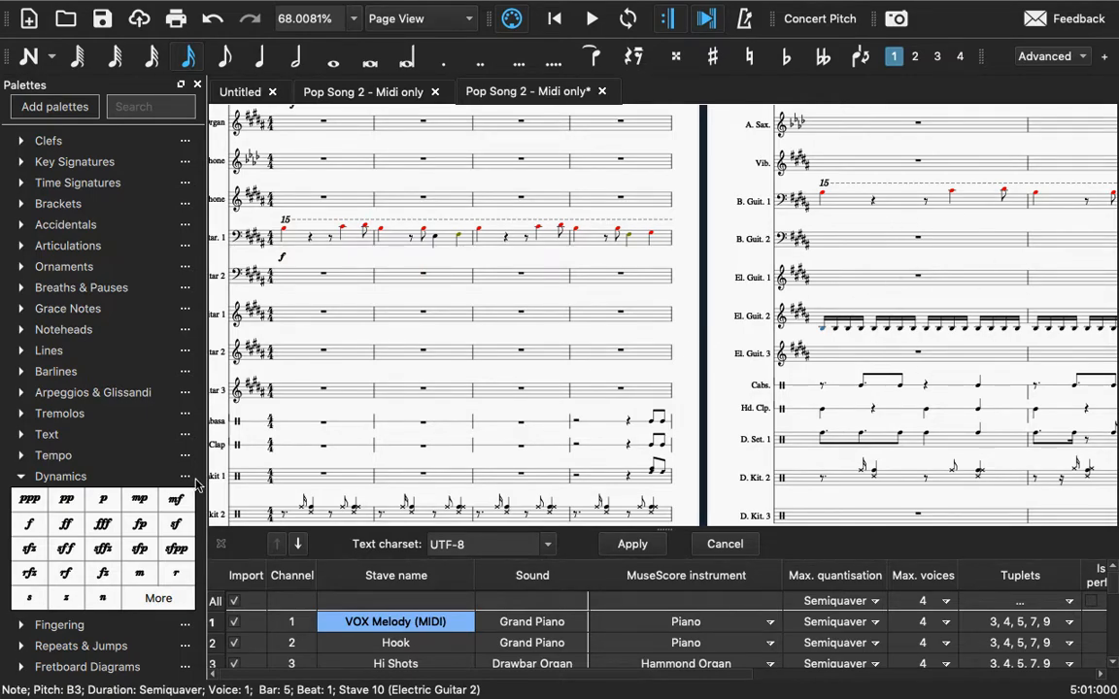
pyautogui.click(66, 503)
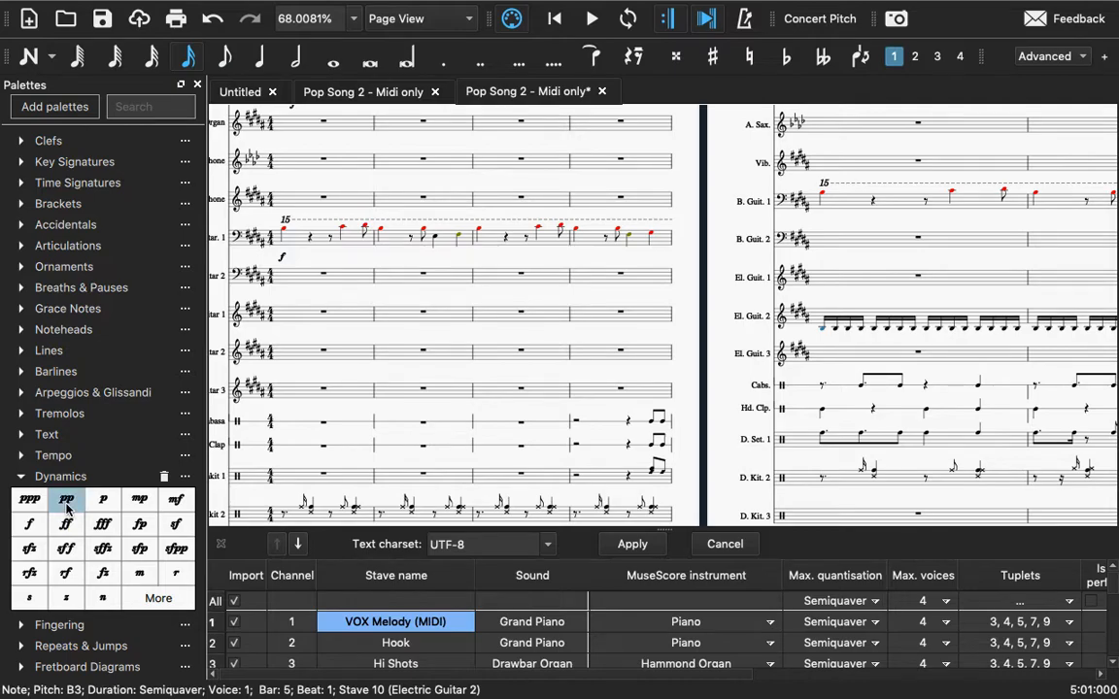
pyautogui.click(66, 503)
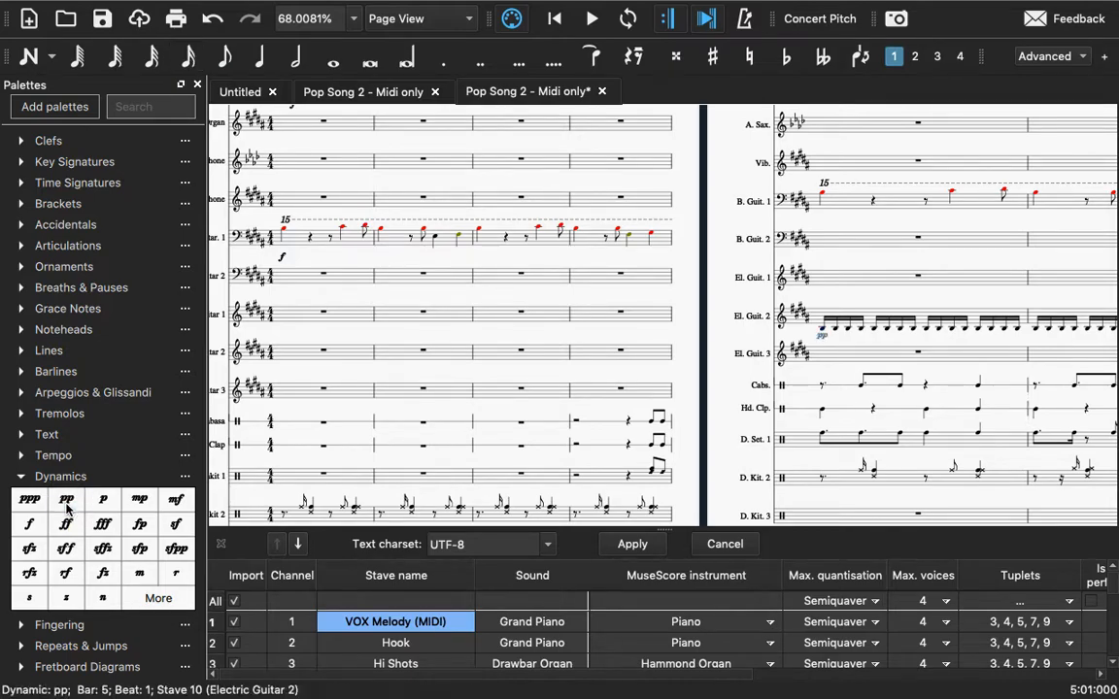
pyautogui.click(21, 477)
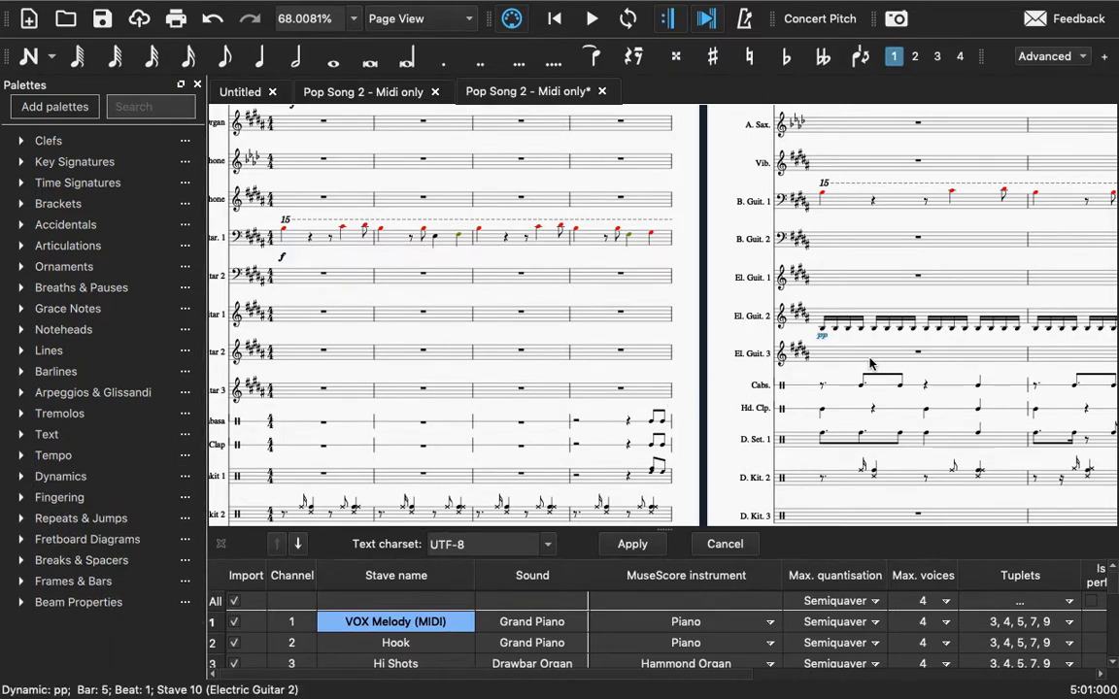
pyautogui.hscroll(5, 870, 363)
pyautogui.hscroll(2, 871, 364)
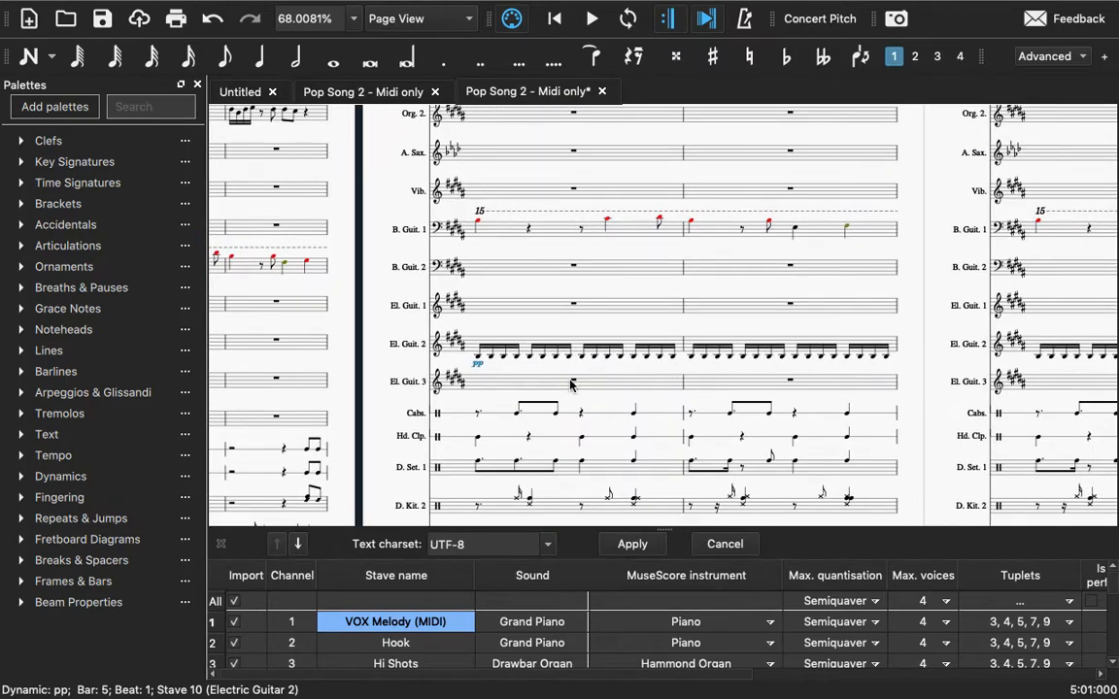
# Step: Select El. Guit. 2 semiquavers from bar 6 to the end of bar 7 and add a crescendo line
pyautogui.click(21, 351)
pyautogui.scroll(-3, 153, 303)
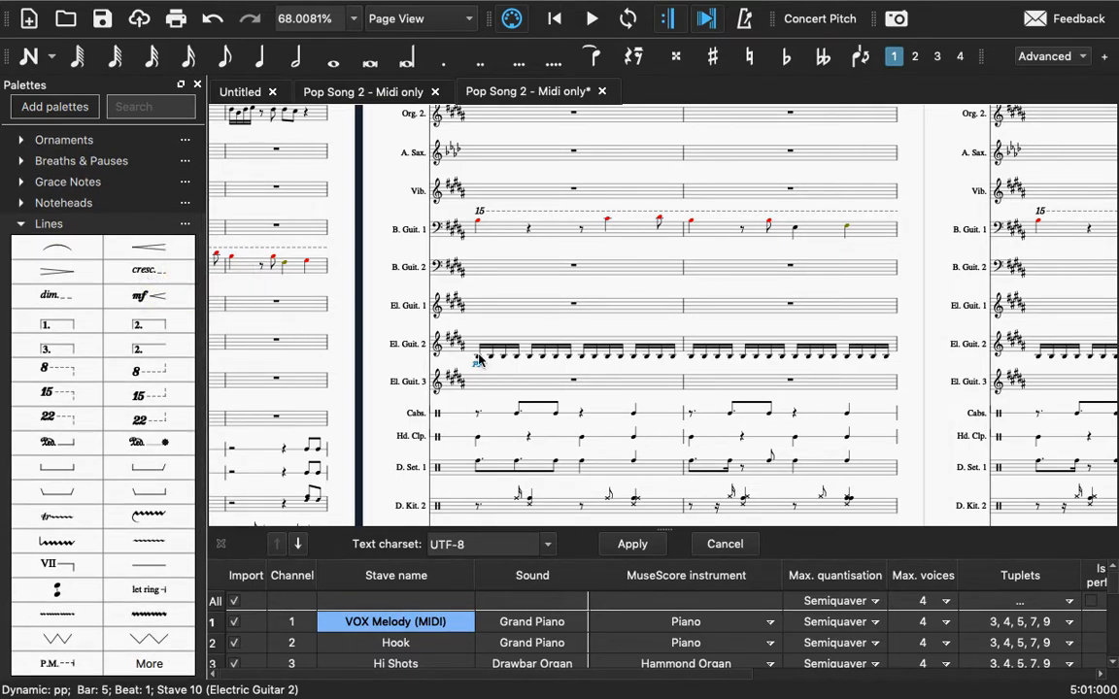
pyautogui.click(693, 359)
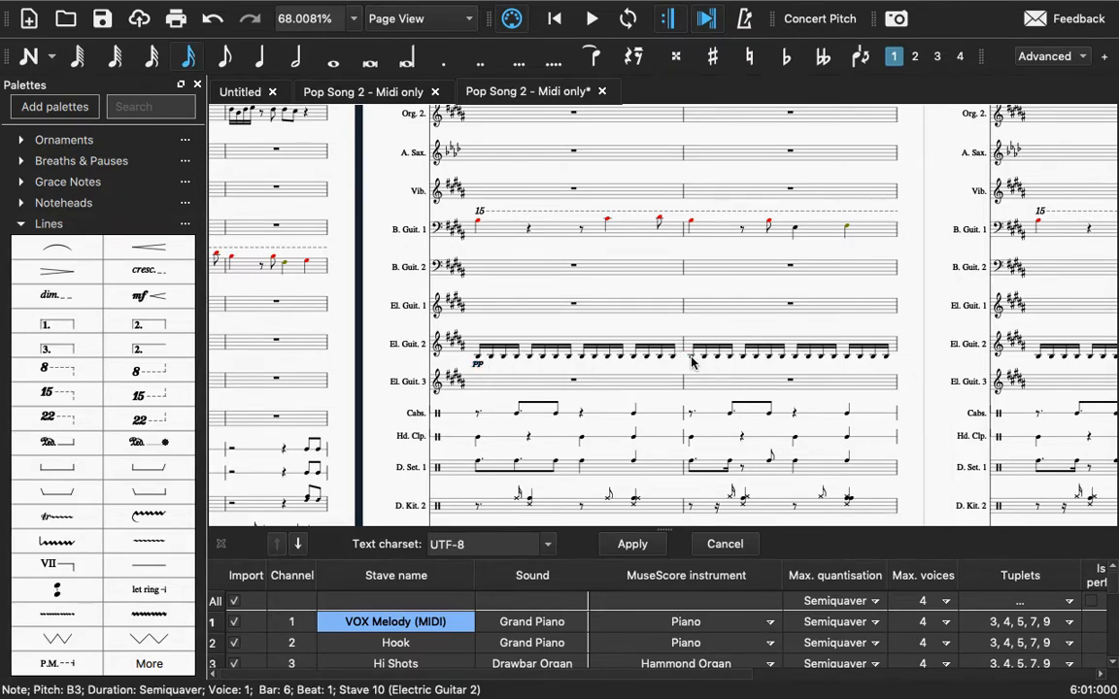
pyautogui.hotkey('shift', 'Right')
pyautogui.hotkey('shift', 'Right')
pyautogui.hotkey('shift', 'Right')
pyautogui.hotkey('shift', 'Right')
pyautogui.hotkey('shift', 'Right')
pyautogui.hotkey('shift', 'Right')
pyautogui.hotkey('shift', 'Right')
pyautogui.hotkey('shift', 'Right')
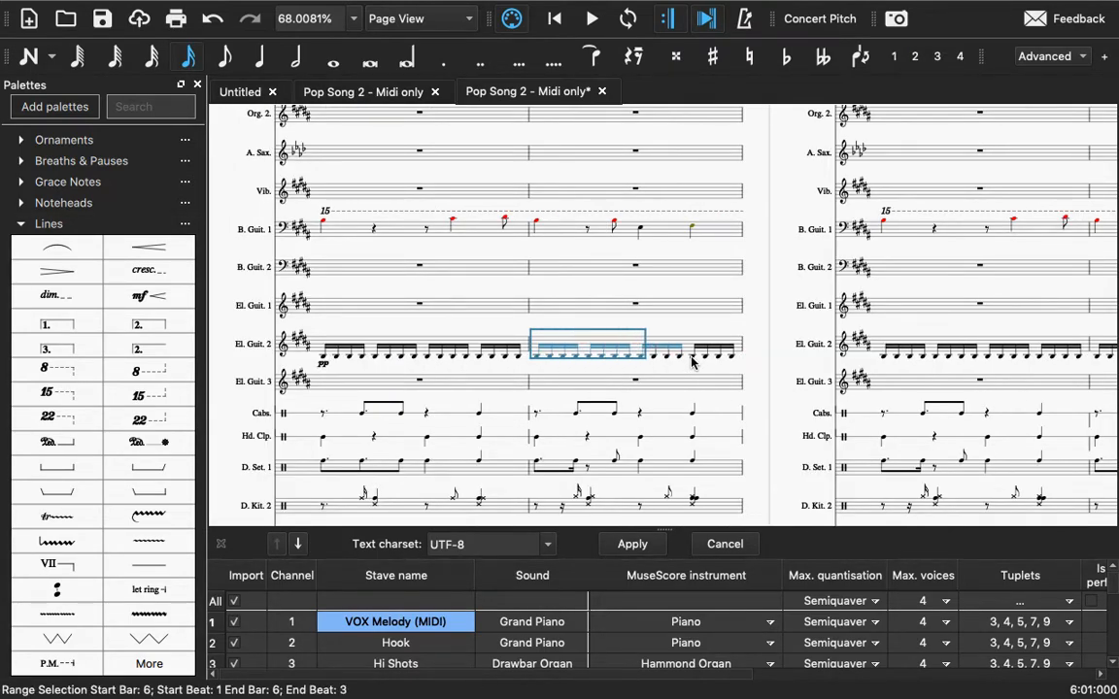
pyautogui.hotkey('shift', 'Right')
pyautogui.hotkey('shift', 'Right')
pyautogui.hotkey('shift', 'Right')
pyautogui.hotkey('shift', 'Right')
pyautogui.hotkey('shift', 'Right')
pyautogui.hotkey('shift', 'Right')
pyautogui.hotkey('shift', 'Right')
pyautogui.hotkey('shift', 'Right')
pyautogui.hotkey('shift', 'Right')
pyautogui.hotkey('shift', 'Right')
pyautogui.hotkey('shift', 'Right')
pyautogui.hotkey('shift', 'Right')
pyautogui.hotkey('shift', 'Right')
pyautogui.hotkey('shift', 'Right')
pyautogui.hotkey('shift', 'Right')
pyautogui.hotkey('shift', 'Right')
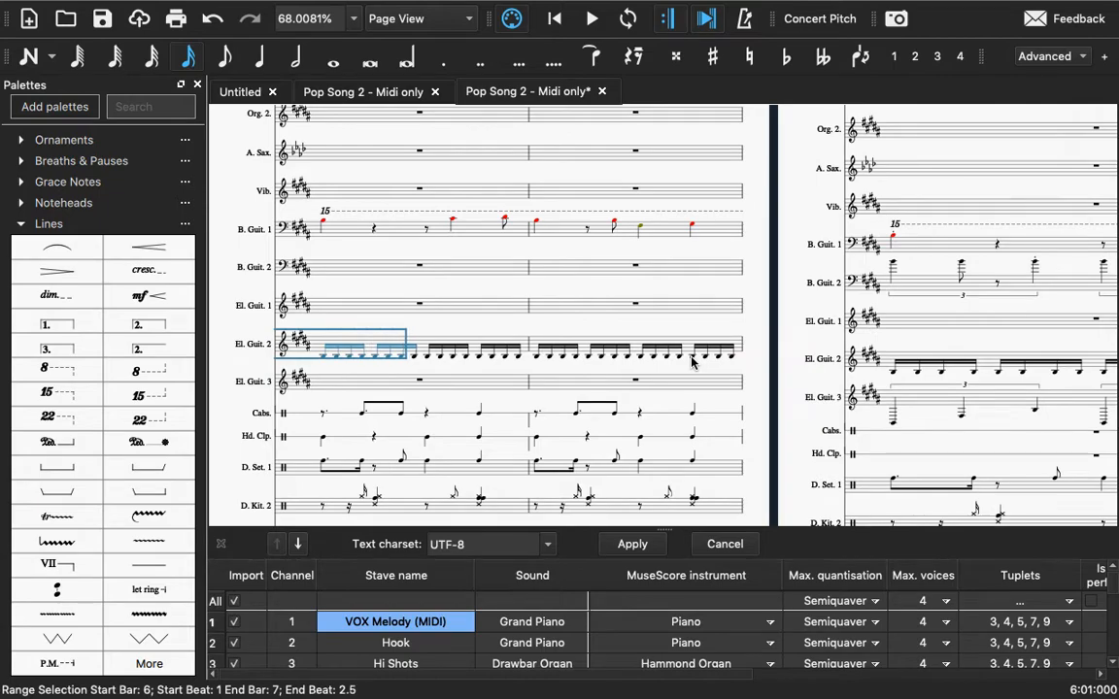
pyautogui.hotkey('shift', 'Right')
pyautogui.hotkey('shift', 'Right')
pyautogui.hotkey('shift', 'Right')
pyautogui.hotkey('shift', 'Right')
pyautogui.hotkey('shift', 'Right')
pyautogui.hotkey('shift', 'Right')
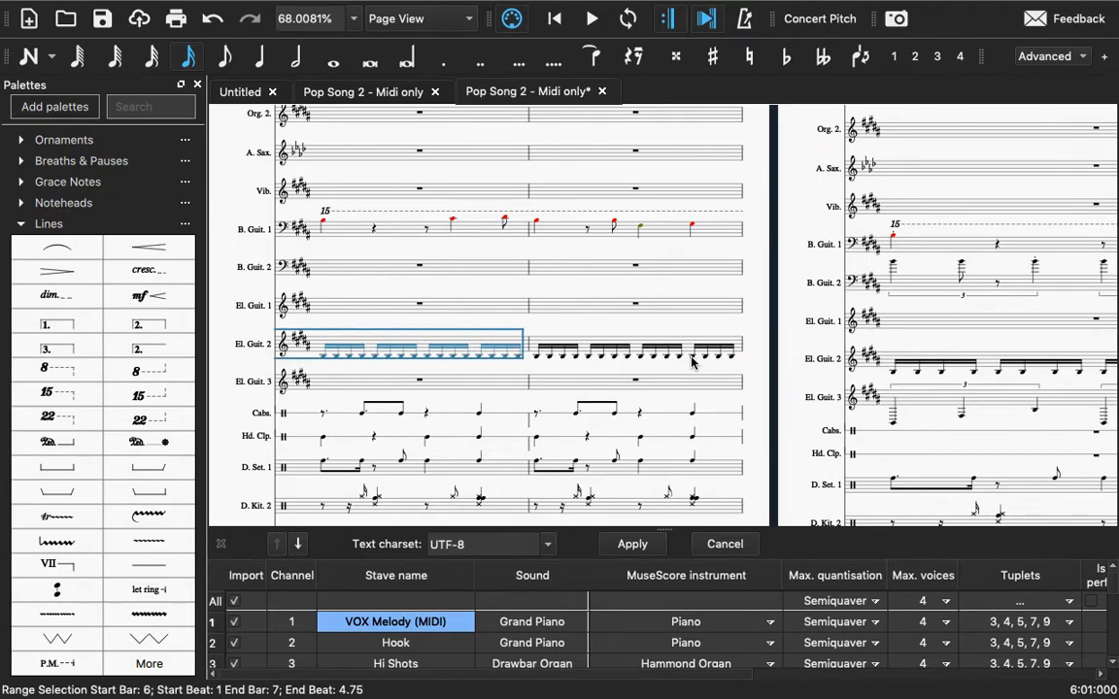
pyautogui.click(144, 272)
pyautogui.scroll(-5, 439, 364)
pyautogui.hscroll(-2, 439, 365)
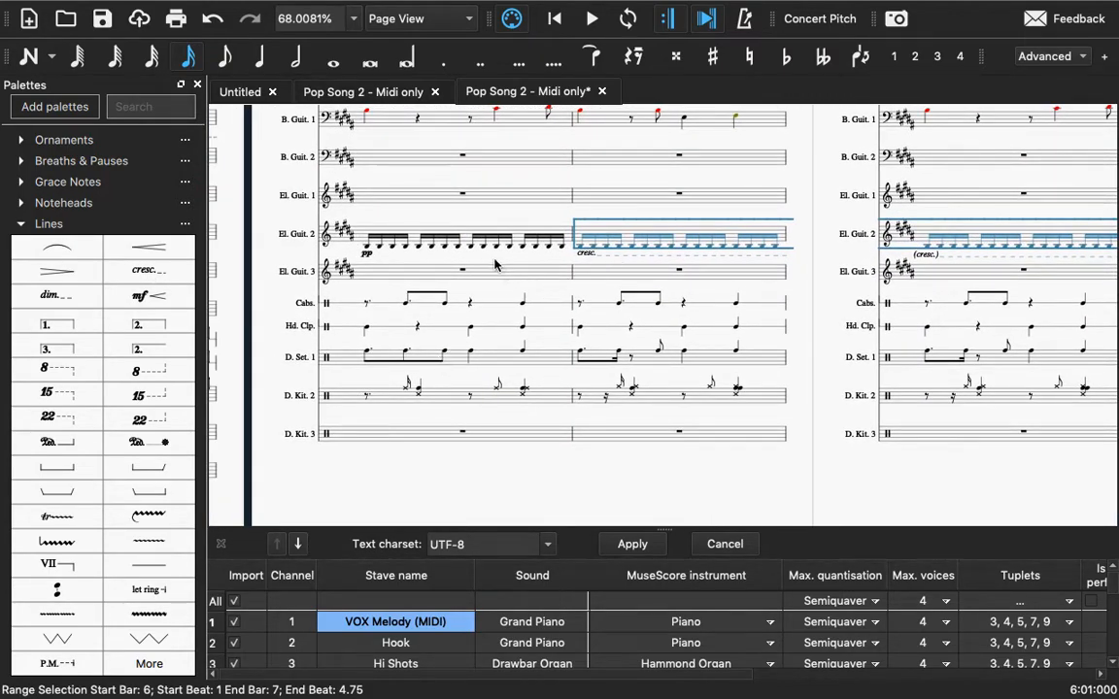
pyautogui.click(494, 259)
# Step: Scroll across the score pages to check the new dynamics and crescendo line
pyautogui.hscroll(-10, 428, 275)
pyautogui.scroll(5, 427, 276)
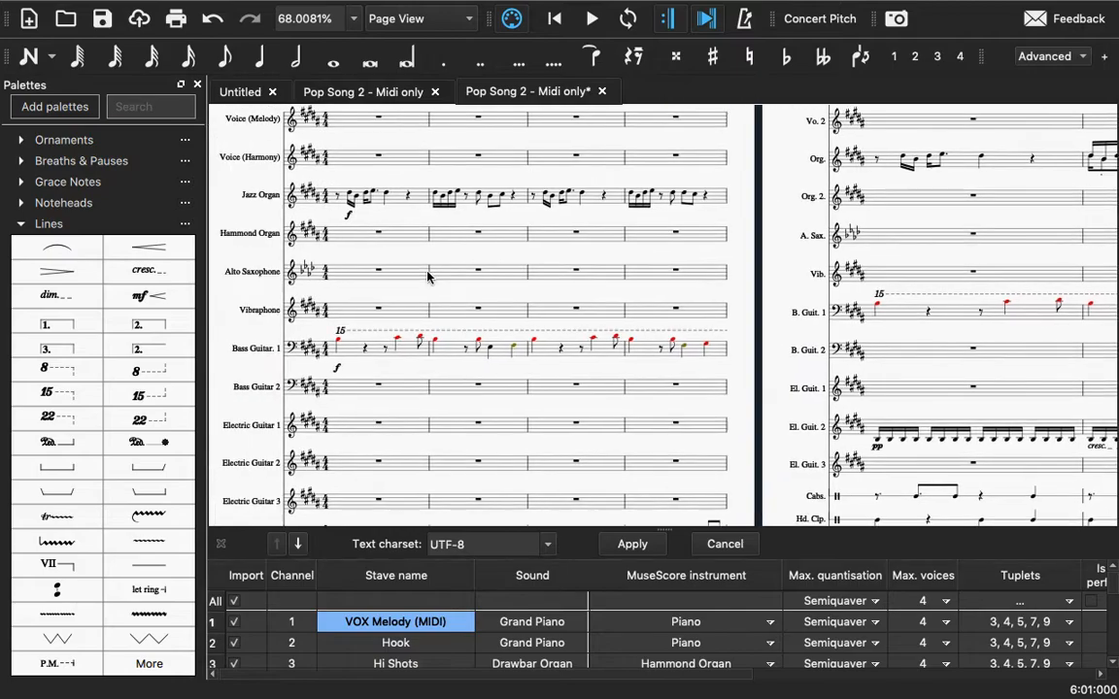
pyautogui.hscroll(-5, 427, 277)
pyautogui.scroll(5, 427, 277)
pyautogui.scroll(-6, 427, 277)
pyautogui.hscroll(6, 427, 276)
pyautogui.hscroll(-3, 428, 277)
pyautogui.hscroll(-2, 427, 277)
pyautogui.scroll(-5, 427, 277)
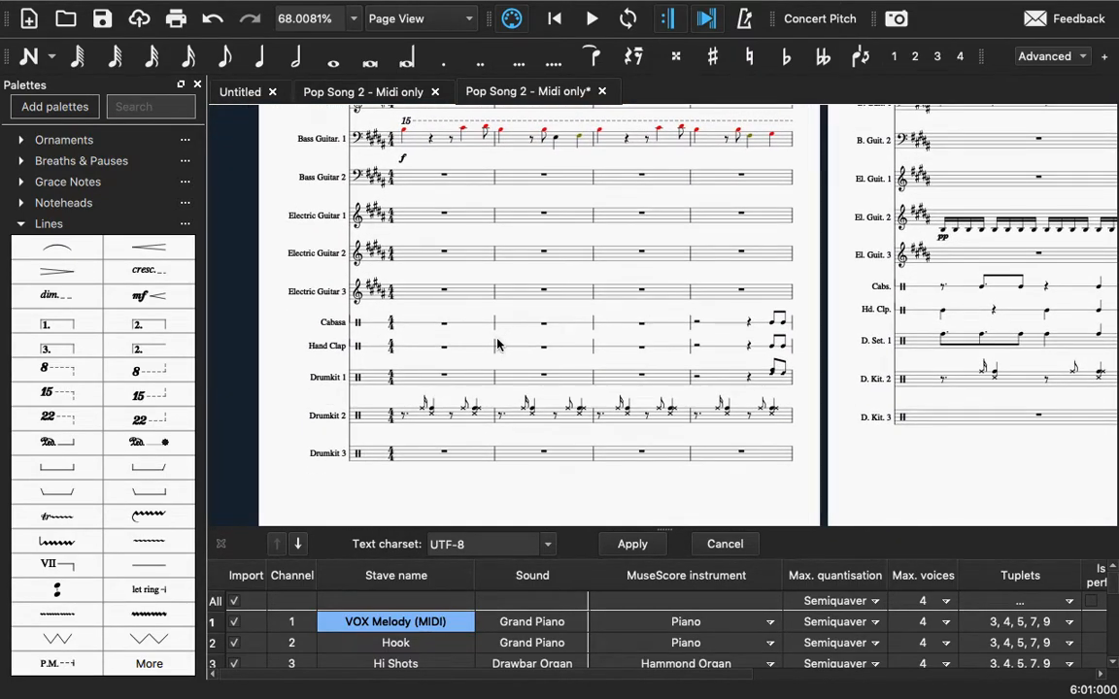
pyautogui.hscroll(5, 498, 345)
pyautogui.scroll(1, 497, 345)
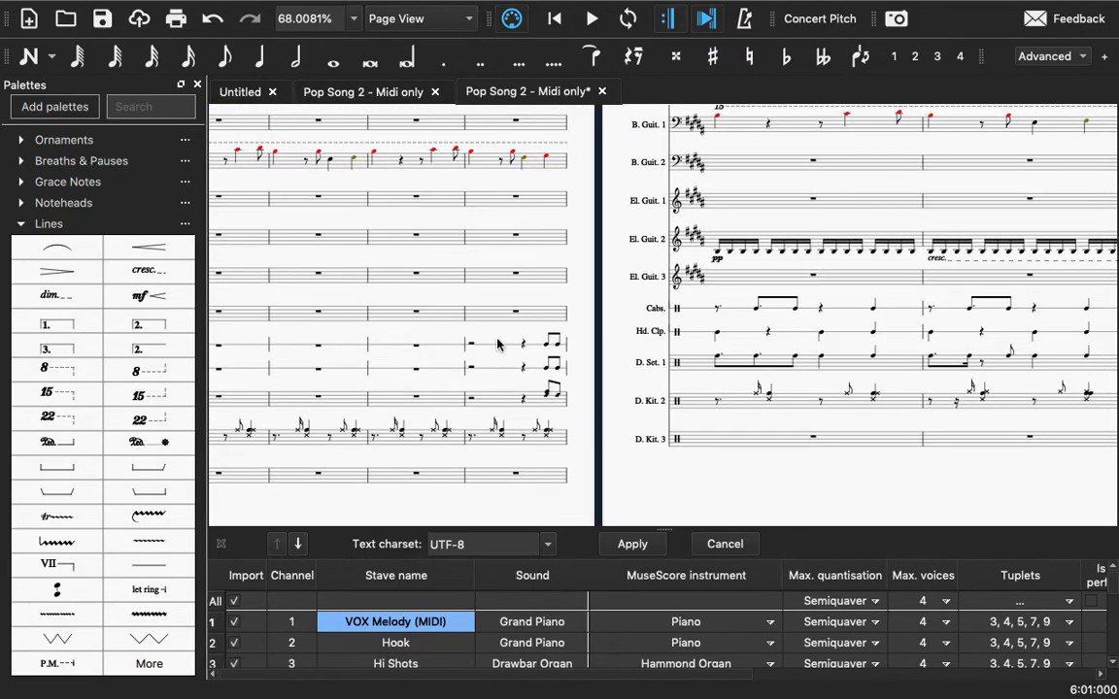
pyautogui.hscroll(2, 498, 344)
pyautogui.scroll(1, 497, 345)
pyautogui.scroll(10, 498, 345)
pyautogui.hscroll(2, 497, 344)
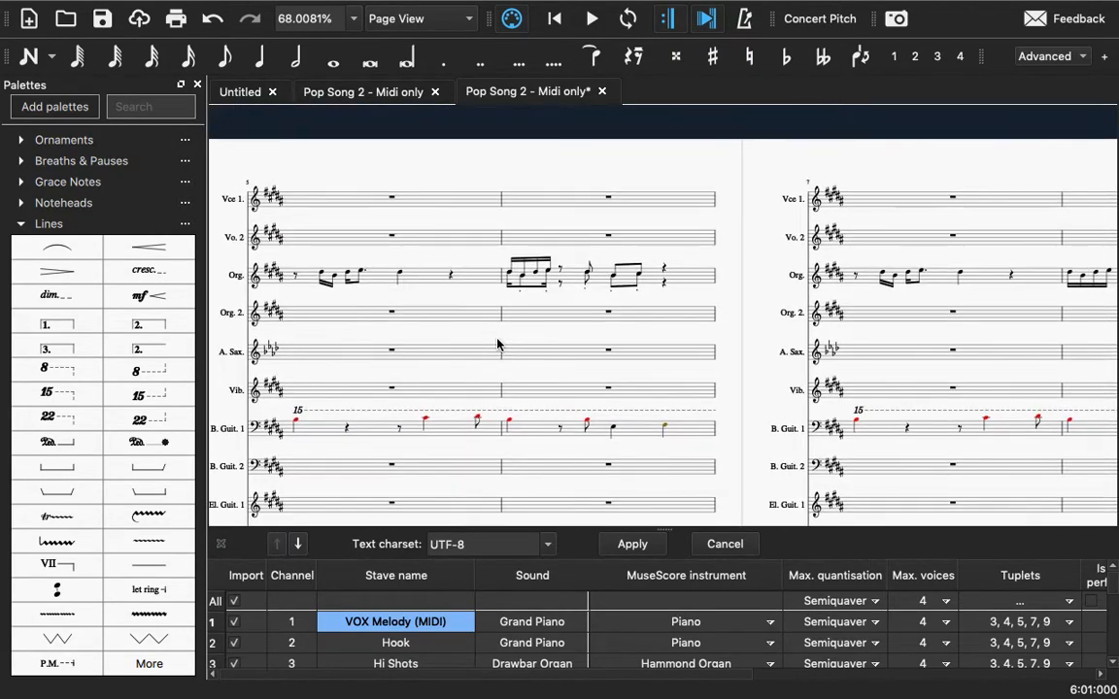
pyautogui.scroll(-10, 497, 345)
pyautogui.hscroll(4, 498, 345)
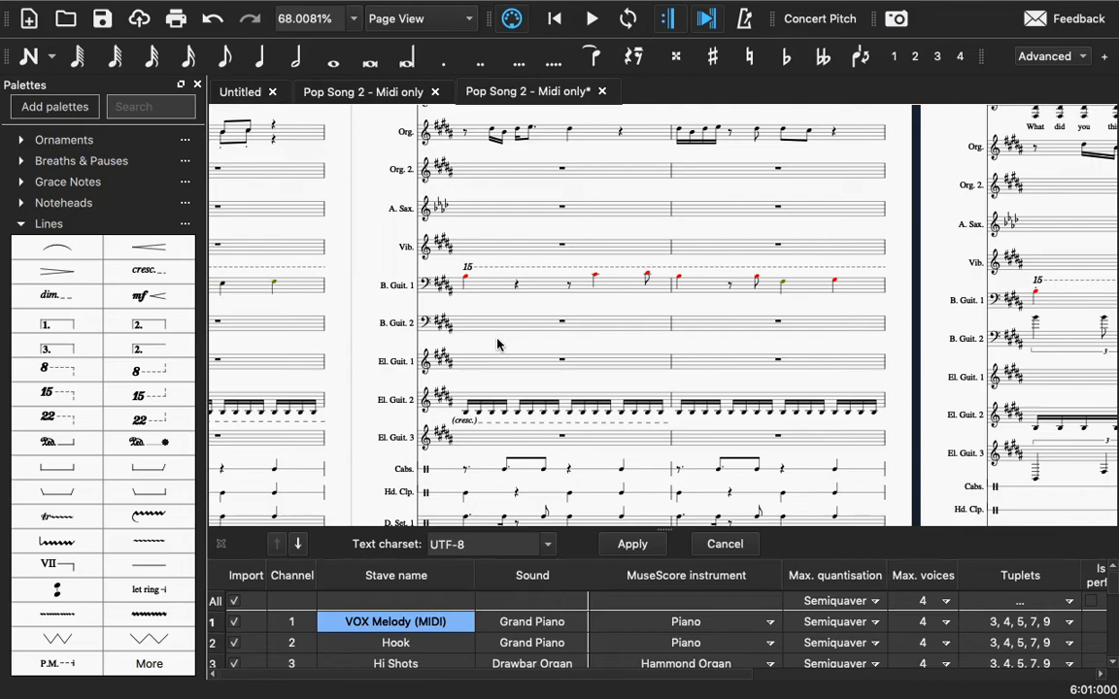
pyautogui.hscroll(3, 497, 345)
pyautogui.scroll(-3, 497, 344)
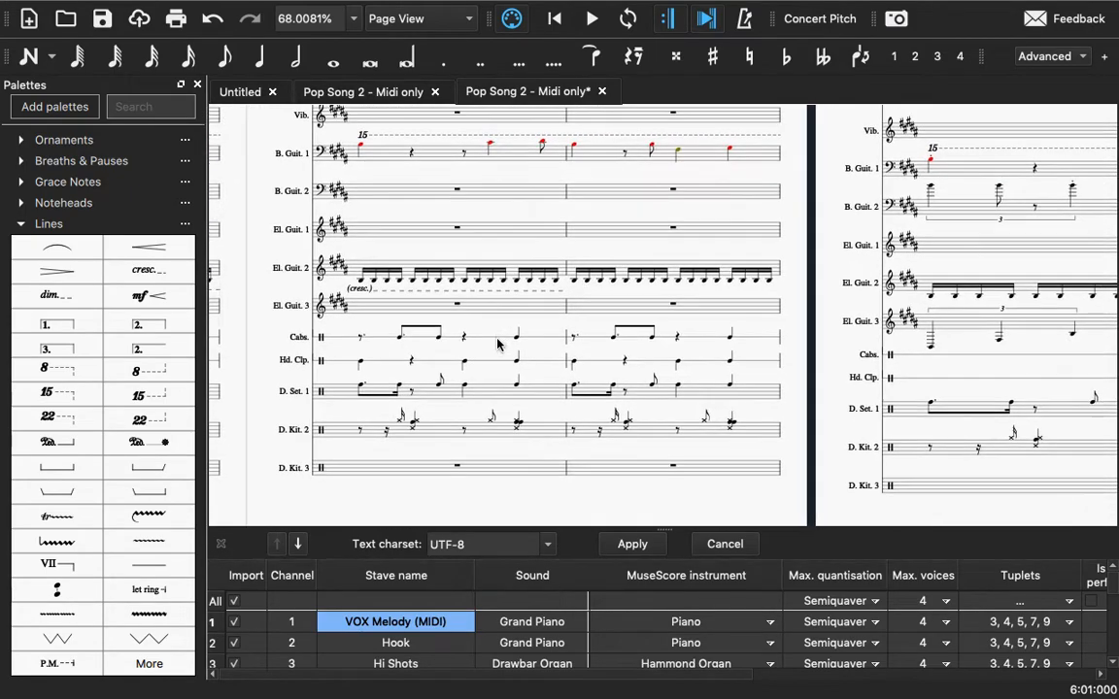
pyautogui.hscroll(10, 497, 345)
pyautogui.scroll(3, 497, 345)
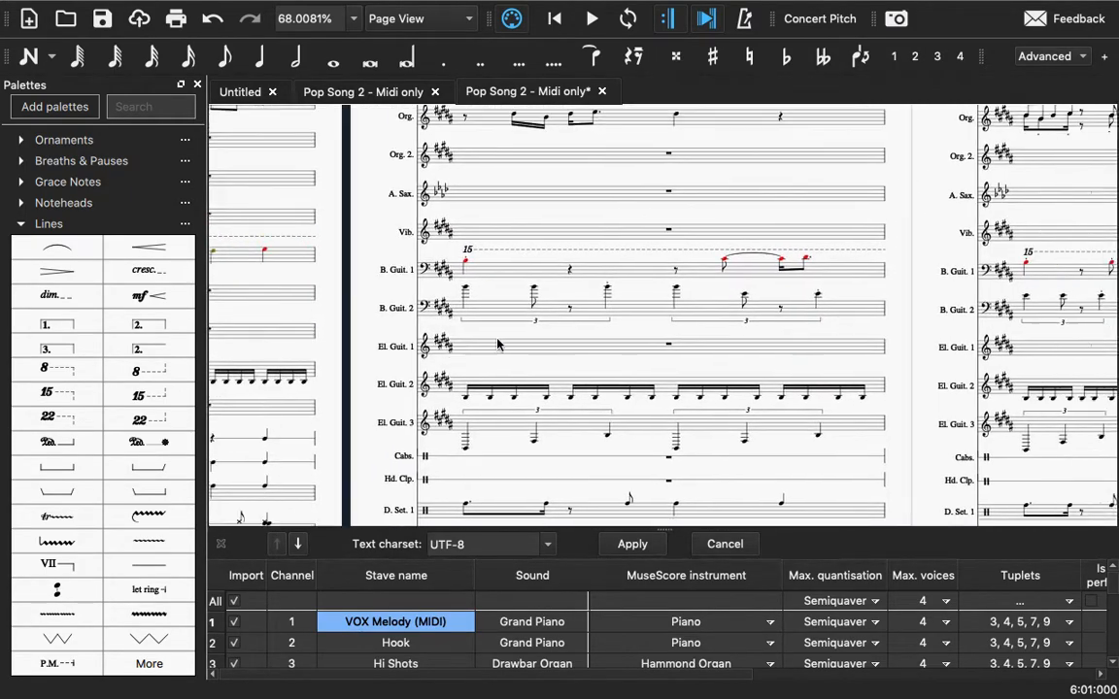
pyautogui.scroll(3, 498, 342)
pyautogui.hscroll(-2, 497, 342)
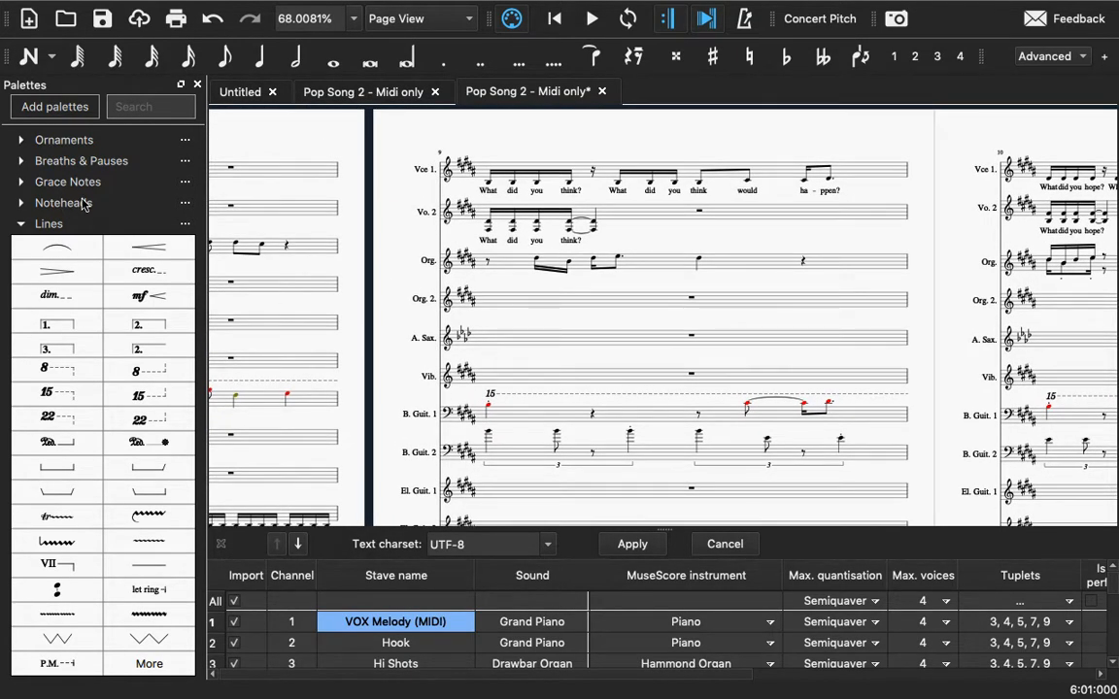
# Step: Collapse the Lines palette
pyautogui.click(21, 224)
pyautogui.hscroll(-5, 561, 279)
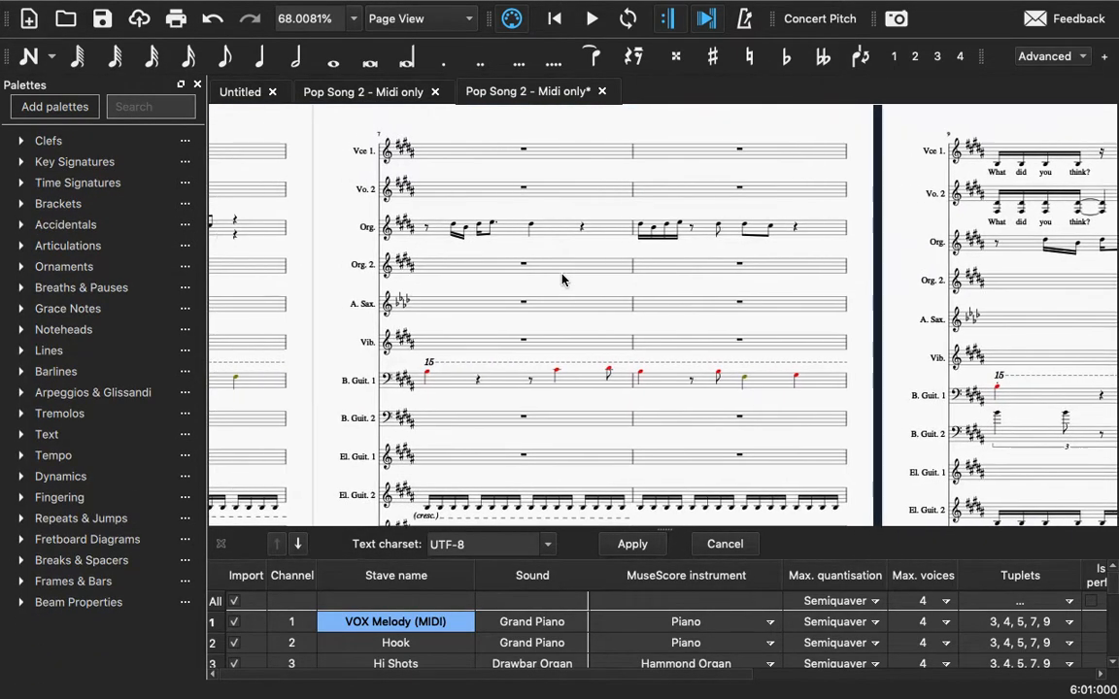
pyautogui.scroll(-3, 561, 278)
pyautogui.scroll(3, 562, 278)
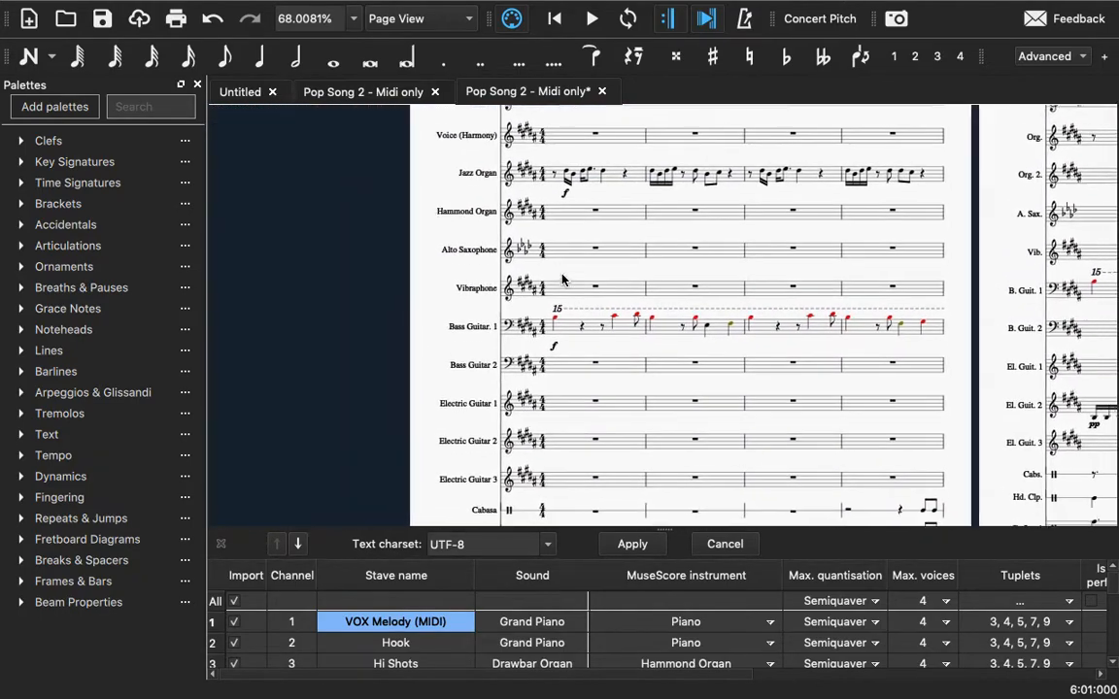
pyautogui.hscroll(-4, 573, 252)
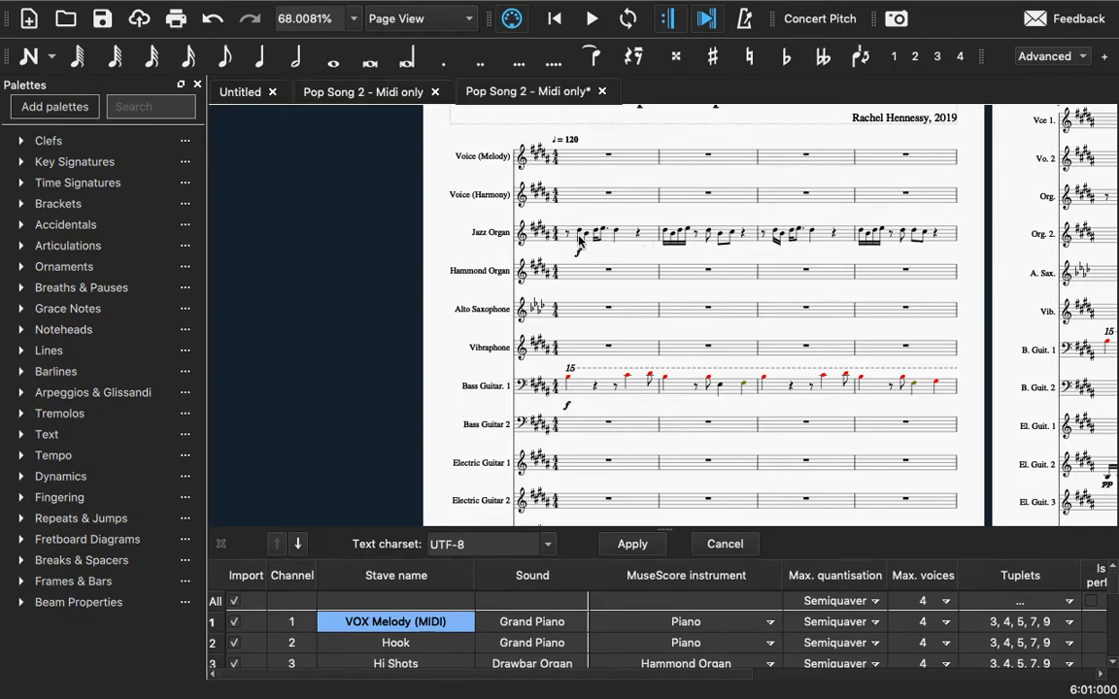
# Step: Play the score from the first Jazz Organ note, then stop playback
pyautogui.click(579, 235)
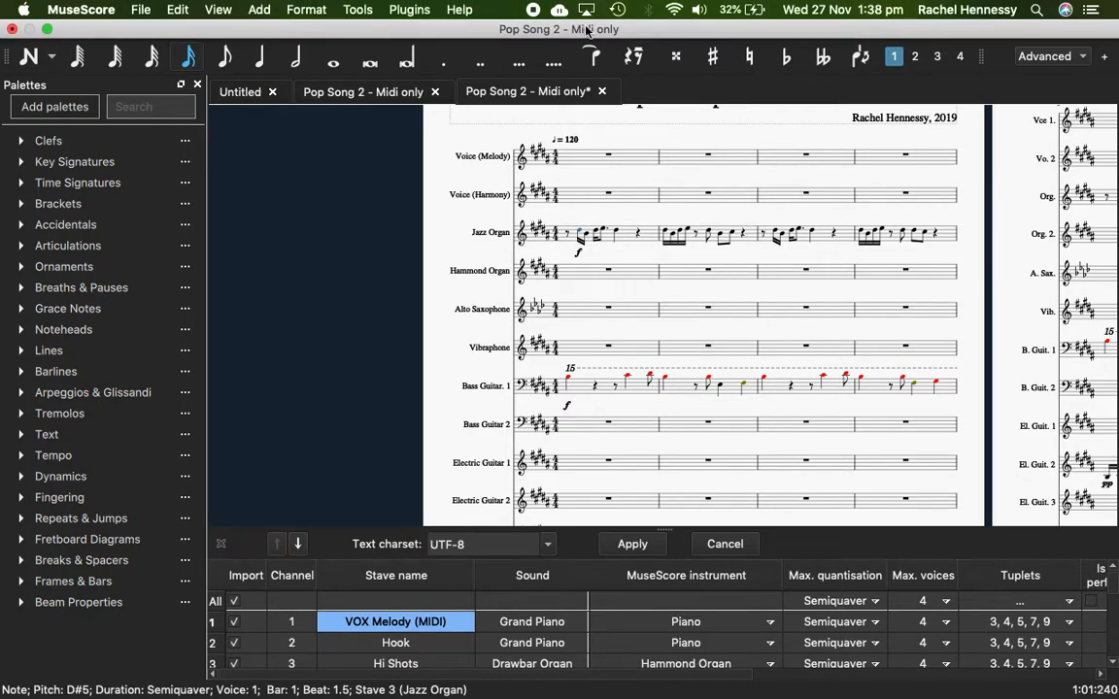
pyautogui.press('XF86AudioRaiseVolume')
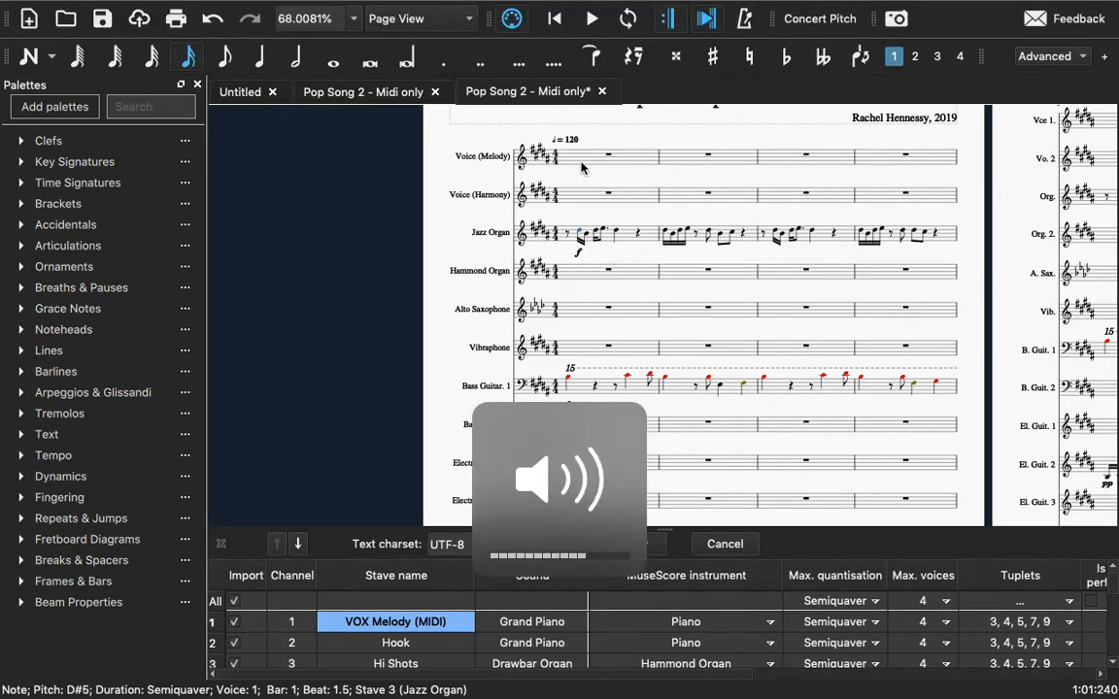
pyautogui.click(590, 20)
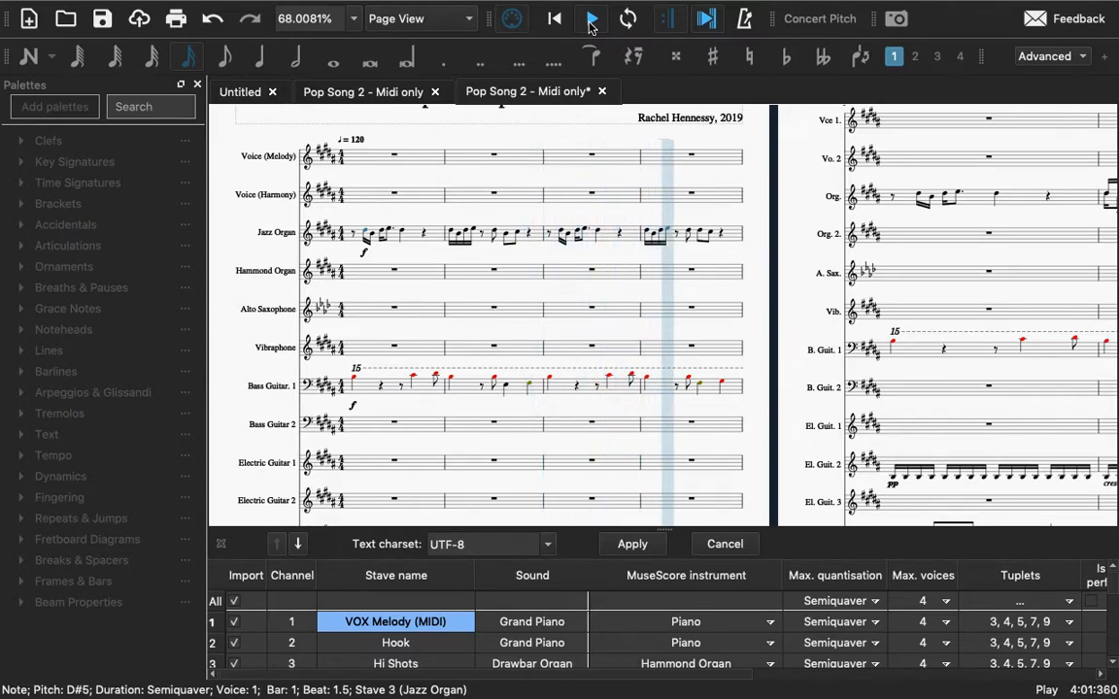
pyautogui.click(591, 21)
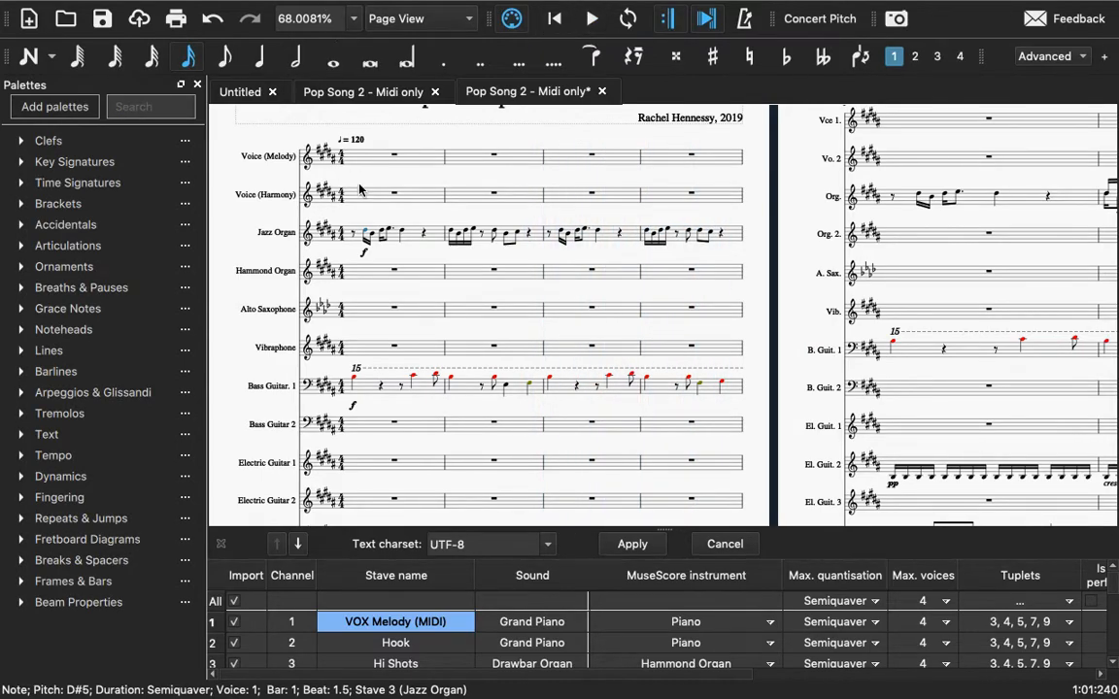
# Step: Hide the MIDI import settings panel so the full score shows
pyautogui.click(385, 233)
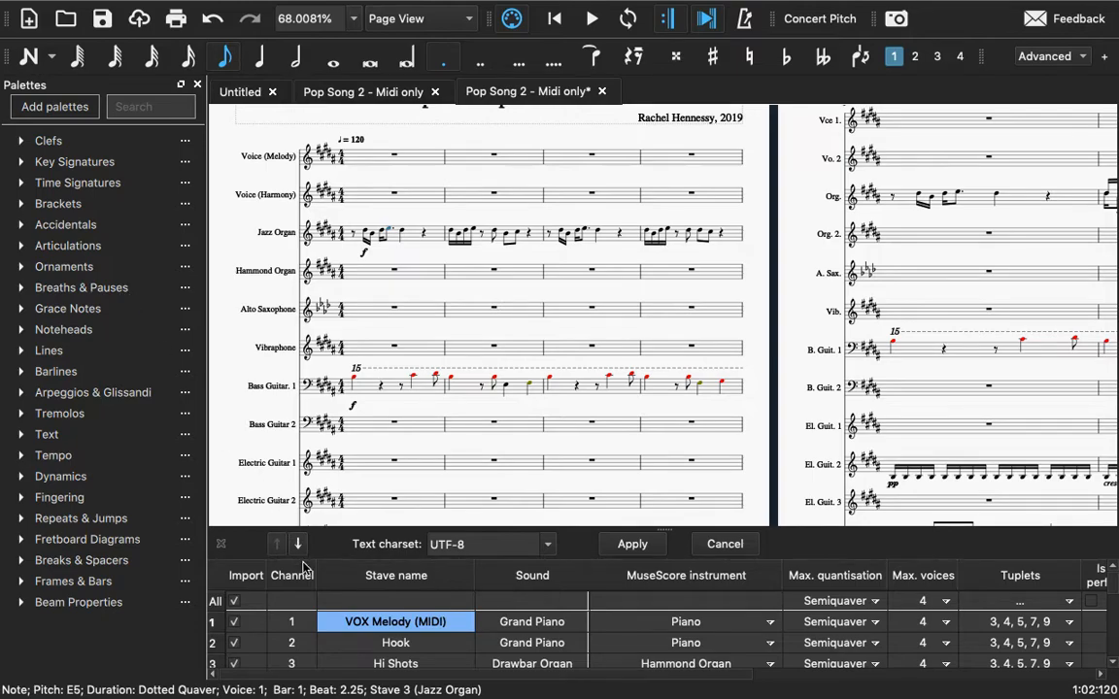
pyautogui.scroll(2, 307, 331)
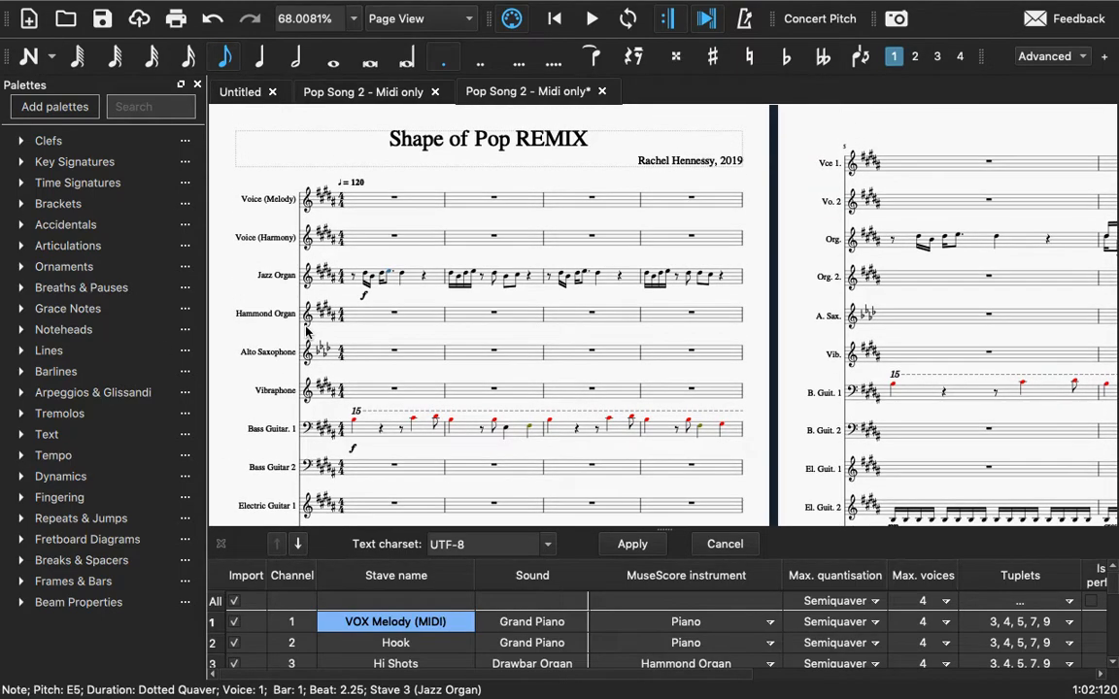
pyautogui.click(221, 544)
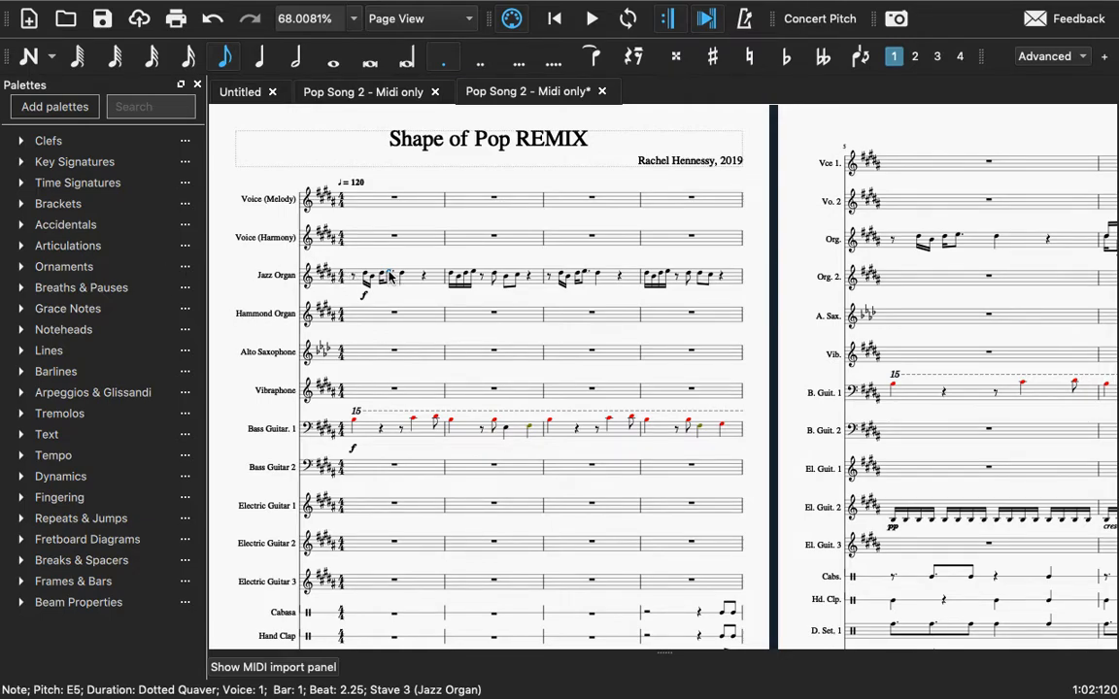
# Step: Add staccatos to the Jazz Organ notes in bar 1, including beat 3
pyautogui.click(22, 248)
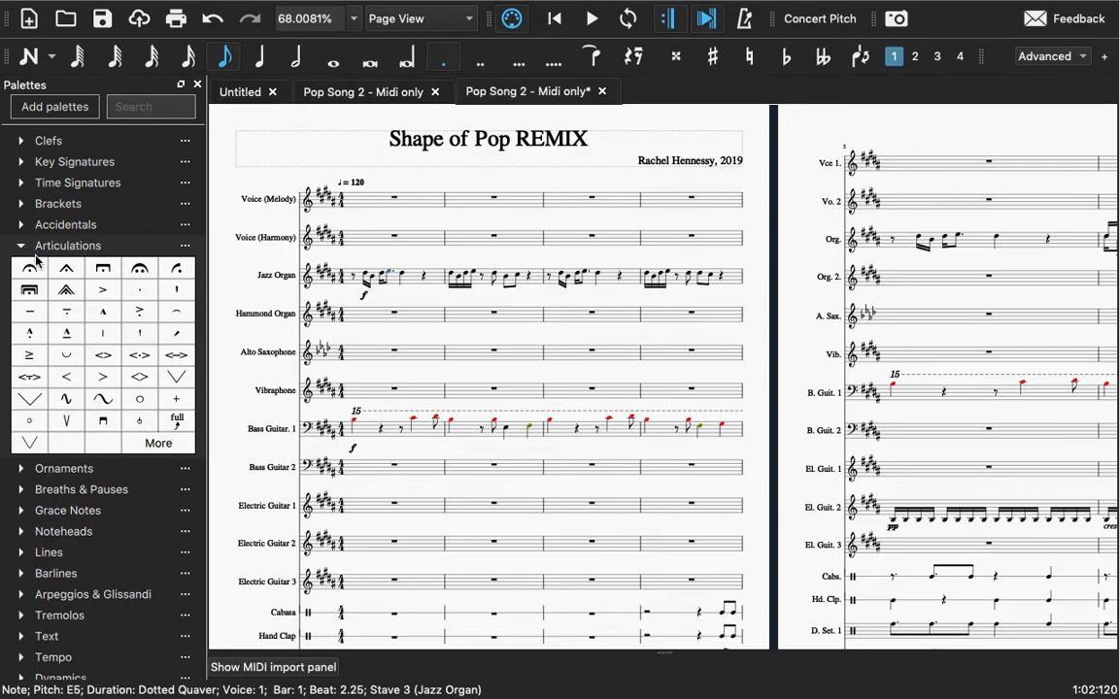
pyautogui.click(144, 293)
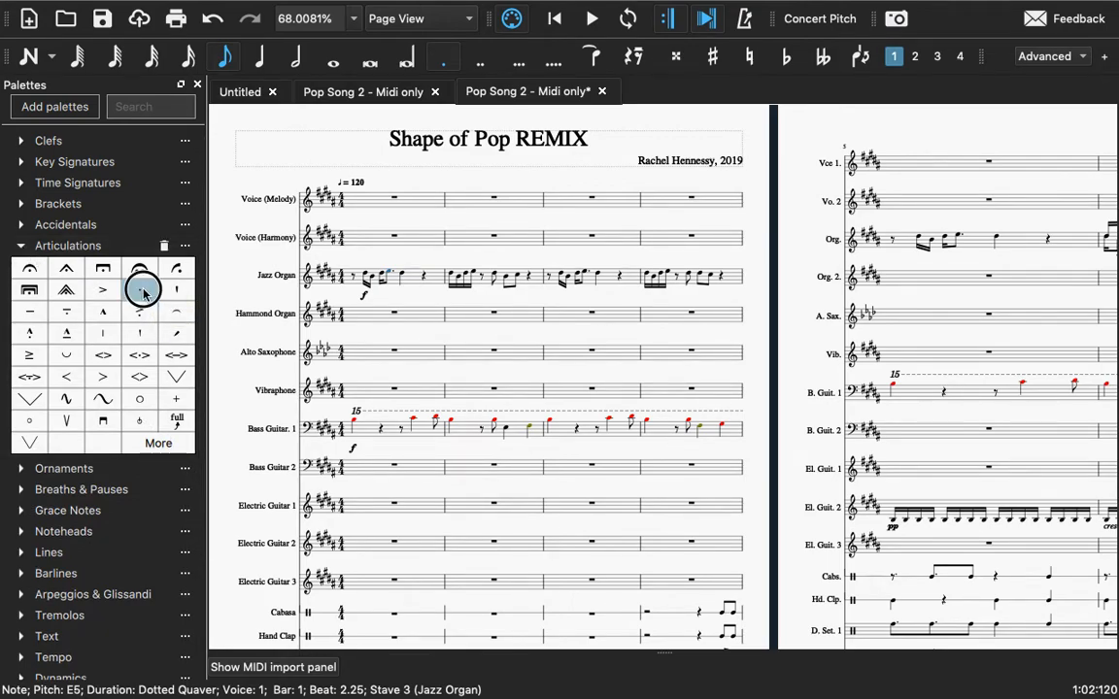
pyautogui.click(403, 276)
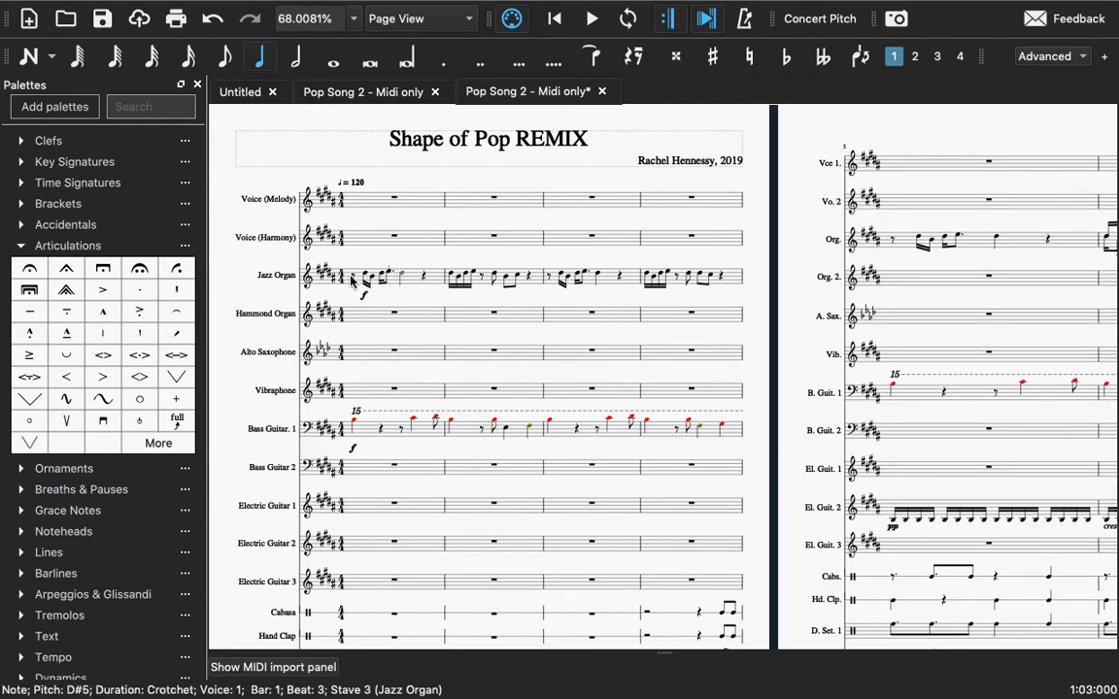
pyautogui.click(139, 290)
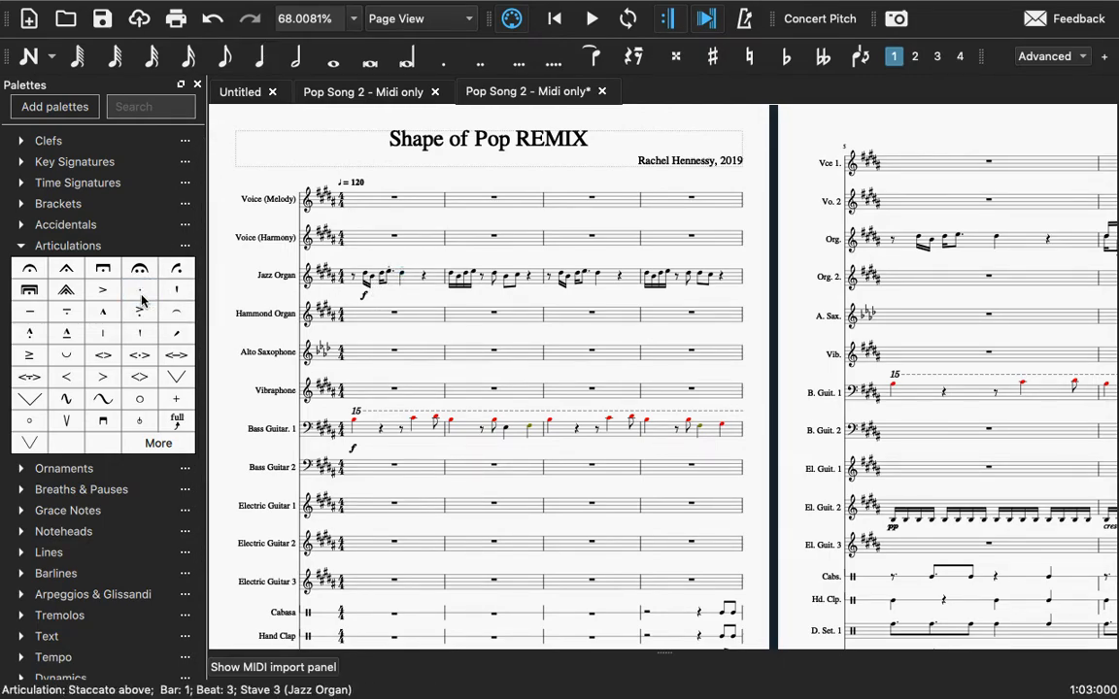
# Step: Add staccatos to the bar 2 Jazz Organ notes, then play from the opening rest
pyautogui.click(471, 279)
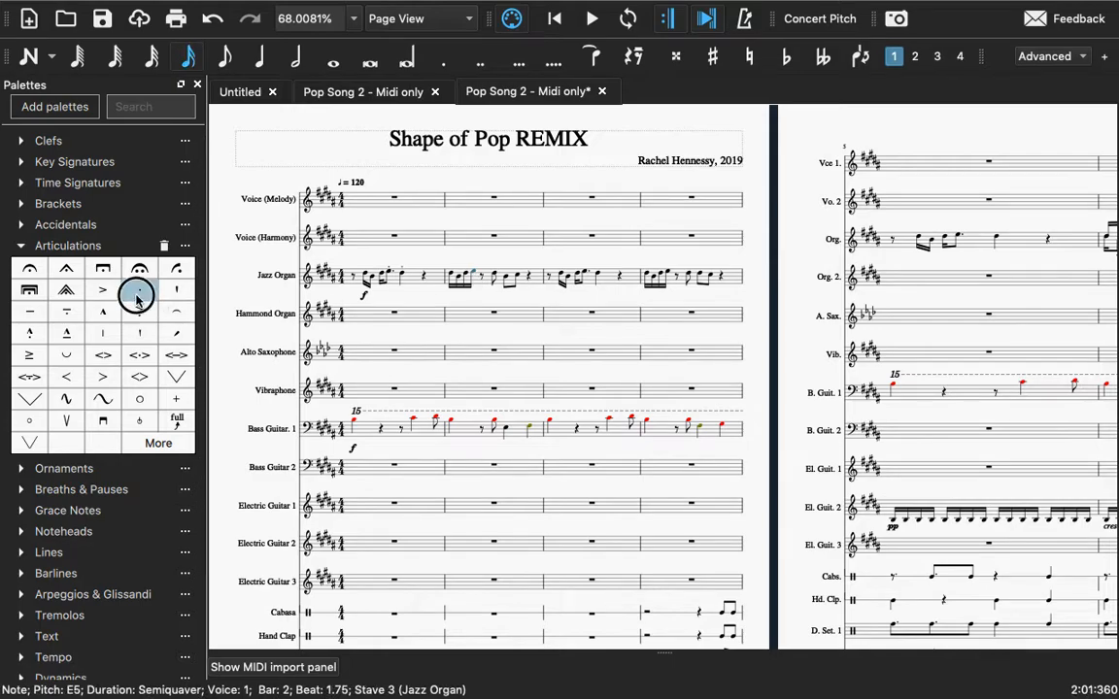
pyautogui.click(139, 290)
pyautogui.click(489, 277)
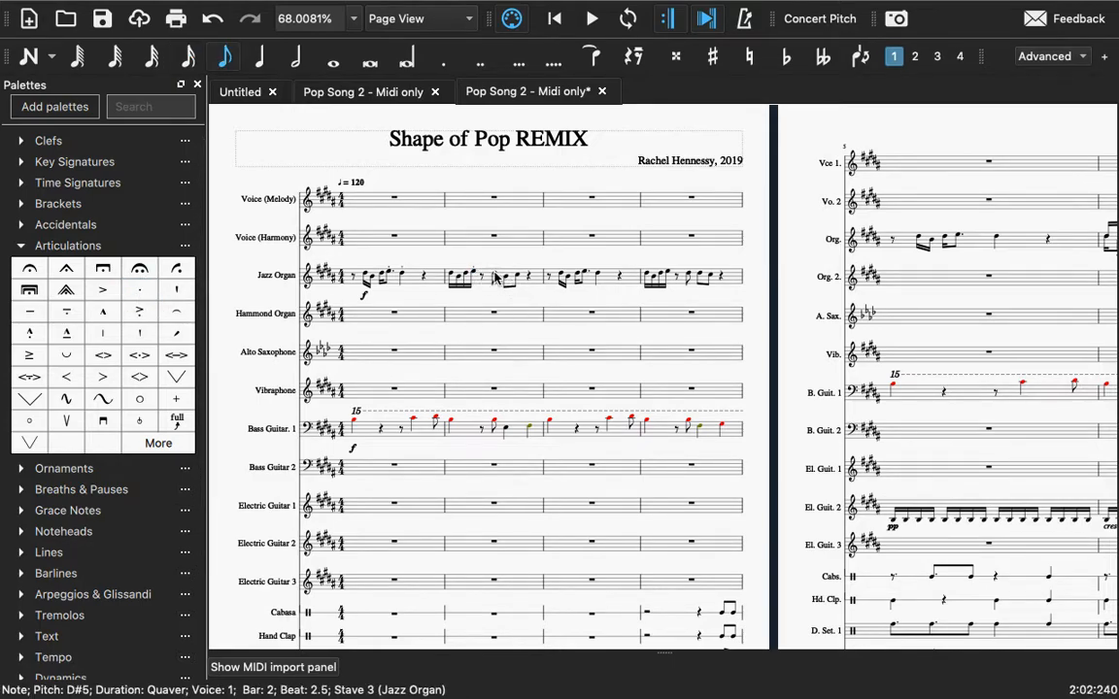
pyautogui.click(140, 292)
pyautogui.click(506, 284)
pyautogui.hotkey('shift', 'Right')
pyautogui.click(139, 293)
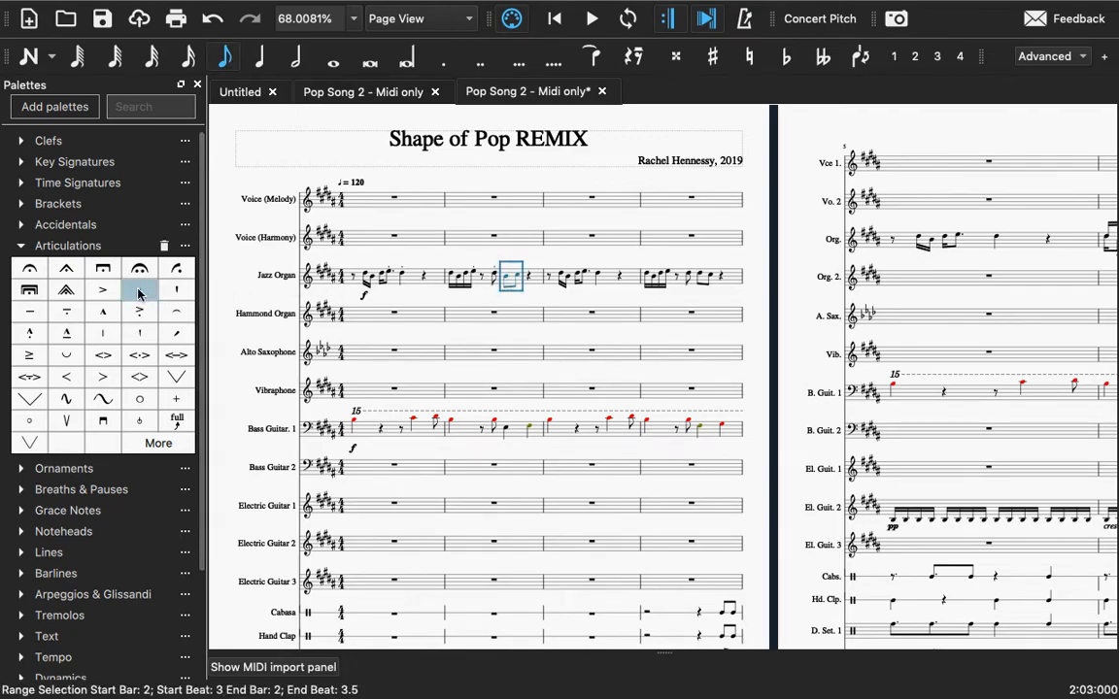
pyautogui.click(139, 295)
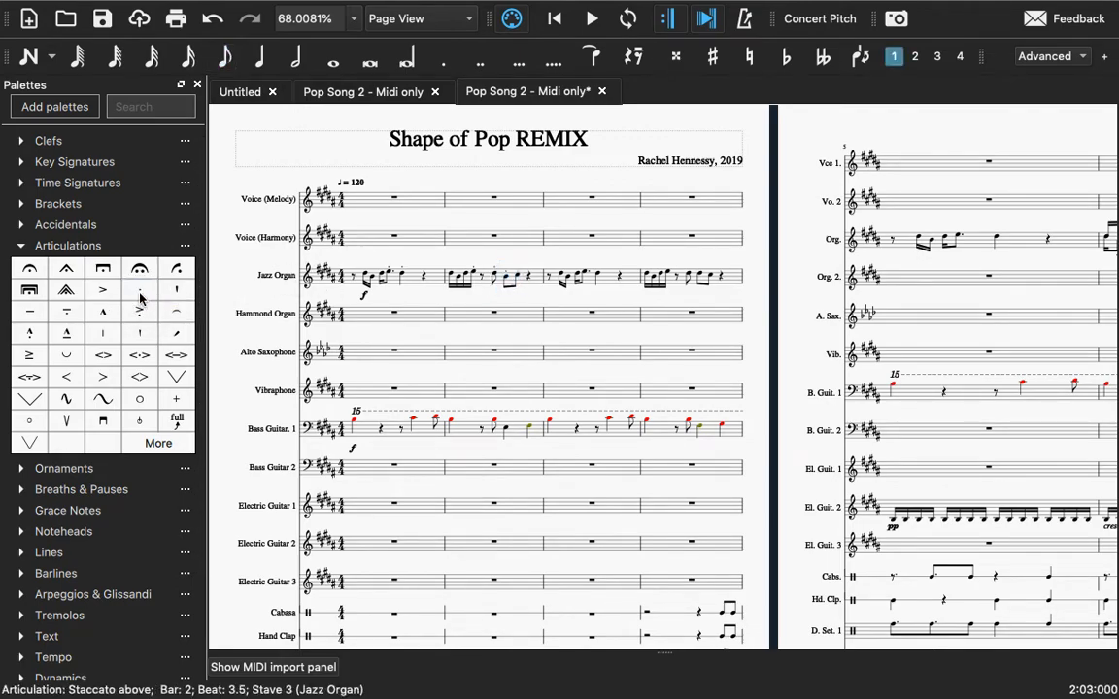
pyautogui.click(488, 260)
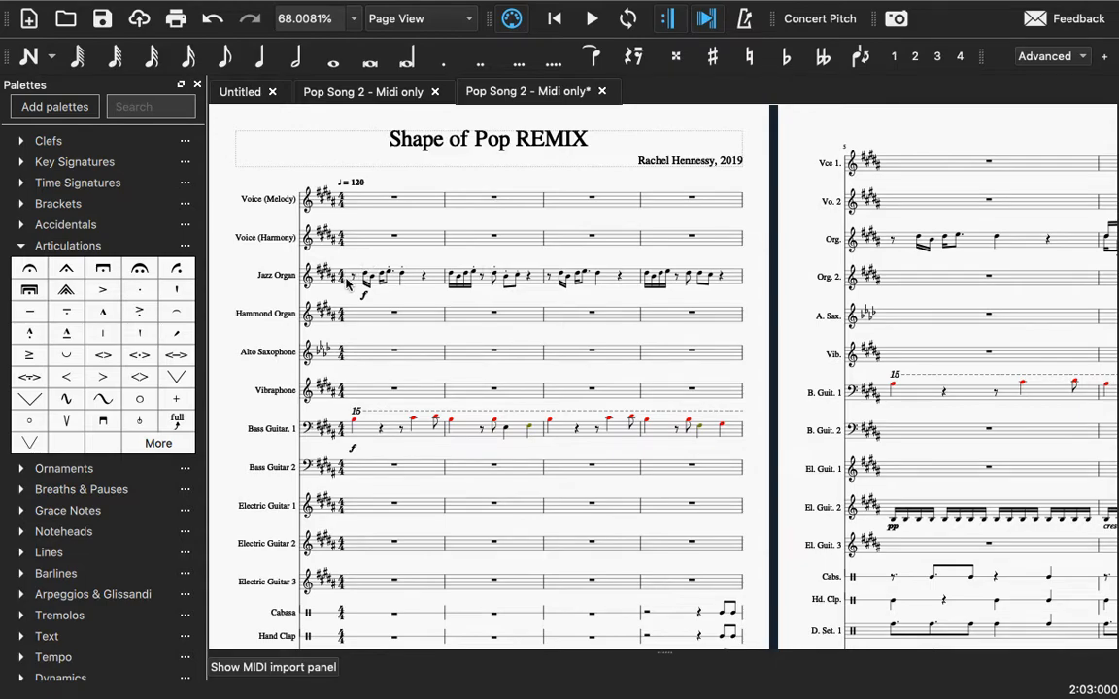
pyautogui.click(348, 278)
pyautogui.click(589, 27)
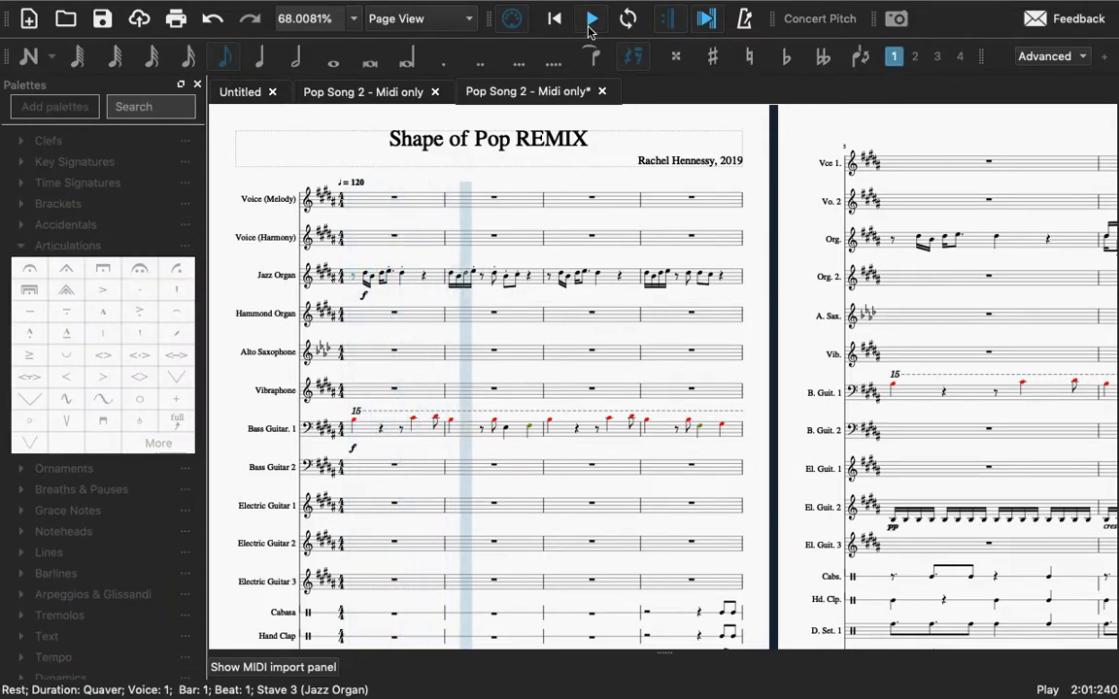
# Step: Stop playback and add a staccato to the dotted Jazz Organ note in bar 3
pyautogui.click(590, 27)
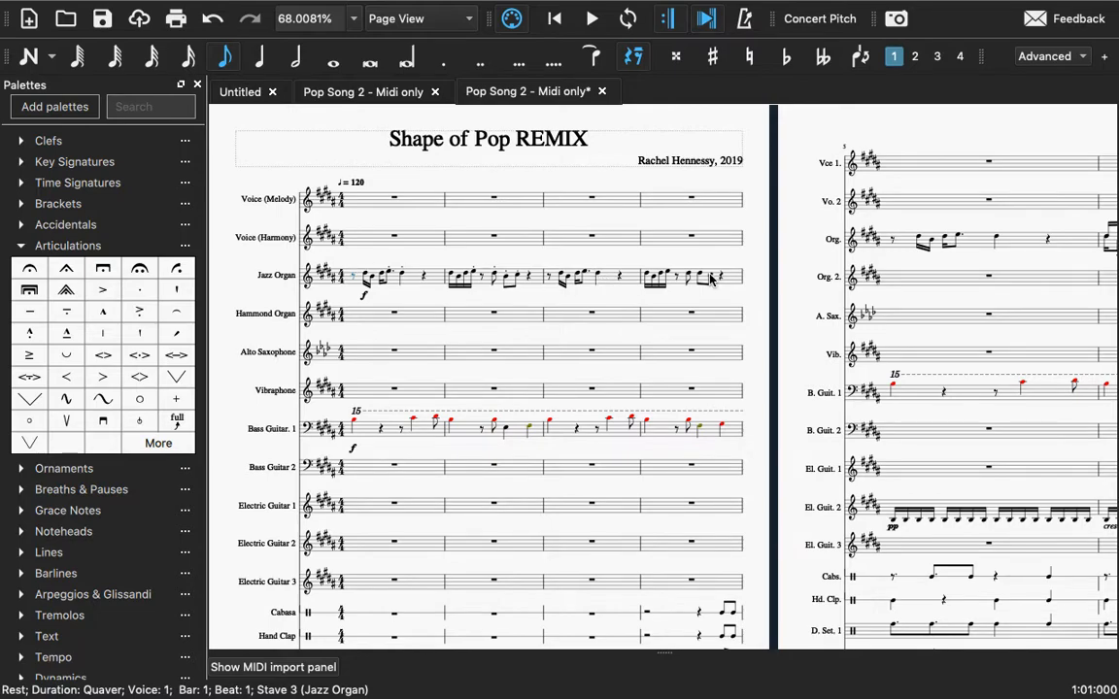
pyautogui.click(586, 277)
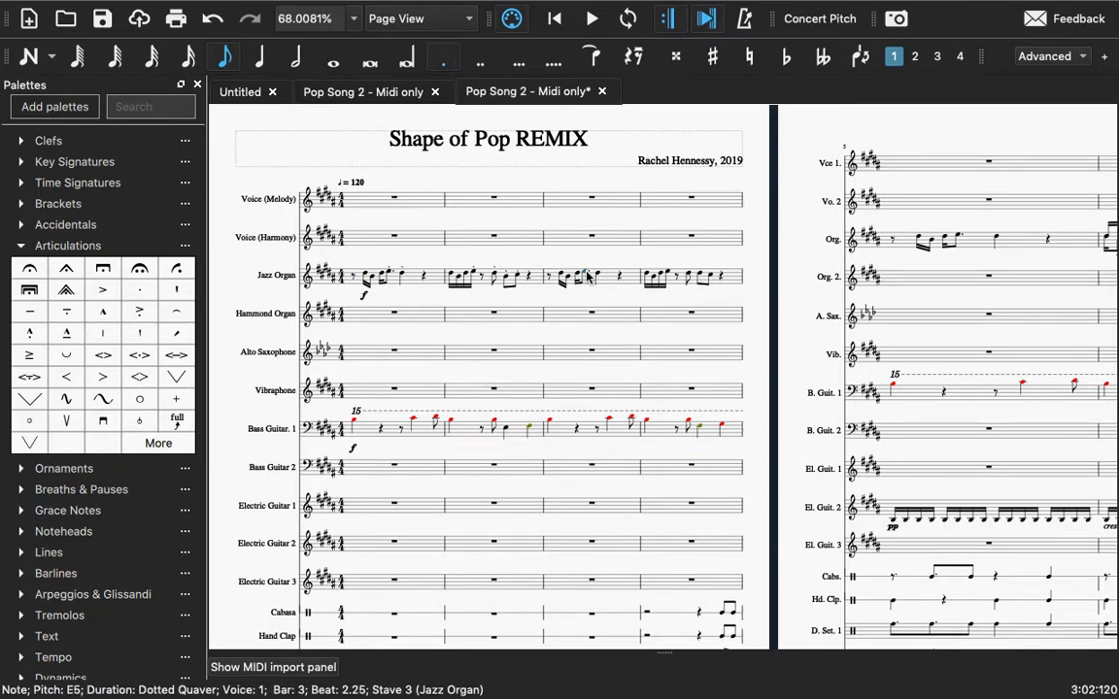
pyautogui.click(138, 289)
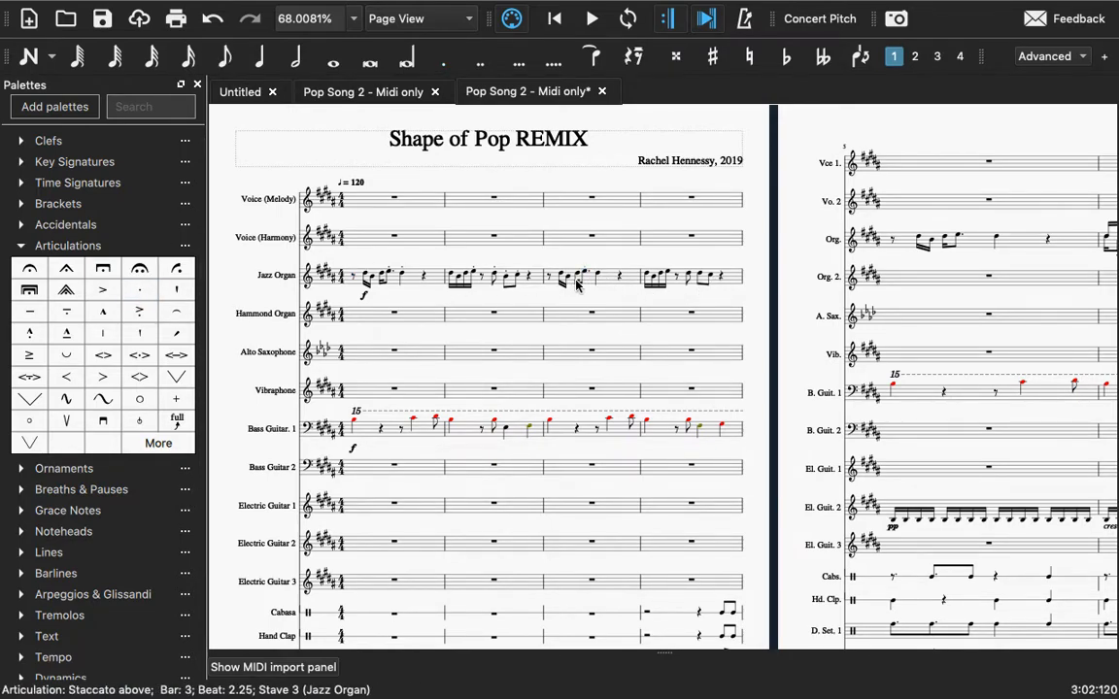
# Step: Add staccatos to the bar 4 Jazz Organ semiquaver and the following quavers
pyautogui.click(669, 279)
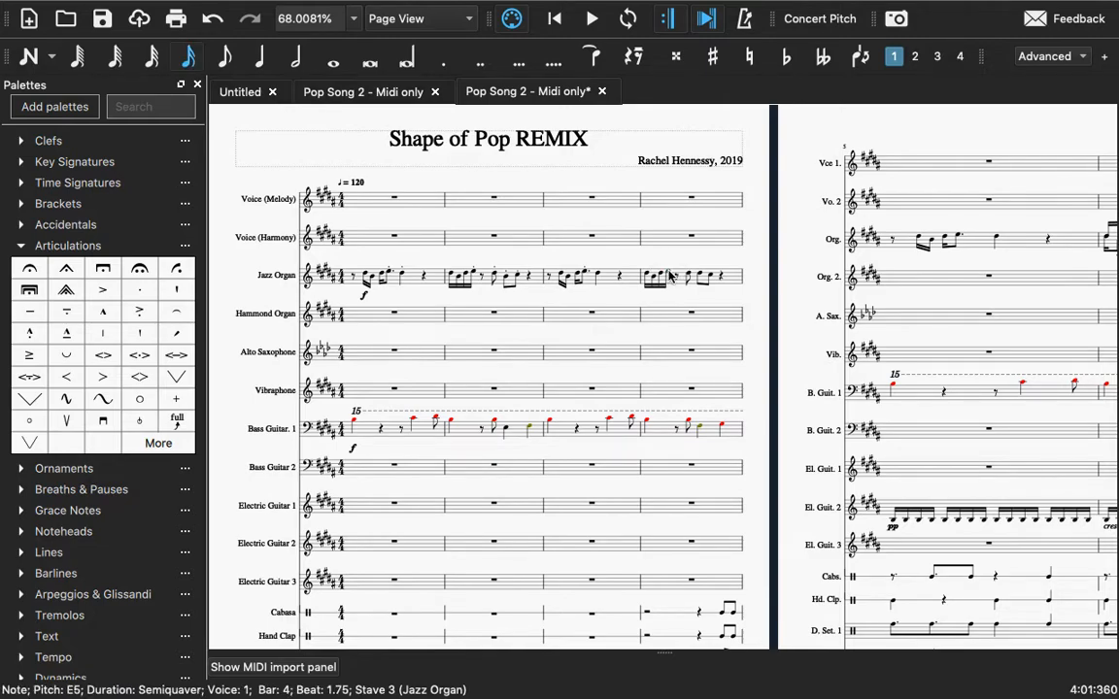
pyautogui.click(139, 289)
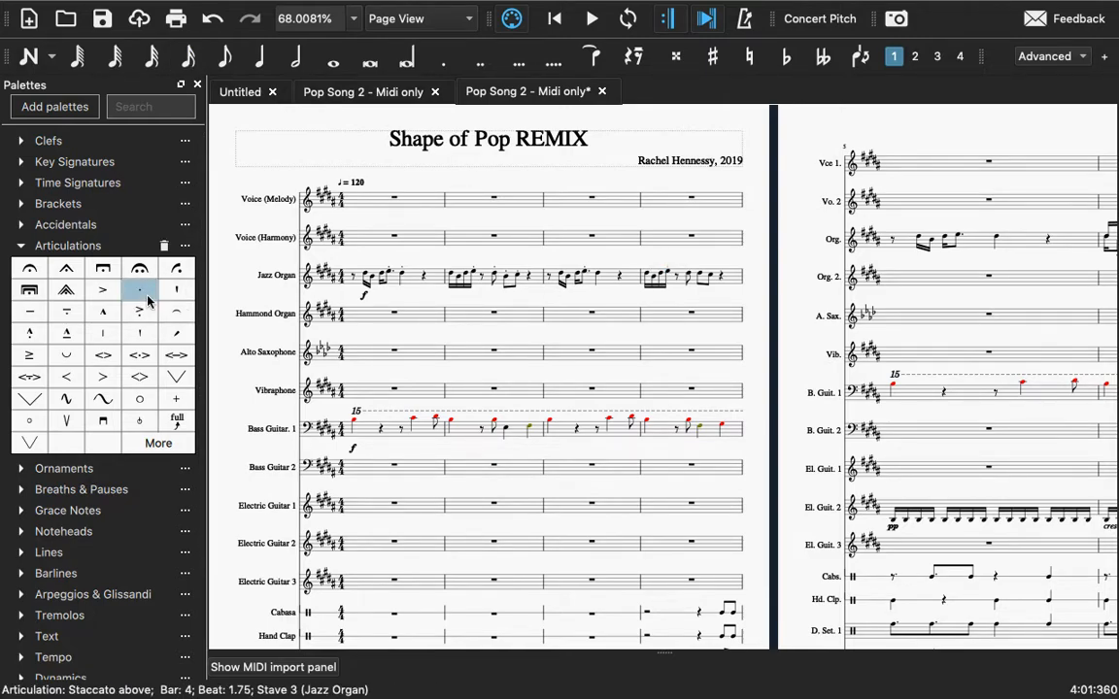
pyautogui.click(688, 279)
pyautogui.hotkey('shift', 'Right')
pyautogui.hotkey('shift', 'Right')
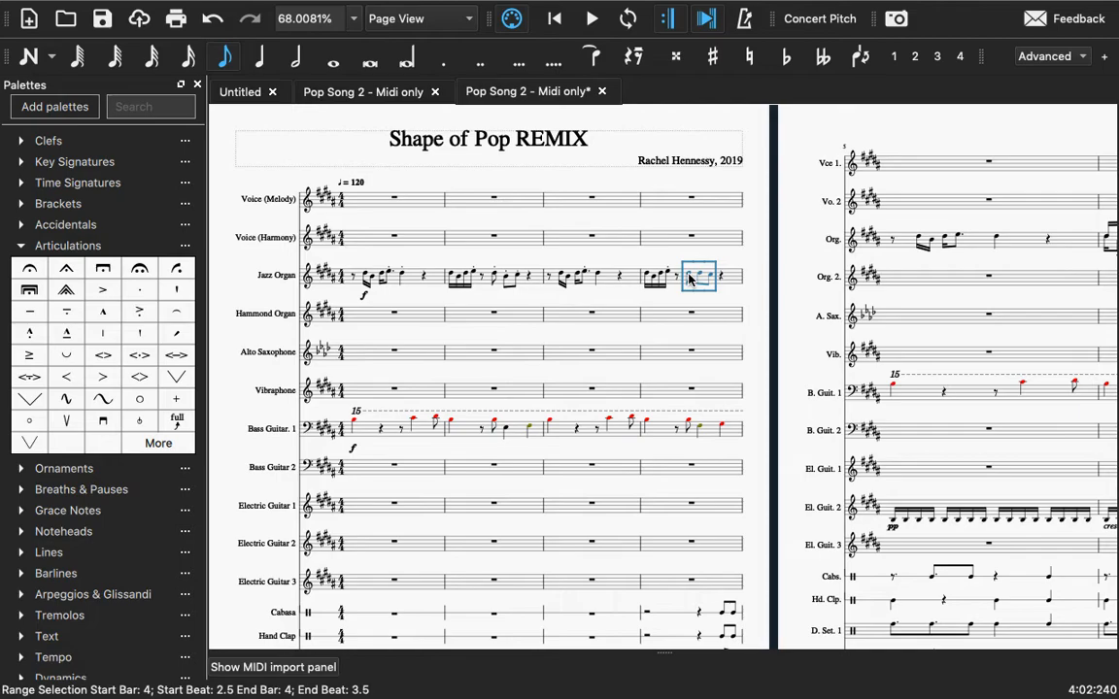
pyautogui.click(139, 290)
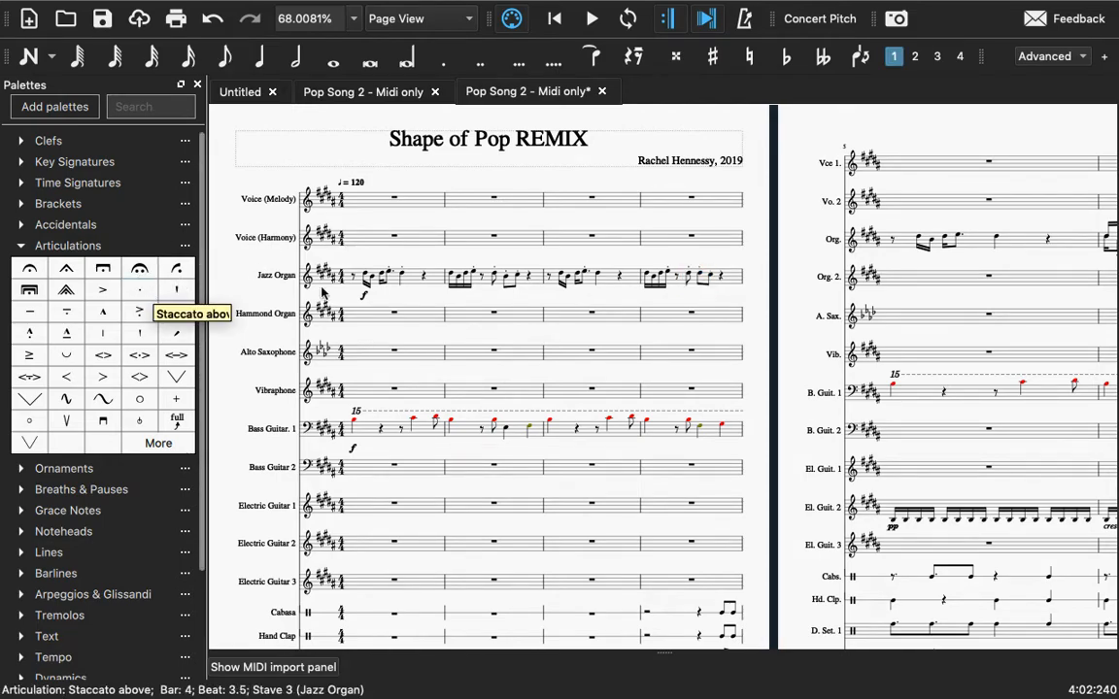
# Step: Select Jazz Organ bars 1–4 to review the staccatos, then clear the selection
pyautogui.click(411, 284)
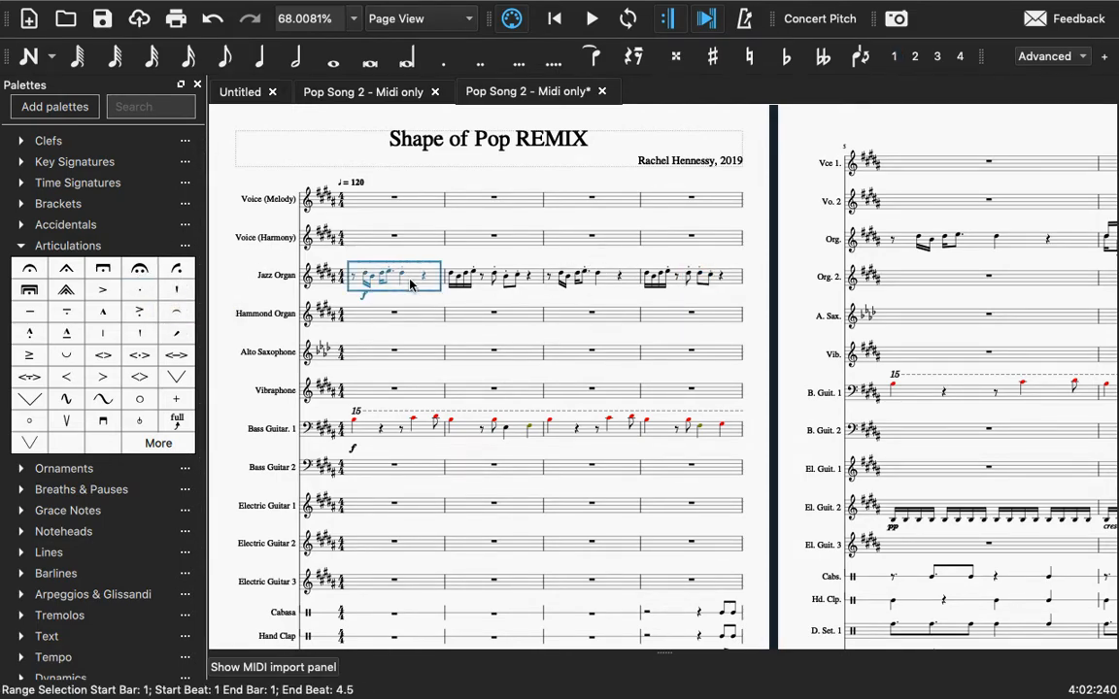
pyautogui.keyDown('shift'); pyautogui.click(735, 276); pyautogui.keyUp('shift')
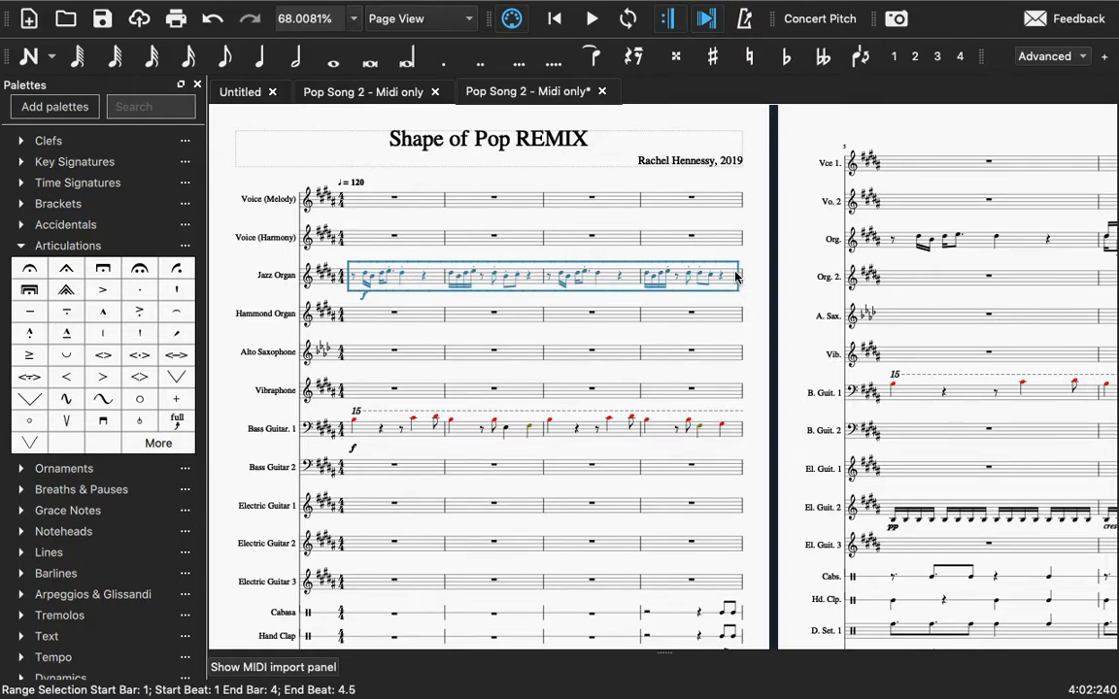
pyautogui.click(568, 358)
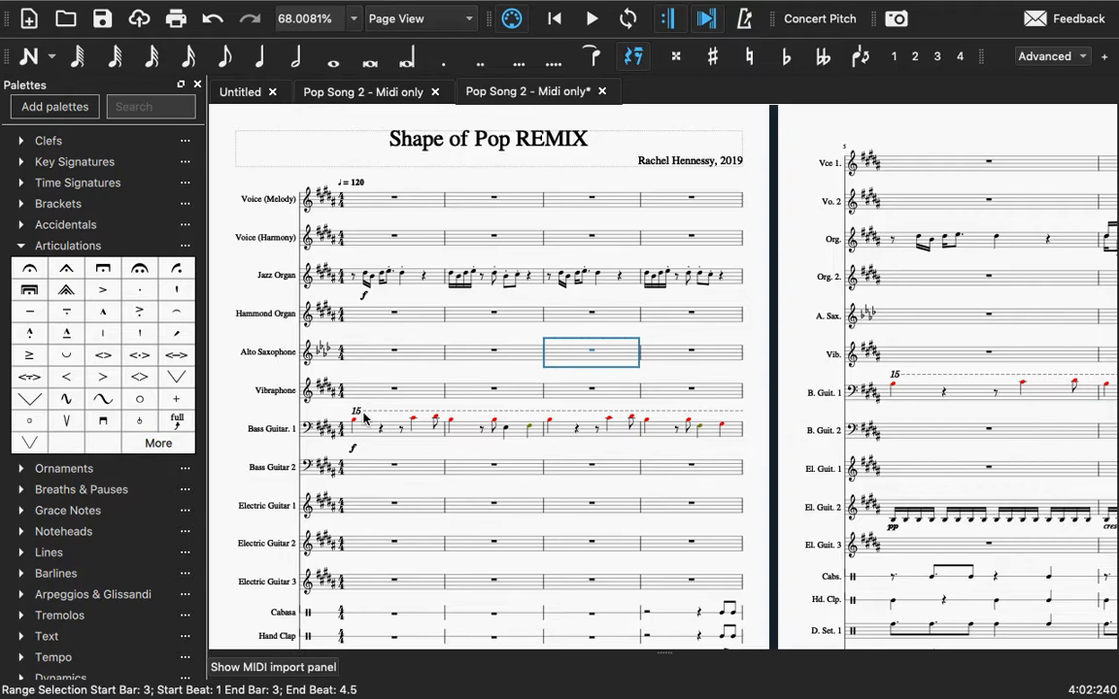
pyautogui.scroll(-1, 364, 418)
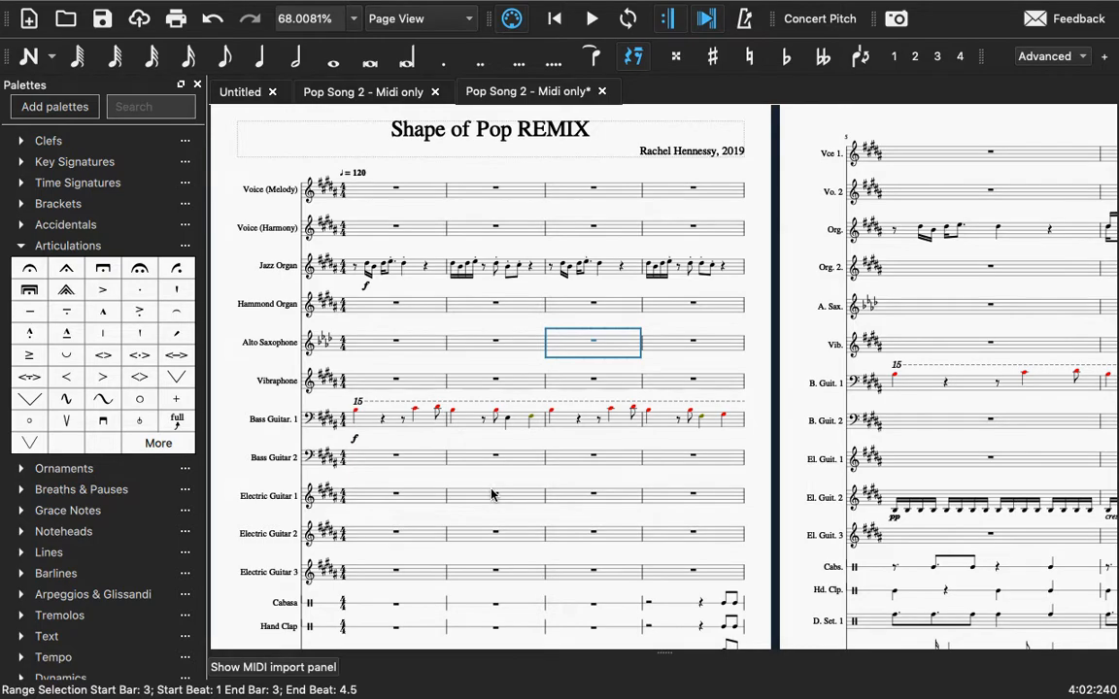
# Step: Pan the score right and down to the second page showing Bass Guitar 2's bar 9 triplets
pyautogui.scroll(-2, 491, 495)
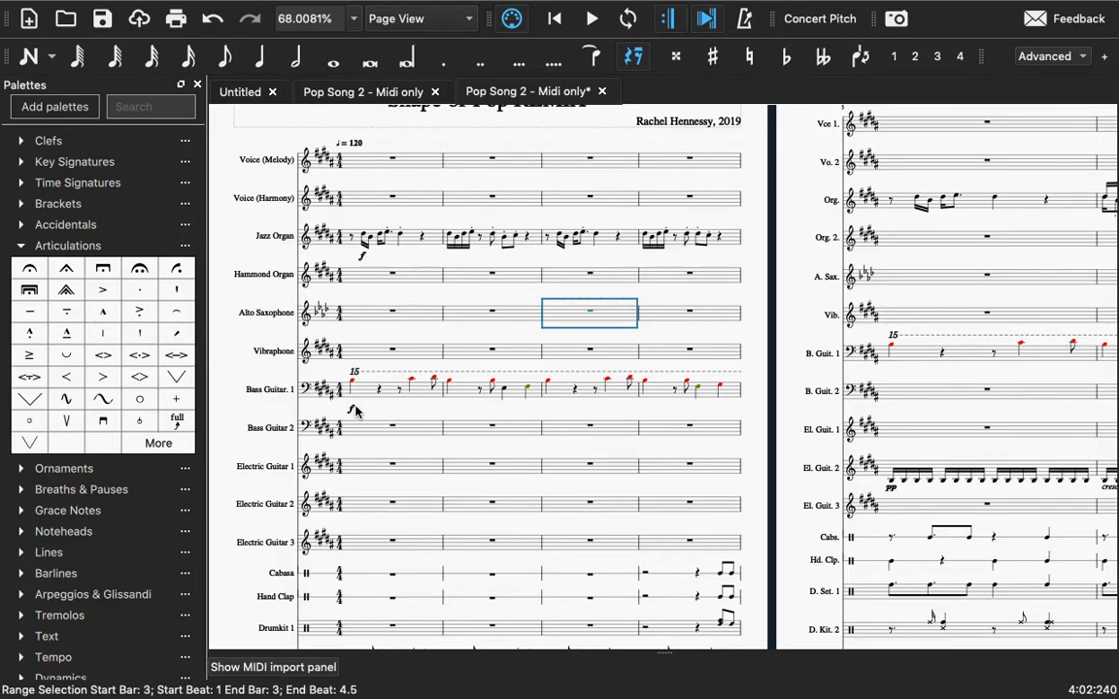
pyautogui.scroll(2, 355, 412)
pyautogui.hscroll(10, 355, 412)
pyautogui.scroll(-3, 356, 412)
pyautogui.scroll(-5, 355, 412)
pyautogui.hscroll(-3, 355, 412)
pyautogui.scroll(5, 355, 412)
pyautogui.hscroll(-2, 355, 412)
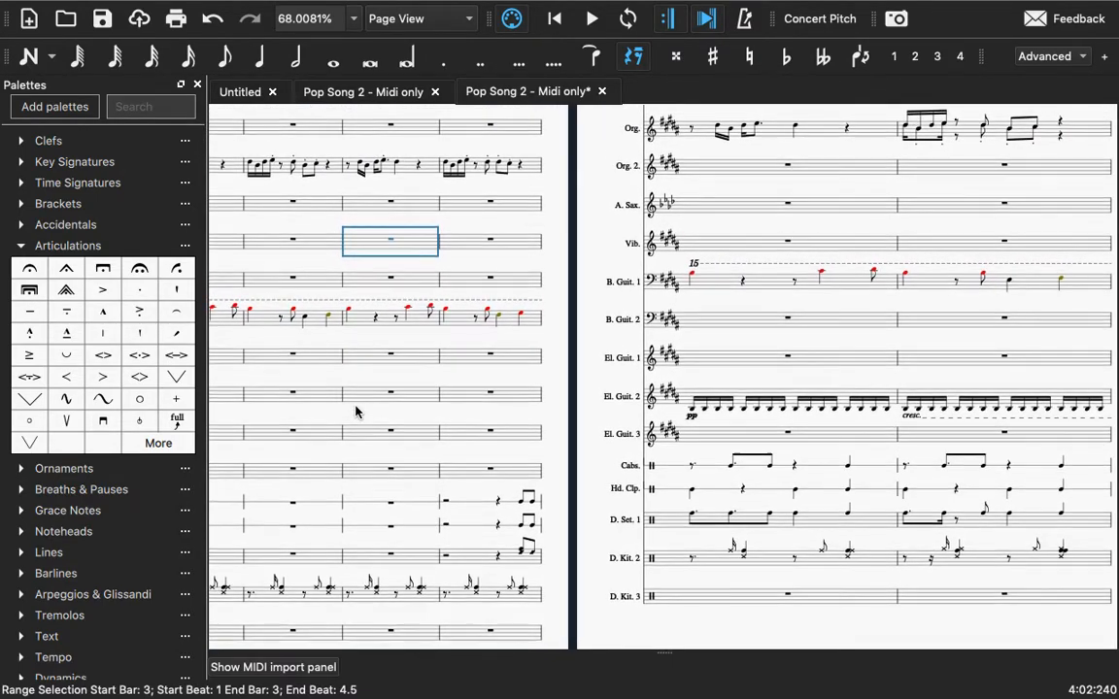
pyautogui.hscroll(-6, 355, 412)
pyautogui.hscroll(5, 355, 412)
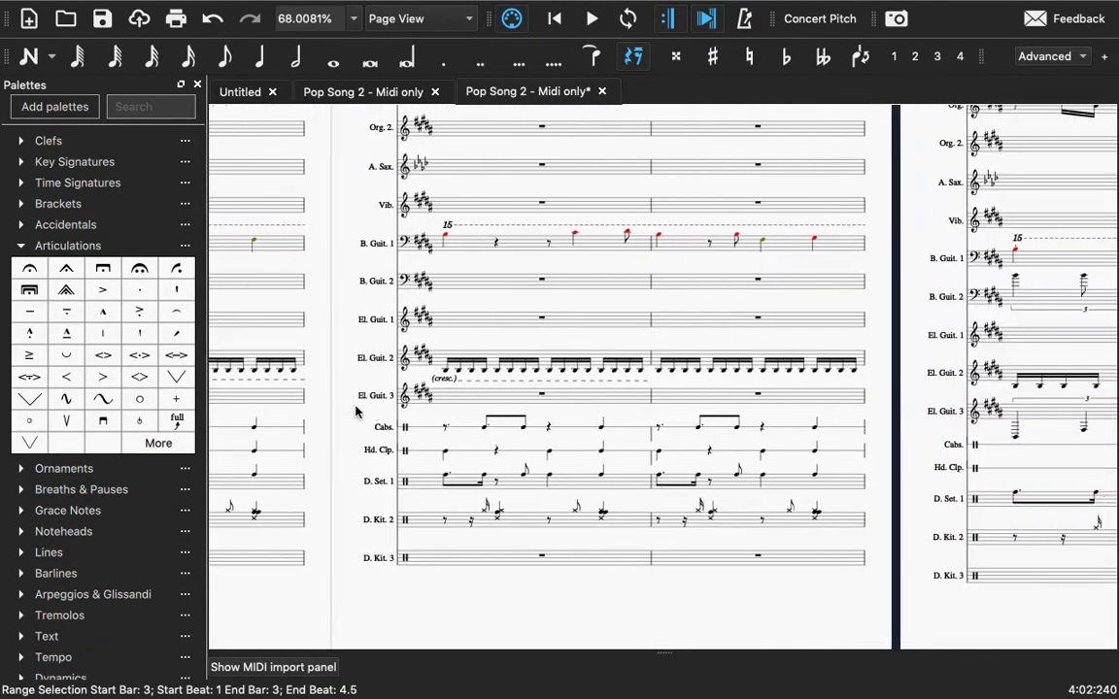
pyautogui.hscroll(4, 655, 301)
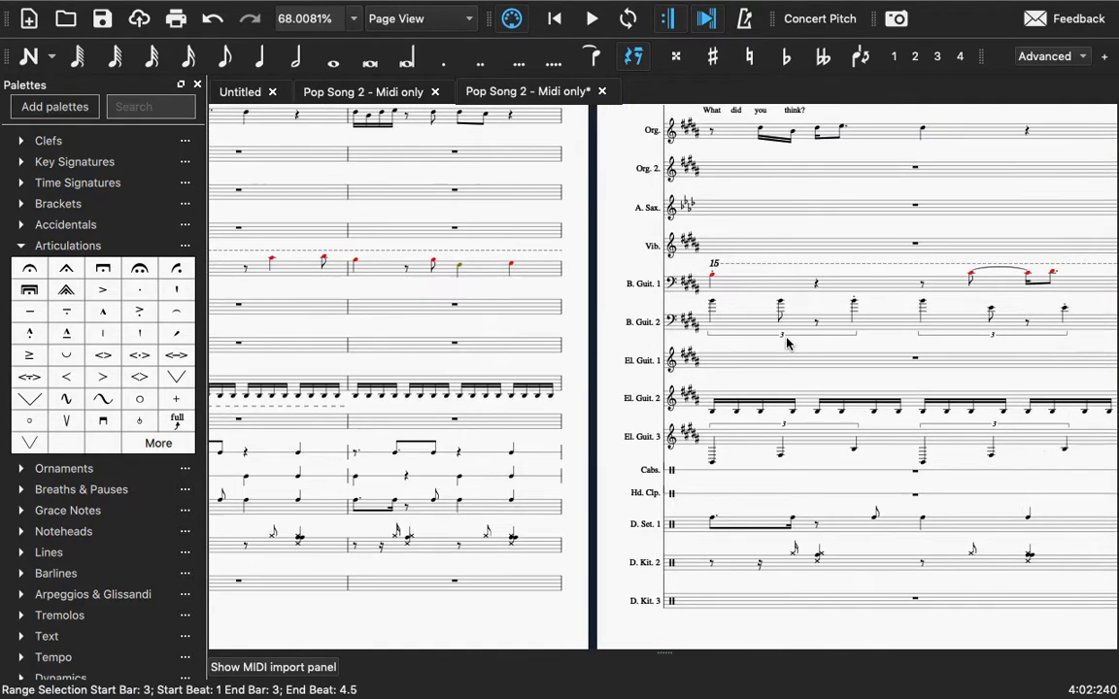
# Step: Lower the notes of Bass Guitar 2's bar 9 by an octave
pyautogui.click(633, 336)
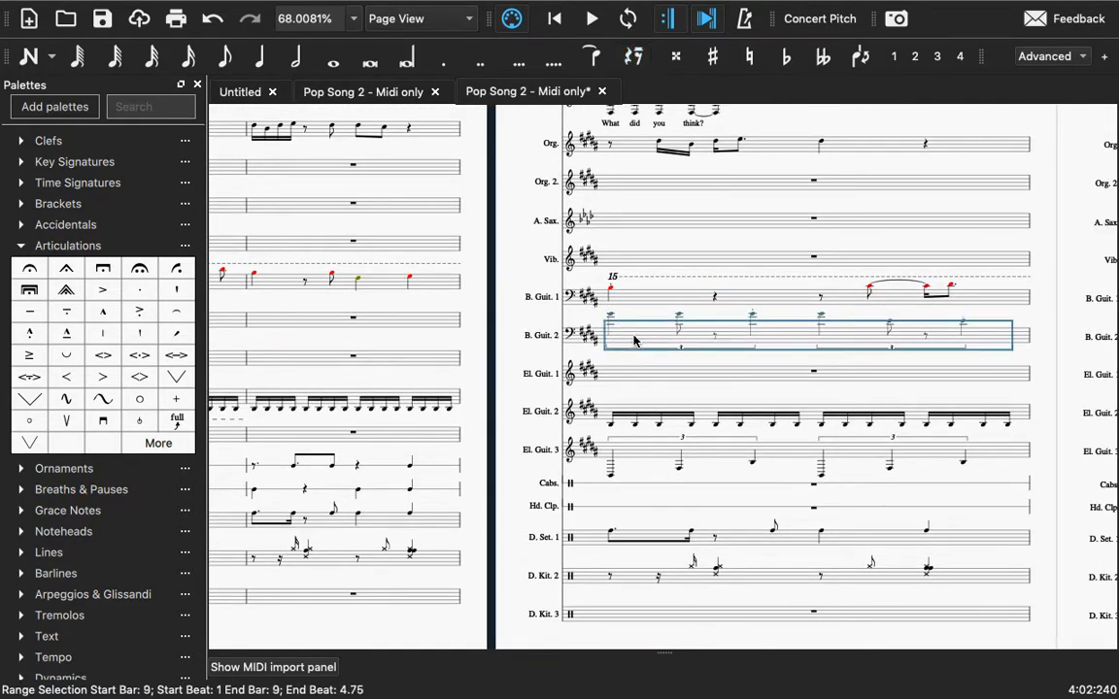
pyautogui.hotkey('ctrl', 'Down')
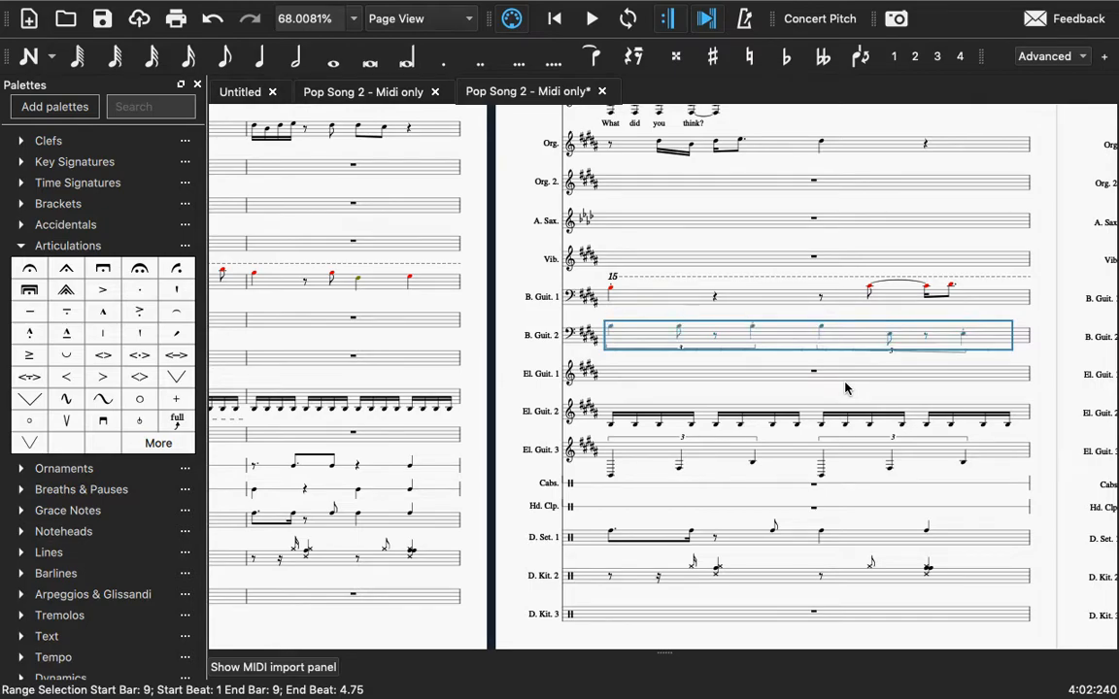
pyautogui.click(610, 331)
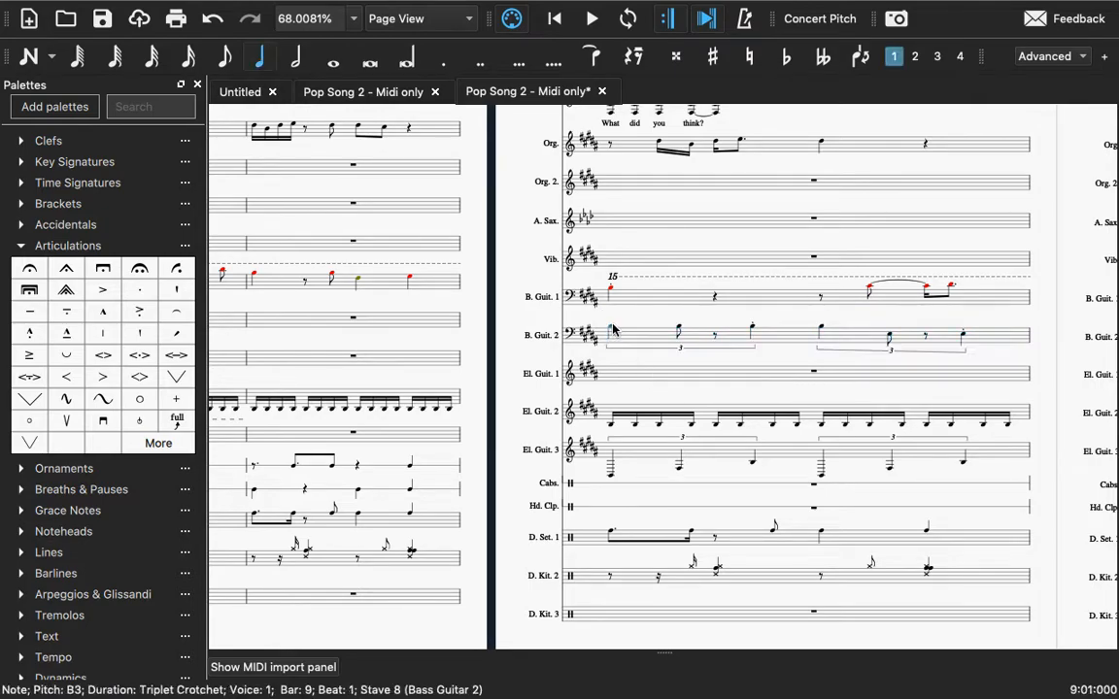
pyautogui.click(679, 328)
pyautogui.click(752, 329)
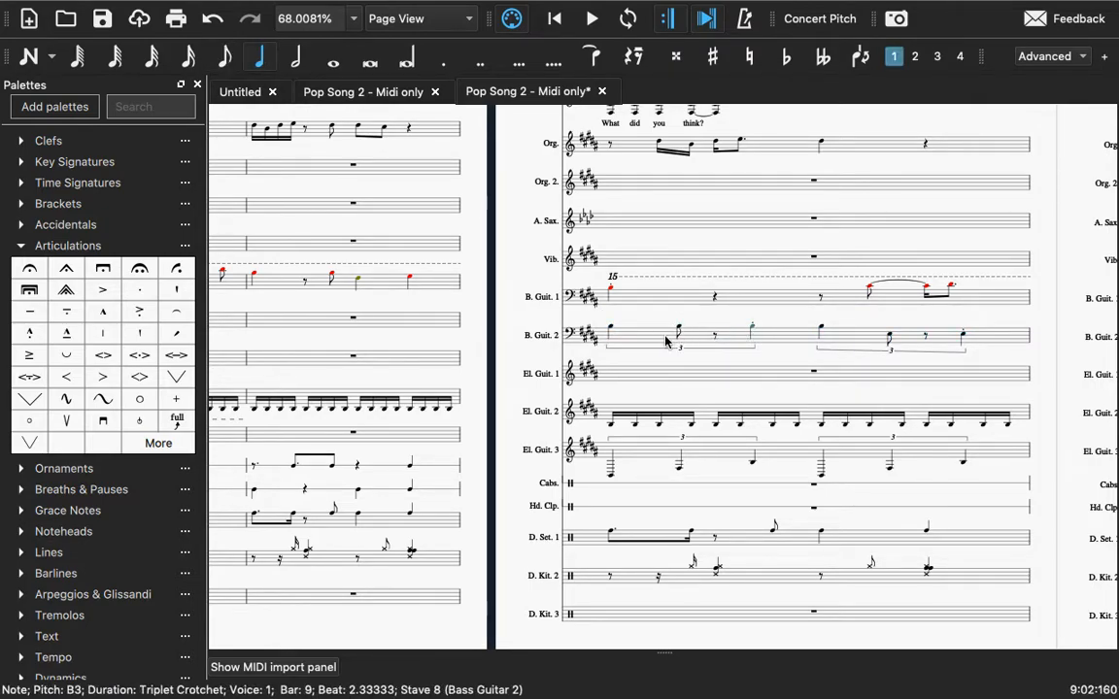
pyautogui.click(658, 339)
pyautogui.hotkey('ctrl', 'Down')
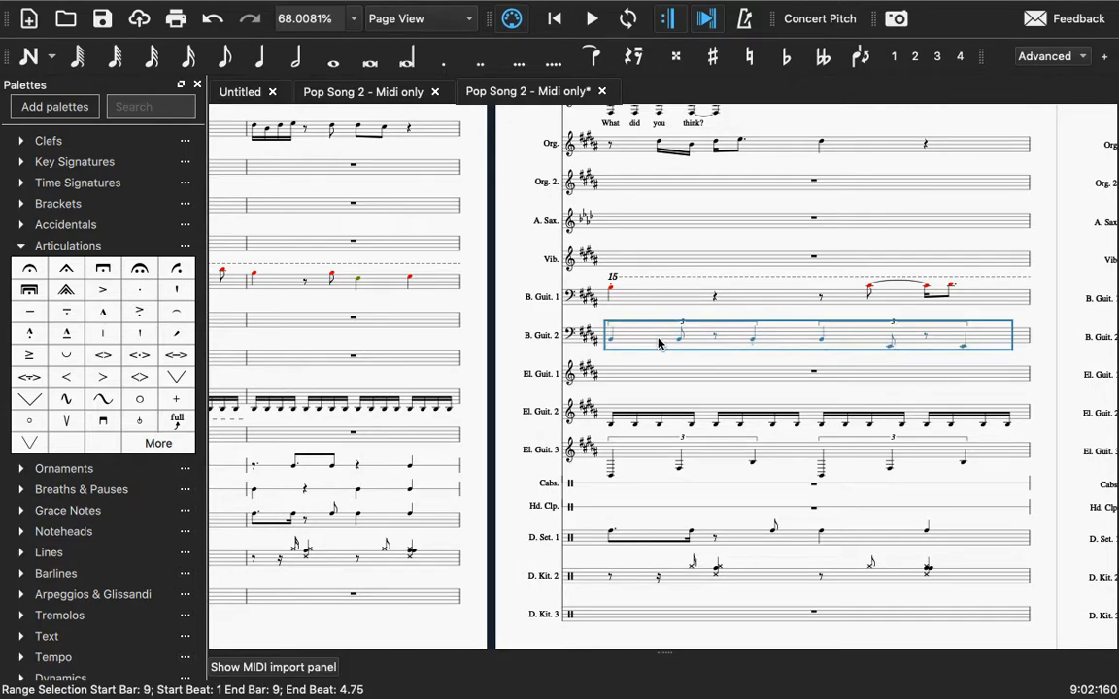
pyautogui.click(652, 352)
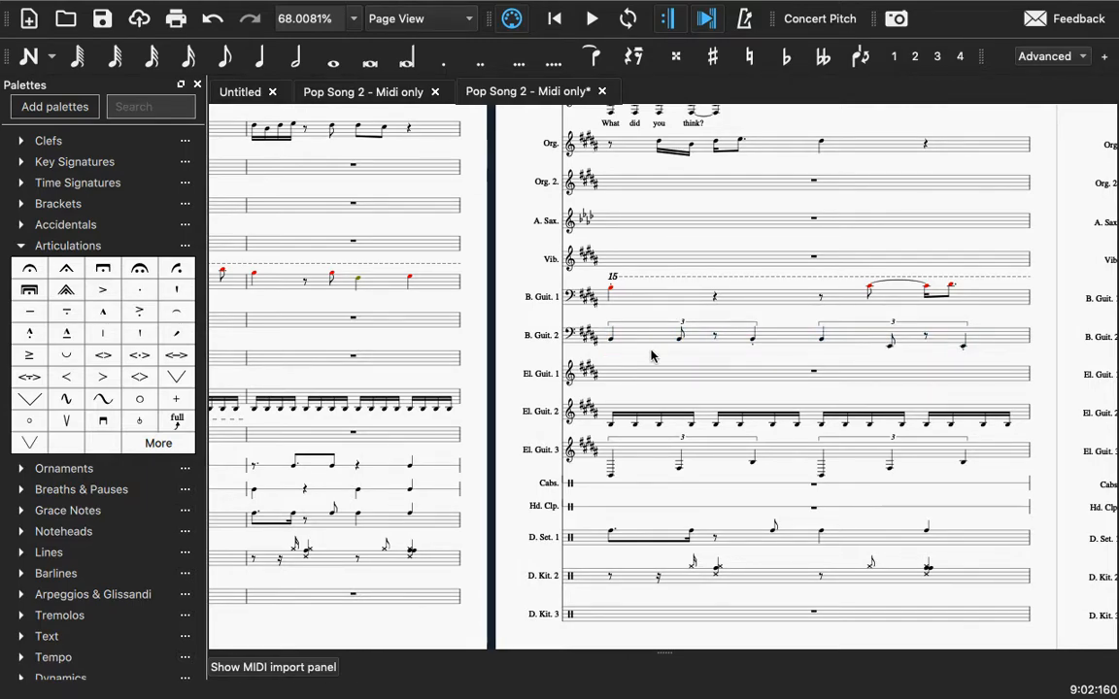
# Step: Play back the score from Bass Guitar 2's bar 9 to check the triplets
pyautogui.hscroll(5, 829, 342)
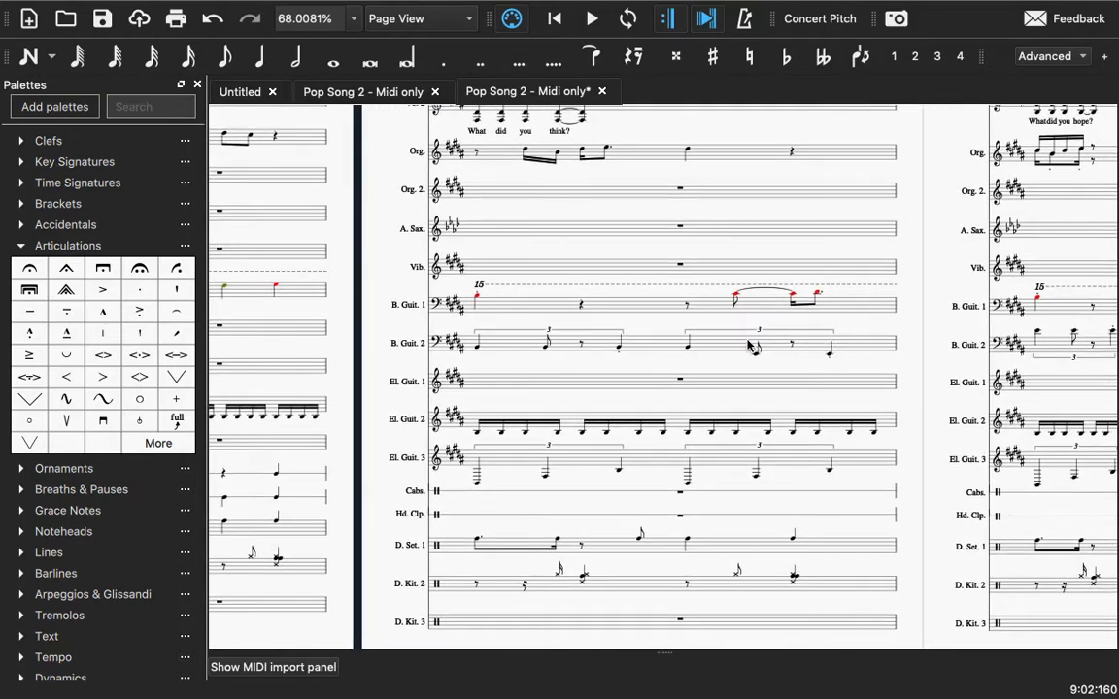
pyautogui.click(477, 350)
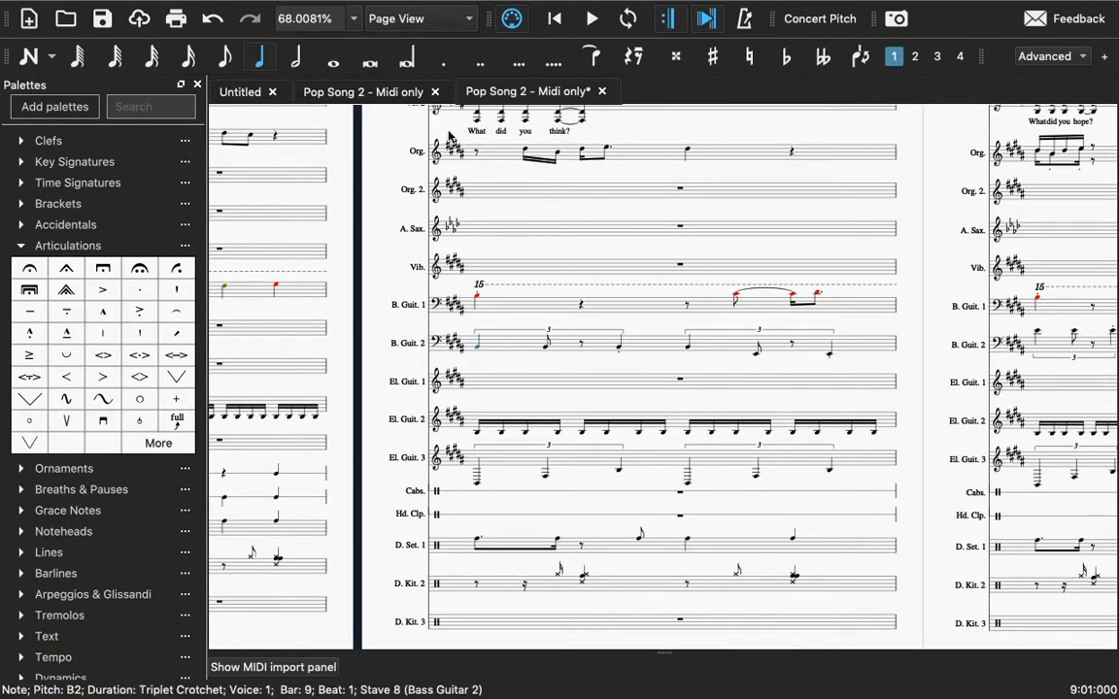
pyautogui.click(593, 19)
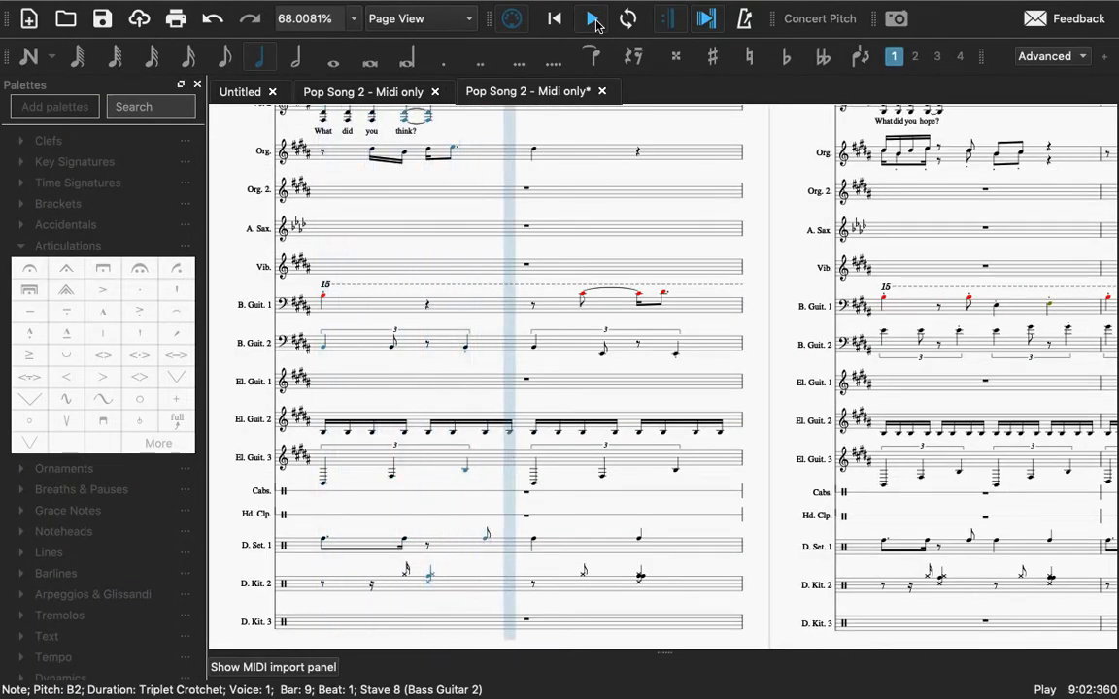
pyautogui.click(594, 21)
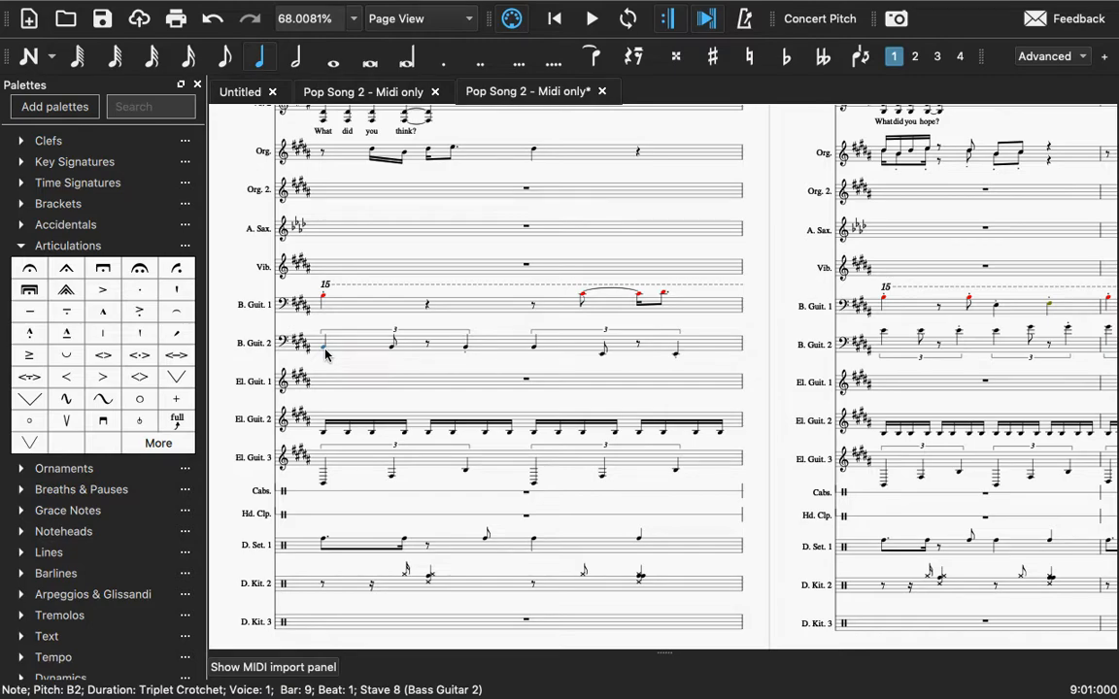
pyautogui.hotkey('shift', 'Right')
pyautogui.hotkey('shift', 'Right')
pyautogui.hotkey('shift', 'Right')
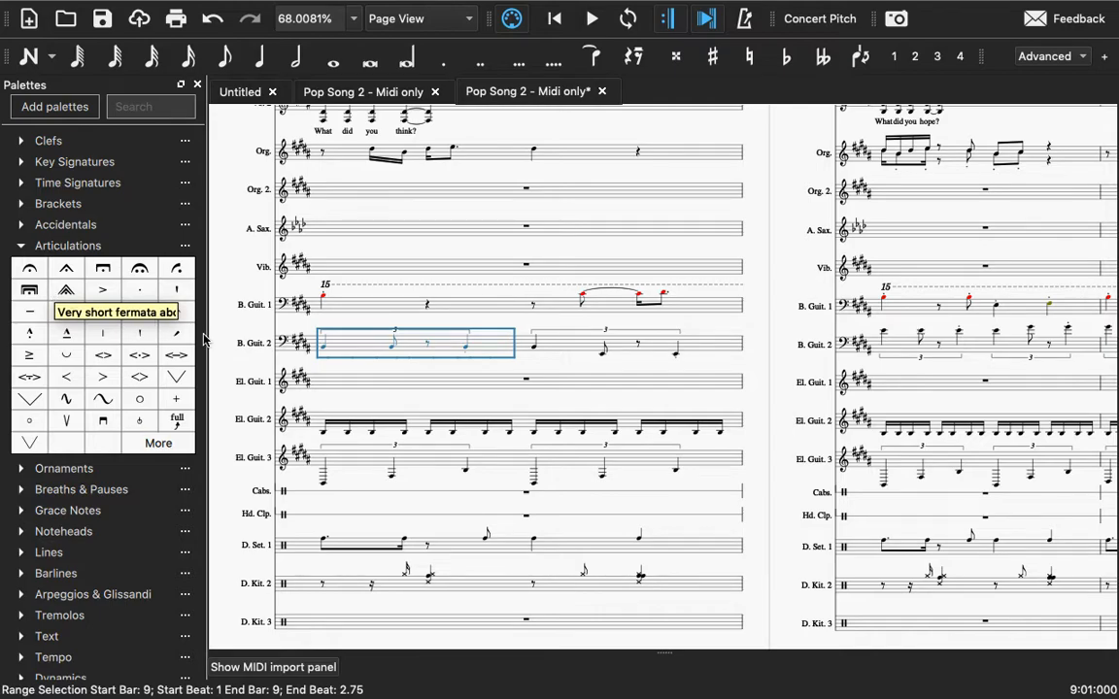
pyautogui.click(403, 368)
# Step: Lengthen the short notes in both bar 9 triplets to triplet crotchets
pyautogui.click(390, 348)
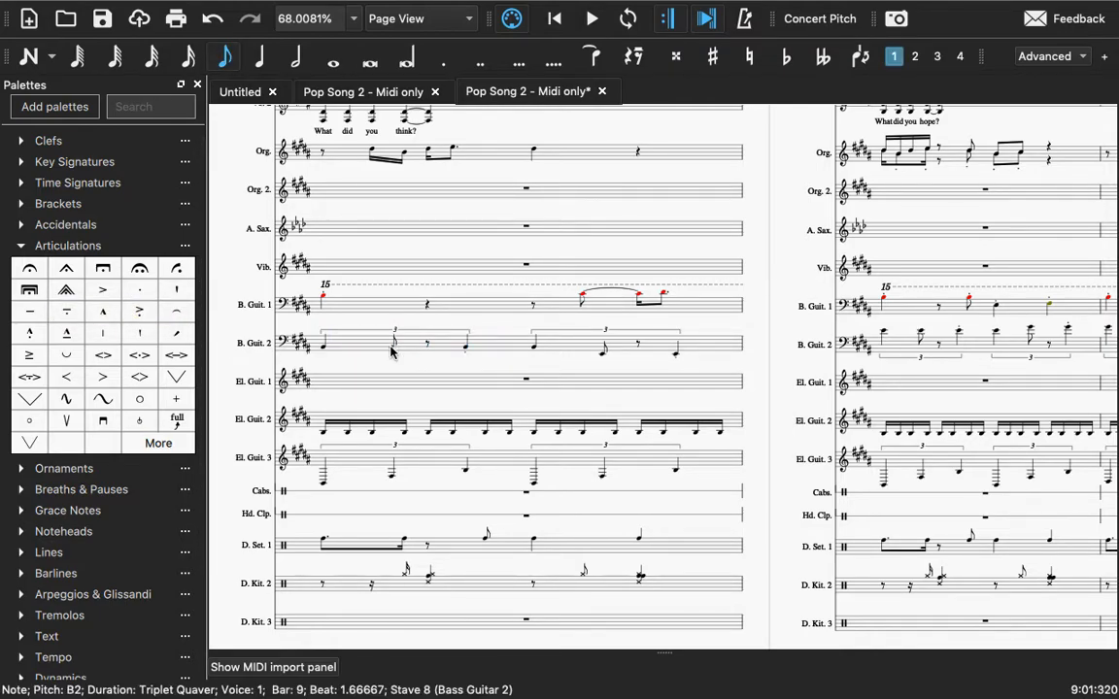
pyautogui.press('5')
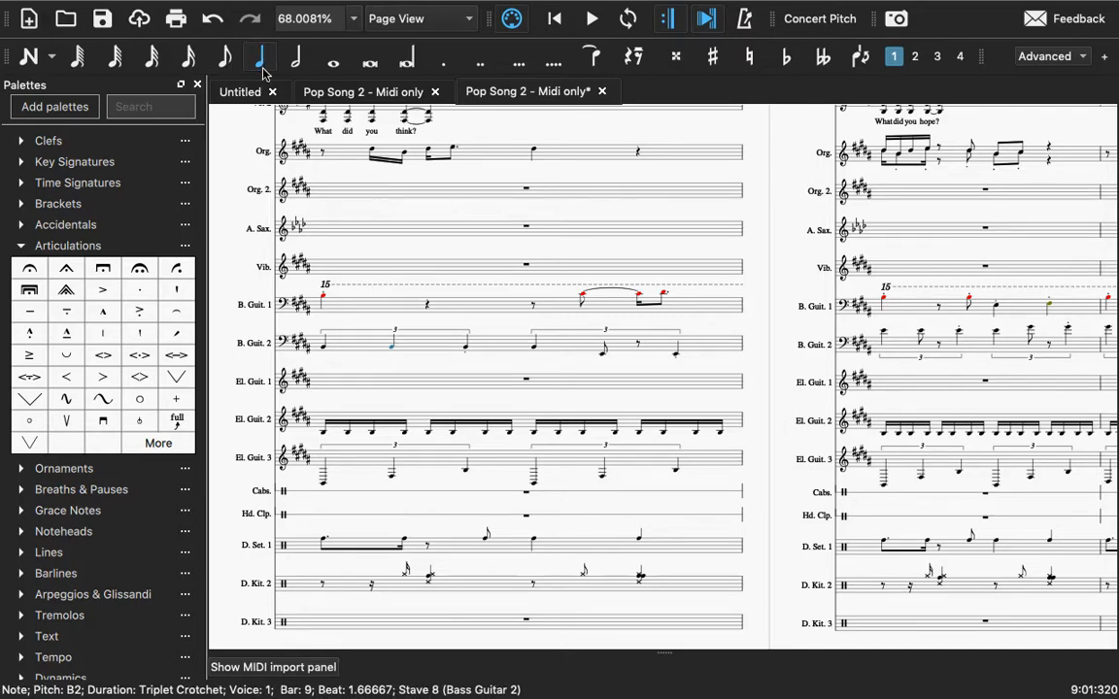
pyautogui.click(602, 353)
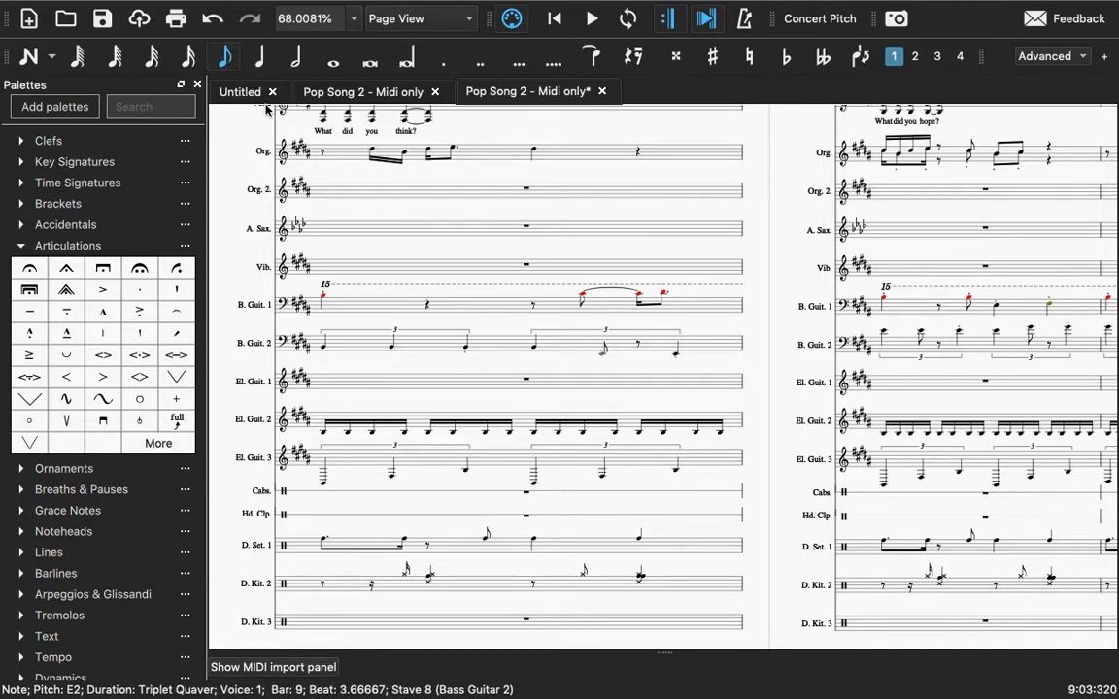
pyautogui.click(259, 56)
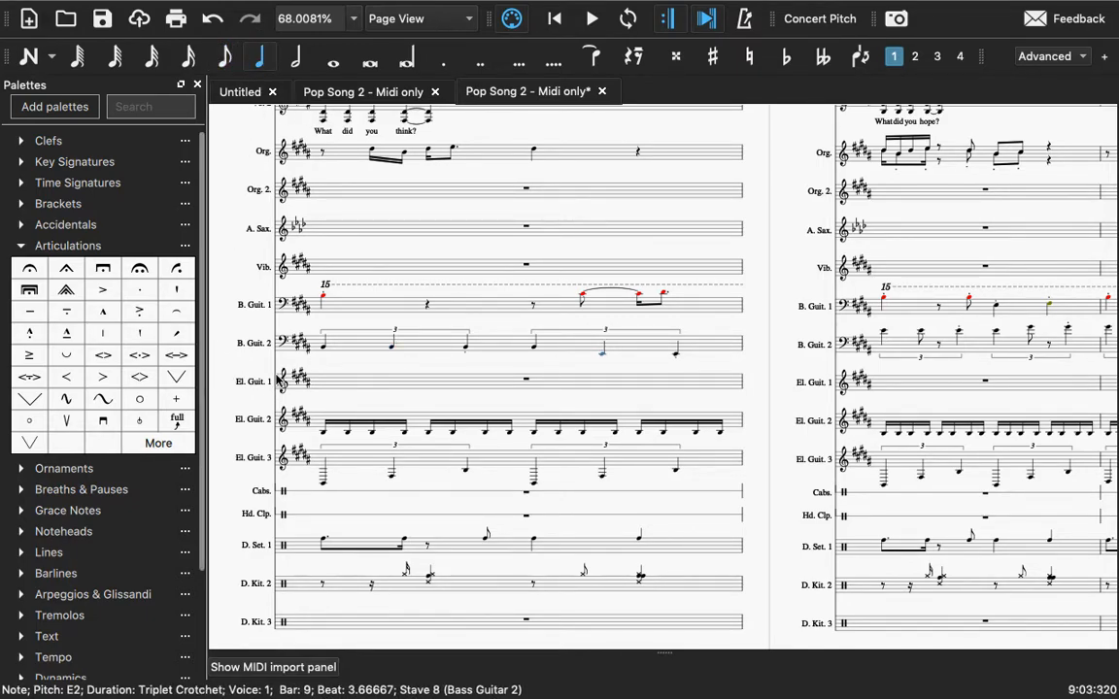
pyautogui.click(325, 350)
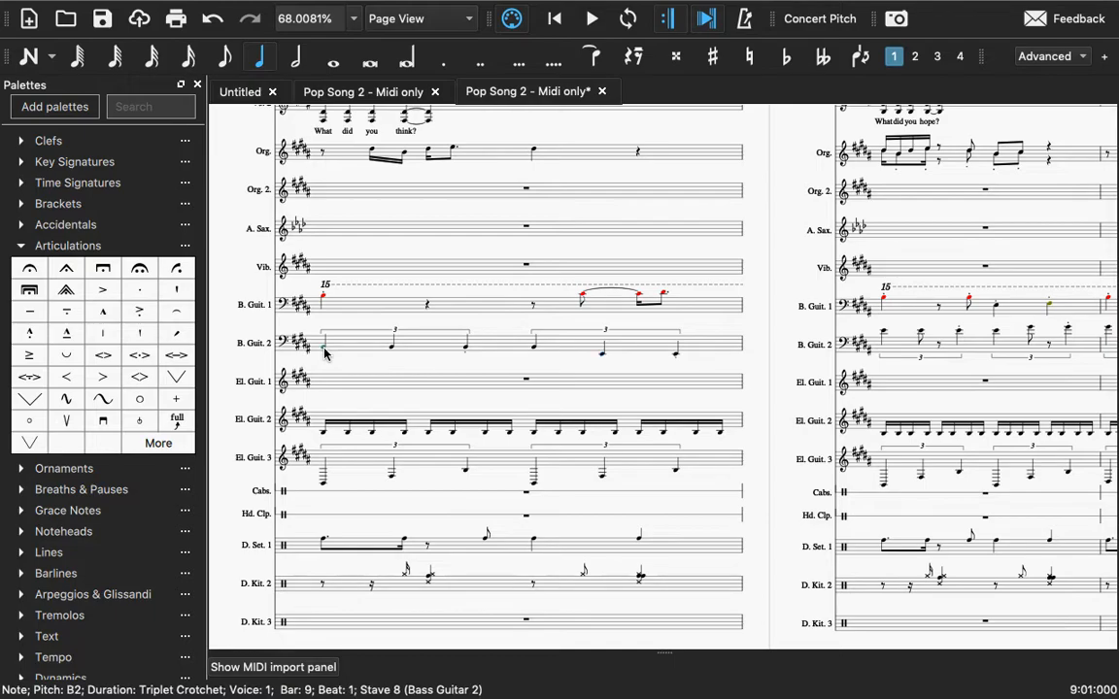
pyautogui.keyDown('shift'); pyautogui.click(467, 347); pyautogui.keyUp('shift')
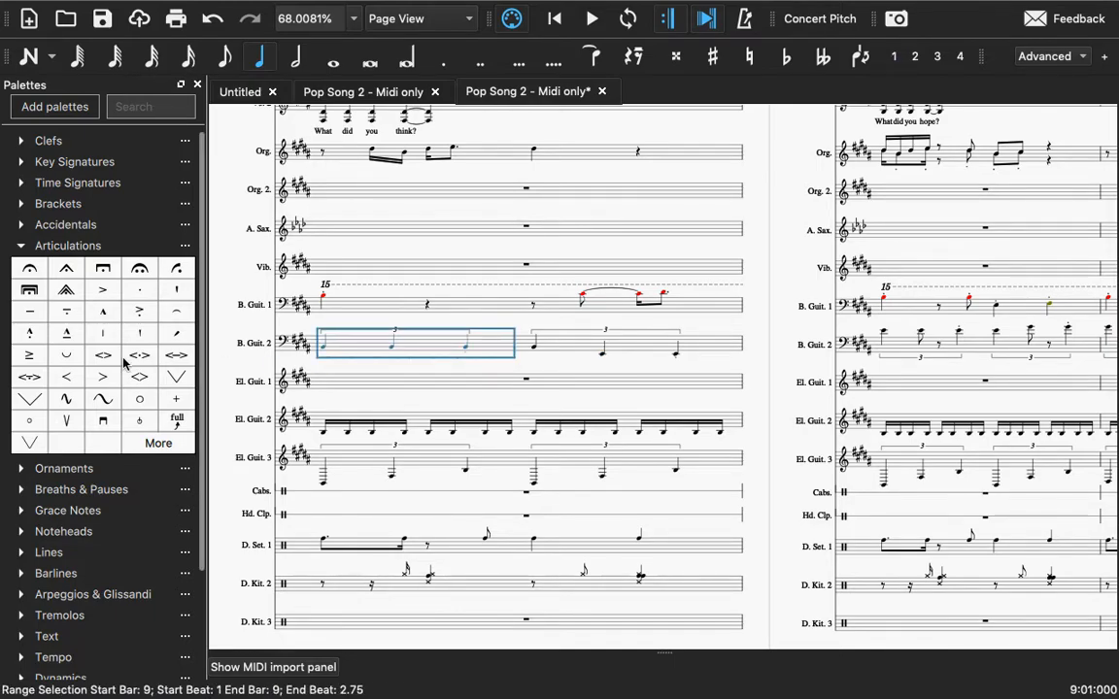
# Step: Add a slur from the Lines palette over Bass Guitar 2's first bar-9 triplet
pyautogui.click(19, 247)
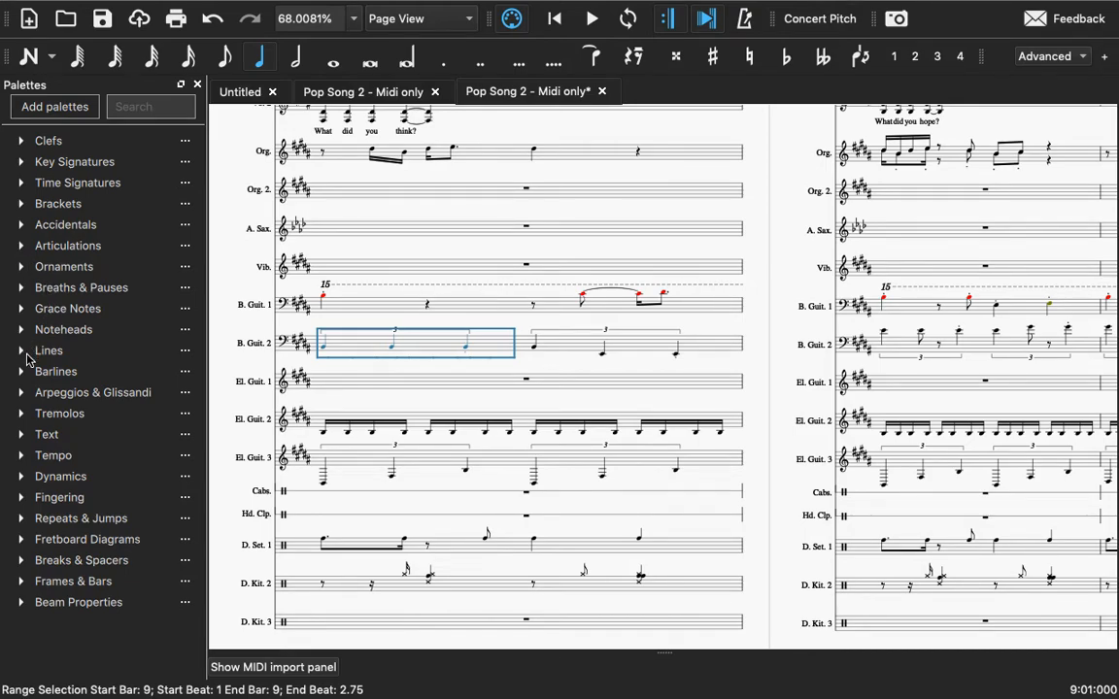
pyautogui.click(26, 292)
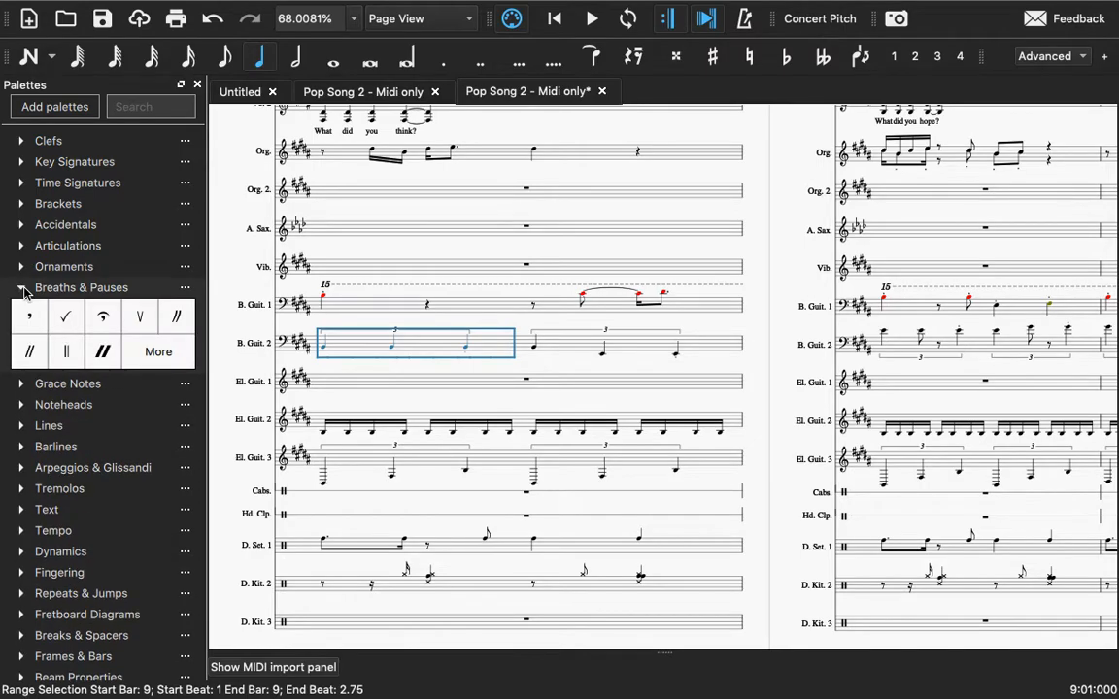
pyautogui.click(24, 290)
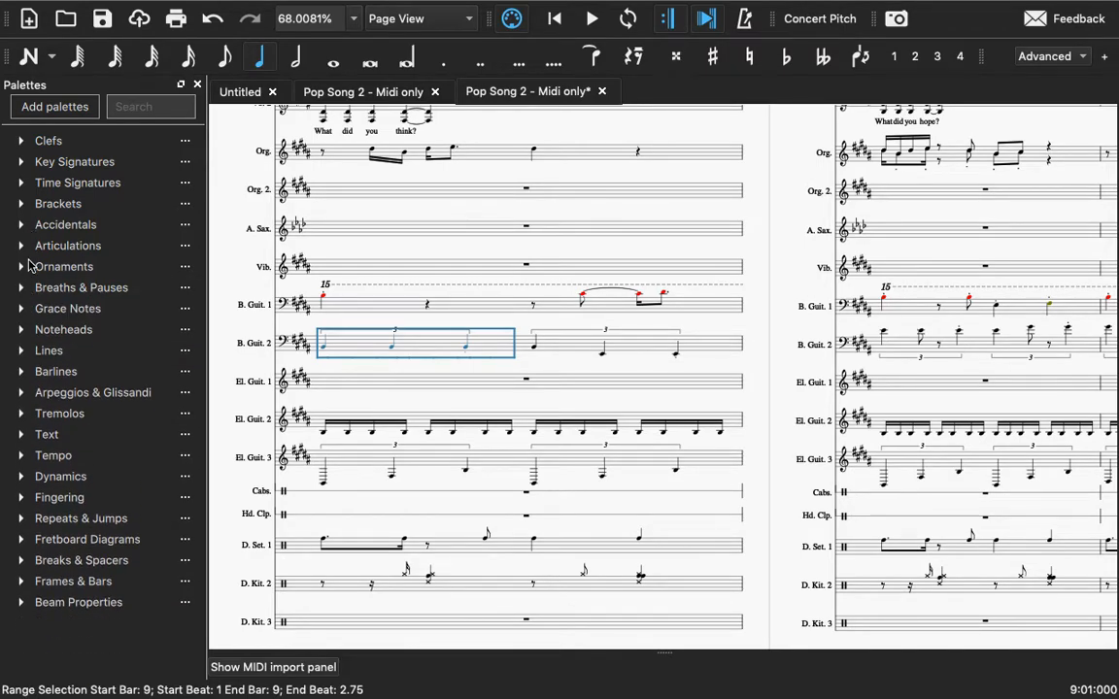
pyautogui.click(28, 265)
pyautogui.click(27, 270)
pyautogui.click(19, 207)
pyautogui.click(19, 206)
pyautogui.click(21, 351)
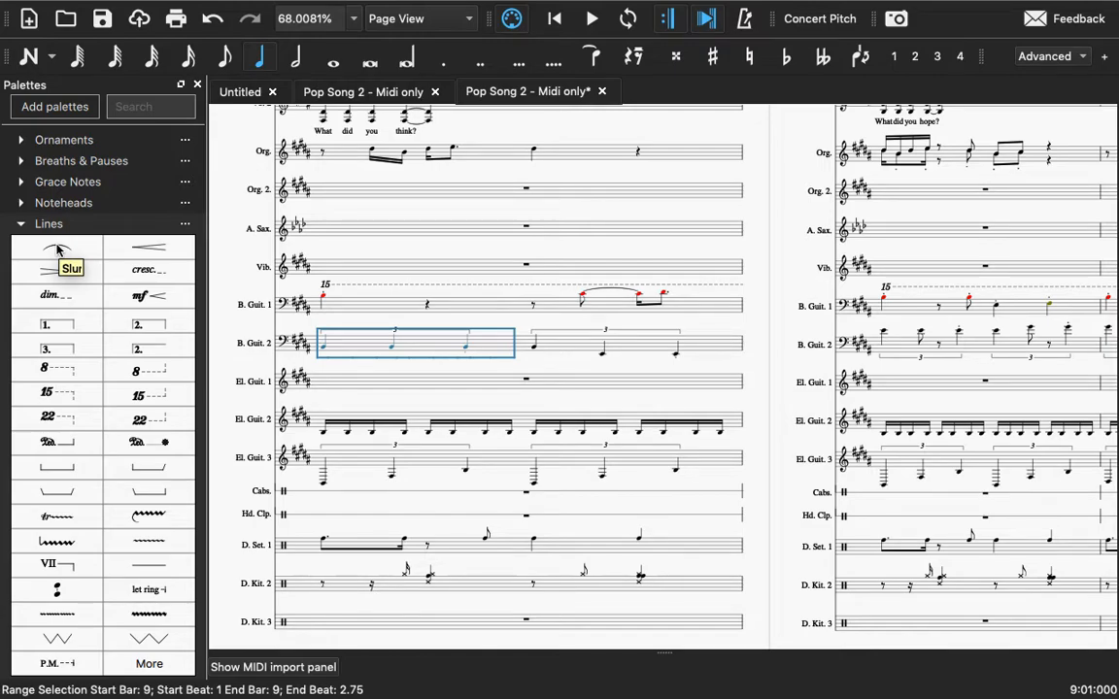
pyautogui.click(57, 250)
# Step: Inspect the new slur and select the staccato under the third triplet note
pyautogui.click(332, 358)
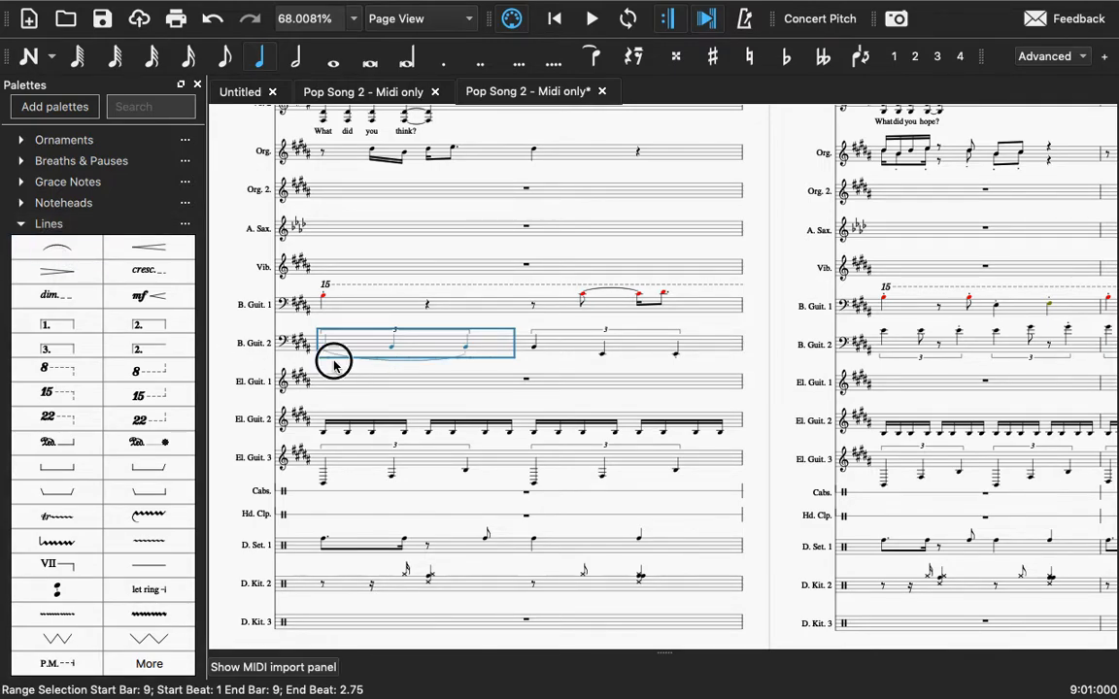
pyautogui.click(466, 350)
pyautogui.click(466, 355)
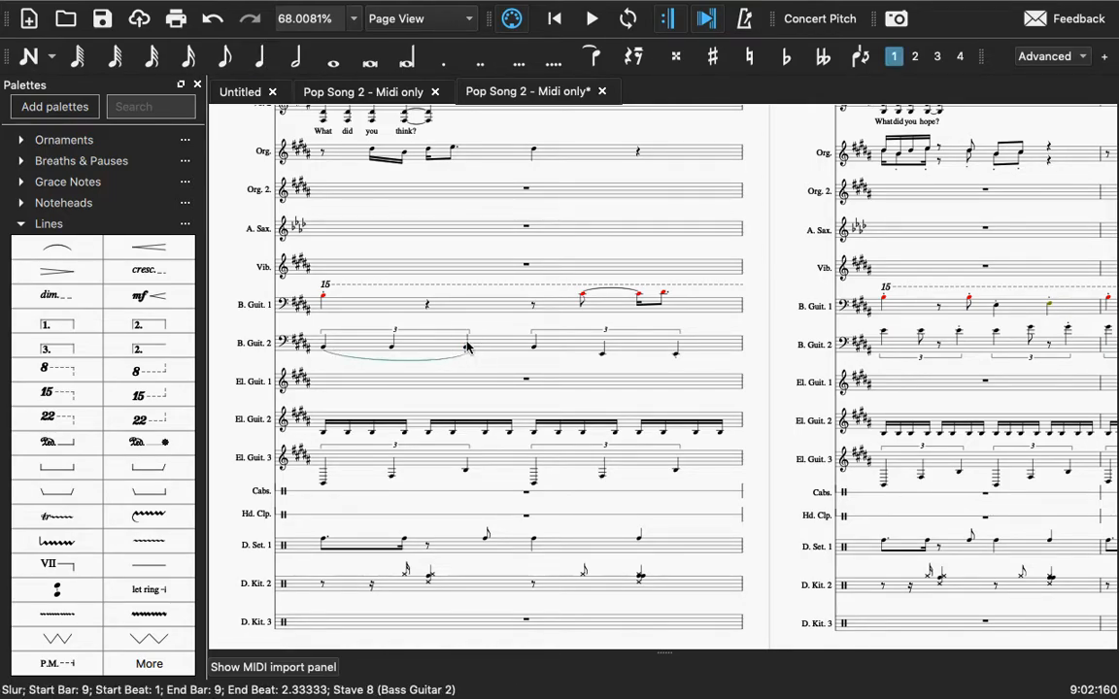
pyautogui.scroll(3, 466, 358)
pyautogui.click(464, 358)
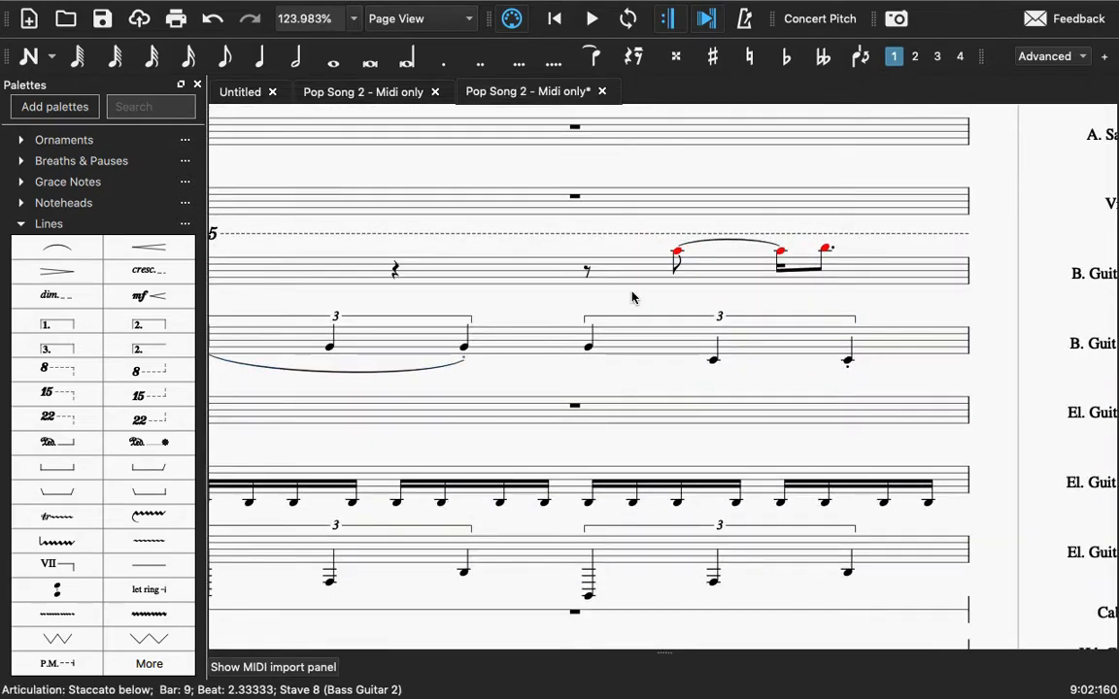
# Step: Delete the staccato on the third triplet note and the short first-triplet slur
pyautogui.press('Delete')
pyautogui.hscroll(-5, 437, 350)
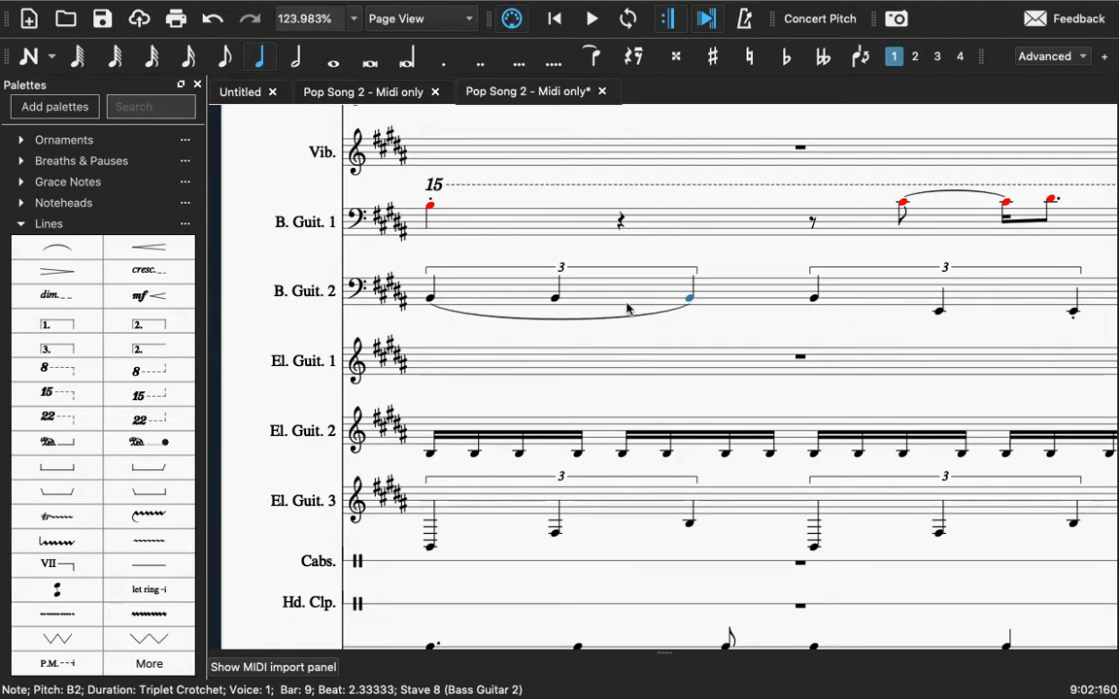
pyautogui.press('Right')
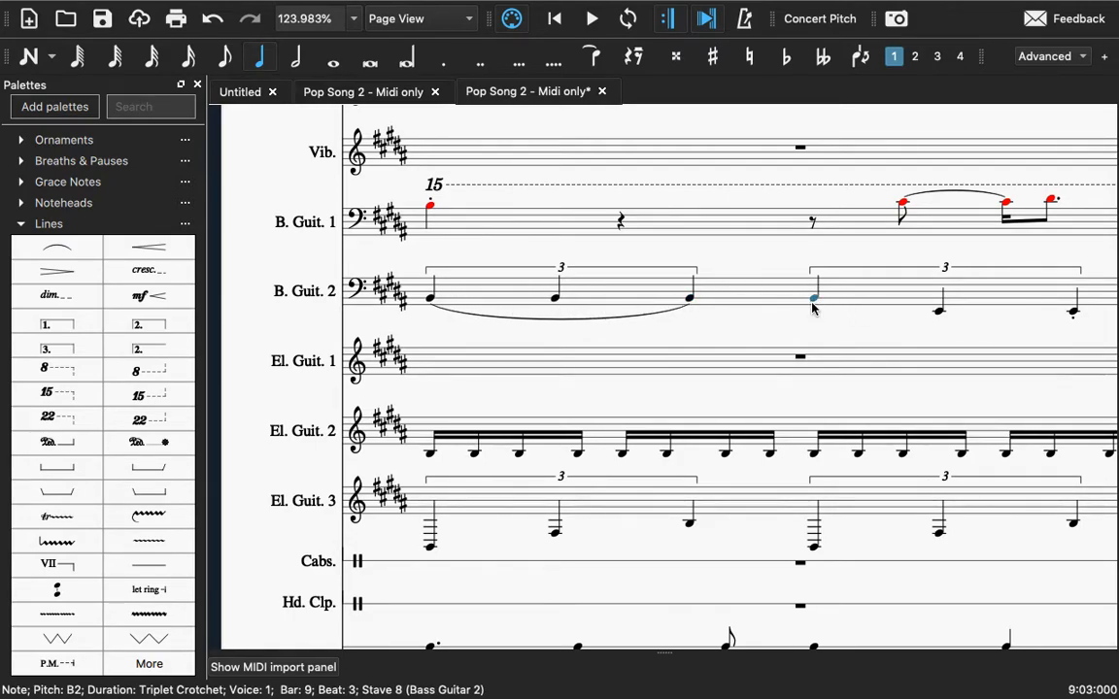
pyautogui.click(644, 312)
pyautogui.press('Delete')
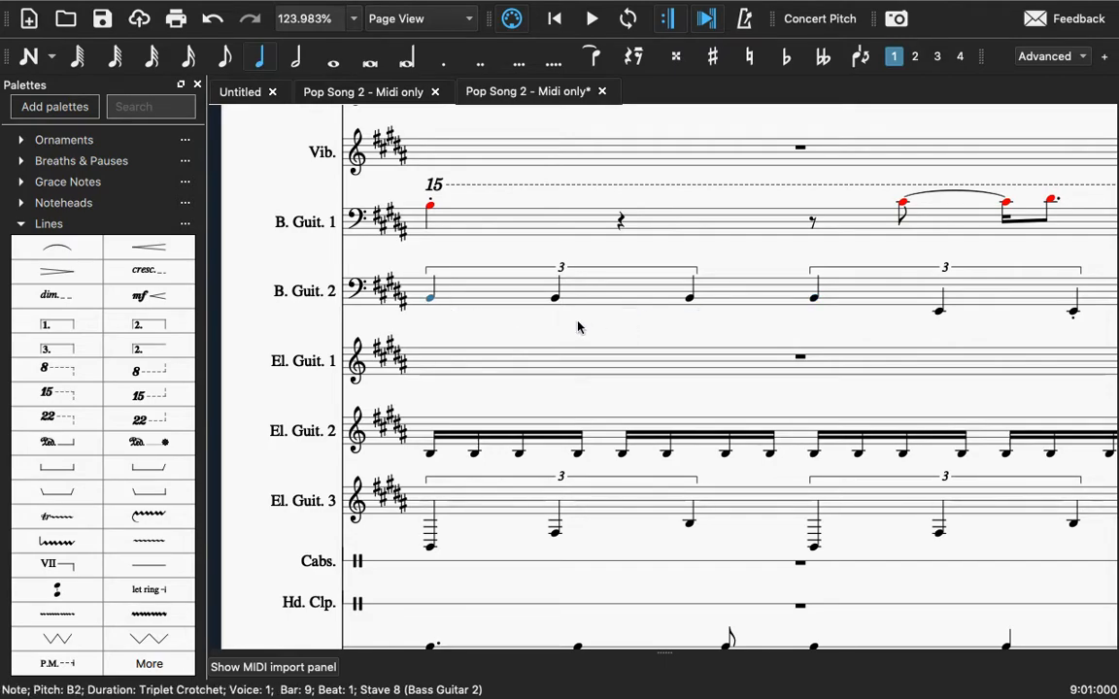
# Step: Add one slur from the first to the last triplet note of bar 9
pyautogui.click(433, 301)
pyautogui.click(1074, 313)
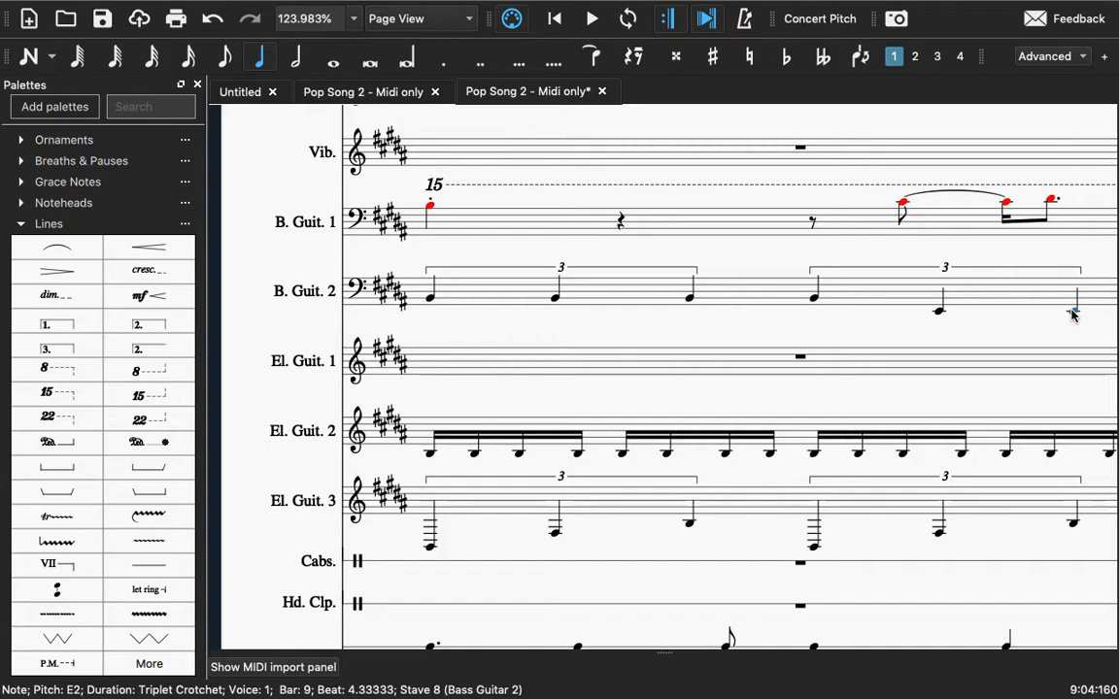
pyautogui.click(431, 300)
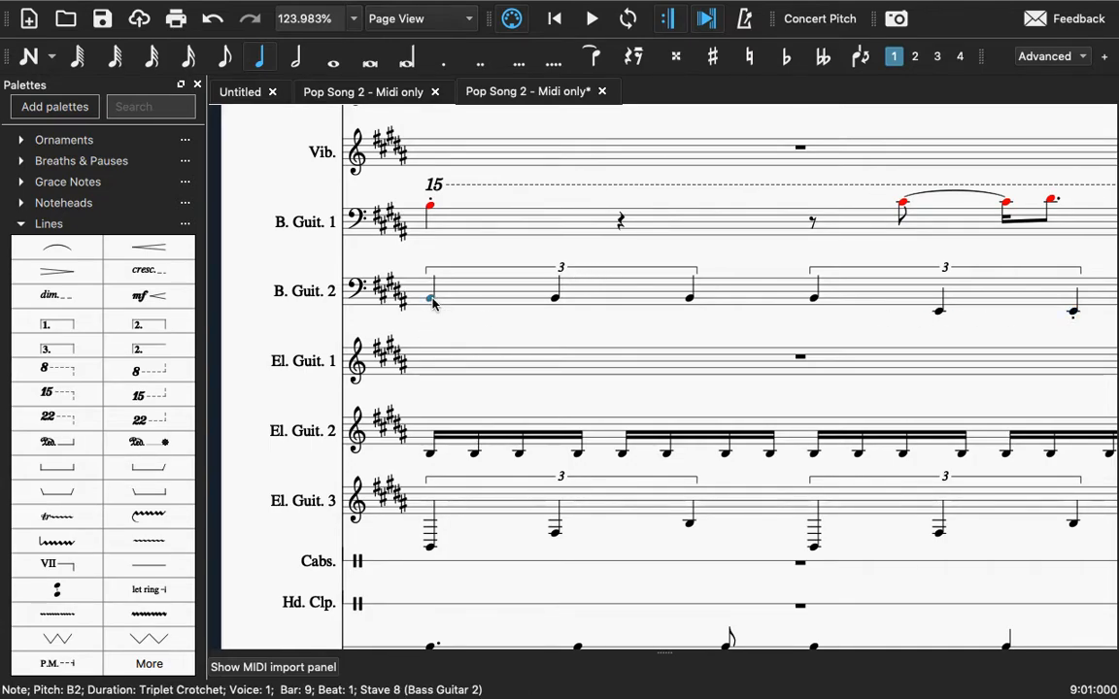
pyautogui.keyDown('shift'); pyautogui.click(1073, 311); pyautogui.keyUp('shift')
pyautogui.click(57, 249)
pyautogui.press('Escape')
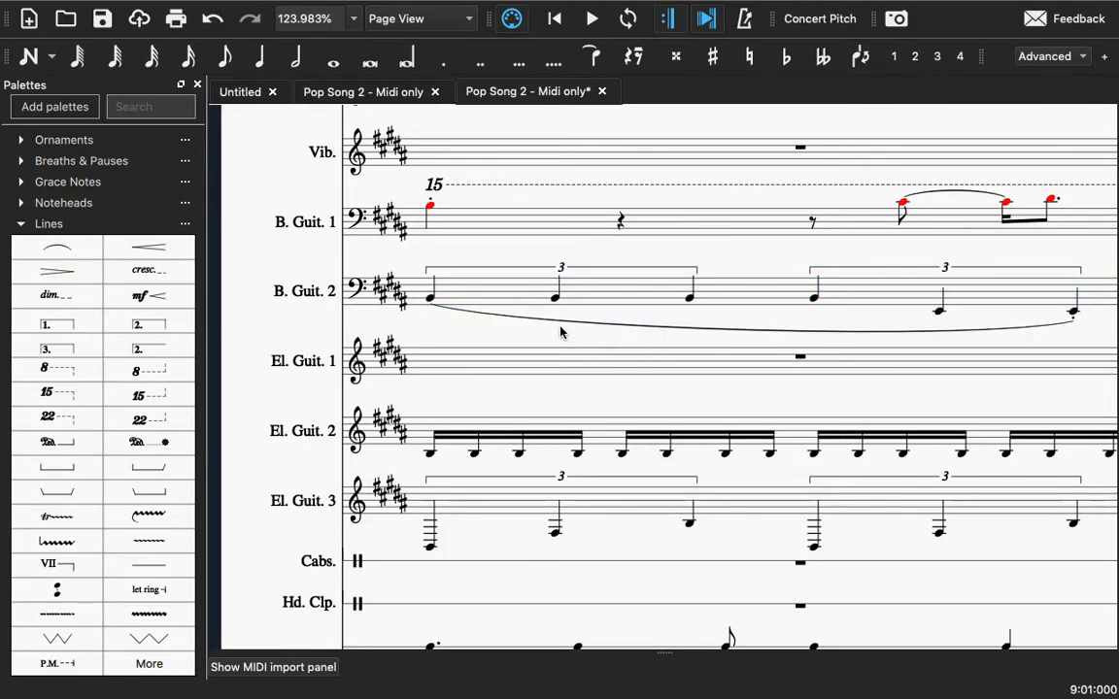
pyautogui.hscroll(5, 560, 333)
pyautogui.scroll(-3, 560, 337)
pyautogui.scroll(-8, 559, 337)
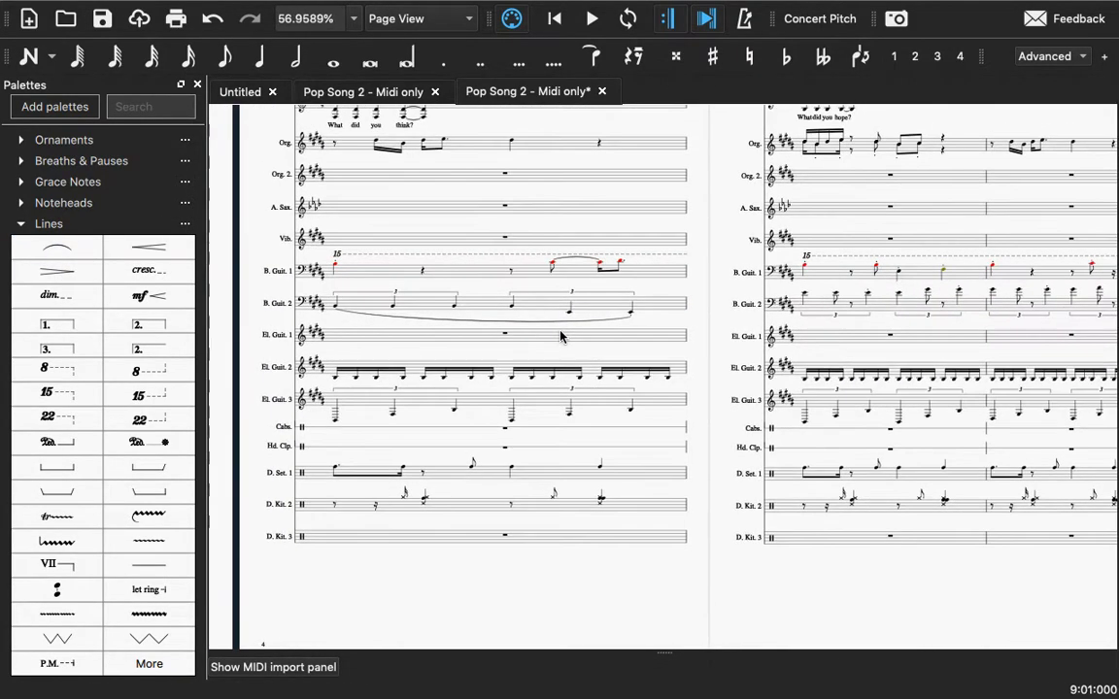
pyautogui.hscroll(-5, 559, 337)
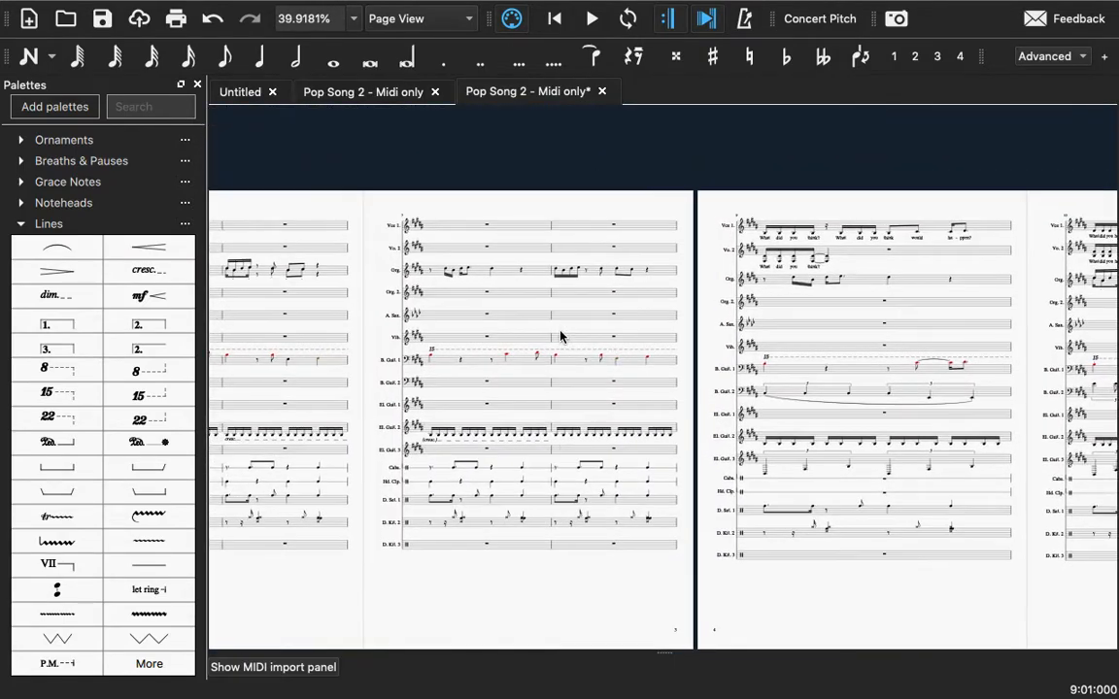
pyautogui.hscroll(-3, 560, 336)
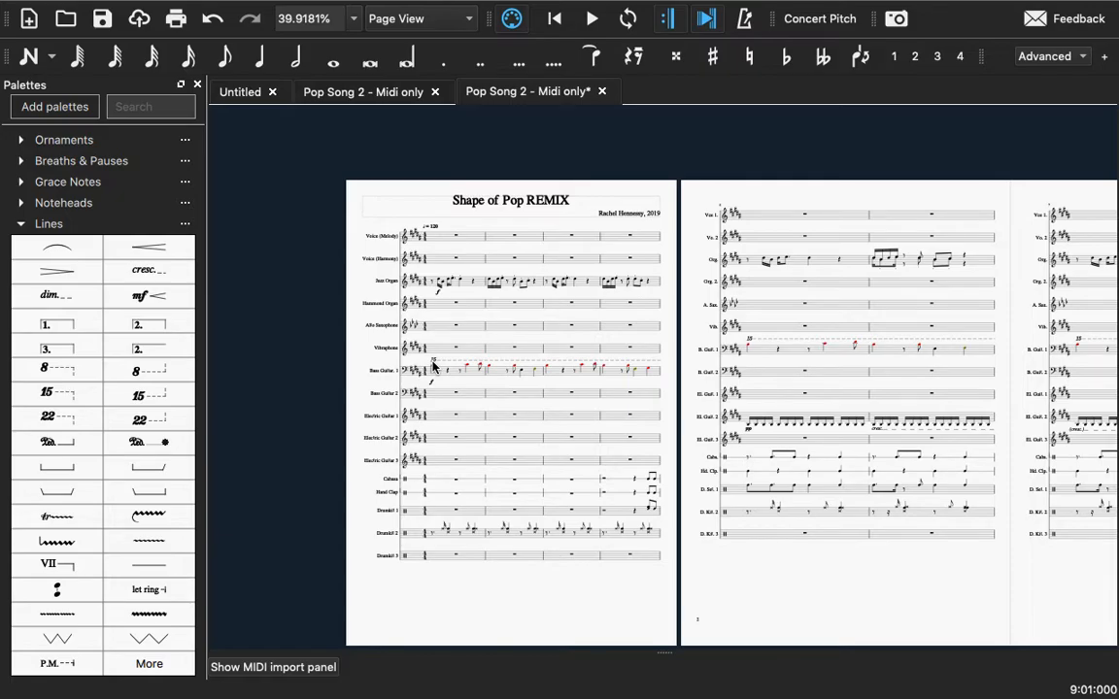
pyautogui.hscroll(2, 552, 562)
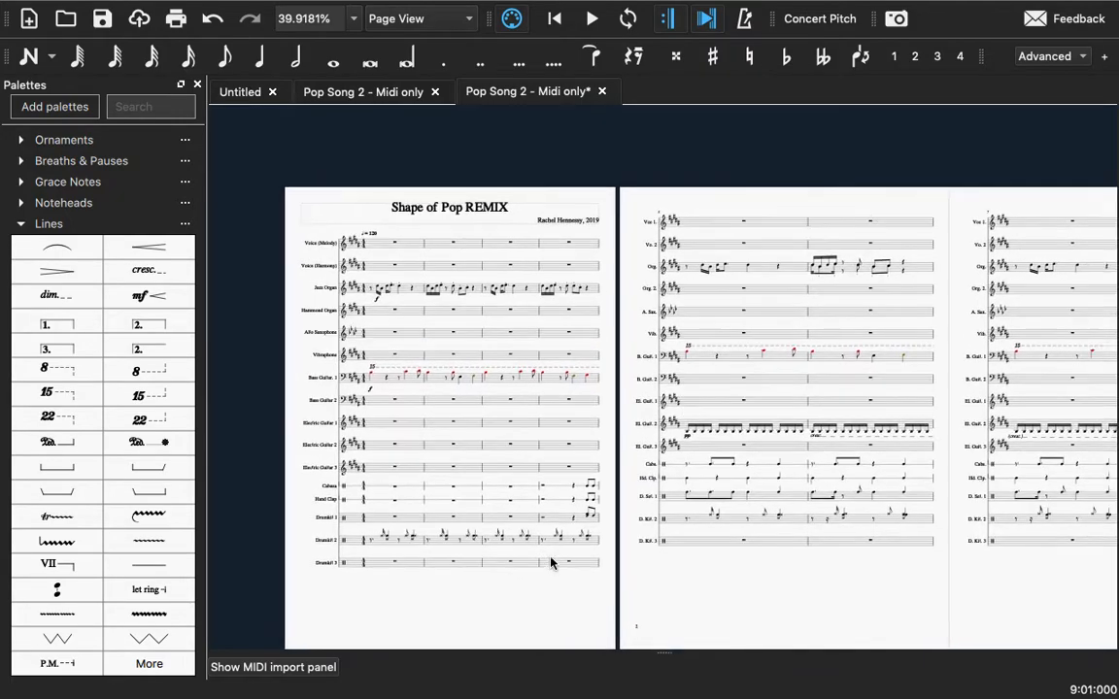
pyautogui.scroll(-2, 550, 563)
pyautogui.hscroll(1, 550, 563)
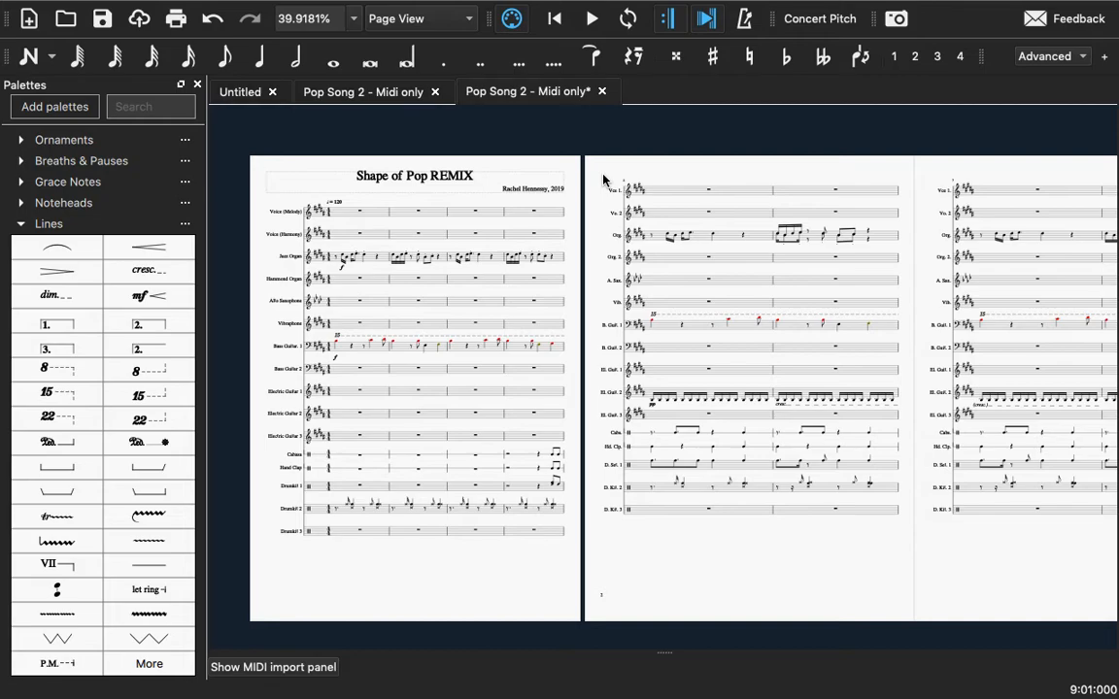
pyautogui.hscroll(5, 644, 561)
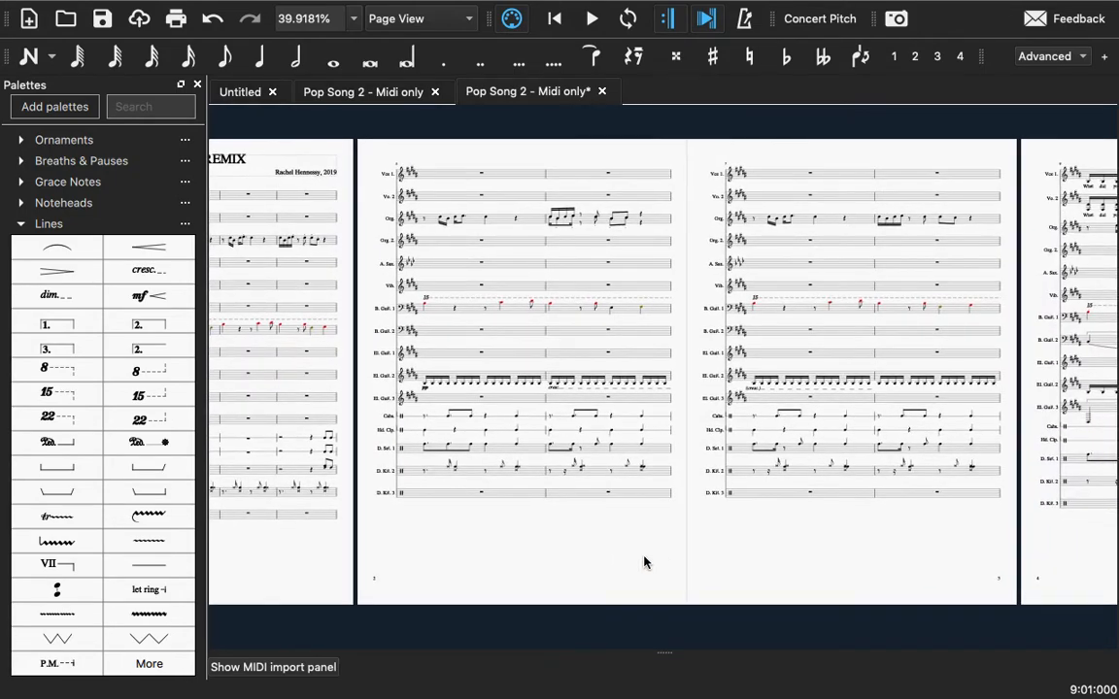